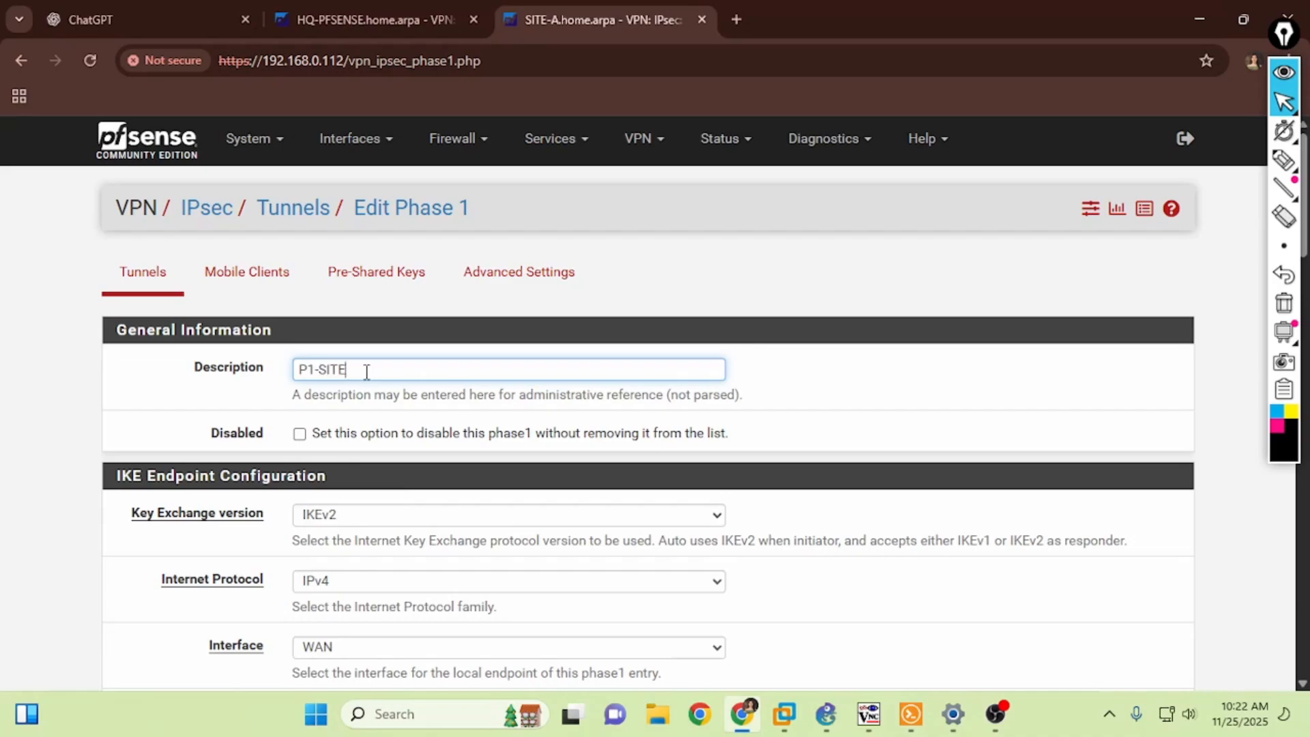
Describe the SITE-A phase 1 entry as P1-SITEA and set its remote gateway to 192.168.0.111
scroll(365, 370, down, 2)
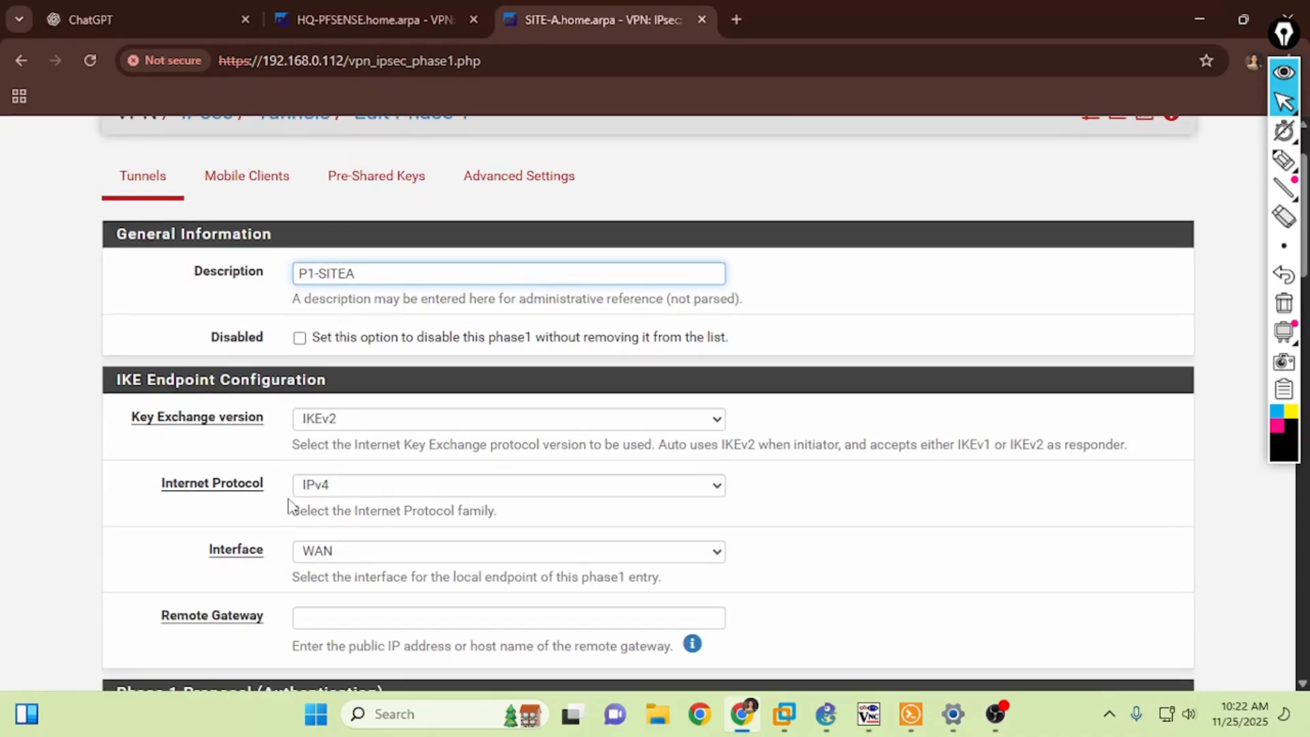
scroll(325, 541, down, 2)
click(333, 527)
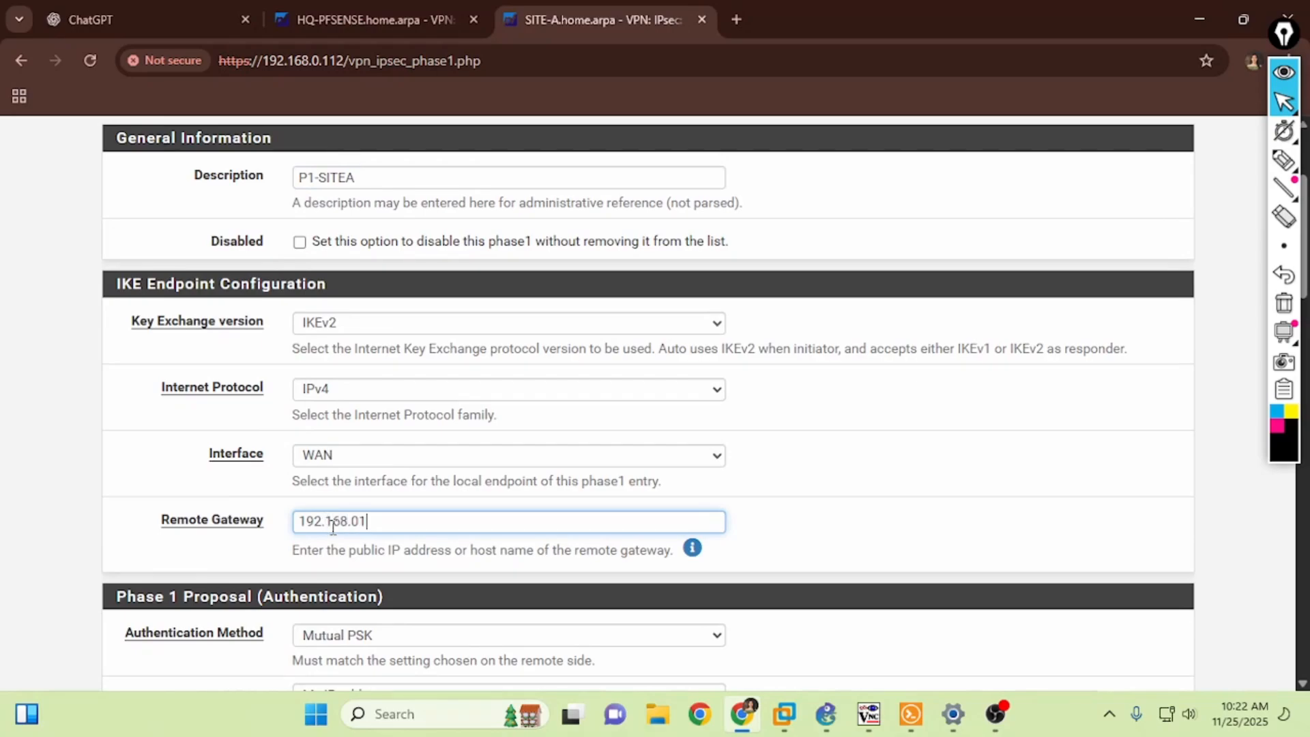
click(364, 11)
click(592, 19)
text(1)
key(BackSpace)
key(BackSpace)
text(.111)
Enter the pre-shared key, set the AES key length to 256 bits and save the phase 1 entry
scroll(432, 457, down, 4)
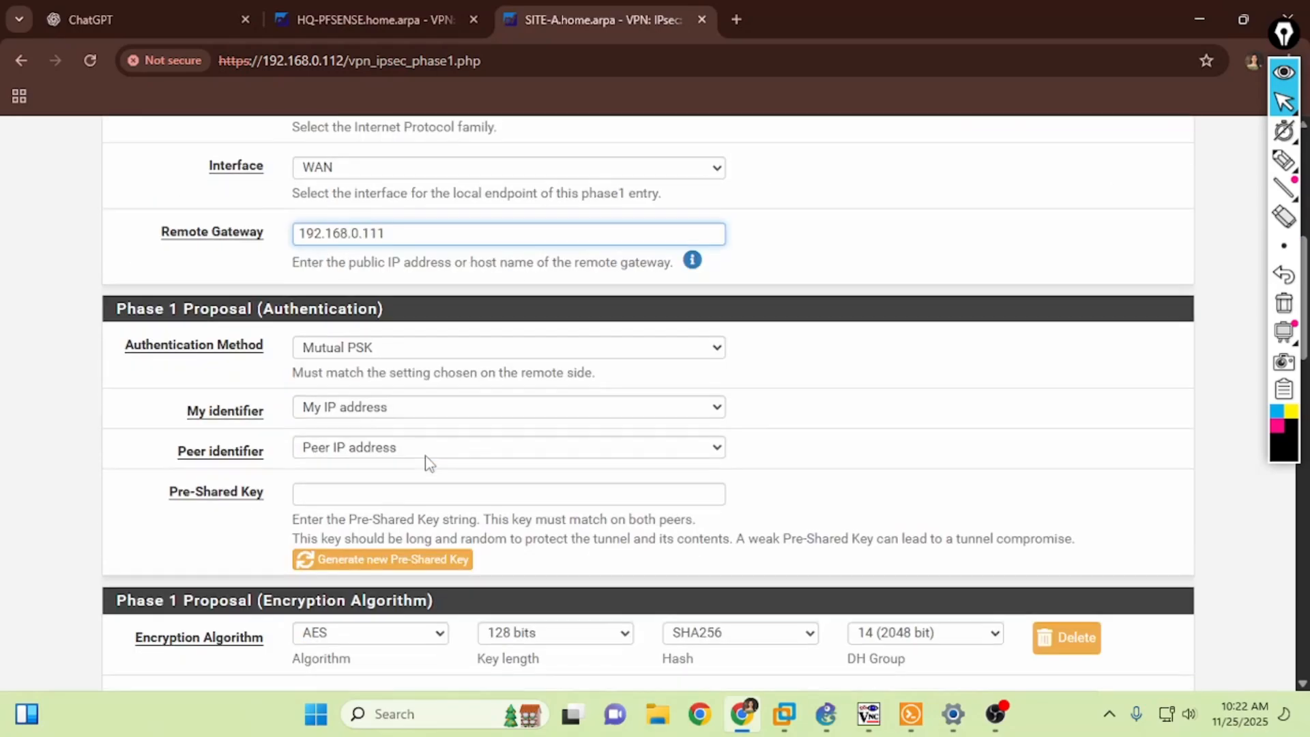
click(345, 497)
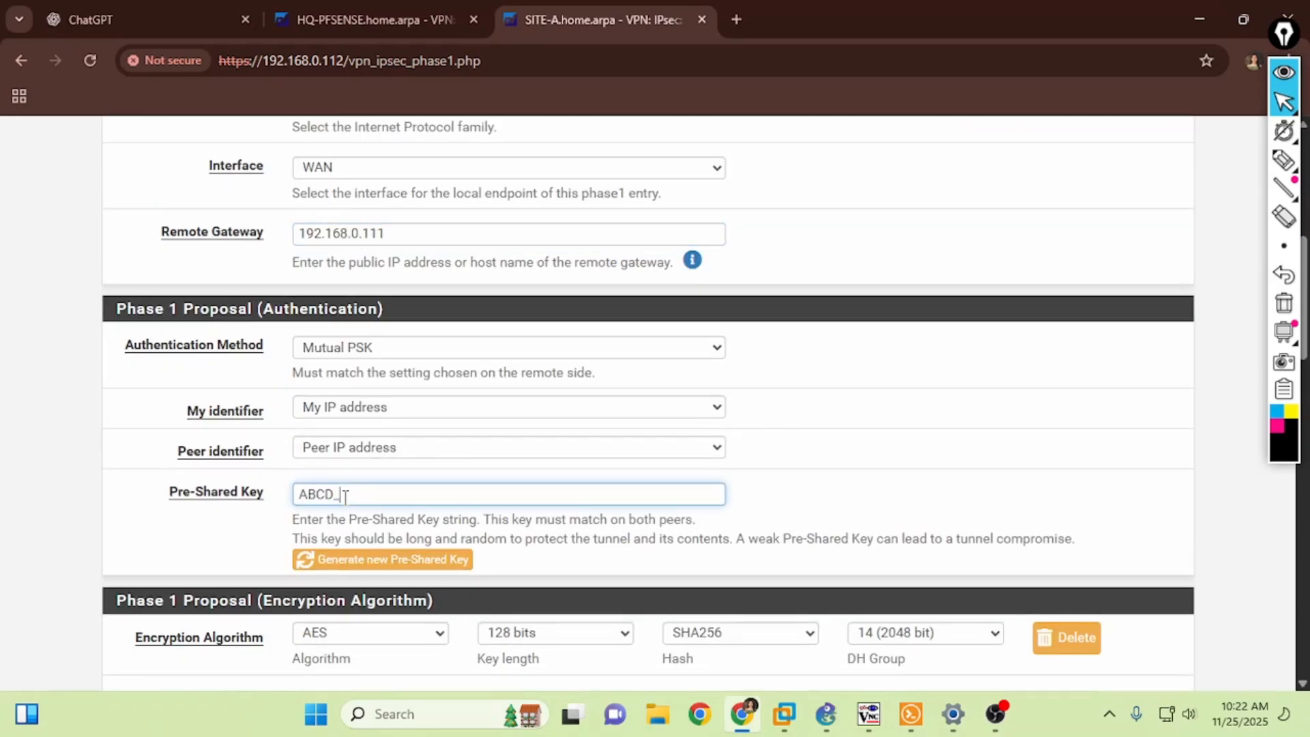
scroll(163, 447, down, 1)
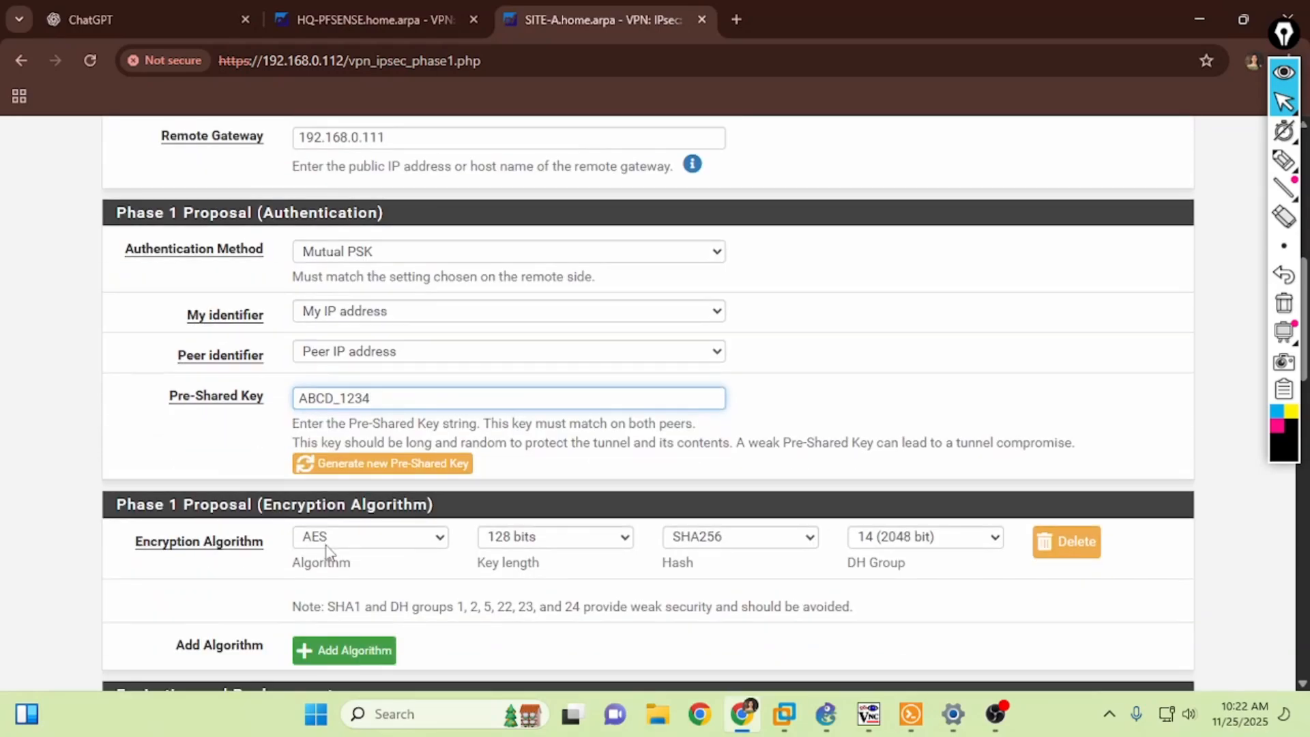
click(552, 539)
click(531, 558)
scroll(461, 503, down, 4)
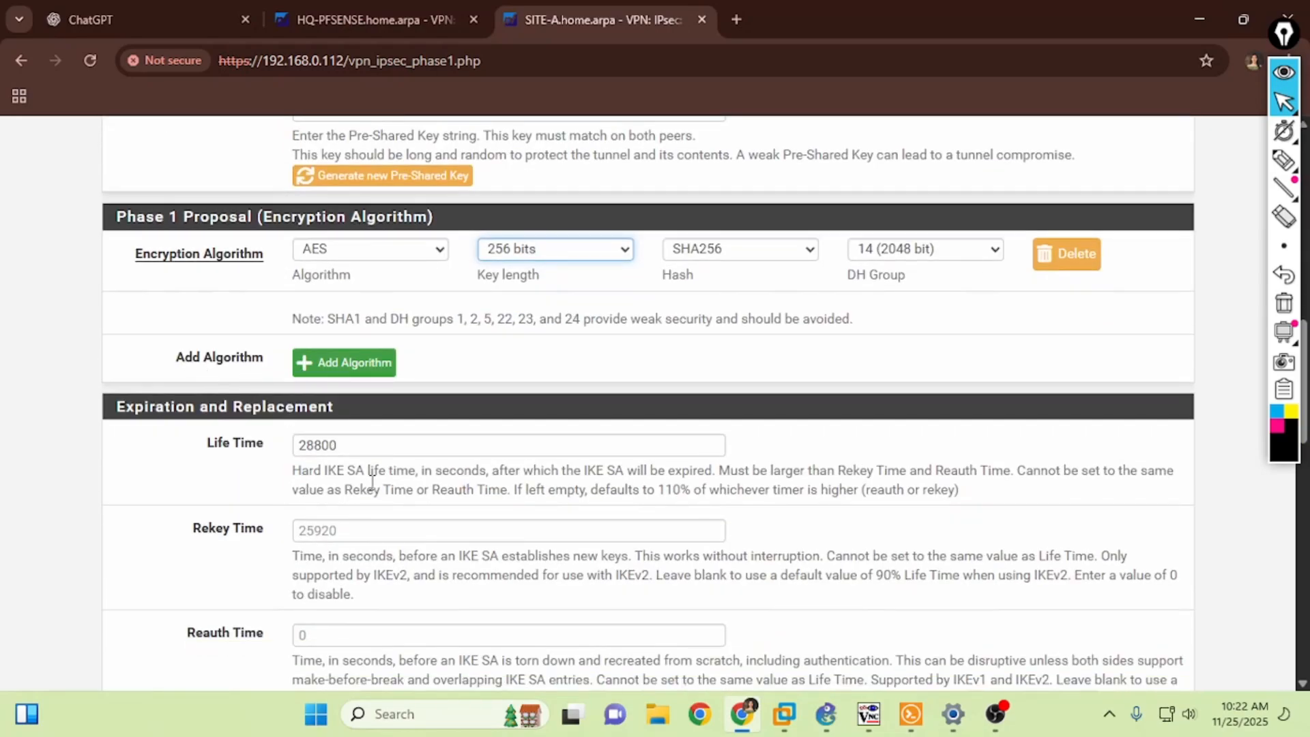
scroll(248, 485, down, 16)
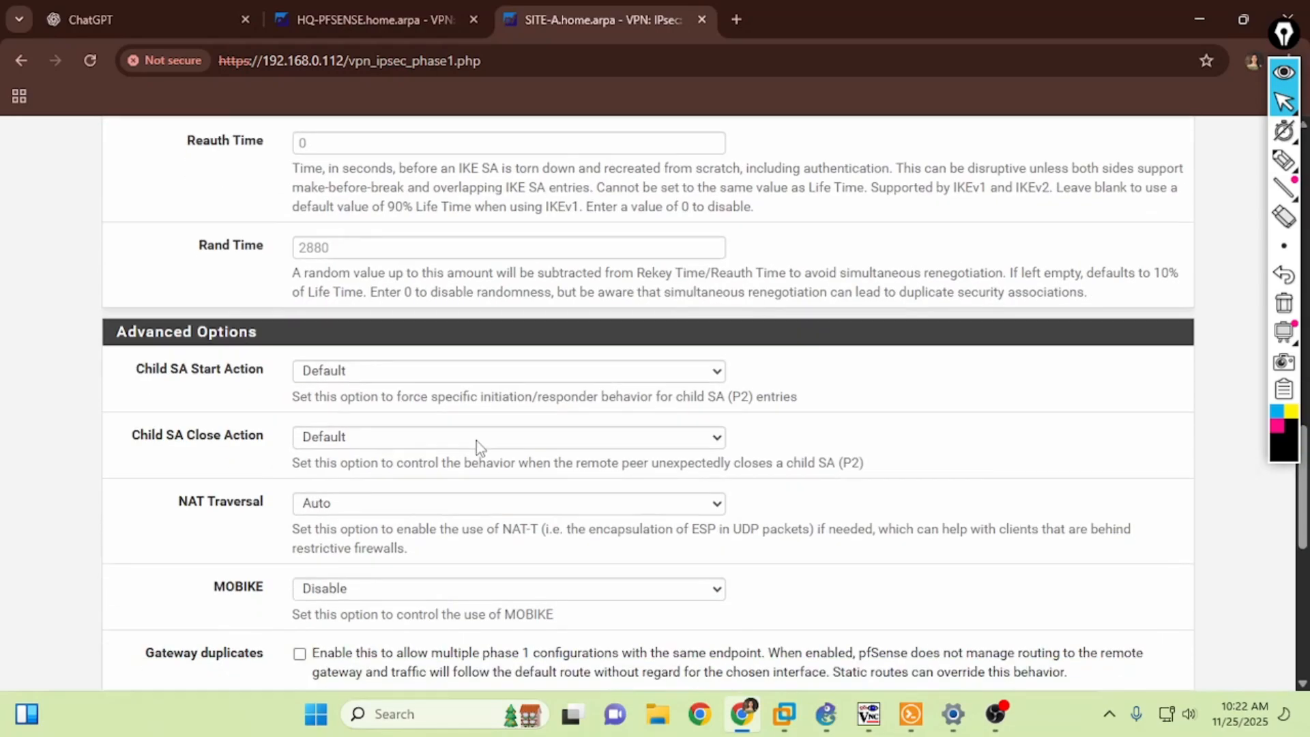
click(325, 589)
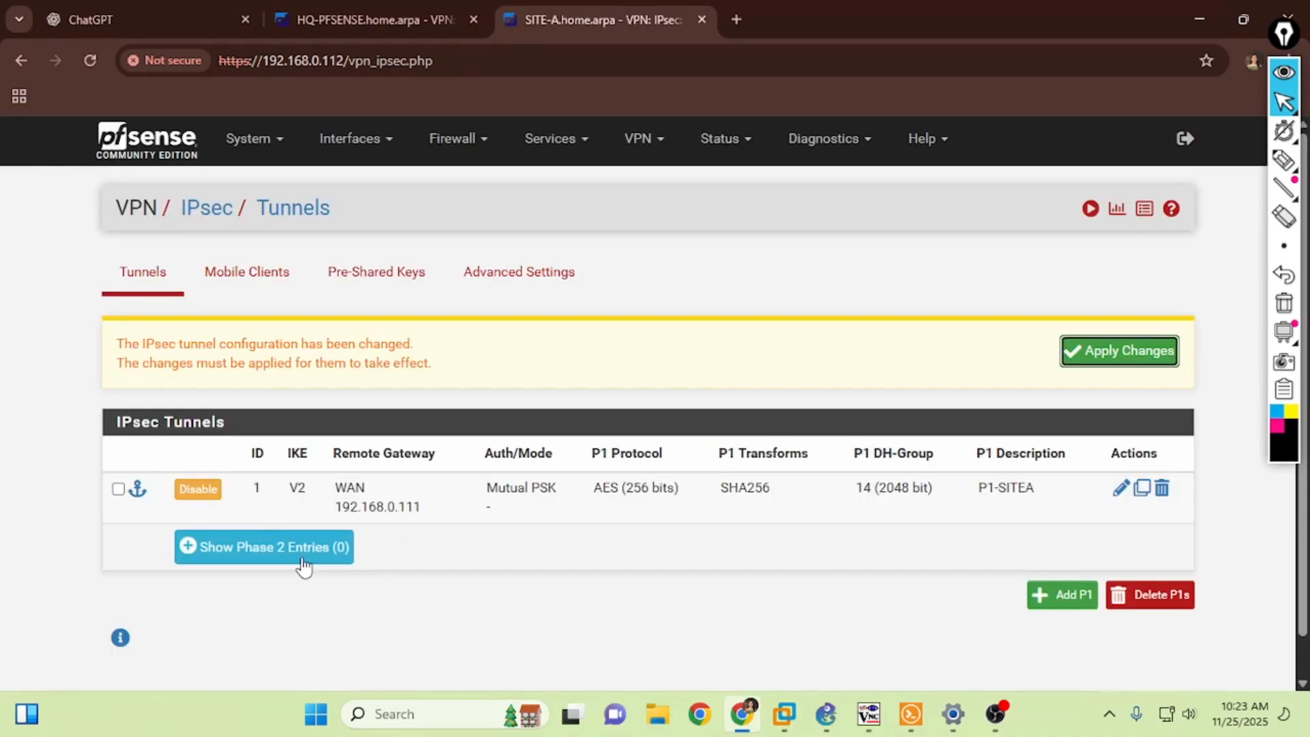
Add a phase 2 entry under the P1-SITEA tunnel, described as SITE-A-P2 and using Routed (VTI) mode
click(260, 549)
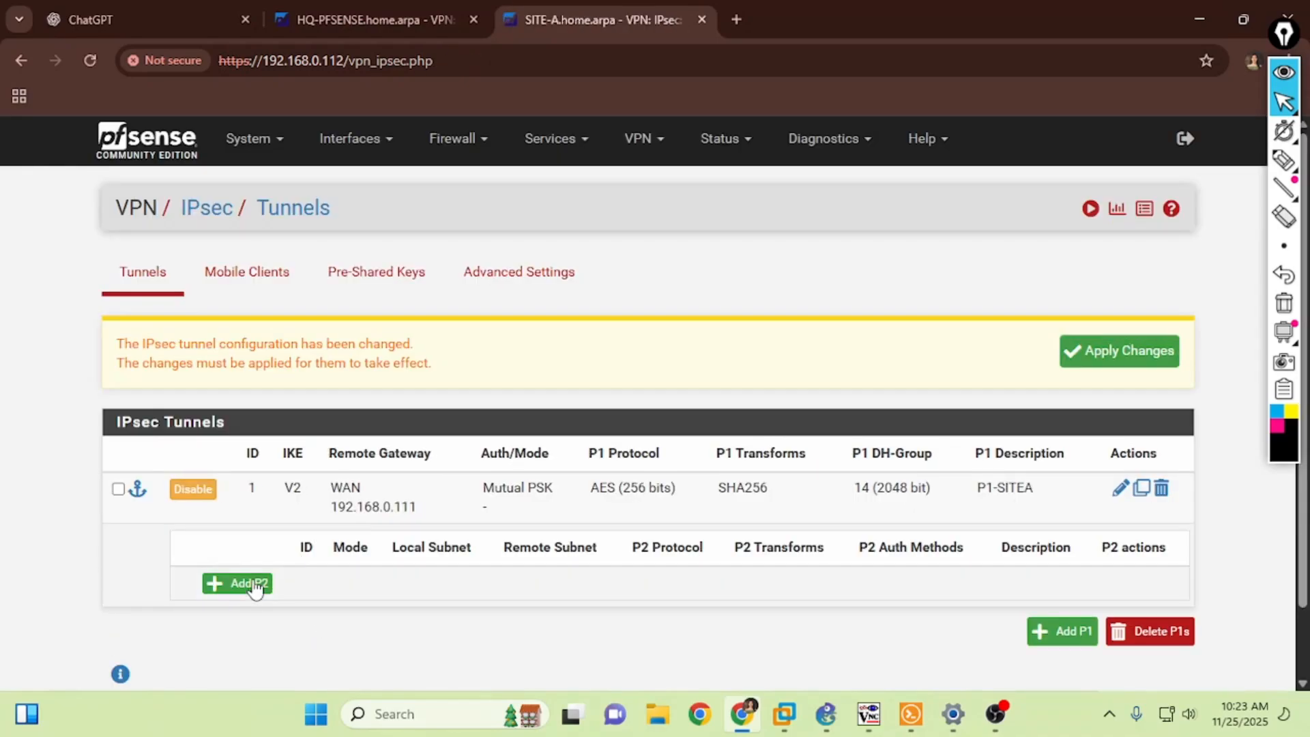
click(249, 585)
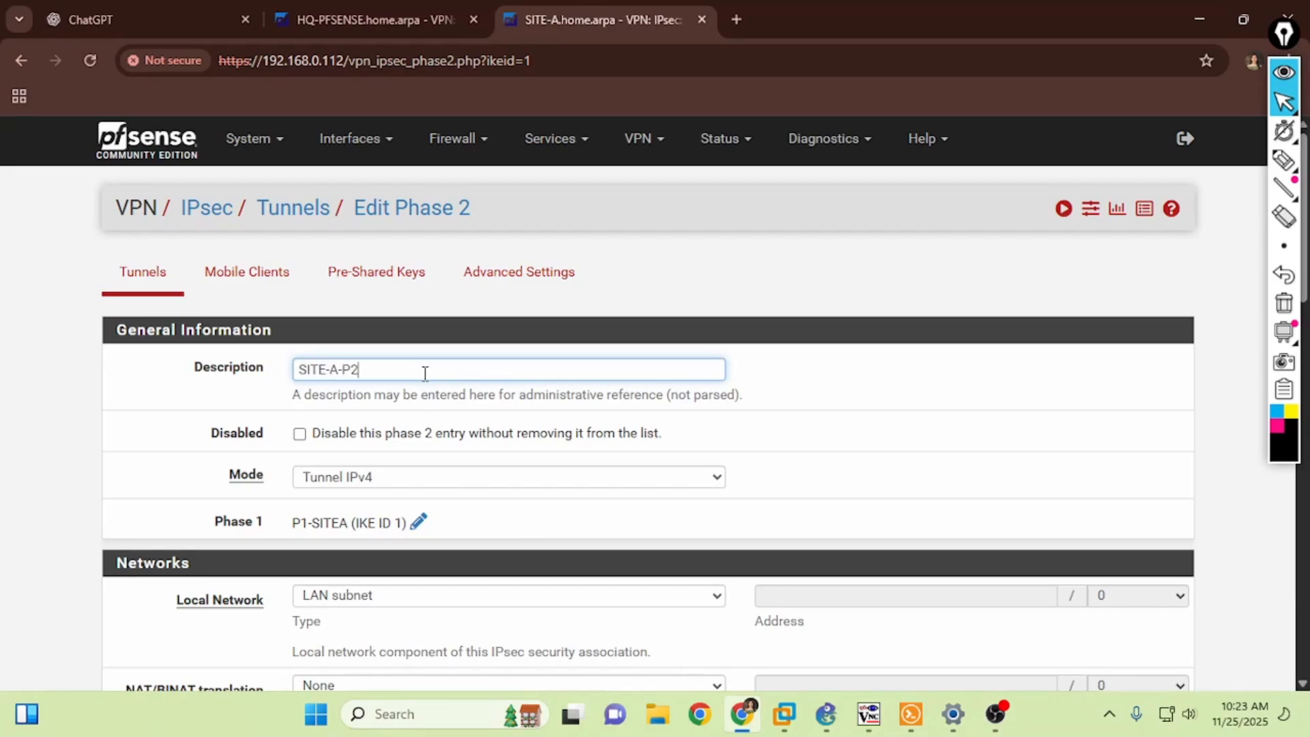
scroll(424, 373, down, 2)
click(383, 379)
click(358, 477)
Set the phase 2 local network to address 10.10.10.2 and the remote network to address 10.10.10.1
scroll(275, 410, down, 2)
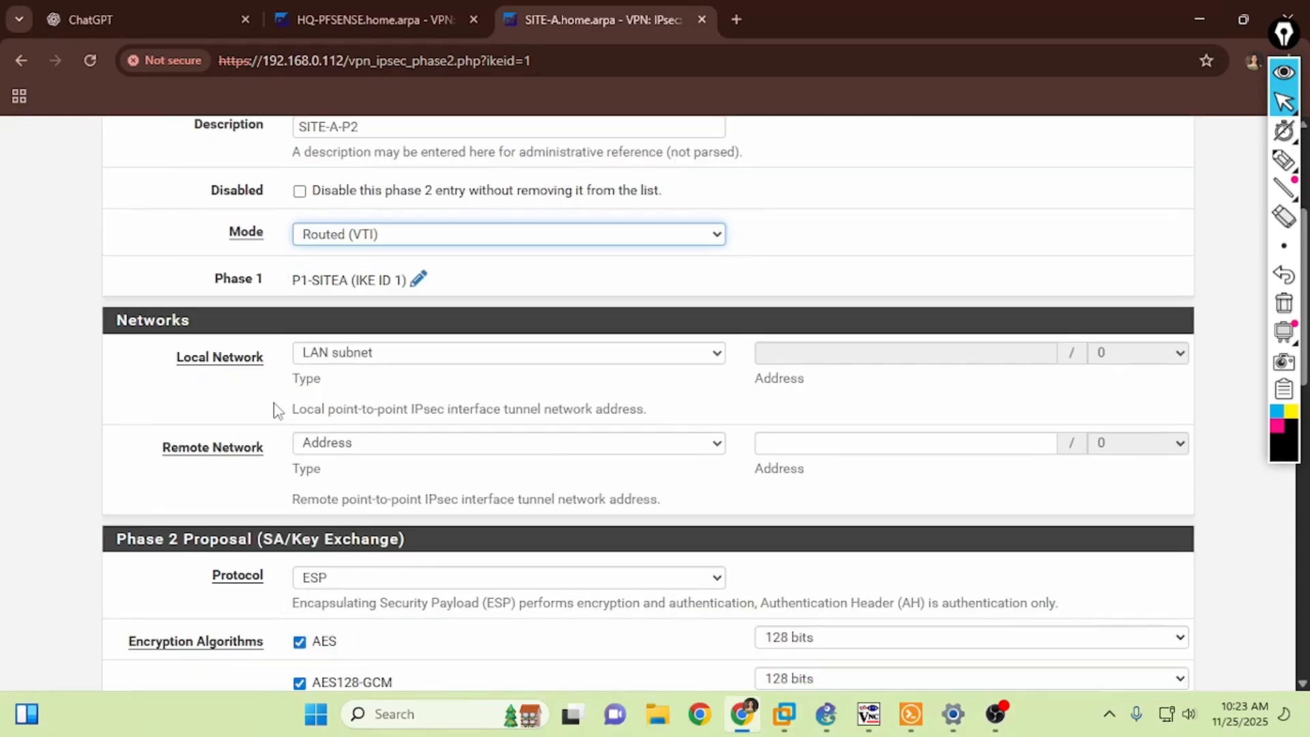
scroll(275, 410, down, 1)
click(372, 307)
click(374, 328)
click(784, 315)
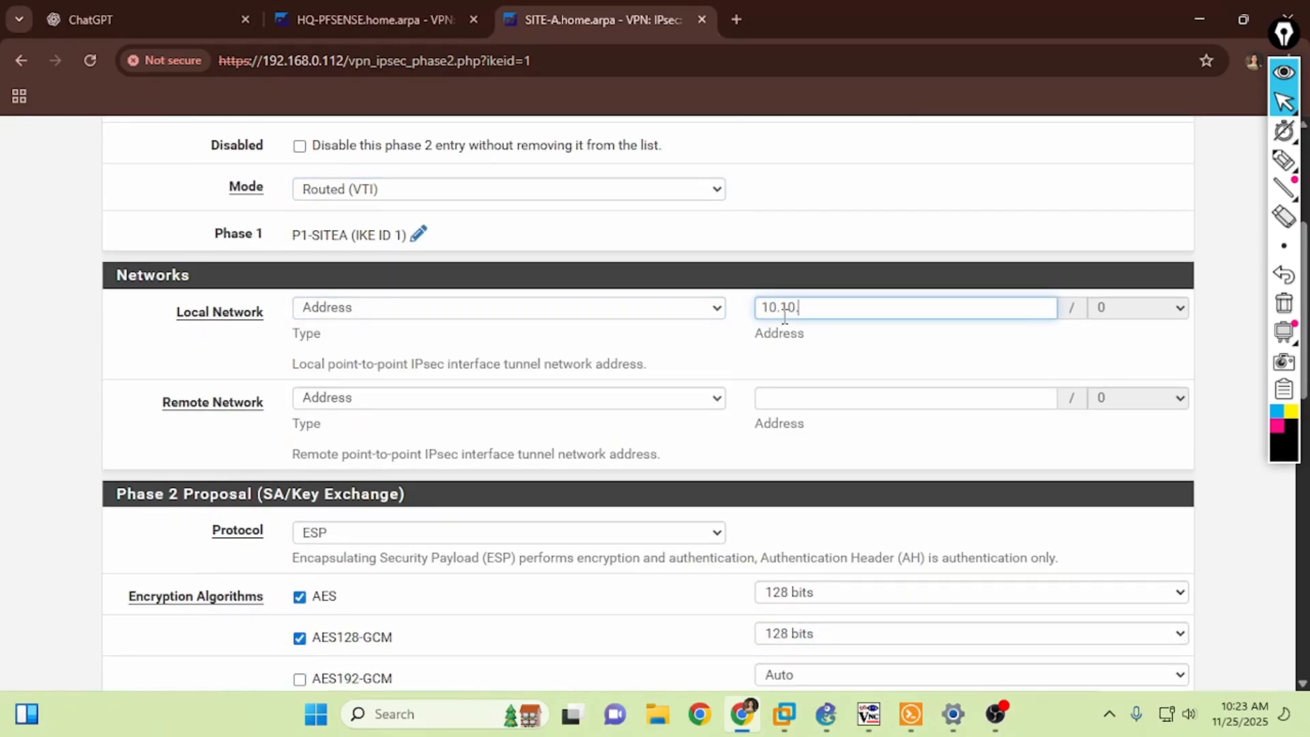
key(Tab)
key(Tab)
key(Tab)
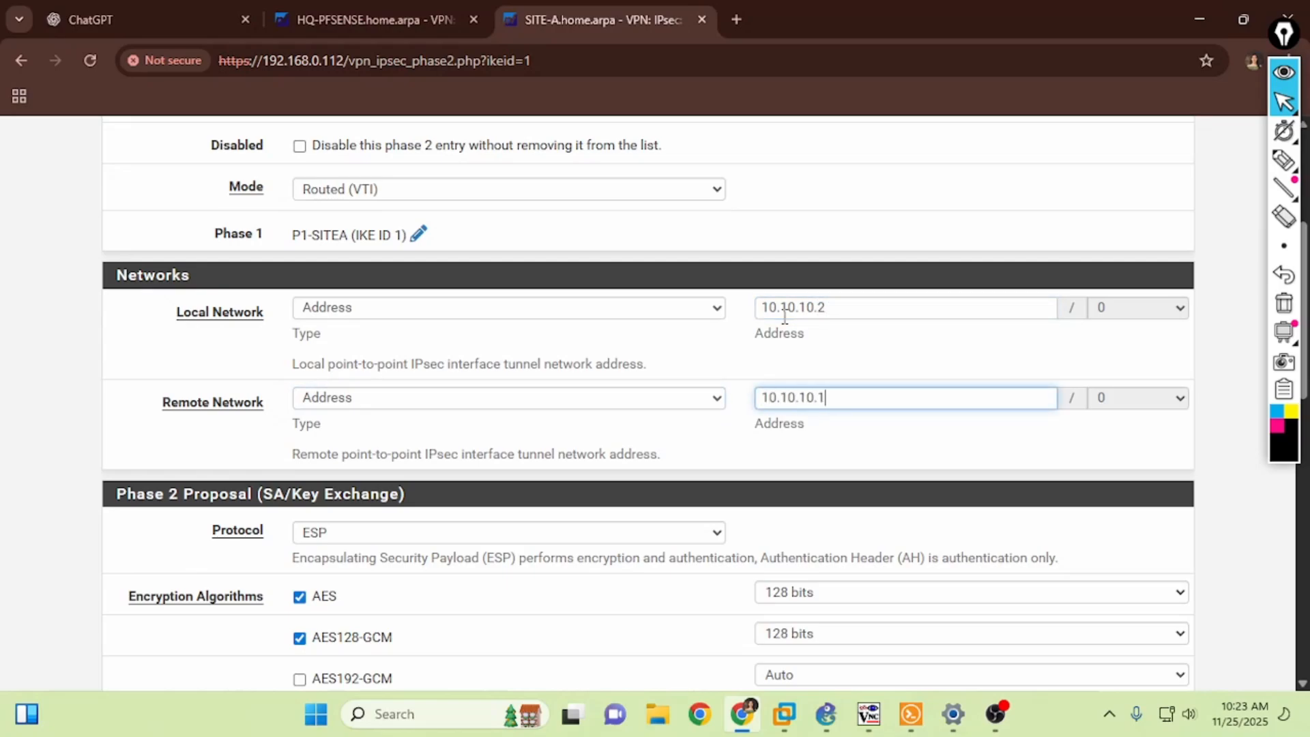
Deselect the plain AES algorithm in the phase 2 proposal, save the entry and apply the IPsec changes
scroll(348, 484, down, 3)
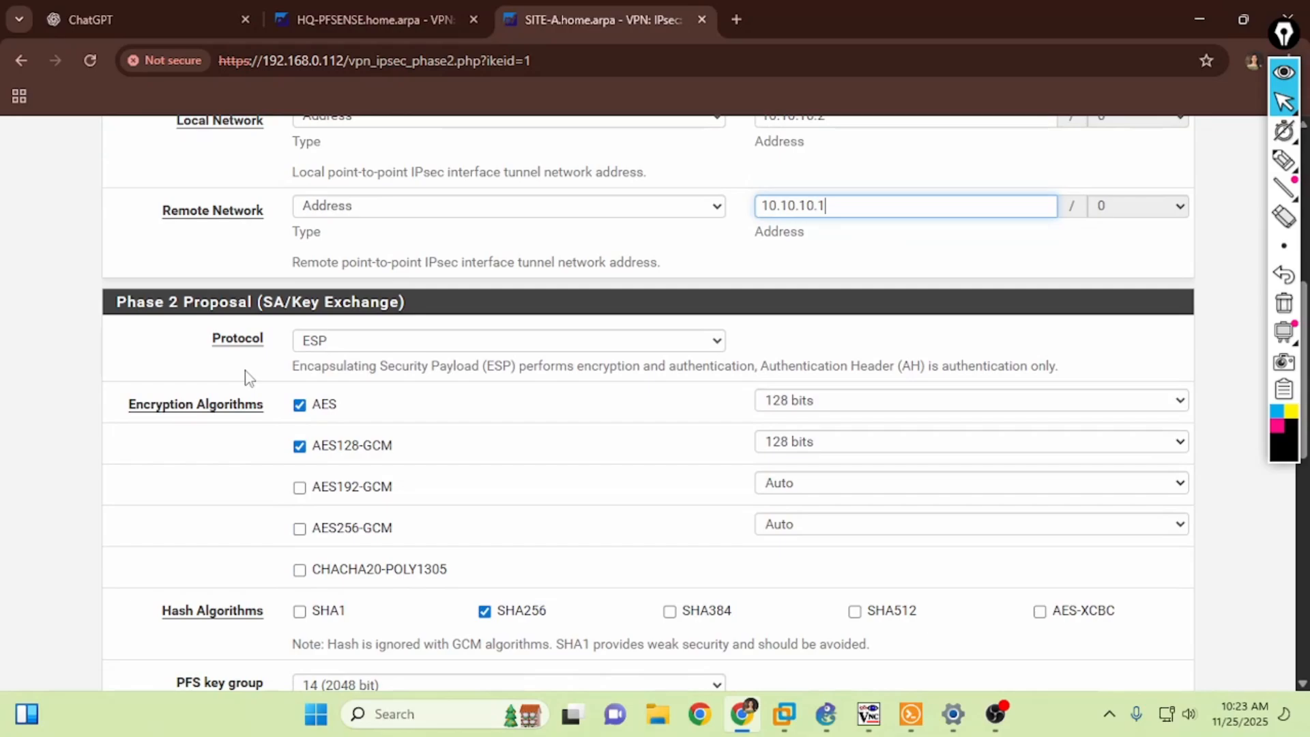
click(299, 405)
scroll(205, 413, down, 3)
scroll(181, 414, down, 6)
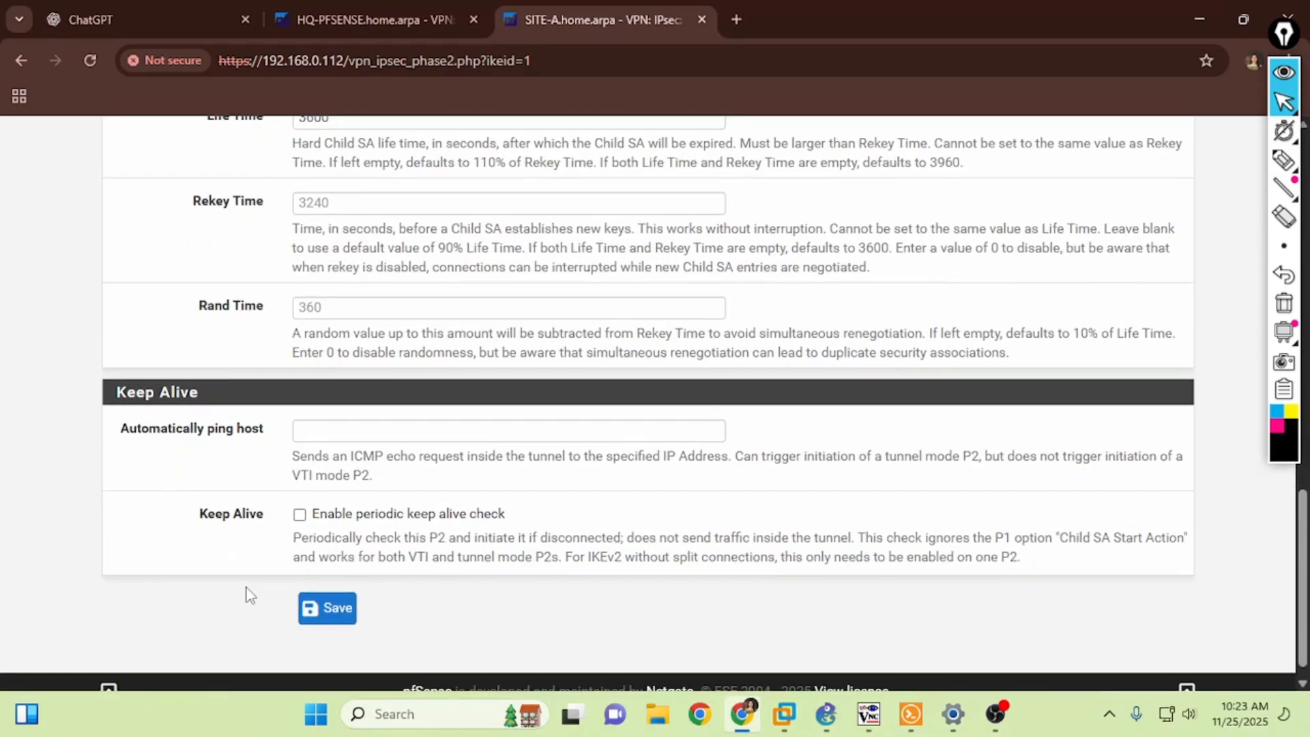
click(319, 601)
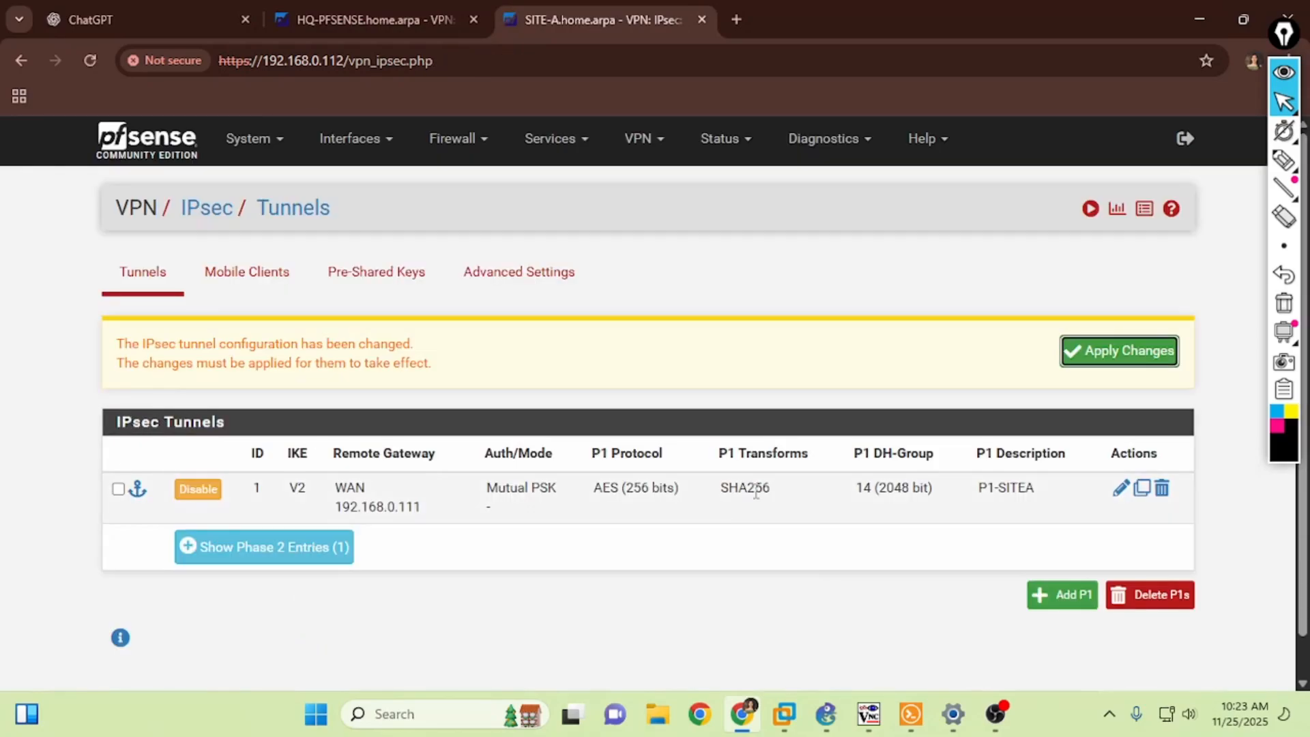
click(1084, 352)
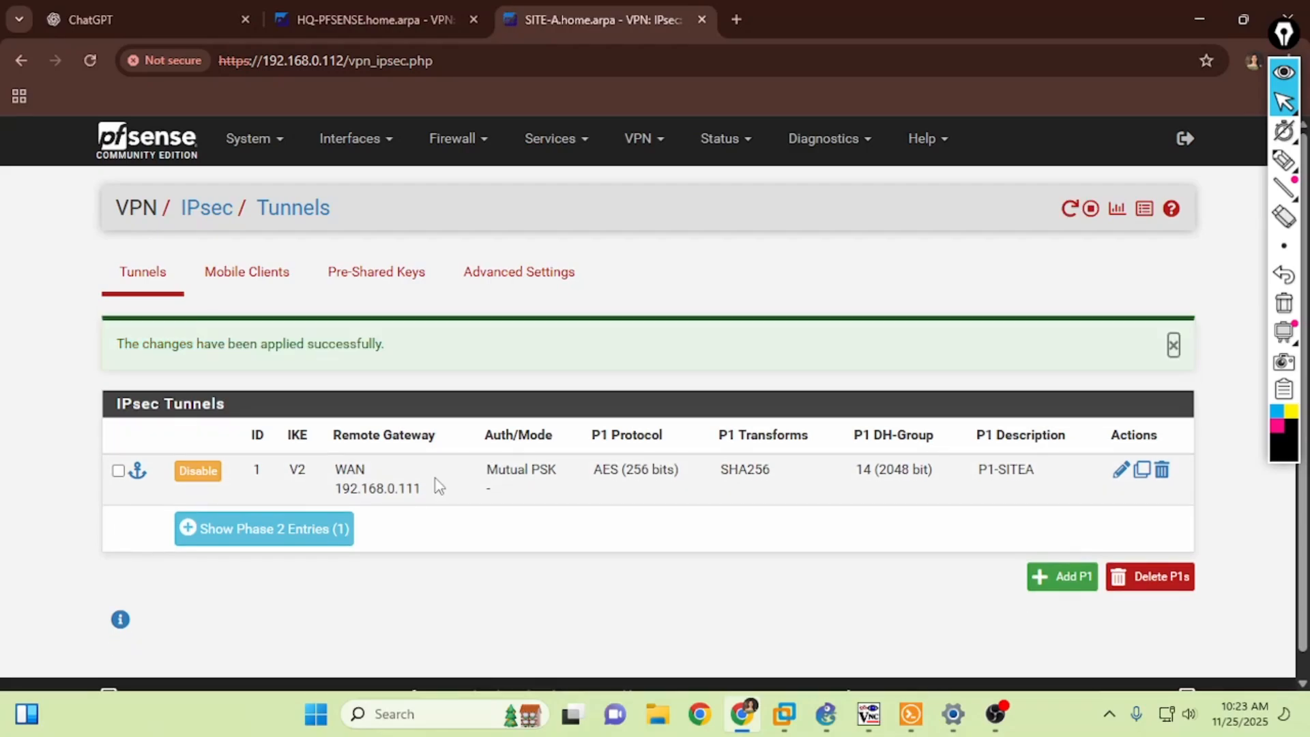
Expand SITE-A's phase 2 entries and examine the IPsec status with child SA entries on the HQ firewall
click(313, 525)
click(393, 34)
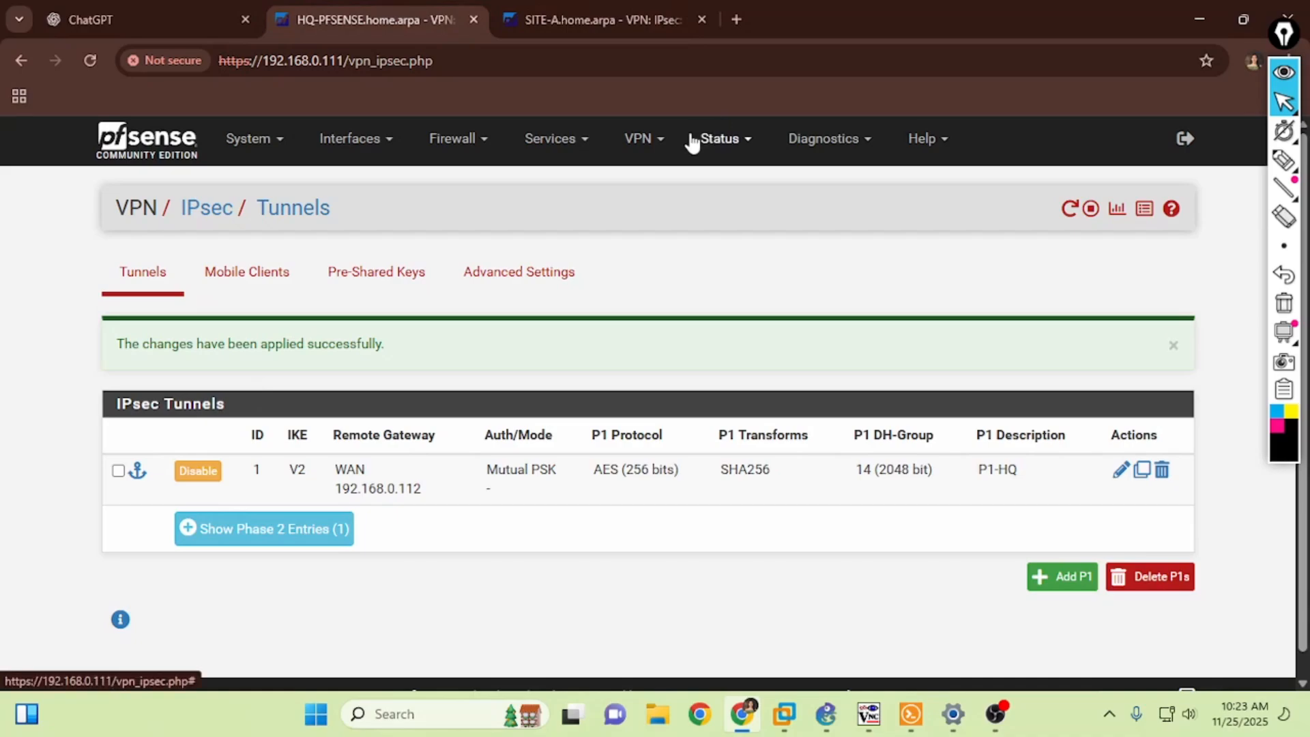
click(710, 139)
click(713, 445)
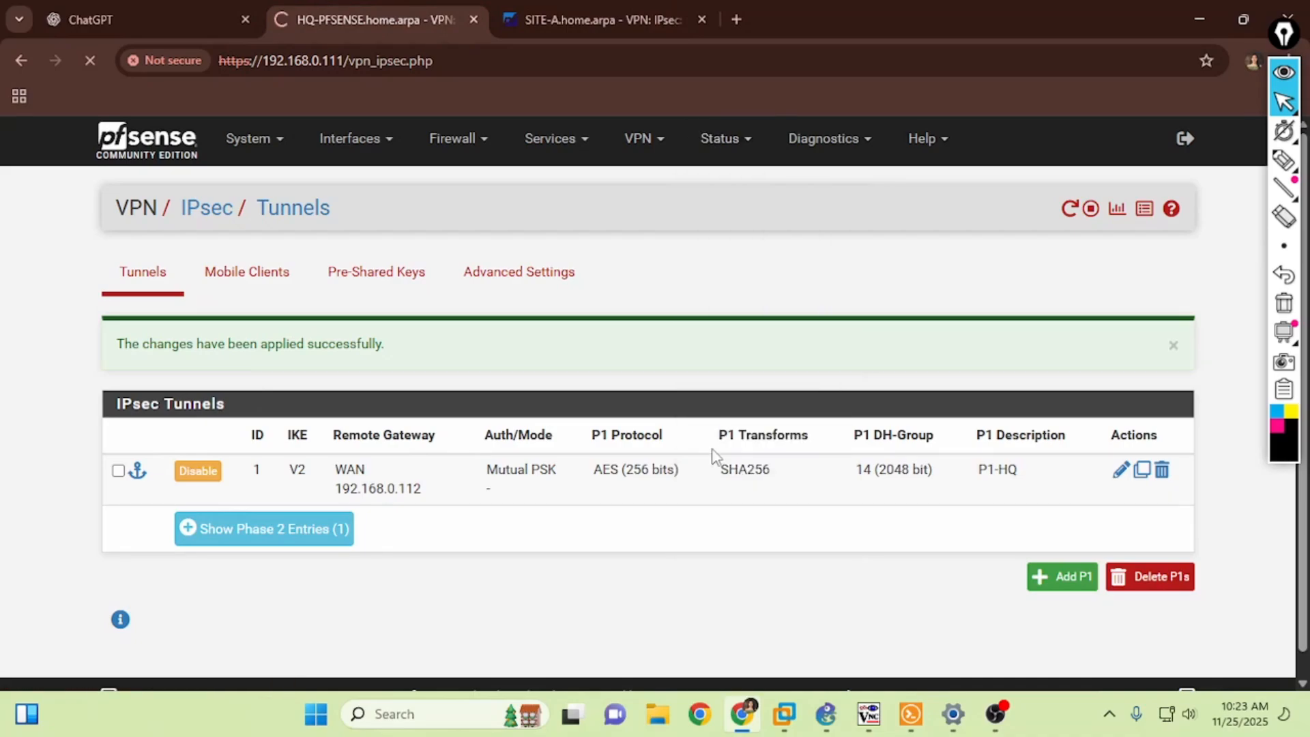
click(209, 487)
scroll(202, 570, down, 3)
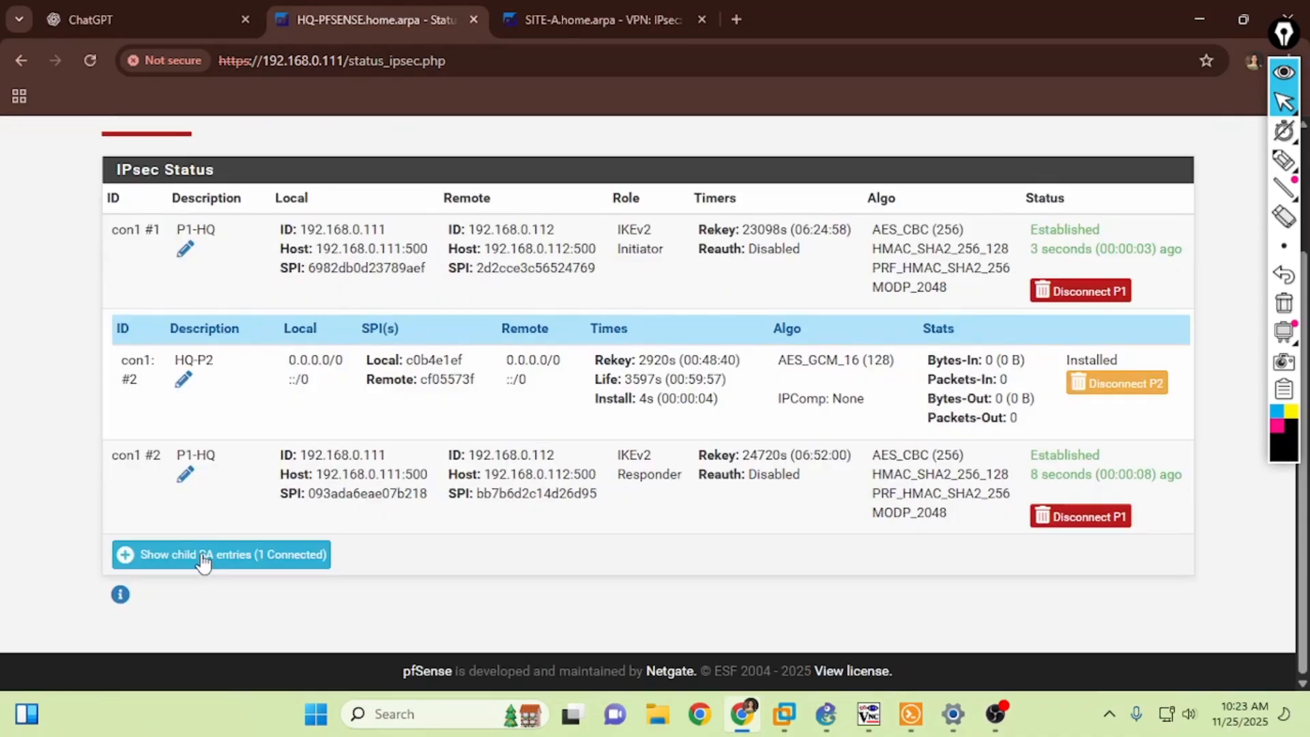
click(205, 553)
Examine the IPsec tunnel status on the SITE-A firewall and compare it with the HQ status
click(601, 19)
click(699, 148)
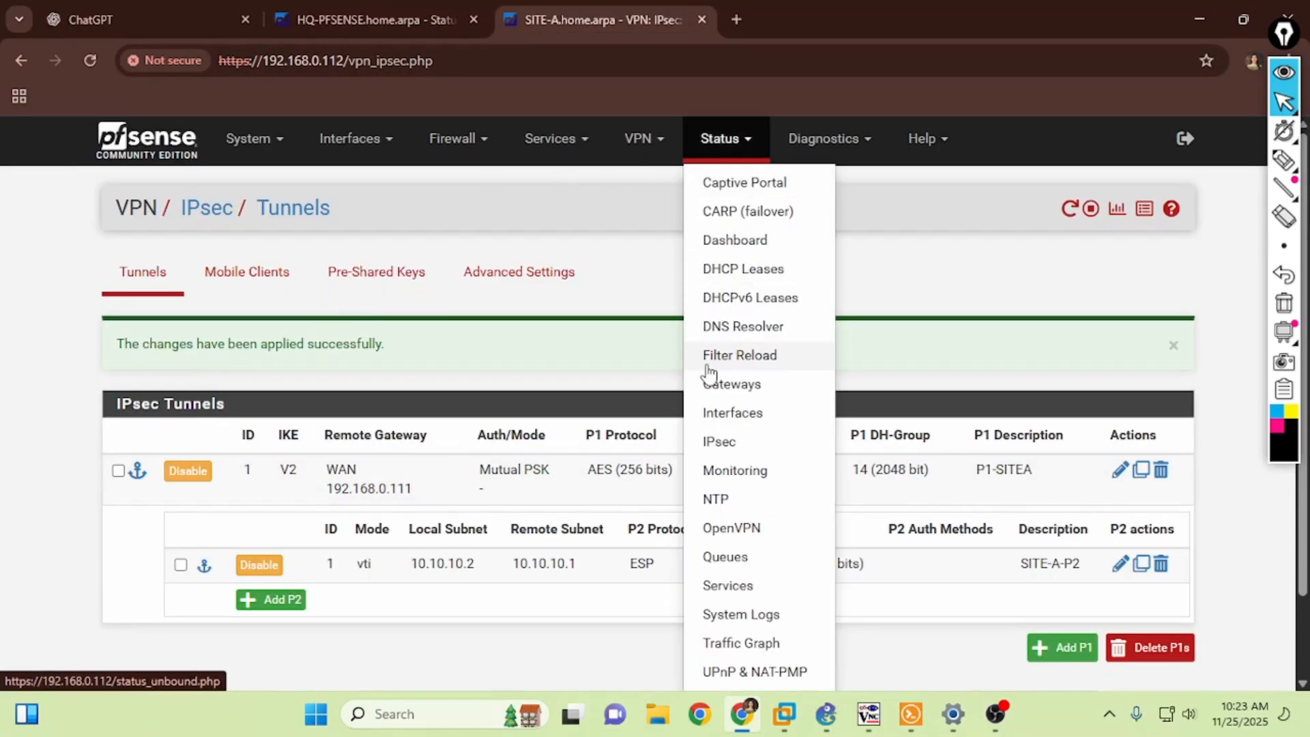
click(714, 440)
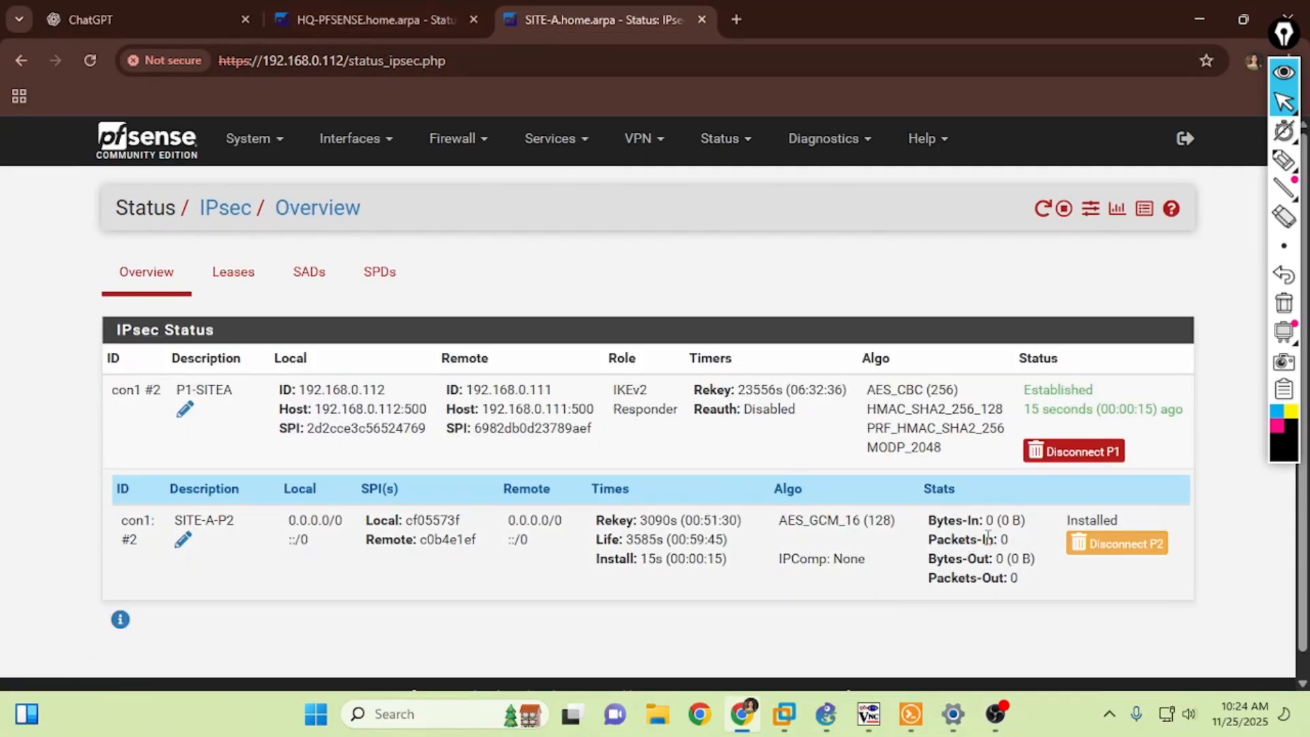
click(322, 17)
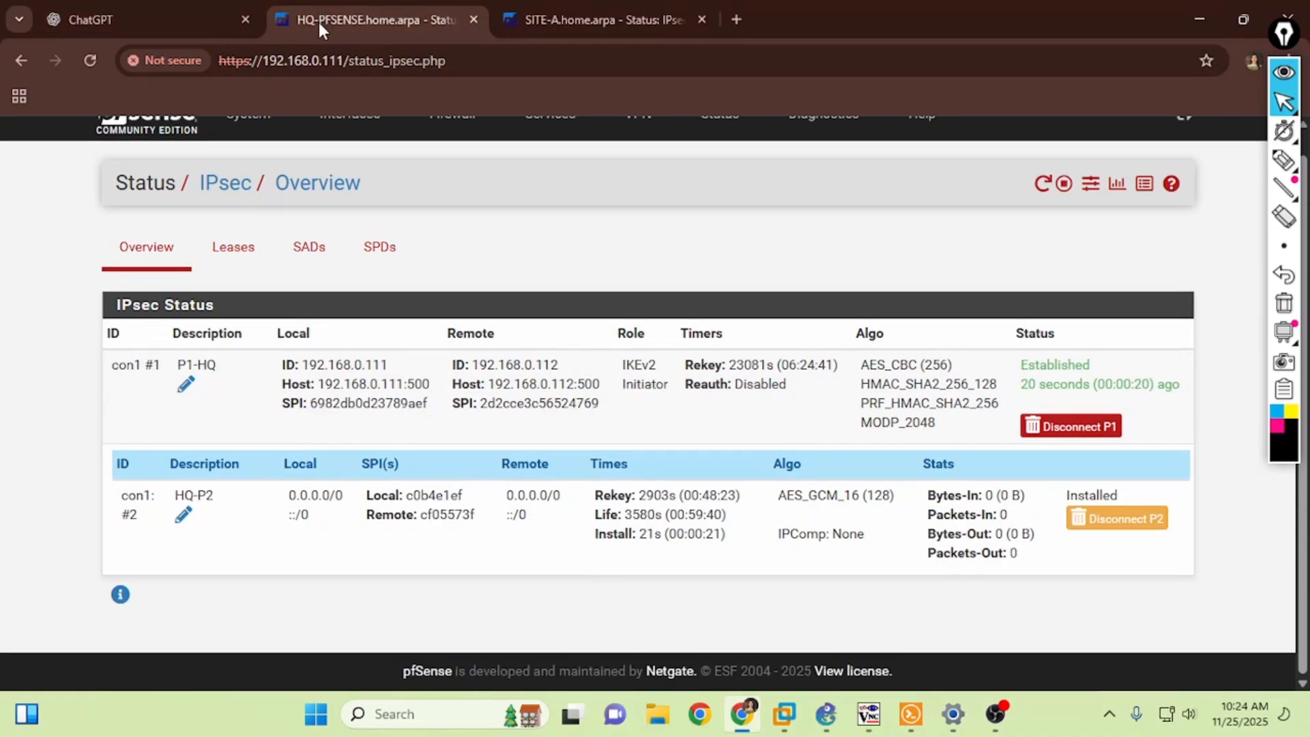
Switch to the HQ firewall console in TightVNC and refresh its menu to view the interface list
mouse_move(869, 714)
click(556, 627)
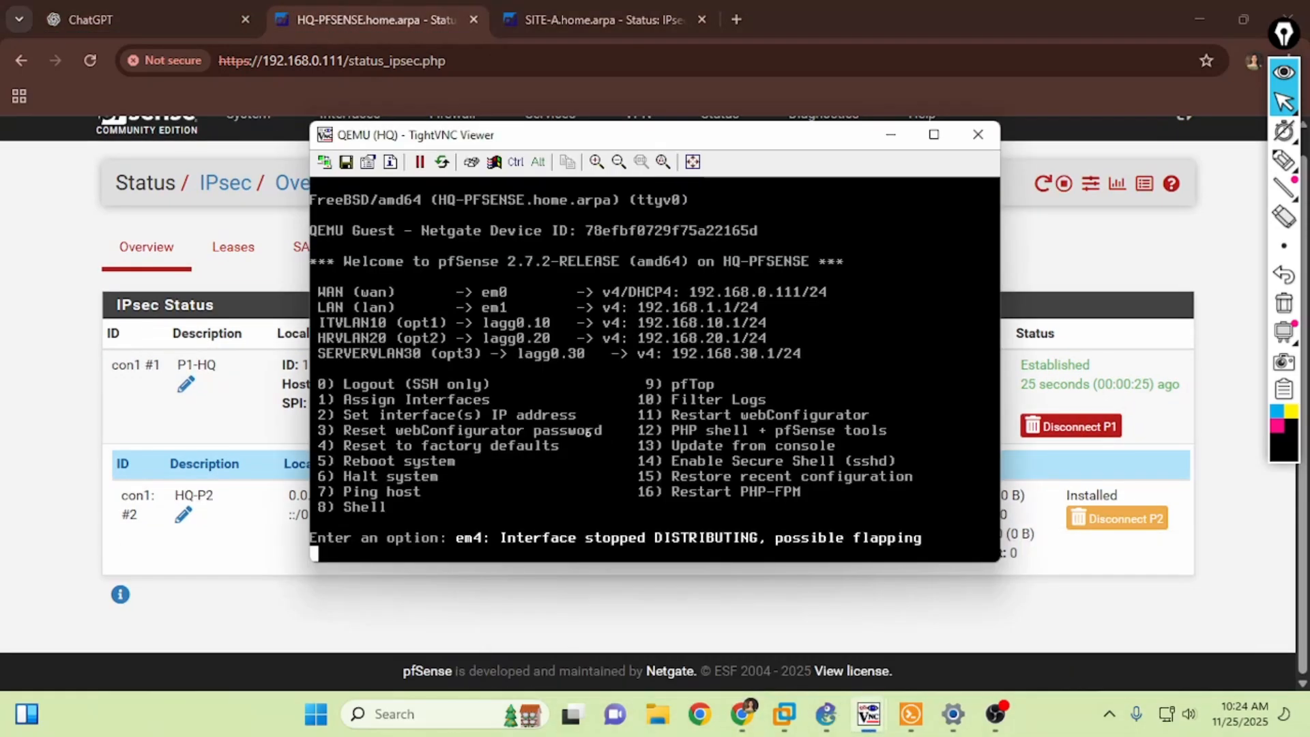
key(Return)
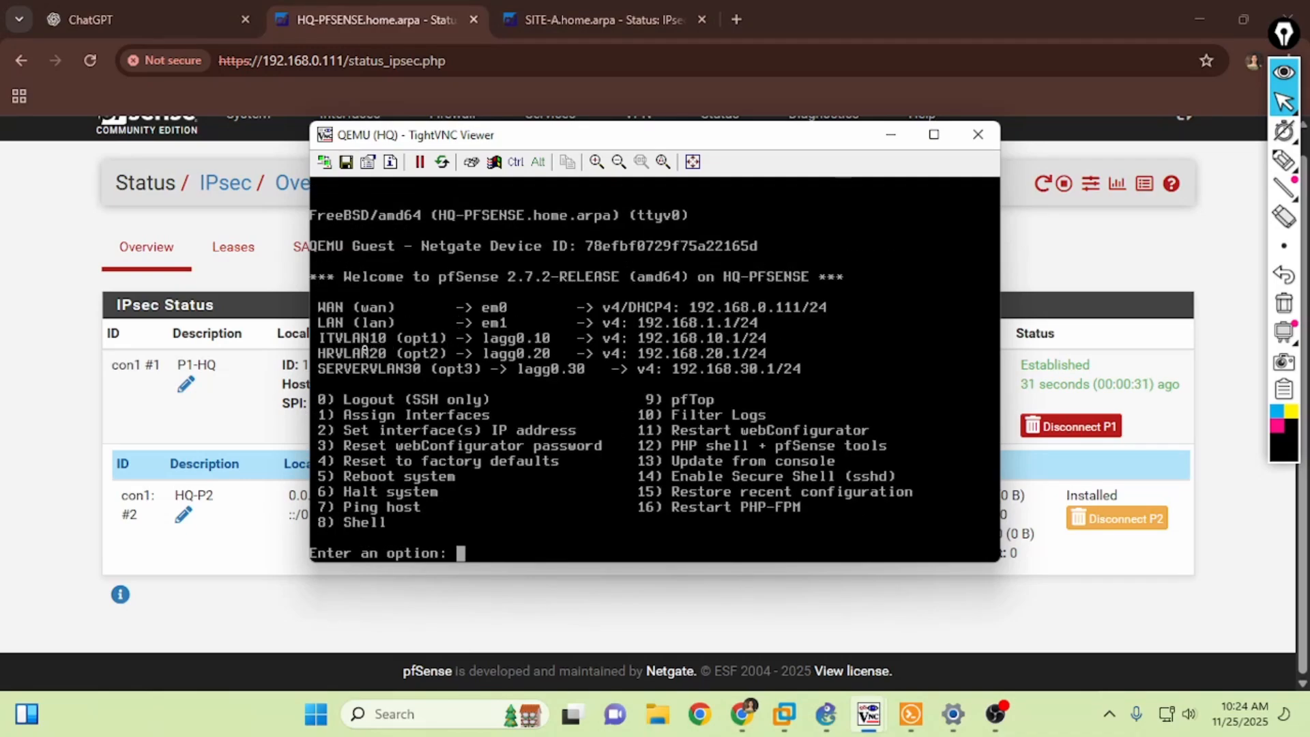
Return to the HQ firewall's web interface and add ipsec1 (IPsec VTI: P1-HQ) as a new interface assignment
click(333, 15)
scroll(361, 187, up, 1)
click(350, 138)
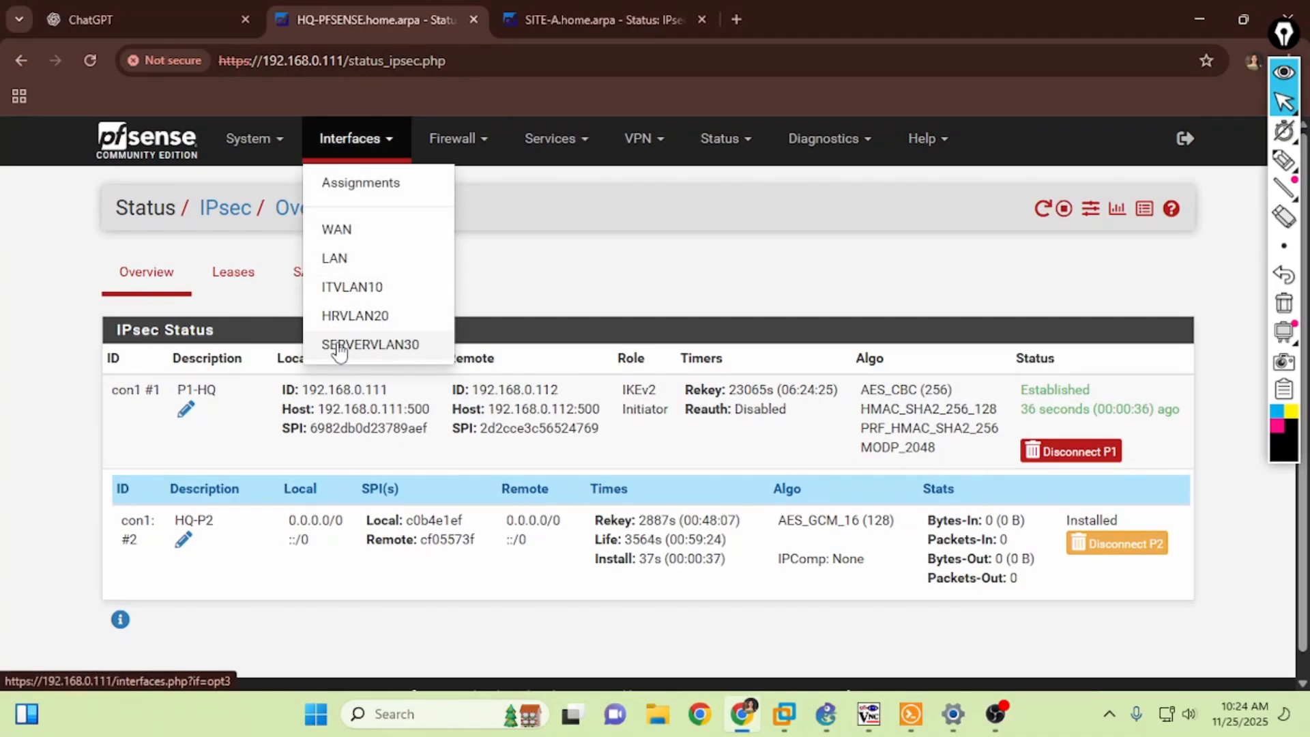
click(351, 193)
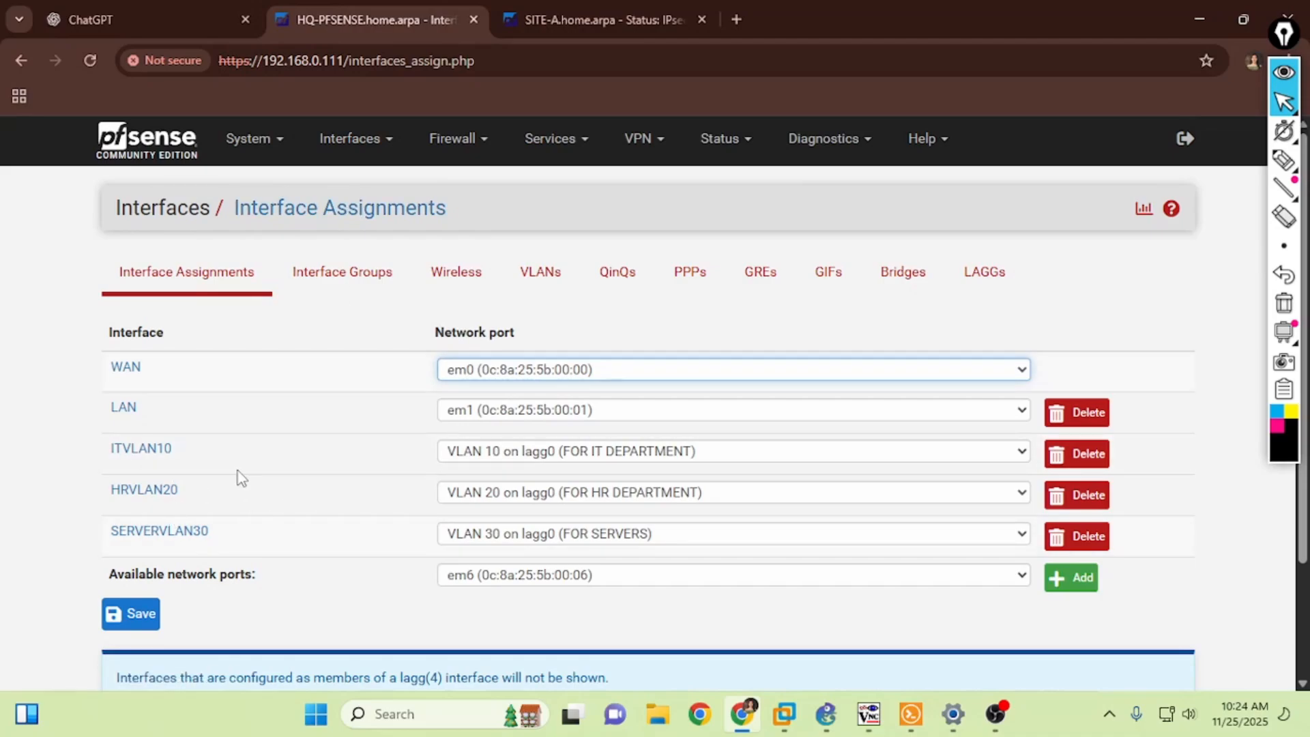
scroll(259, 474, down, 2)
click(445, 485)
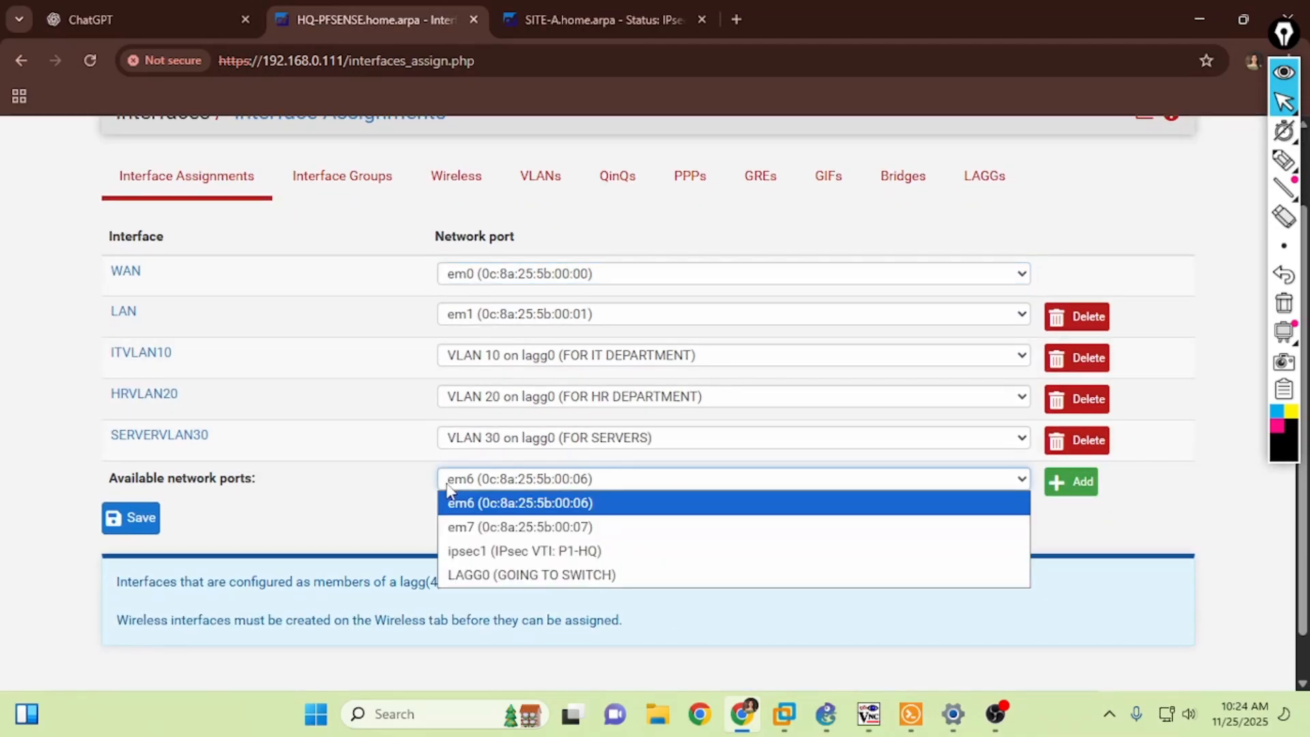
click(458, 553)
click(1070, 485)
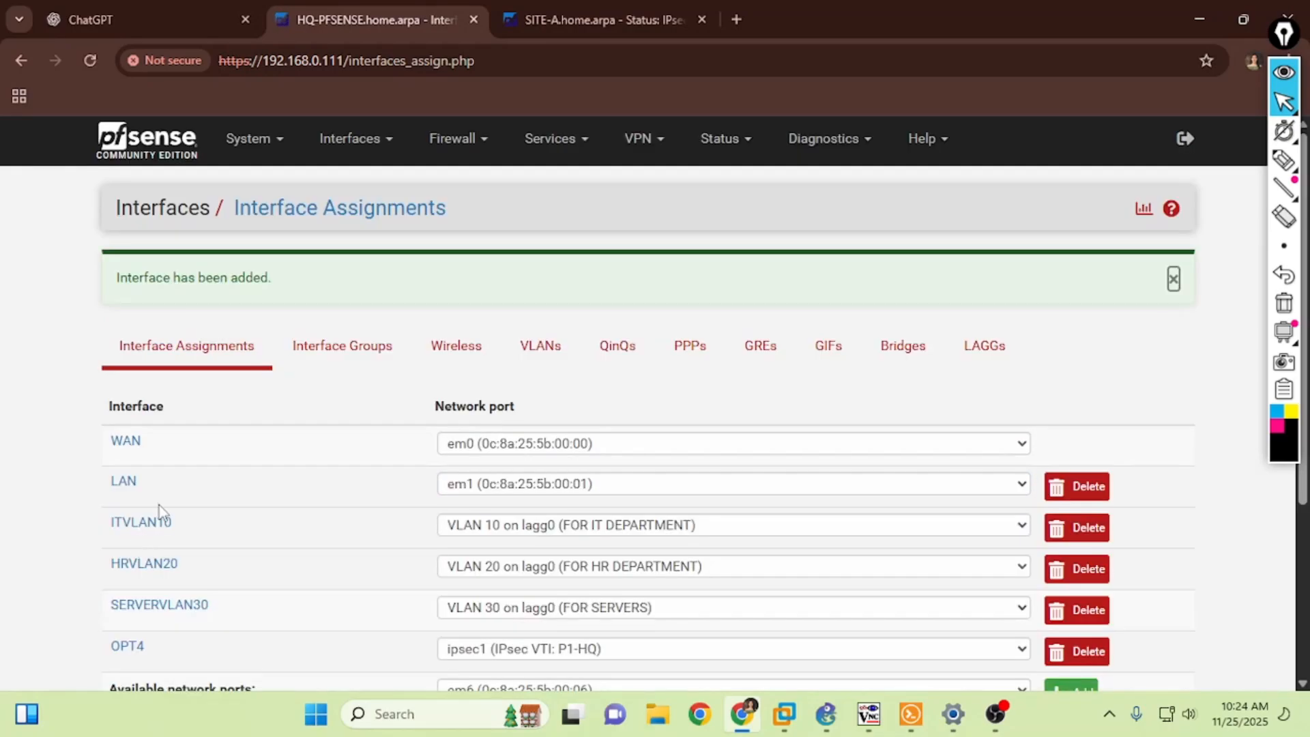
Enable the OPT4 interface on HQ with the description HQ-VTI, save it and apply the changes
scroll(137, 491, down, 2)
click(125, 456)
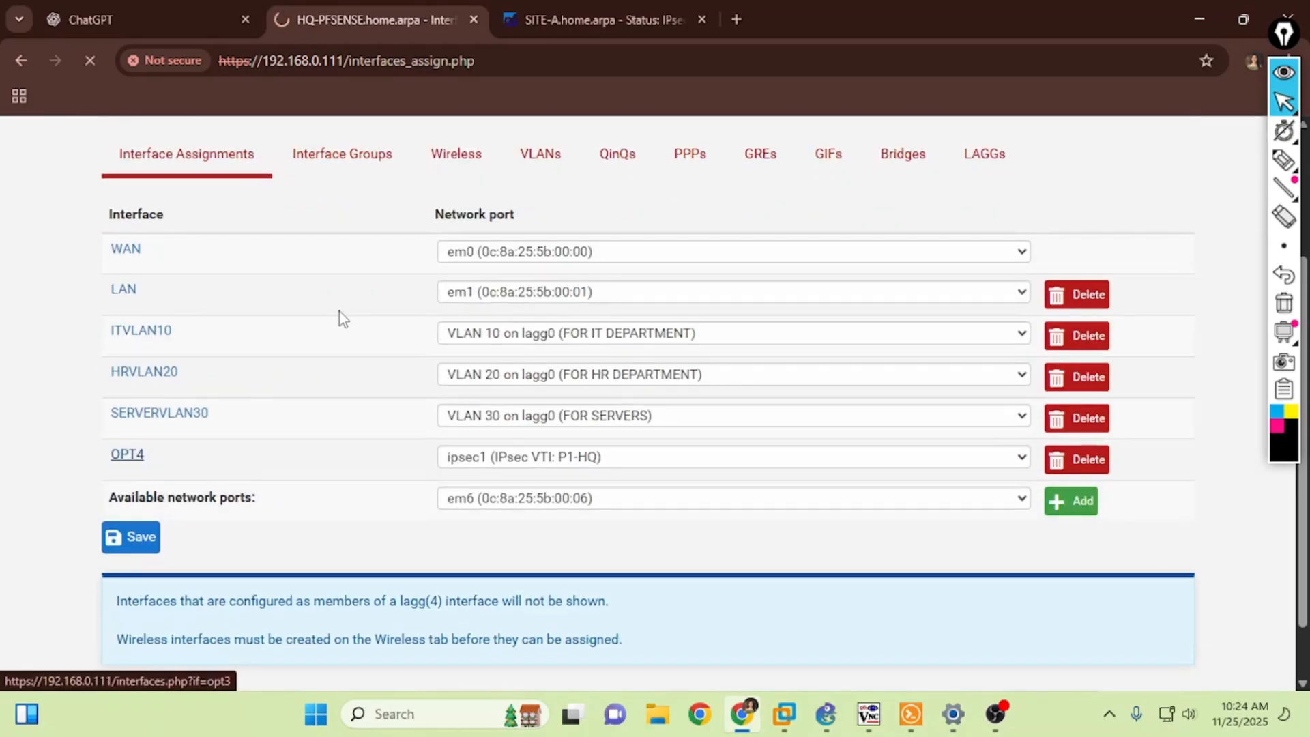
click(331, 304)
click(241, 347)
text(HQ-VTI)
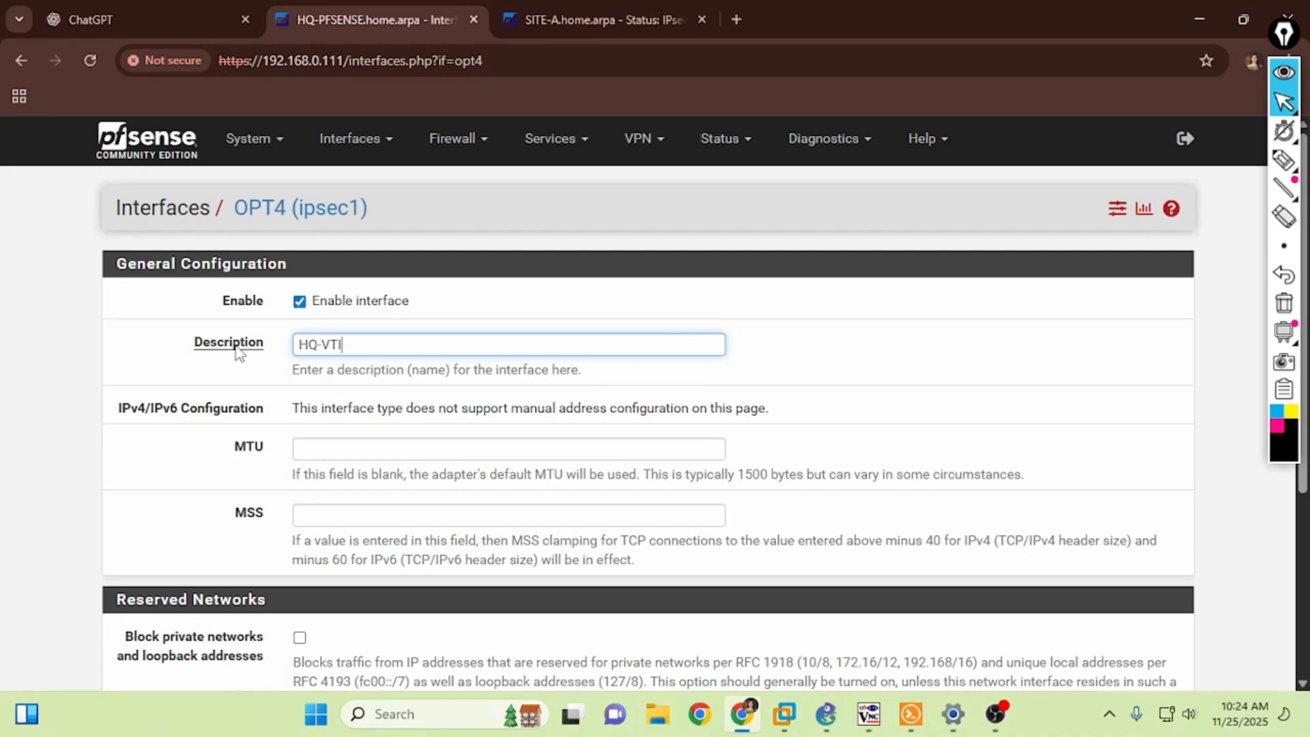
scroll(237, 353, down, 4)
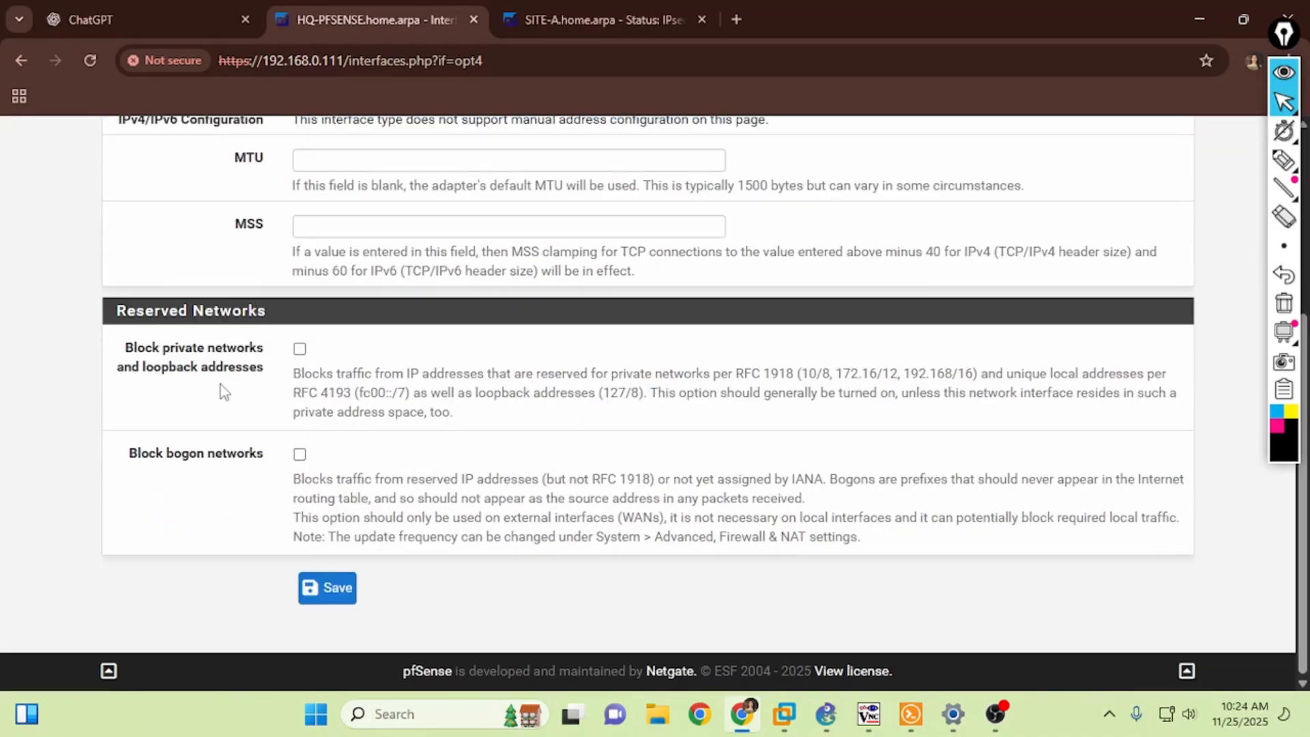
click(332, 594)
scroll(432, 447, down, 3)
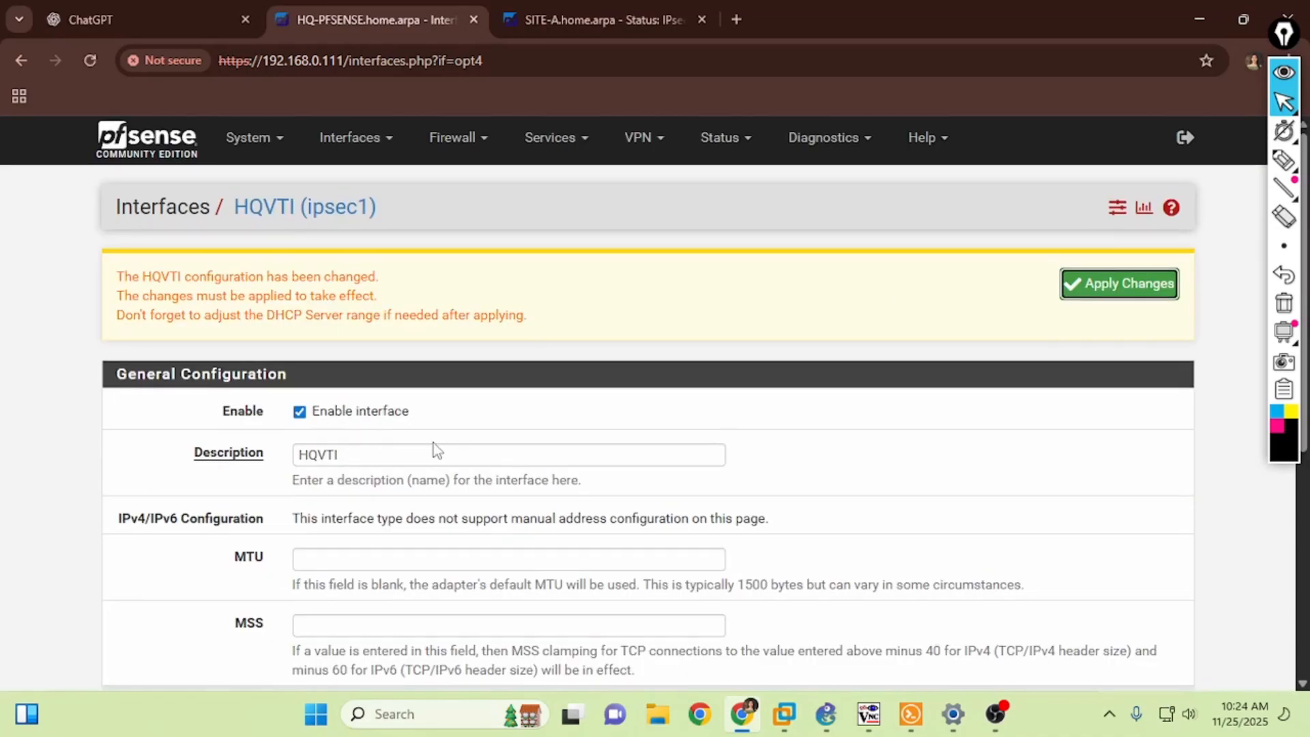
scroll(781, 366, up, 3)
click(1087, 297)
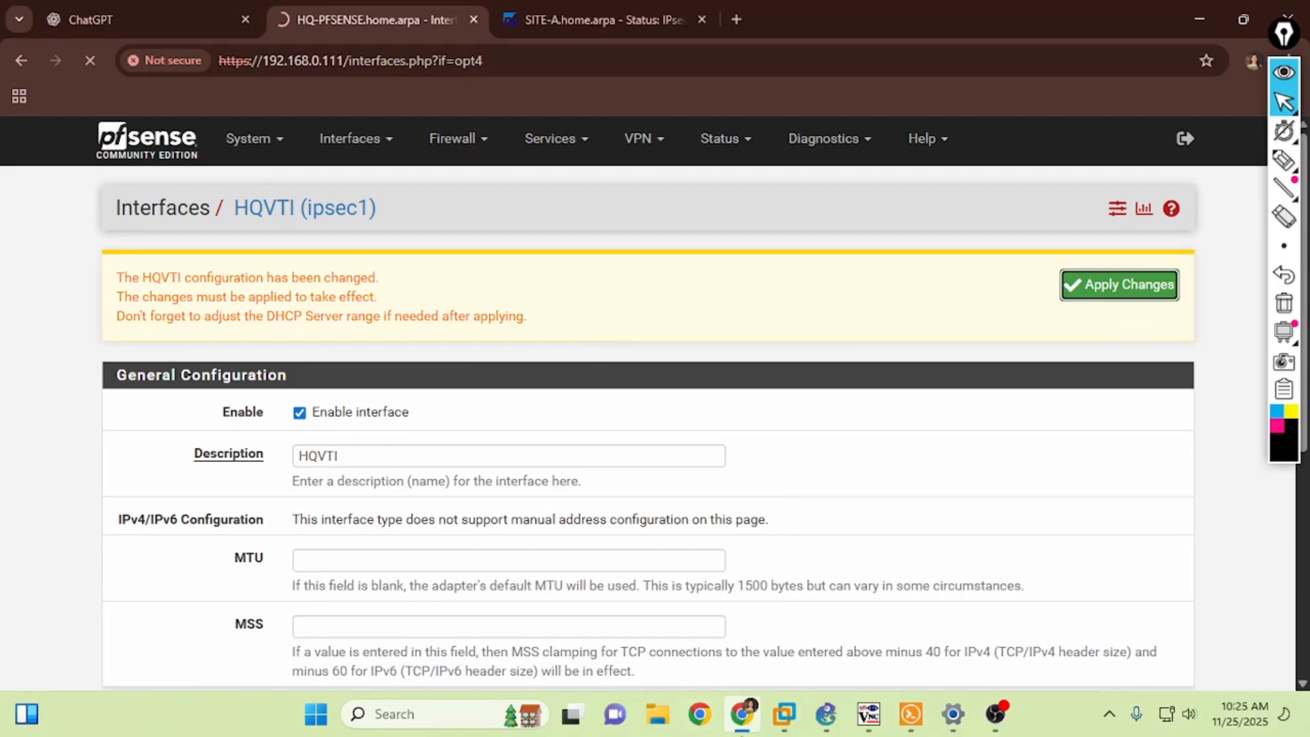
Switch to the HQ firewall console in TightVNC and check the HQVTI entry in its interface list
key(alt+Tab)
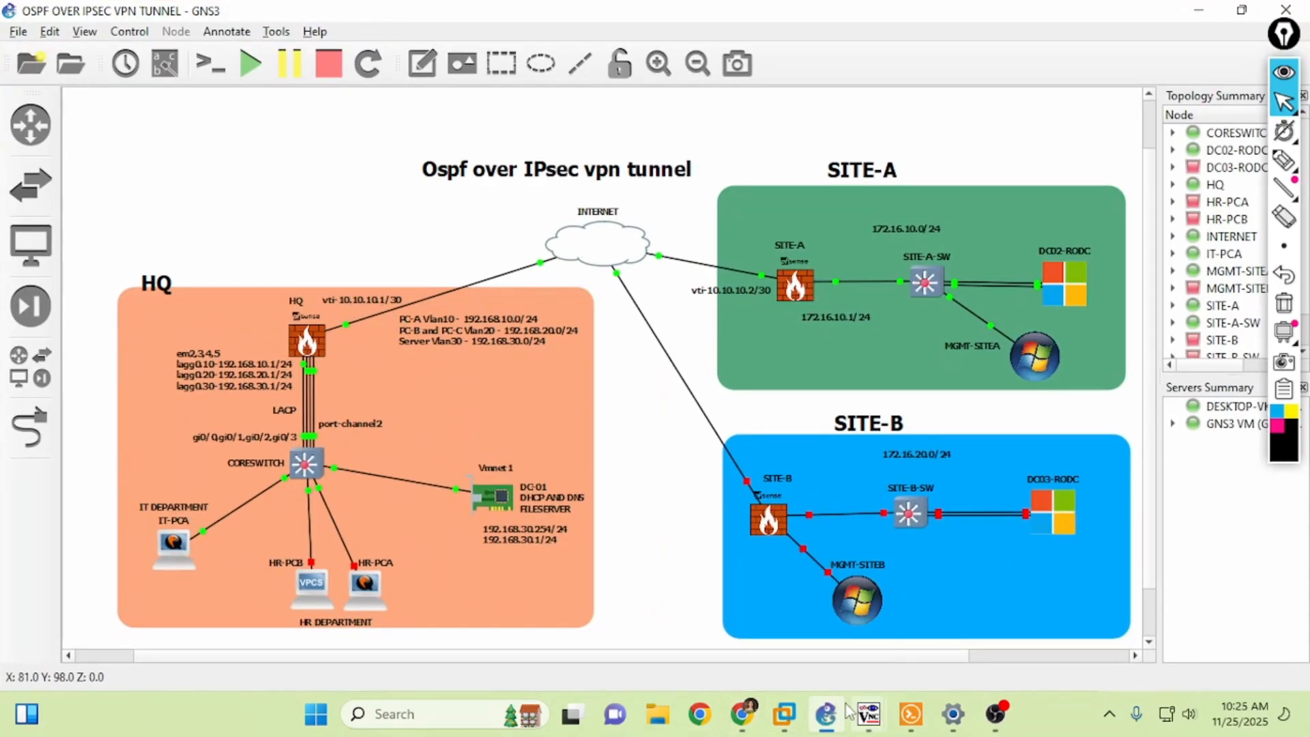
key(alt+Tab)
mouse_move(868, 714)
click(596, 611)
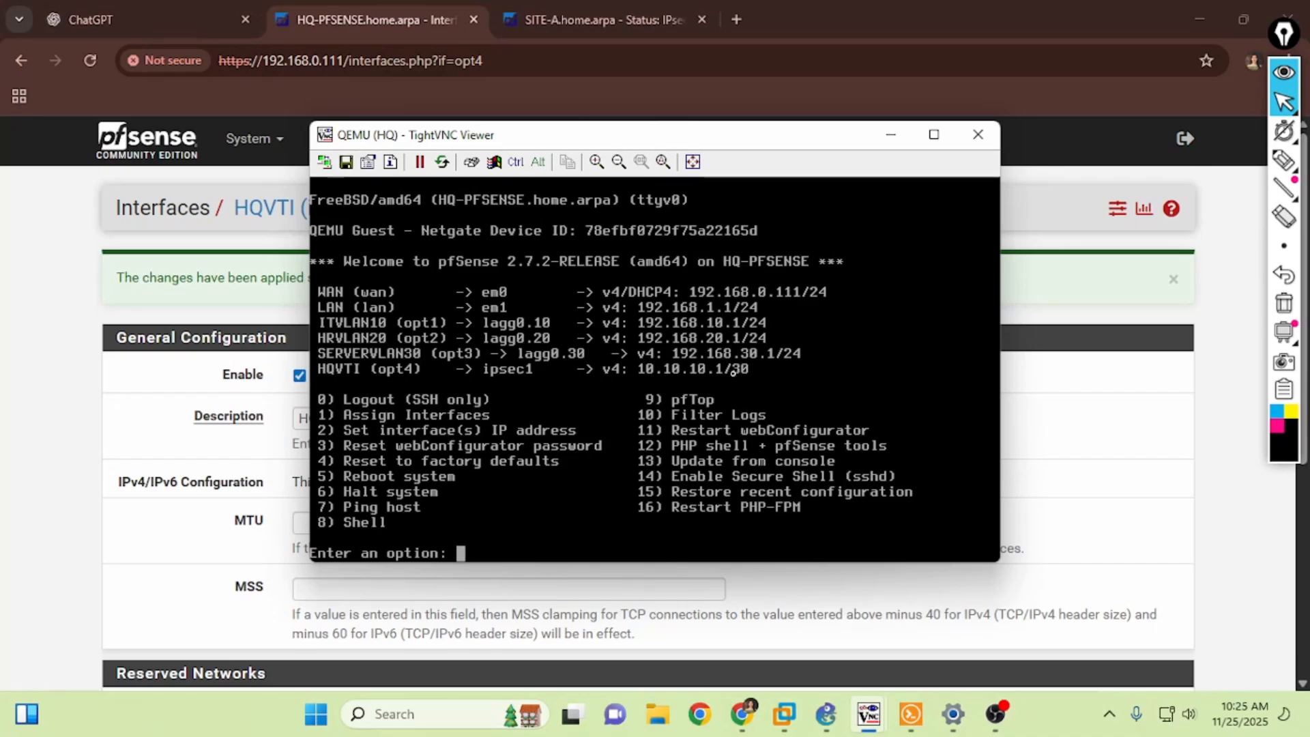
Switch to the SITE-A firewall's web interface and add ipsec1 (IPsec VTI: P1-SITEA) as a new interface assignment
click(116, 371)
click(670, 14)
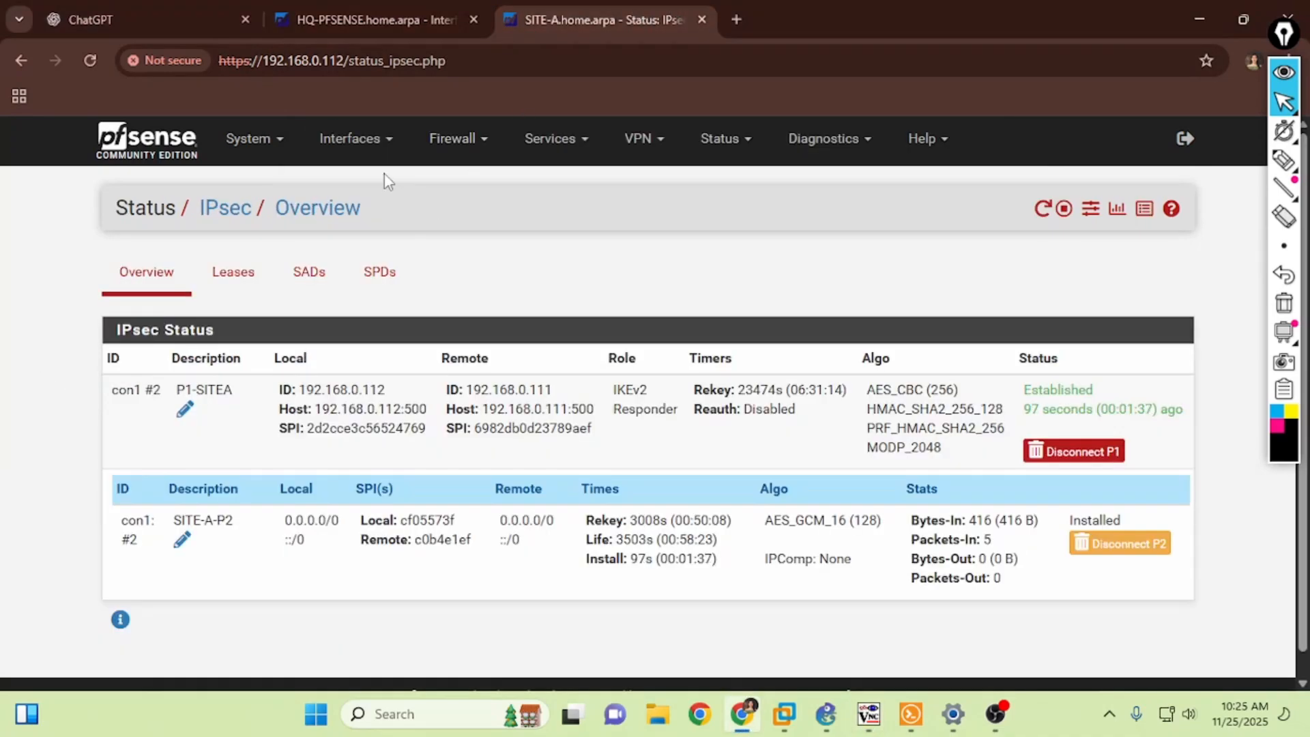
click(354, 140)
click(393, 174)
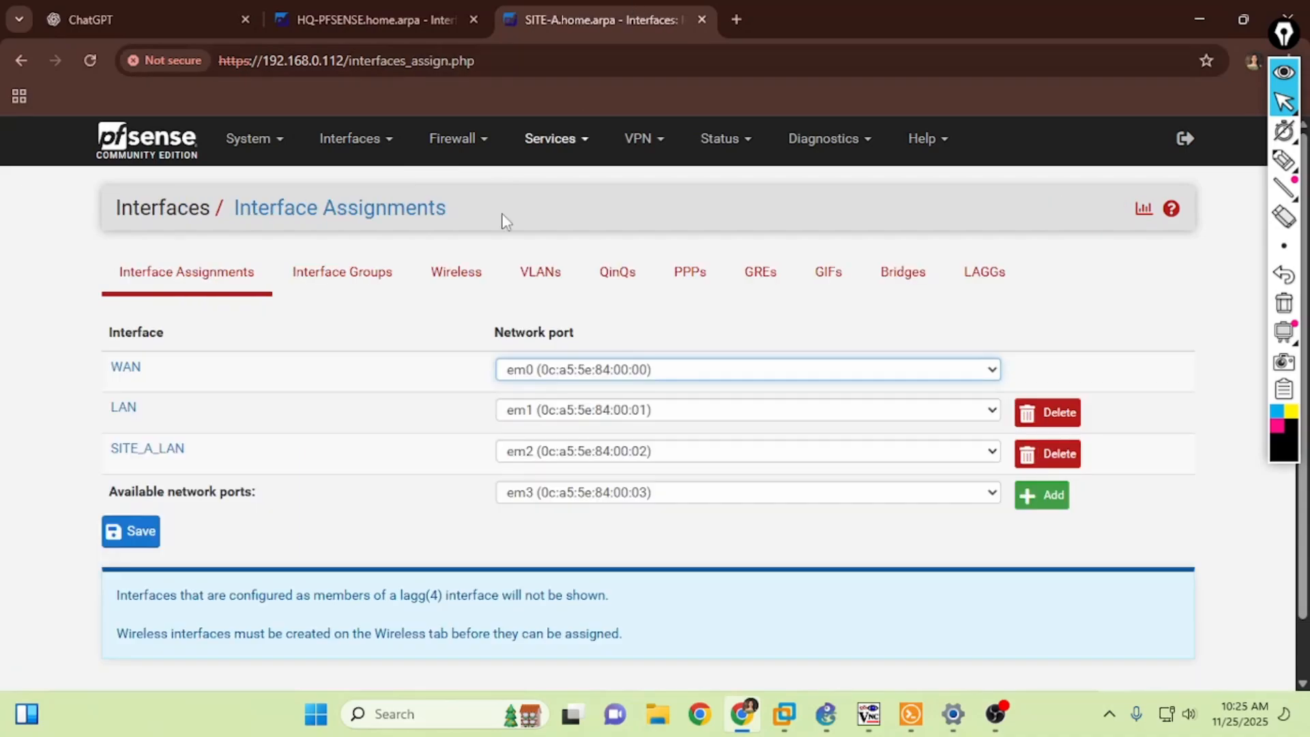
click(571, 493)
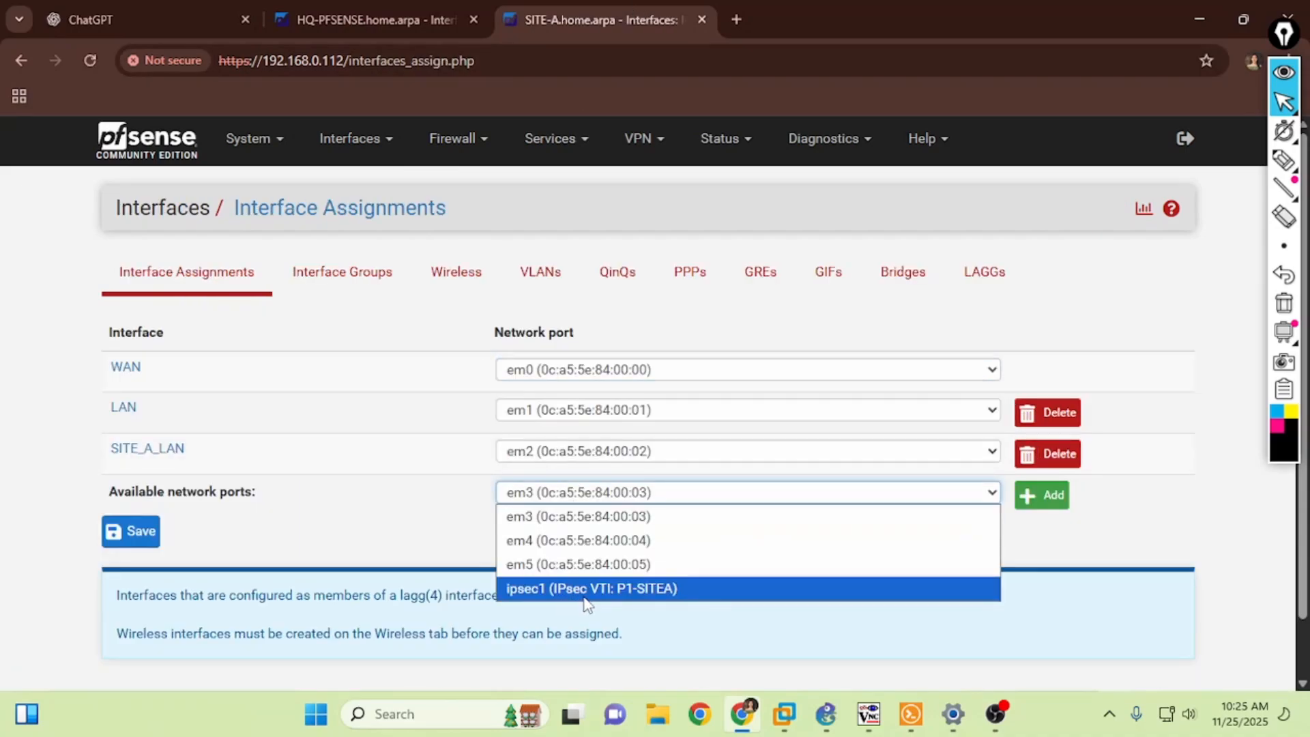
click(608, 594)
click(1037, 496)
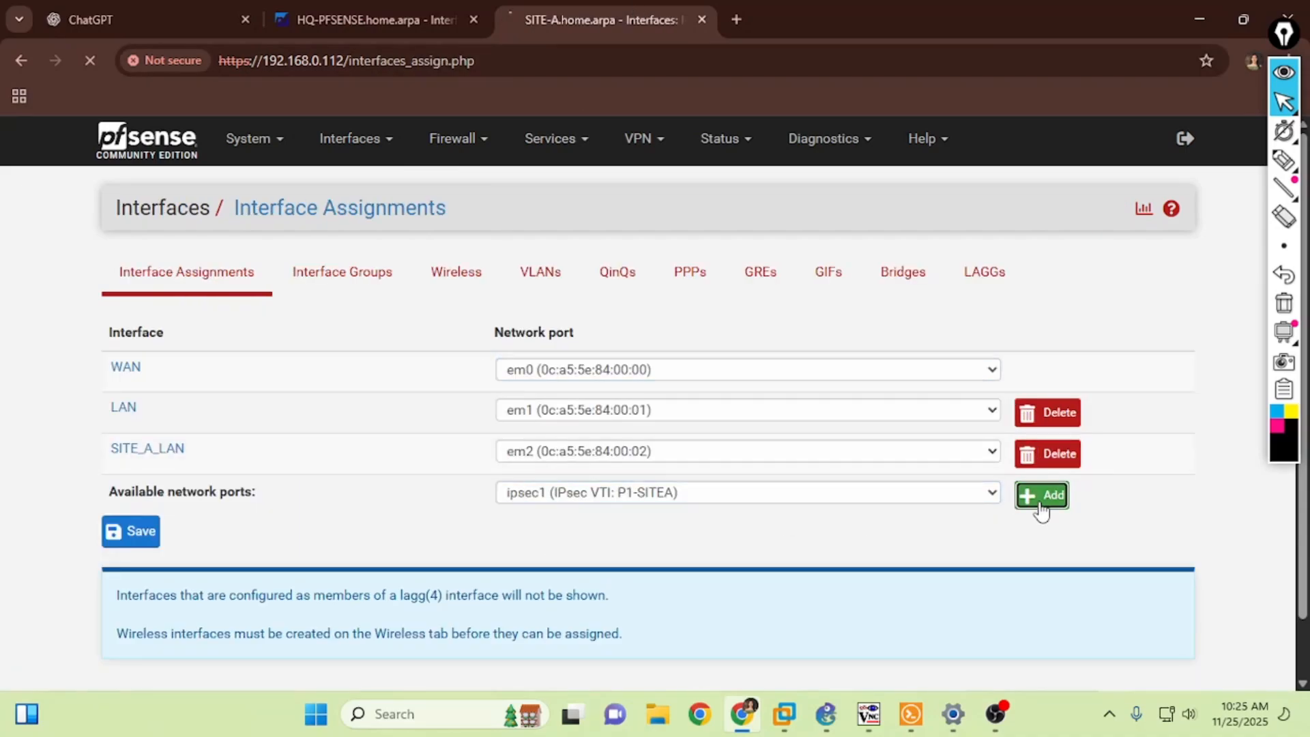
Enable the OPT2 interface on SITE-A with the description SITEA-VTI, save it and apply the changes
click(127, 563)
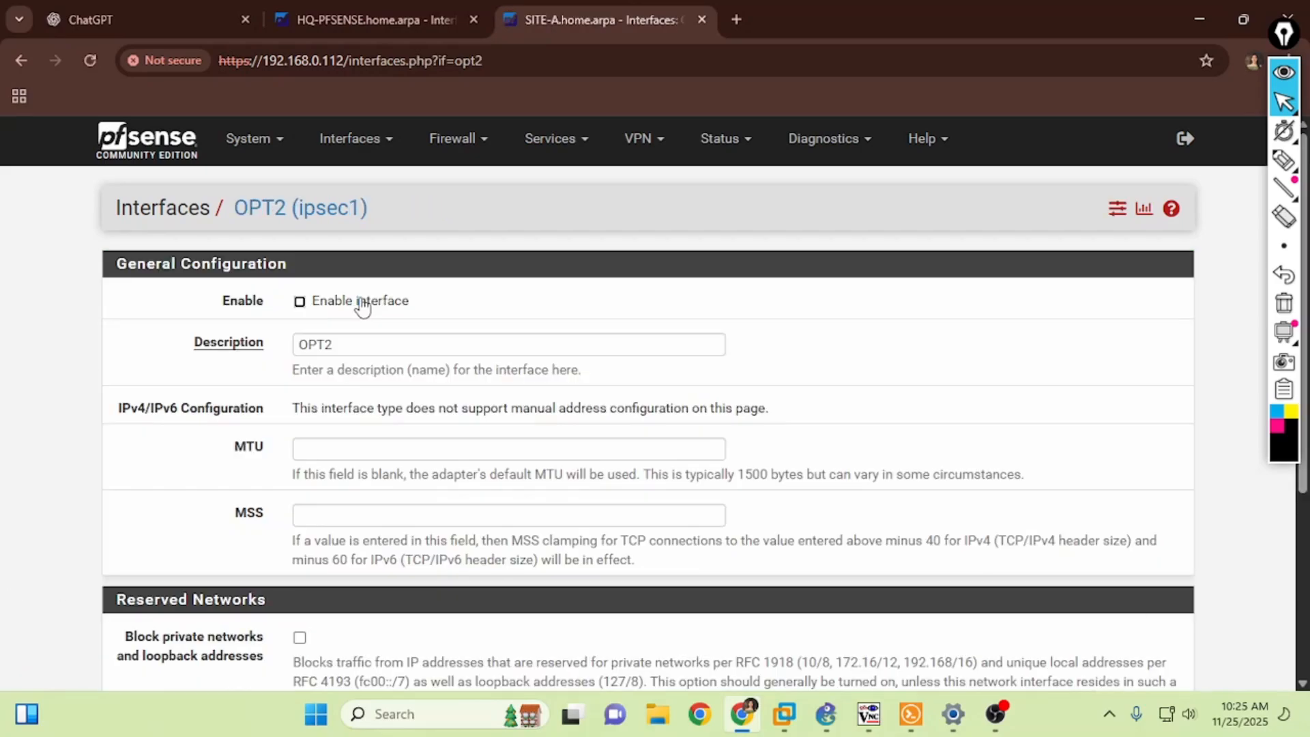
click(360, 301)
drag(348, 342, 201, 348)
text(SITEA-VTI)
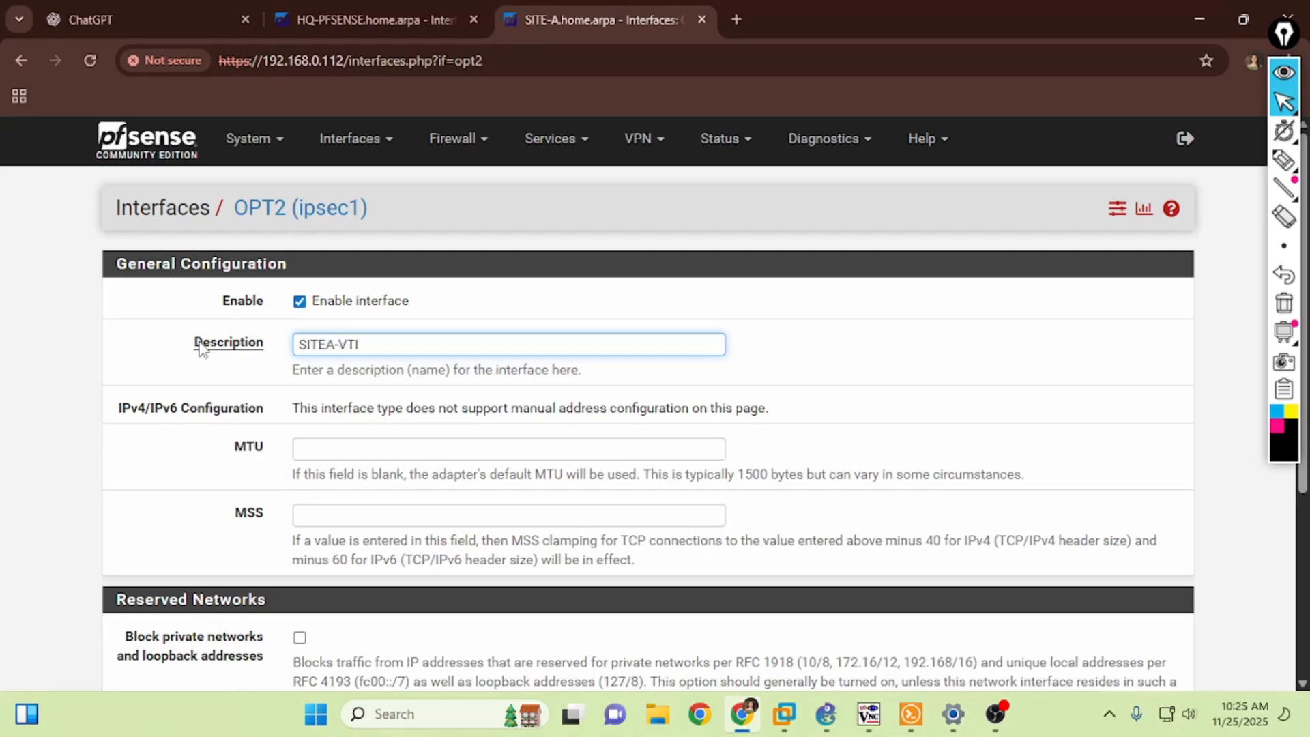
scroll(307, 430, down, 4)
click(331, 585)
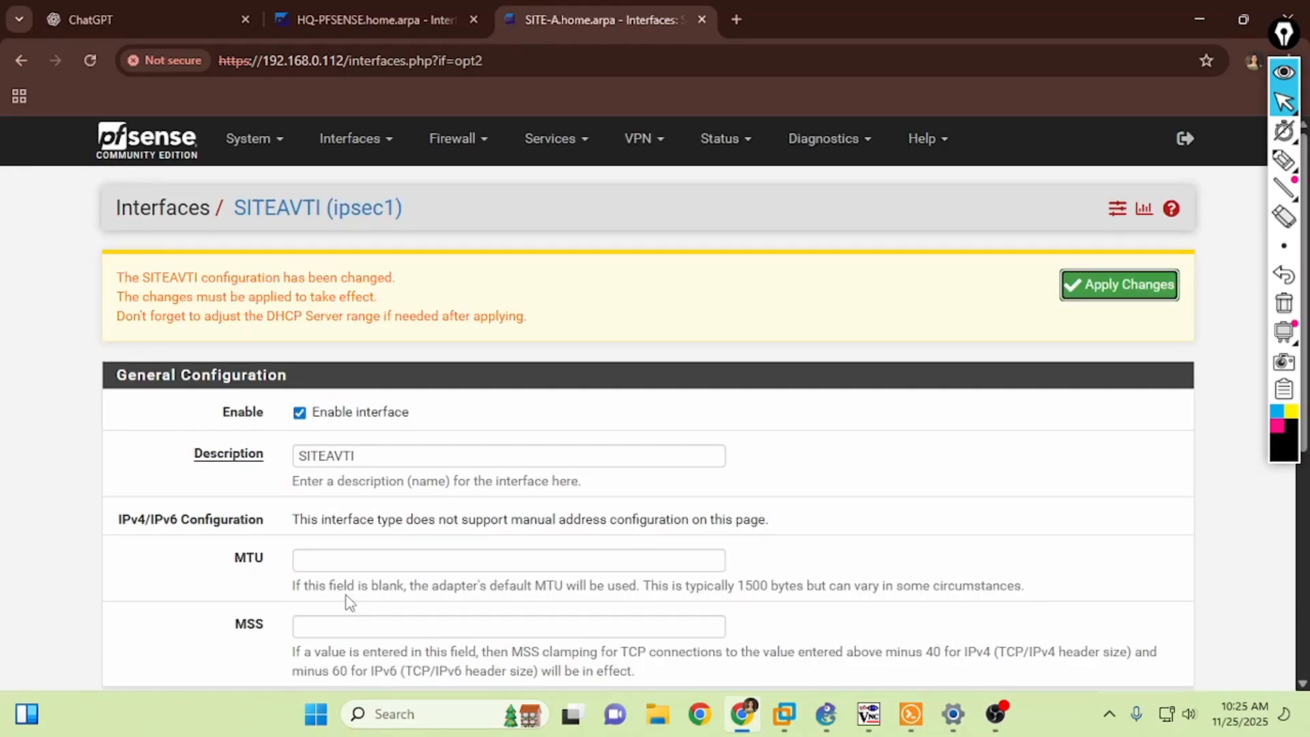
click(1137, 298)
Switch to the SITE-A firewall console in TightVNC and check the SITEAVTI entry in its interface list
mouse_move(869, 714)
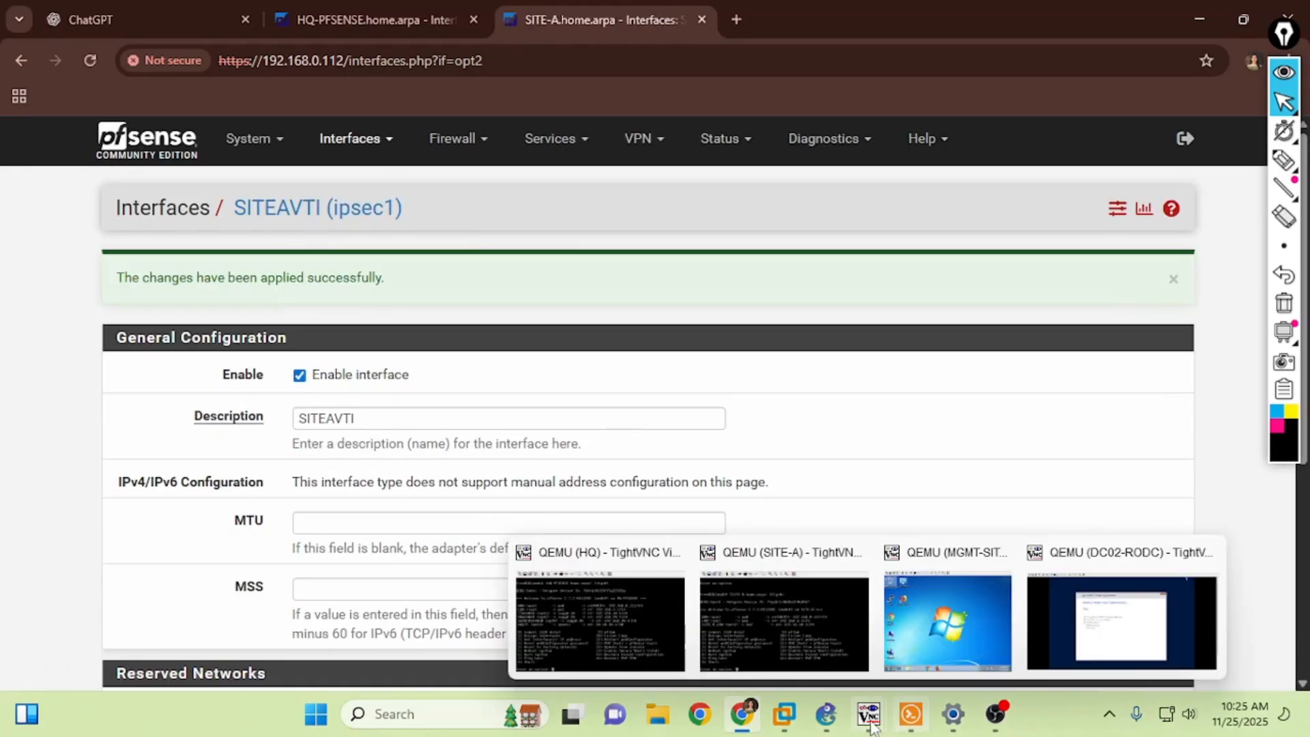
click(792, 618)
double_click(575, 129)
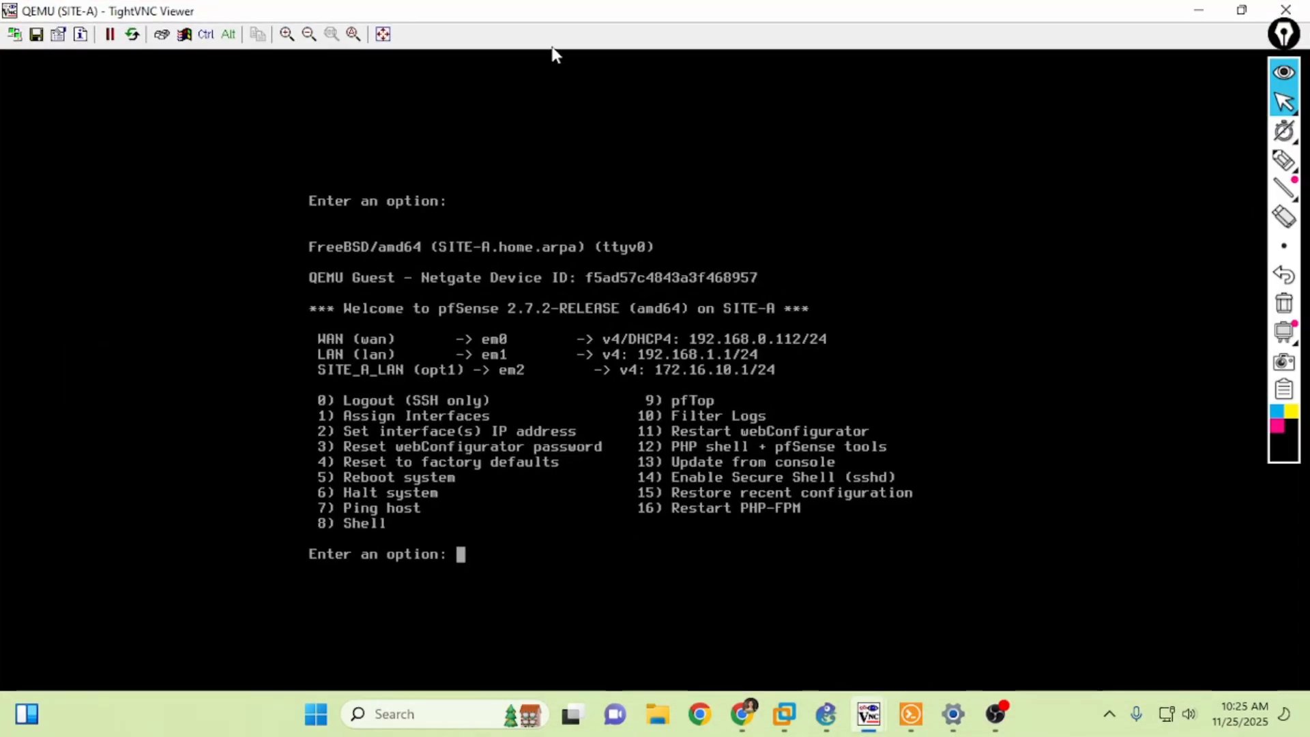
double_click(539, 13)
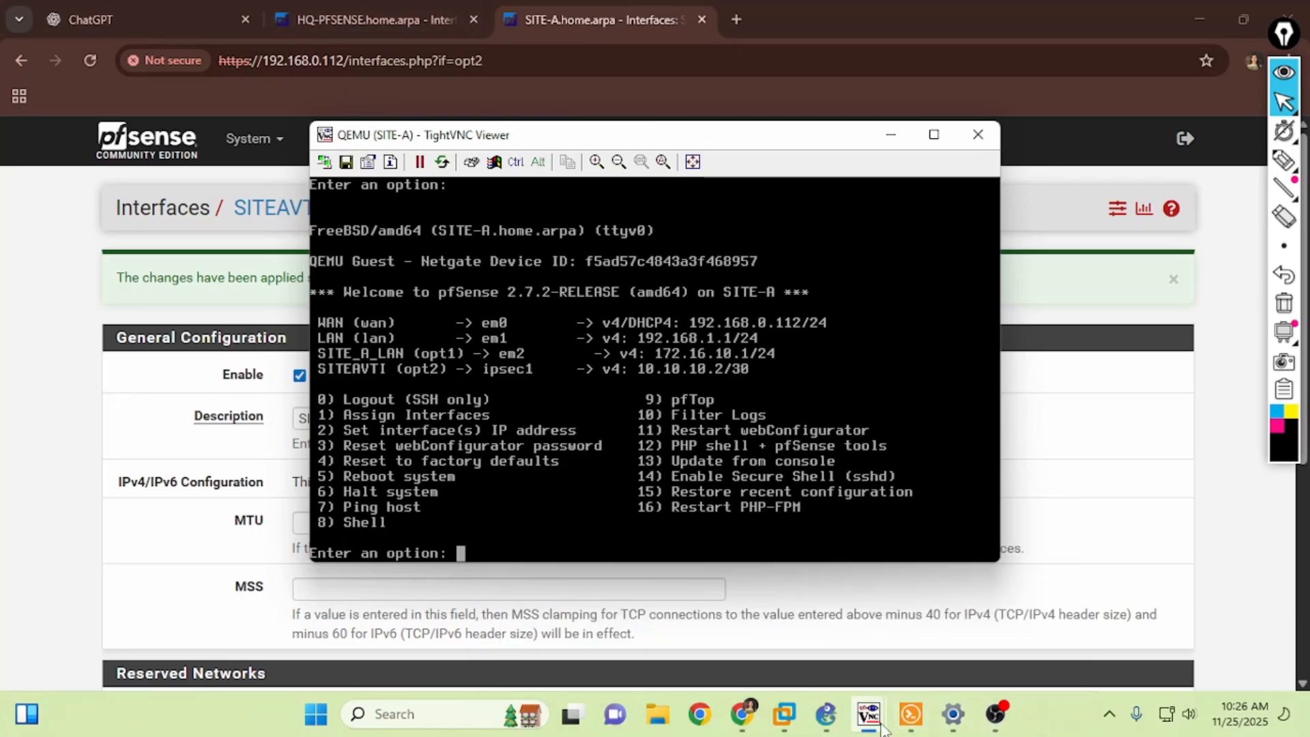
Bring up the HQ console as well and arrange the HQ and SITE-A console windows so both are readable
mouse_move(868, 714)
click(601, 621)
drag(405, 129, 109, 22)
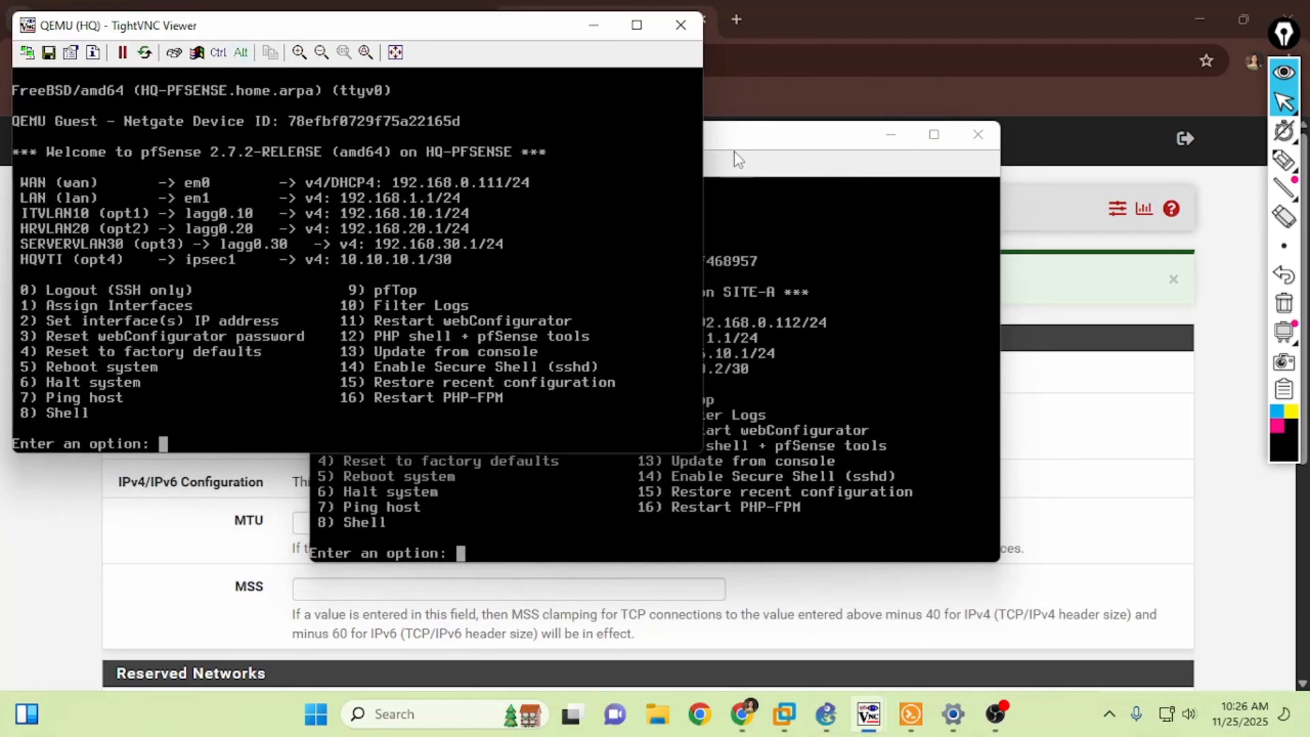
drag(740, 146, 1060, 282)
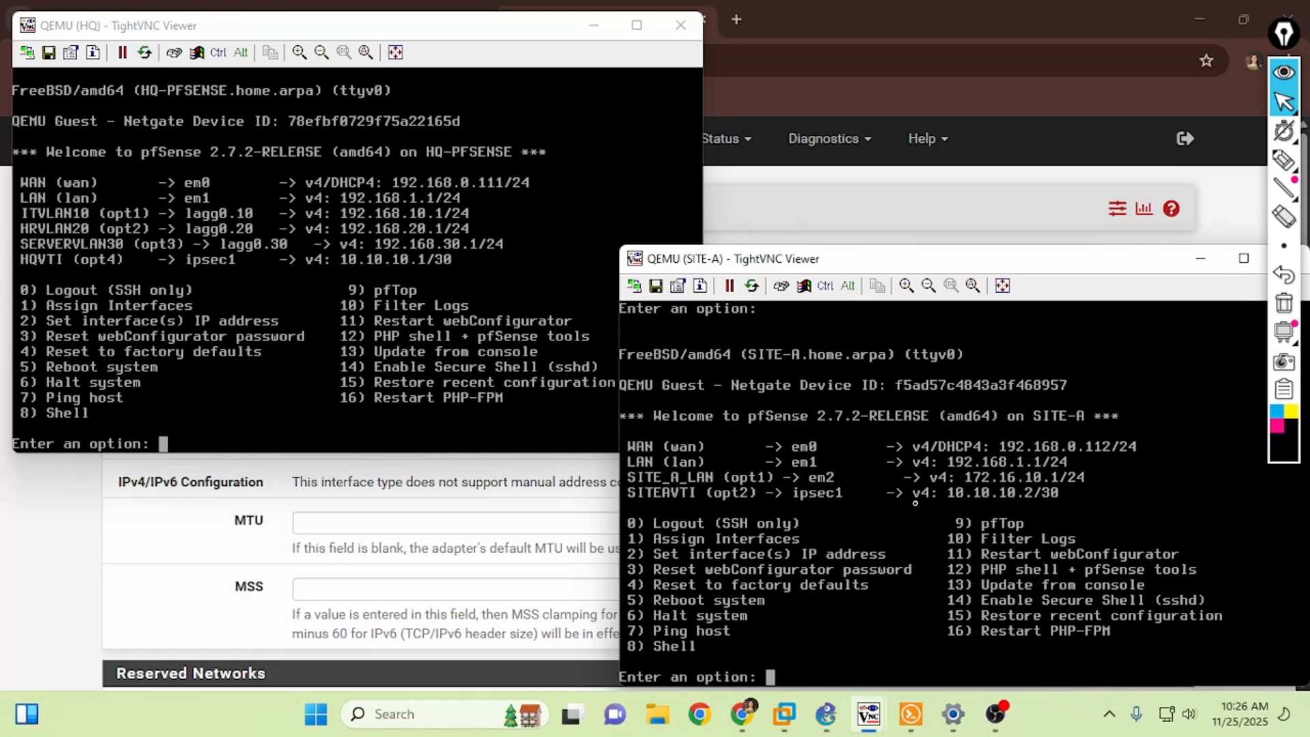
Ping SITE-A's VTI address 10.10.10.2 from the HQ firewall console using option 7
click(404, 427)
key(Return)
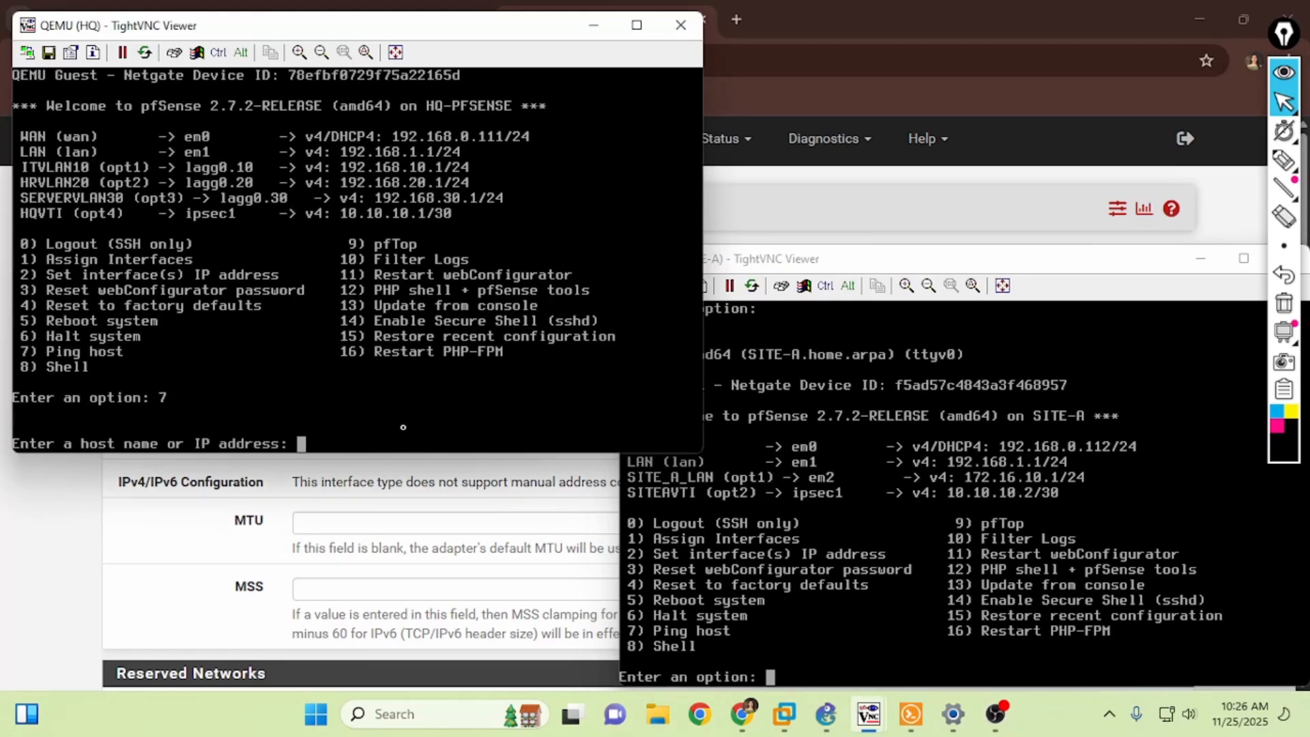
text(10.10.10.2)
key(Return)
Ping HQ's VTI address 10.10.10.1 from the SITE-A firewall console using option 7
click(797, 582)
text(7)
key(Return)
text(10.10.10.1)
key(Return)
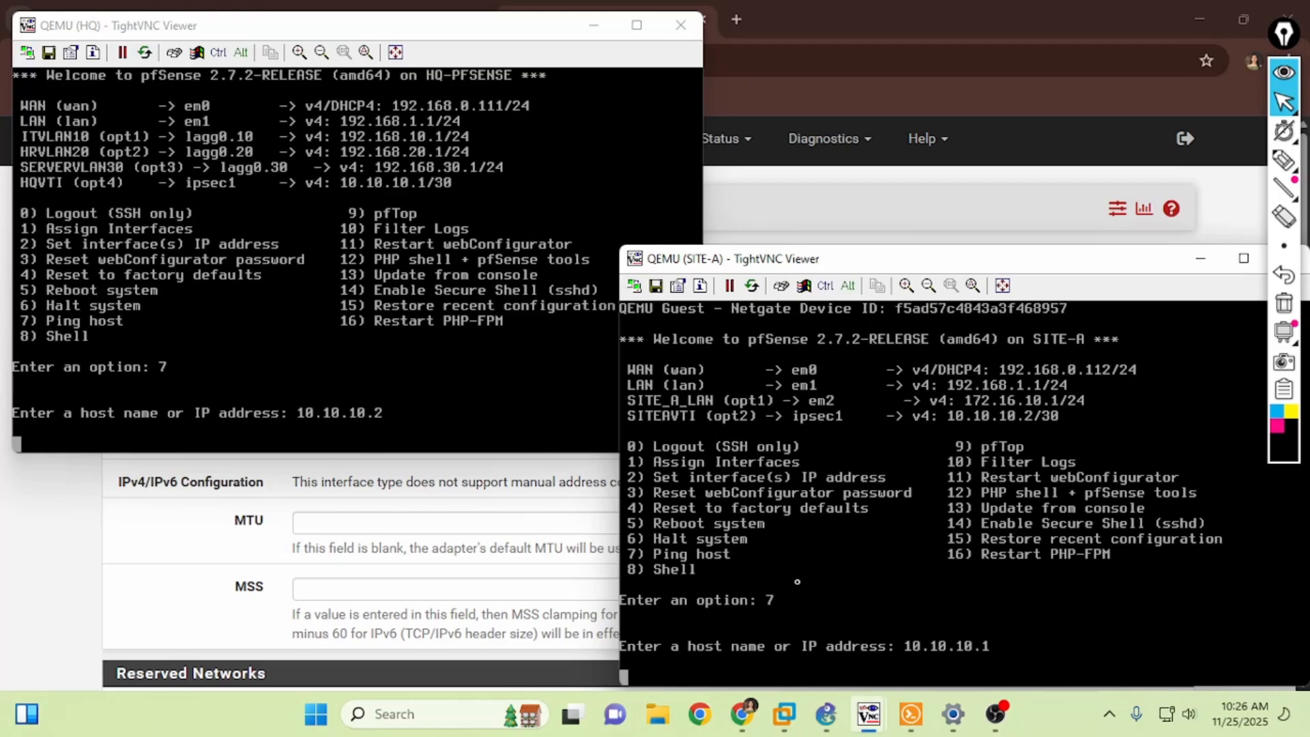
Return to the HQ web interface and start a copy of the ITVLAN10 default allow firewall rule
click(51, 572)
click(437, 19)
click(443, 138)
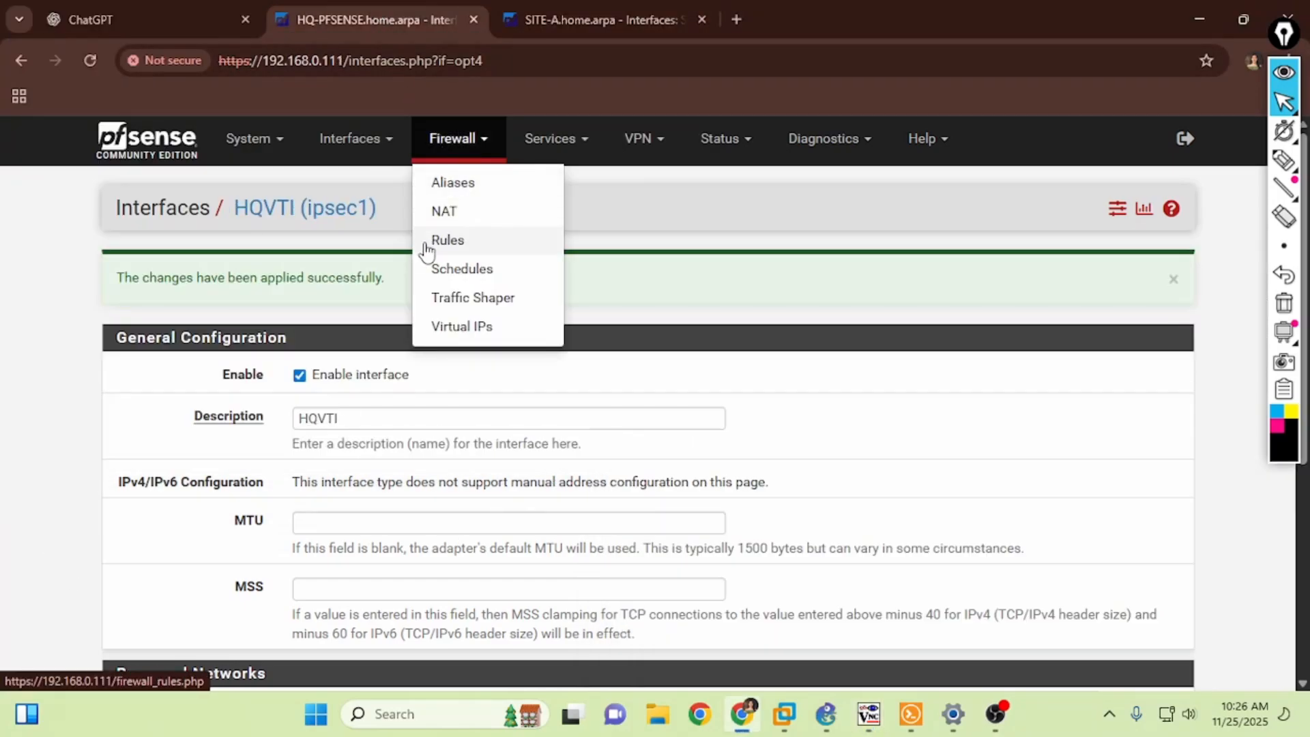
click(426, 243)
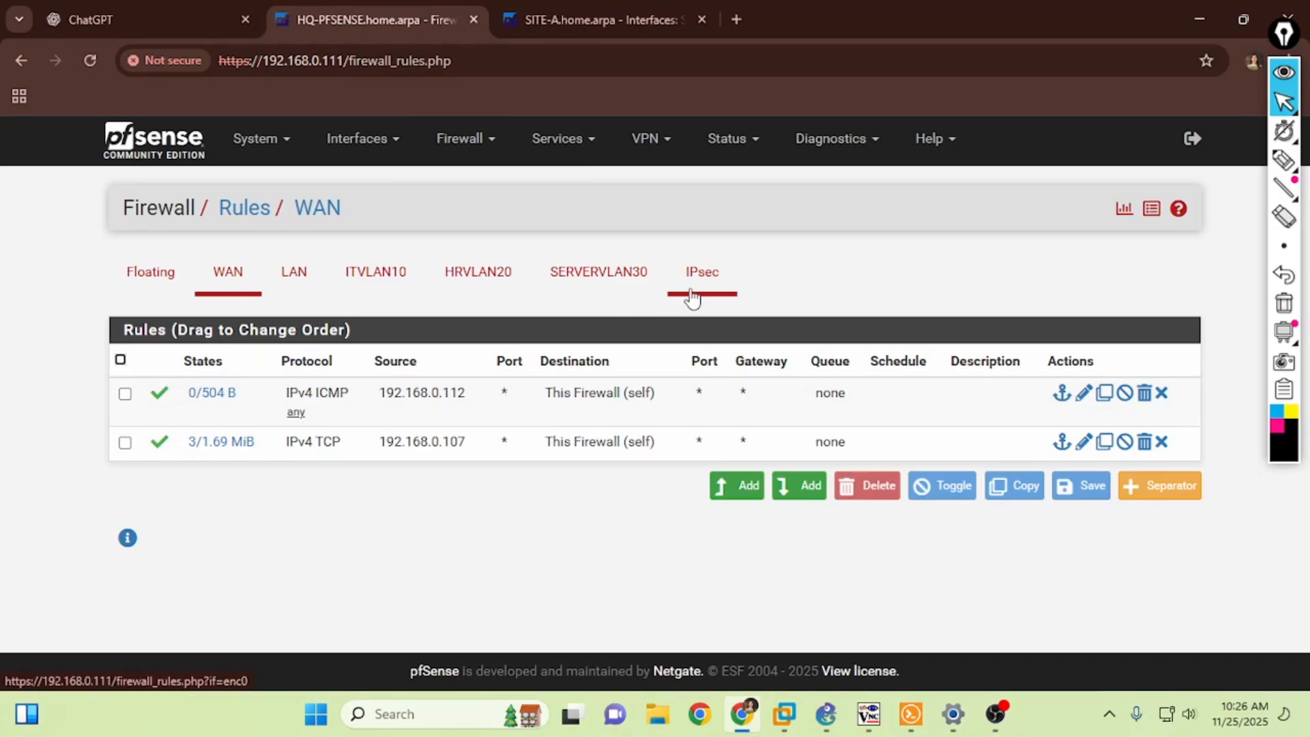
click(692, 296)
click(356, 280)
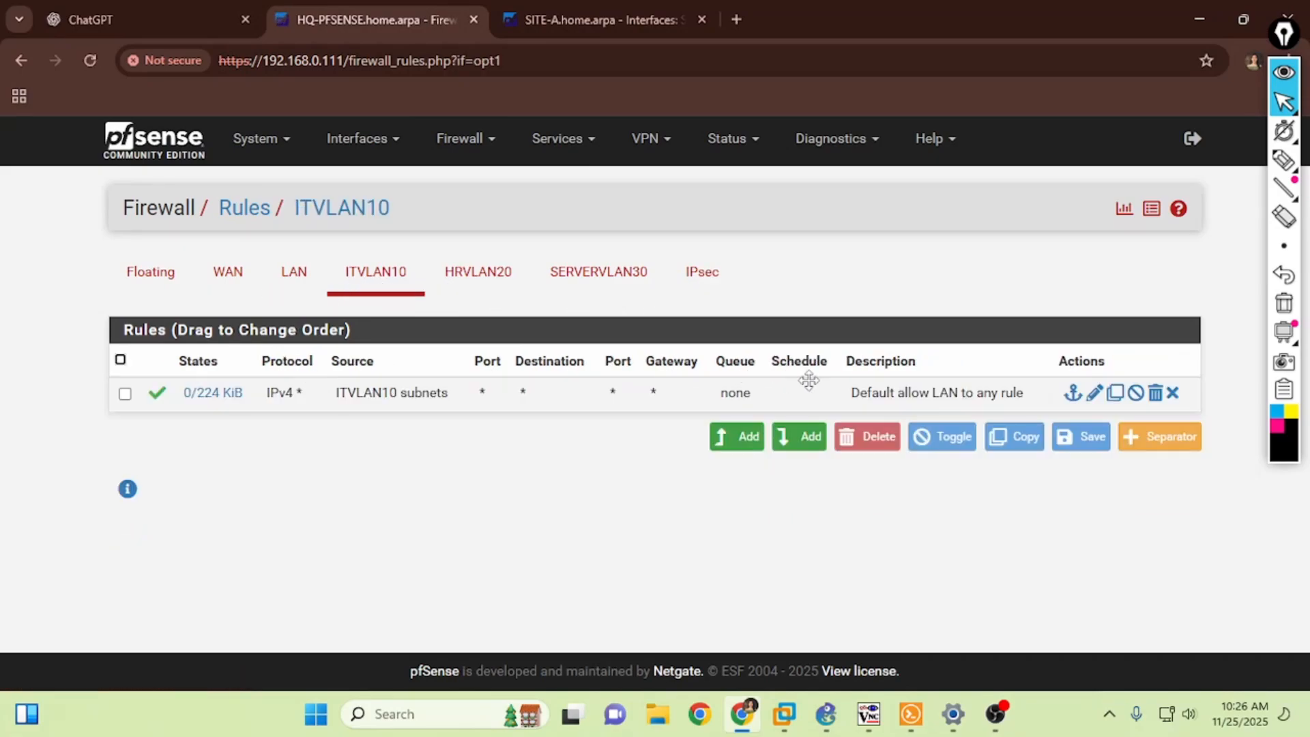
click(1116, 393)
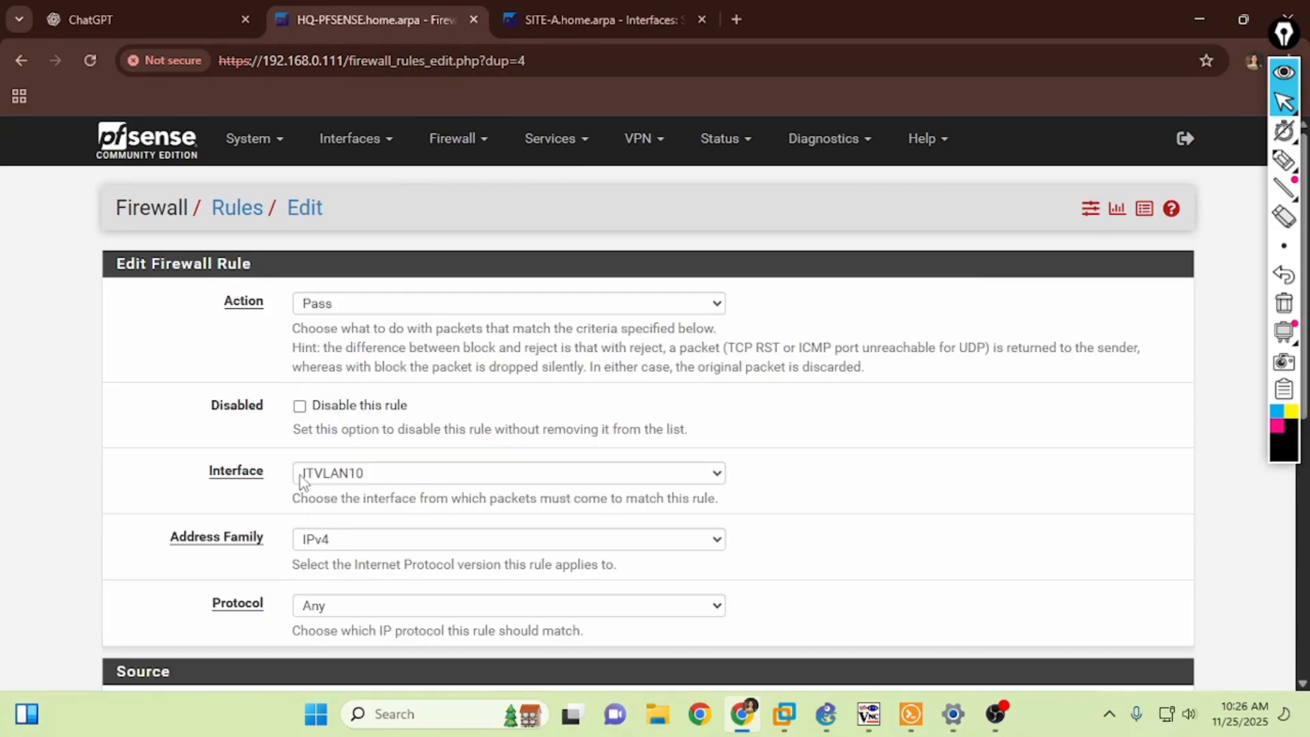
Set the copied HQ rule's interface to IPsec and its source to HQVTI subnets, save it and apply the changes
click(304, 481)
click(320, 614)
scroll(308, 390, down, 1)
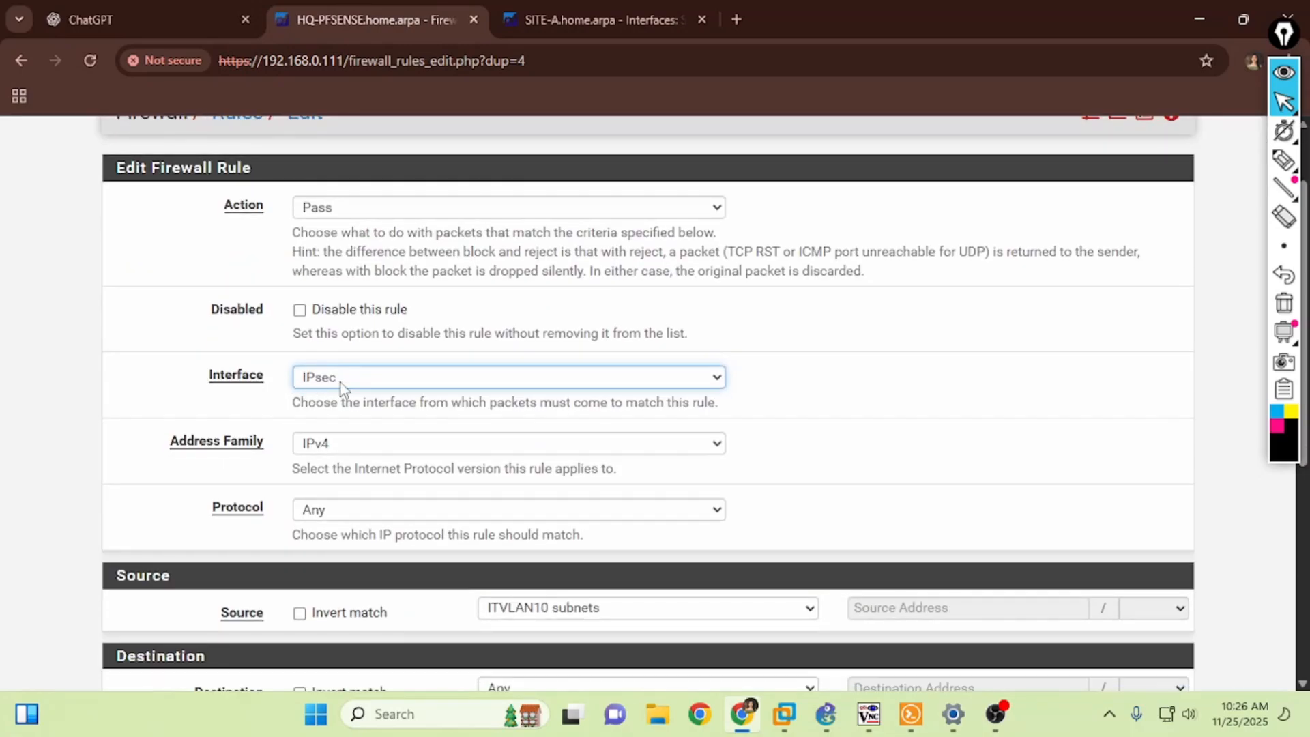
scroll(555, 539, down, 2)
click(540, 418)
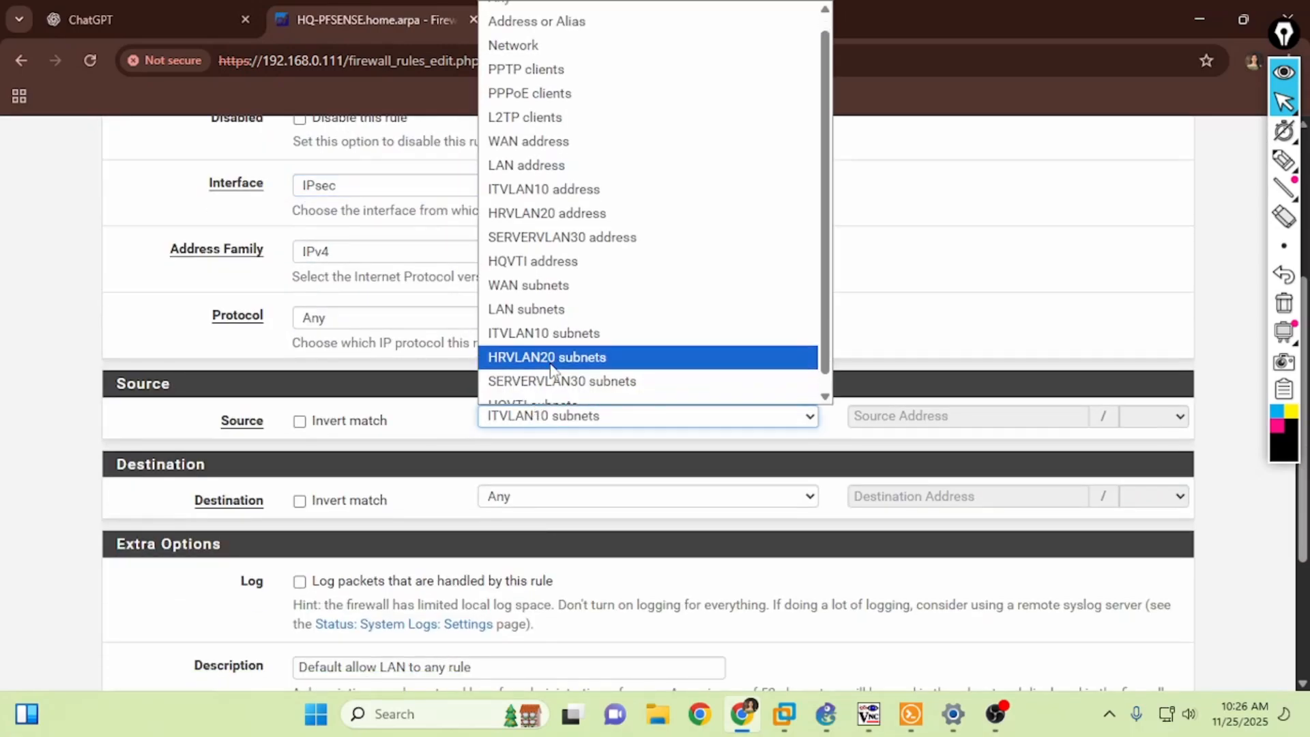
click(538, 392)
scroll(538, 392, down, 1)
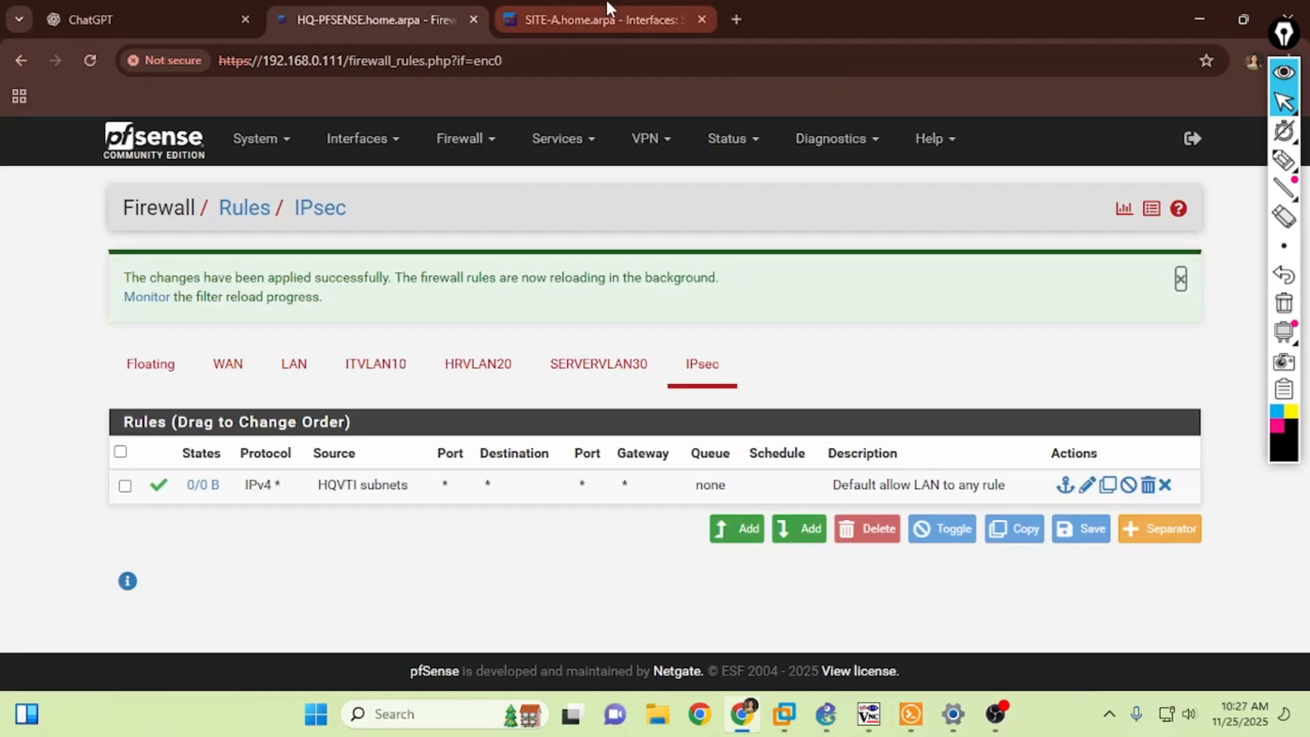
Switch to the SITE-A web interface and start a copy of the SITE_A_LAN default allow firewall rule
click(601, 19)
click(469, 151)
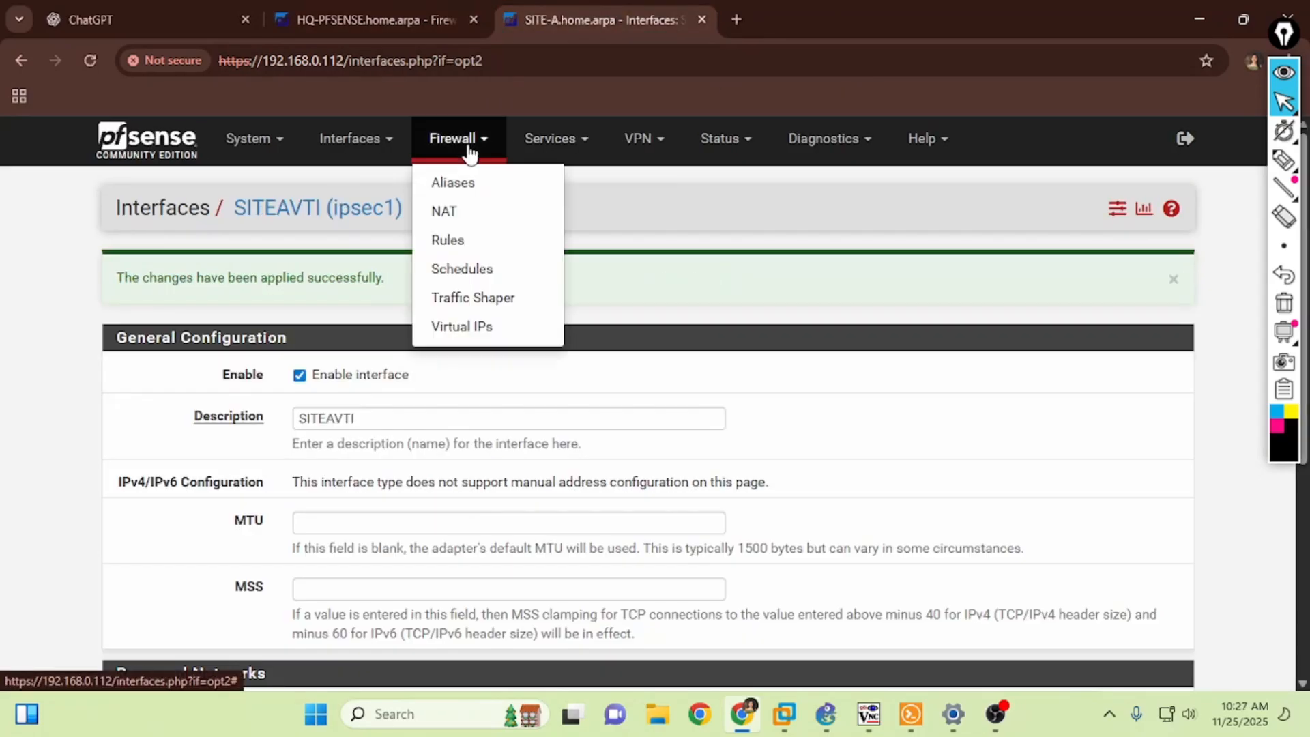
click(444, 240)
click(361, 282)
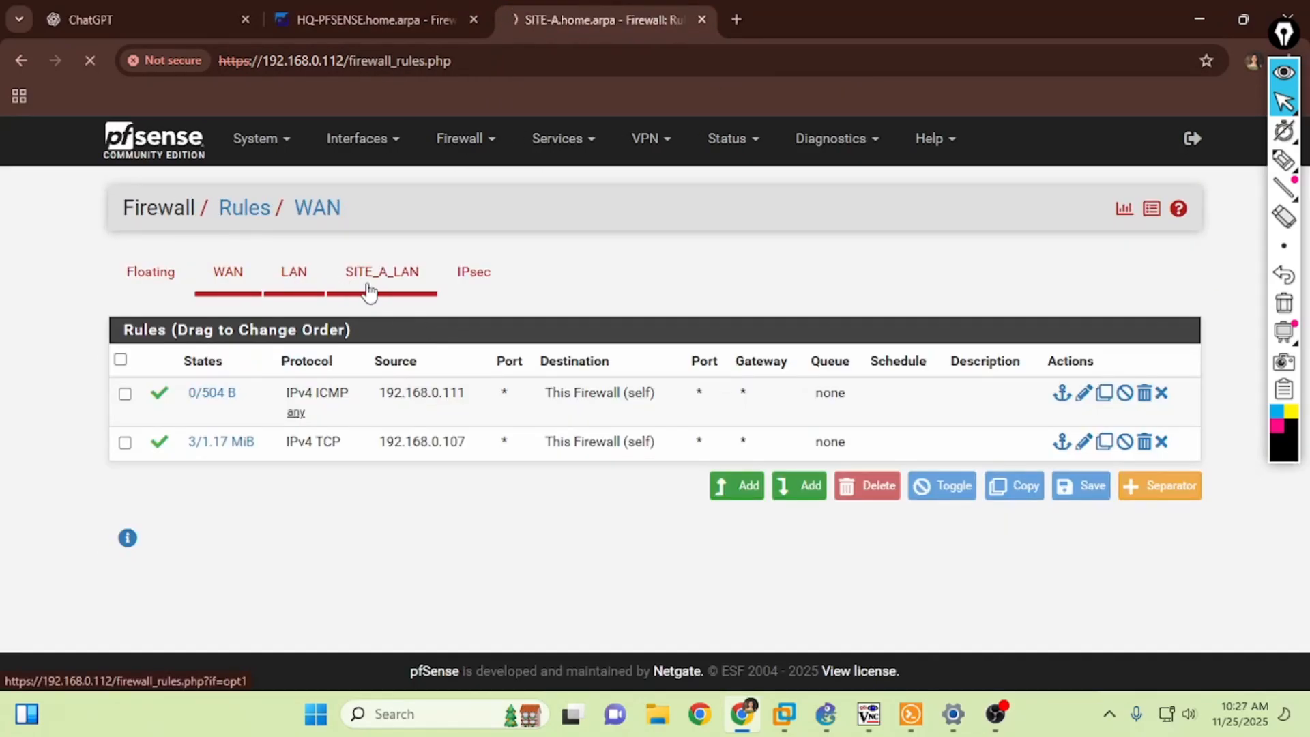
click(1117, 393)
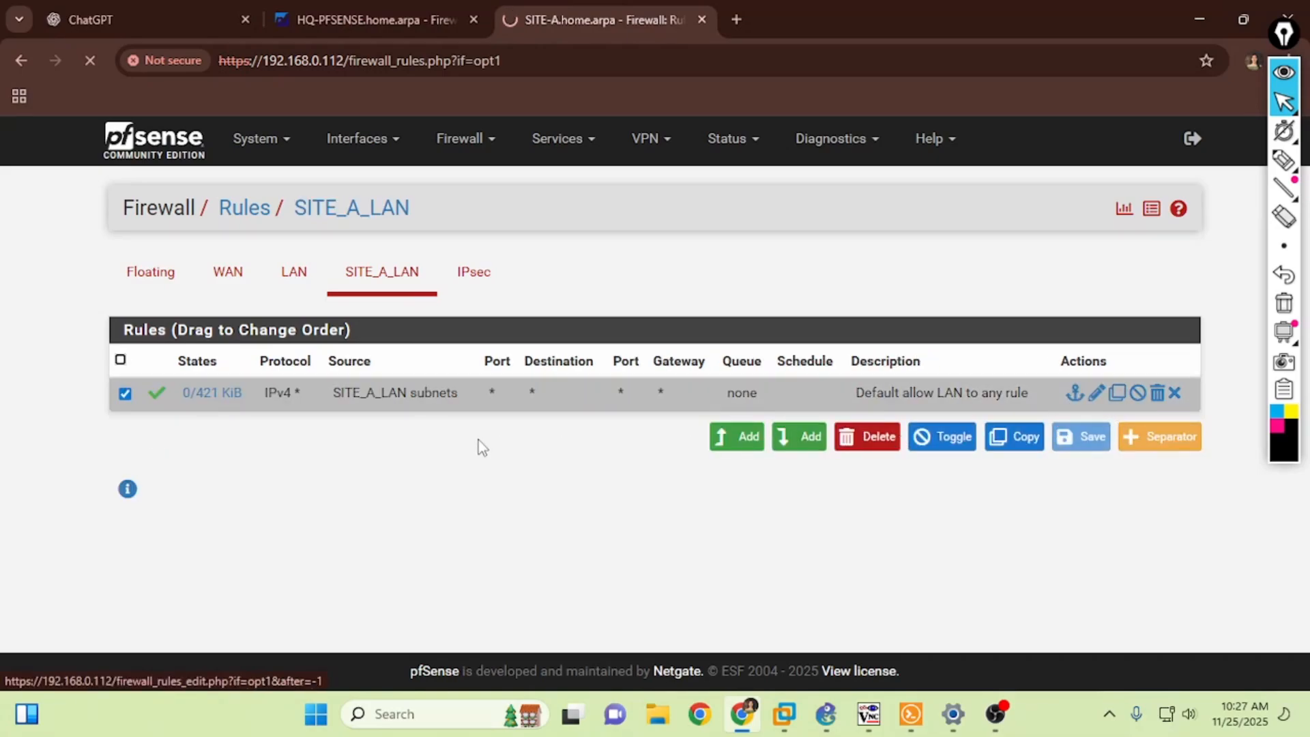
Set the copied SITE-A rule's interface to IPsec and its source to SITEAVTI subnets, save it and apply the changes
click(355, 472)
click(326, 566)
scroll(341, 560, down, 3)
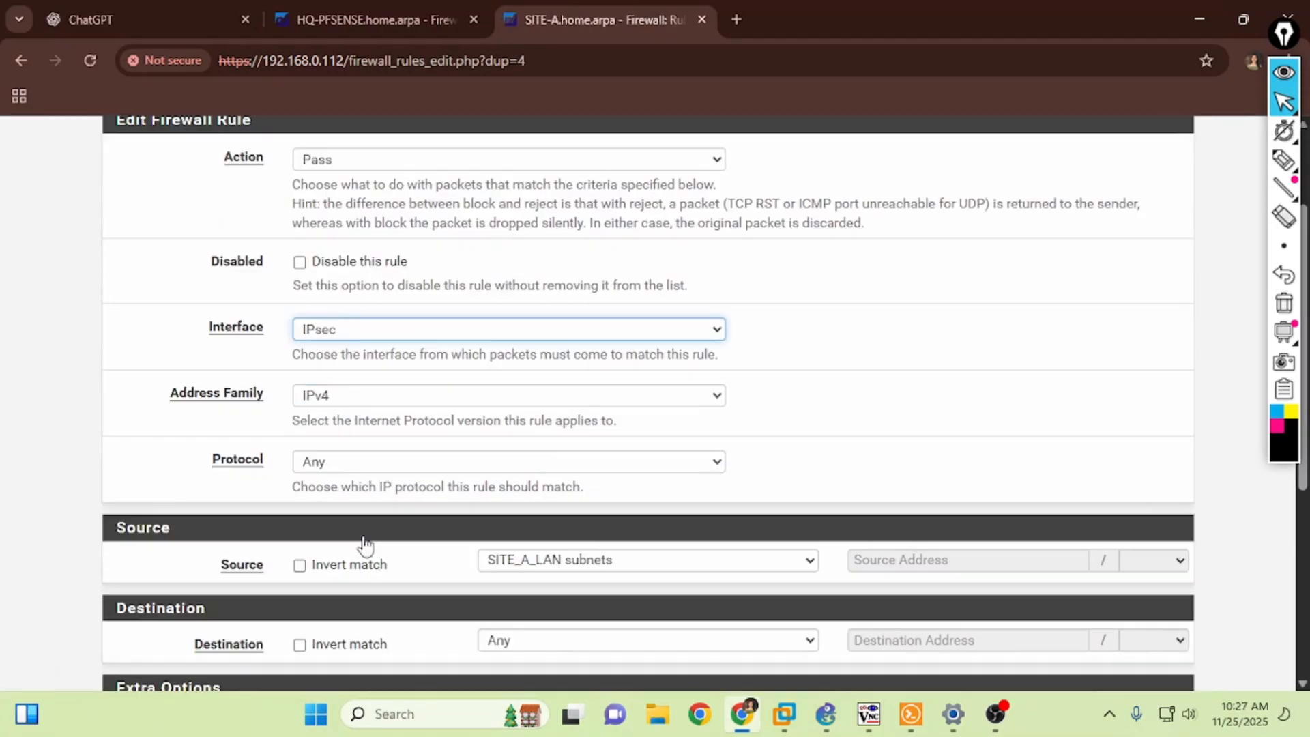
click(536, 506)
click(546, 488)
scroll(360, 553, down, 5)
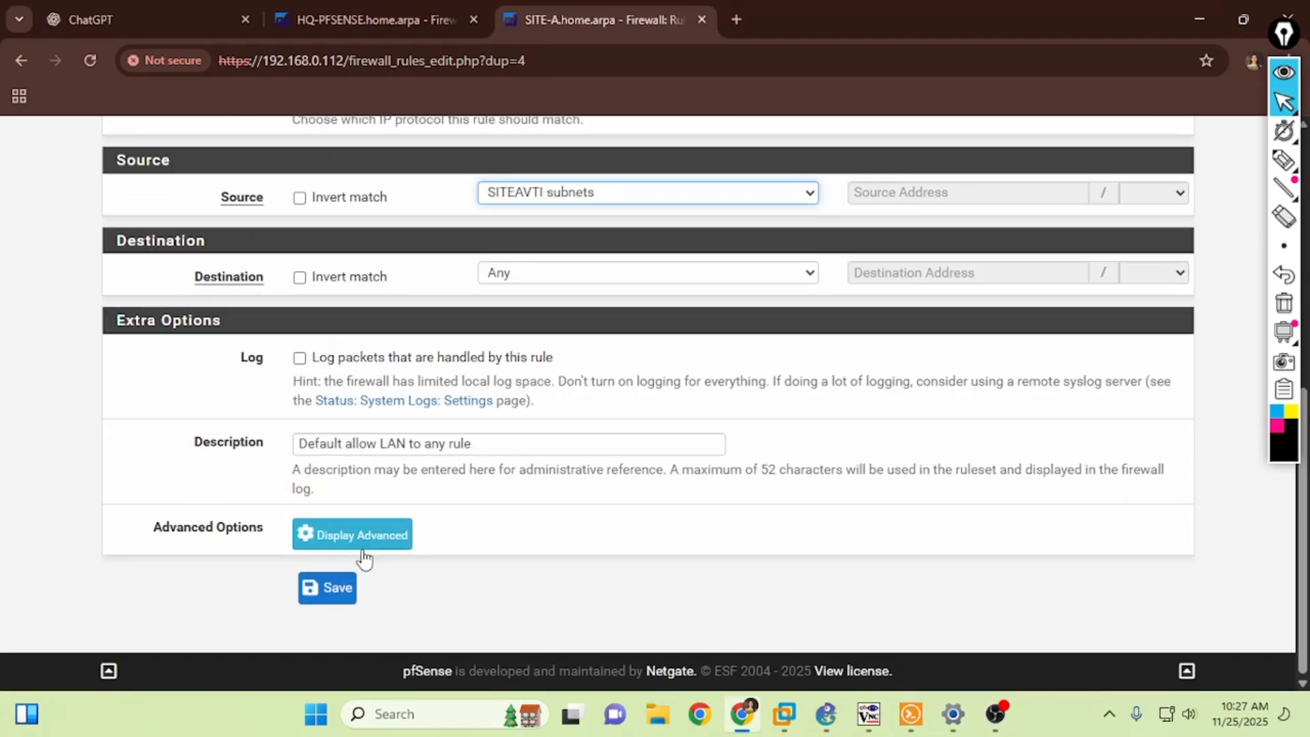
click(343, 588)
click(1100, 300)
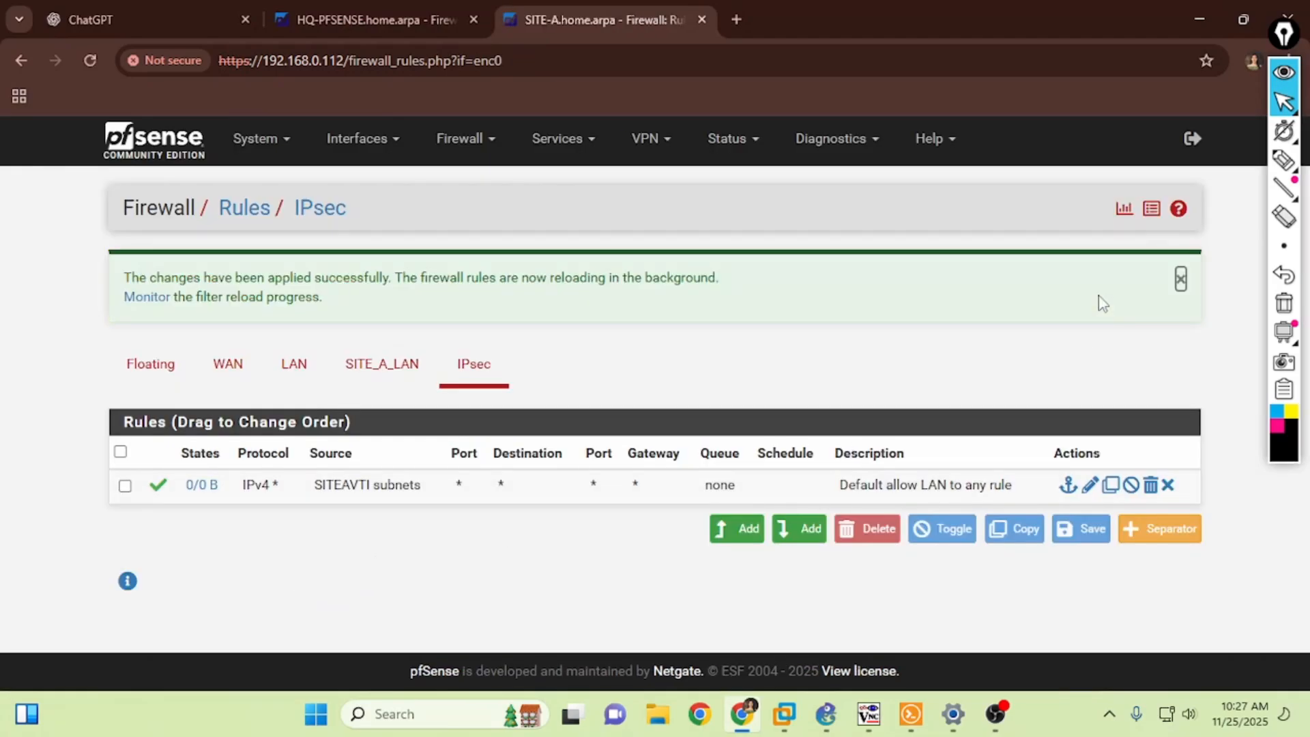
Bring both firewall consoles forward in TightVNC and return the HQ console from the finished ping to its menu
mouse_move(869, 714)
click(792, 635)
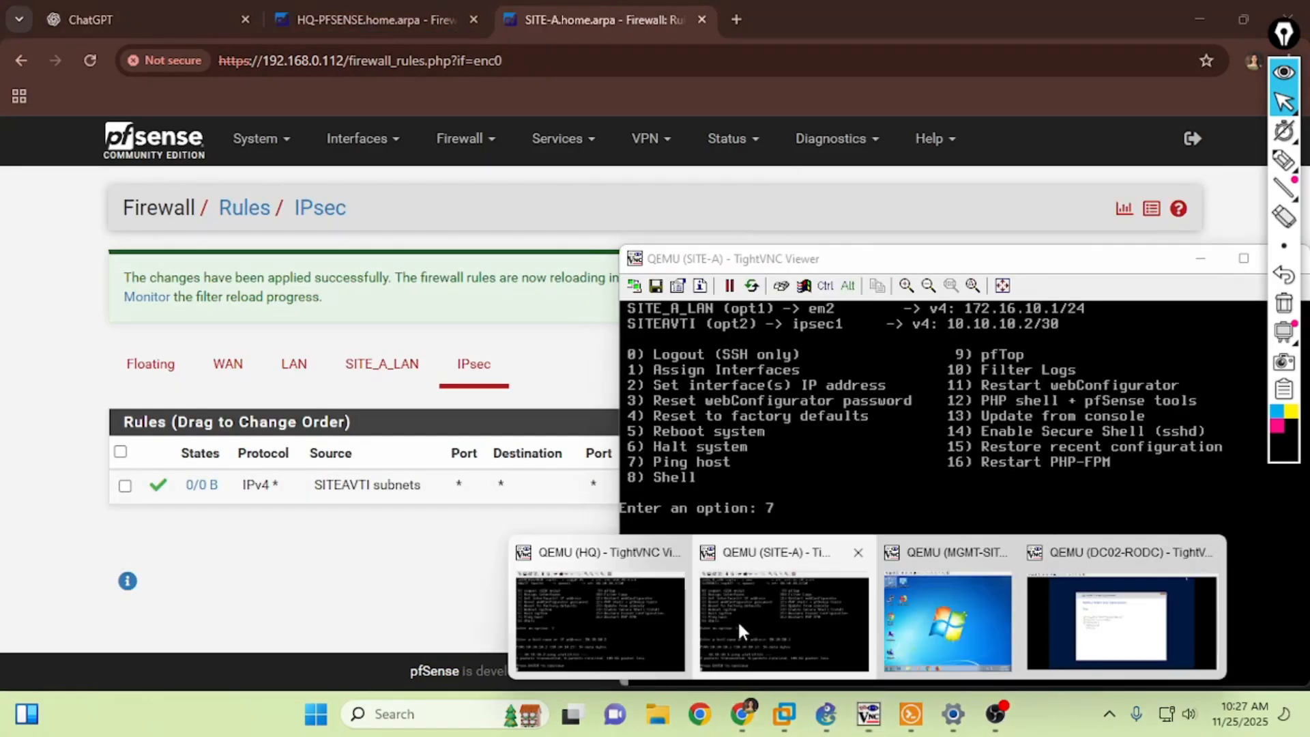
click(600, 631)
key(Return)
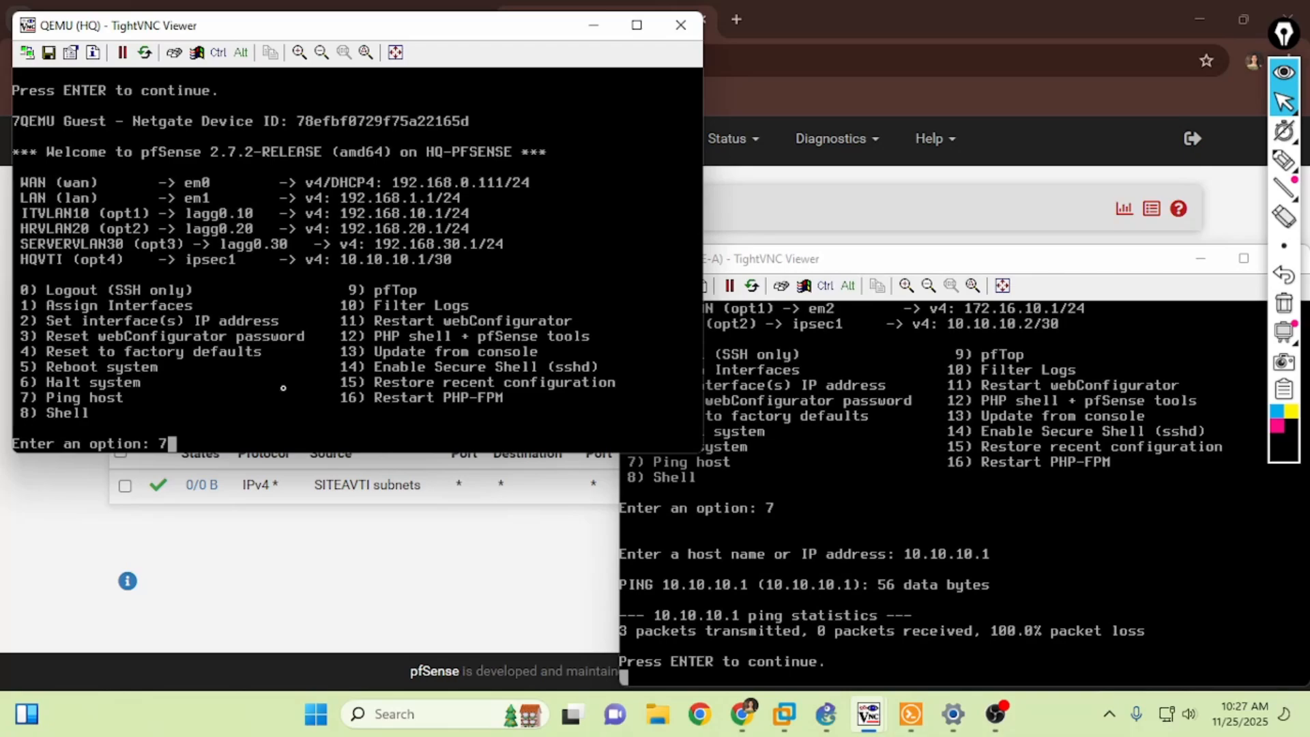
text(7)
key(Return)
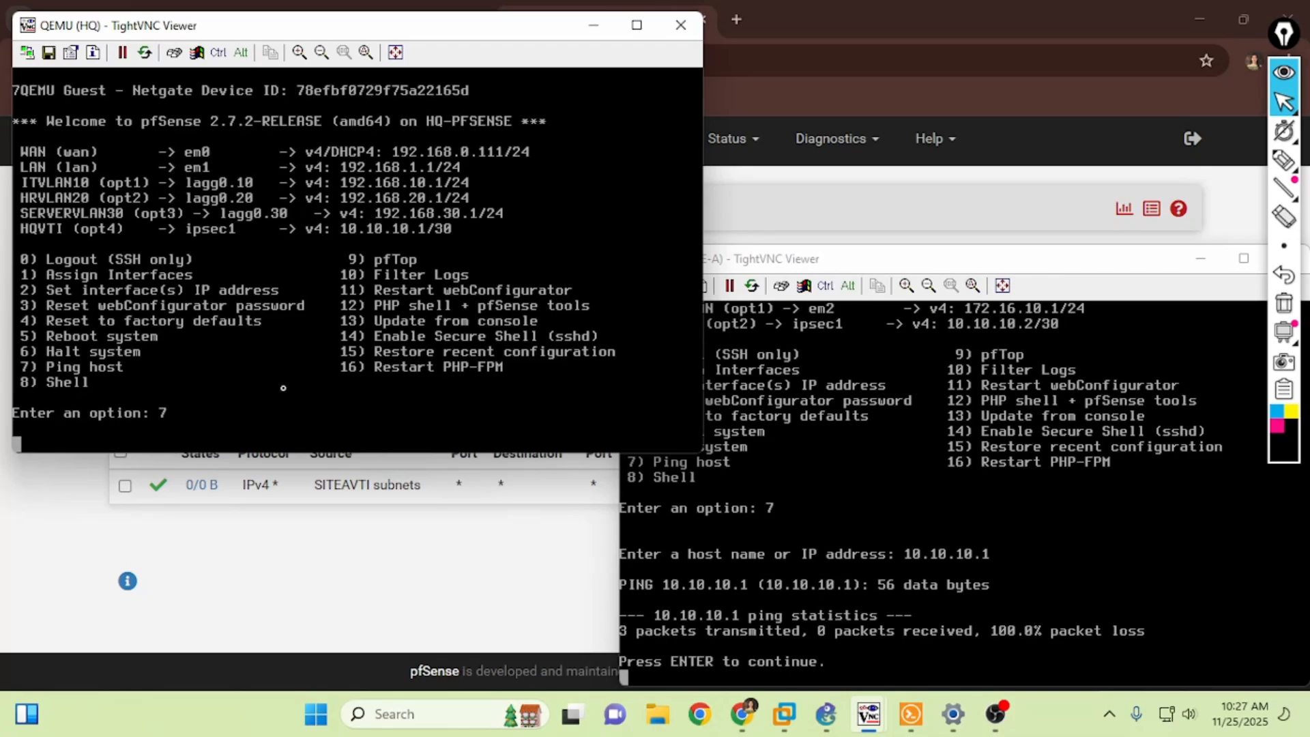
text(10.10.1)
key(BackSpace)
key(BackSpace)
key(BackSpace)
key(BackSpace)
key(BackSpace)
key(BackSpace)
key(BackSpace)
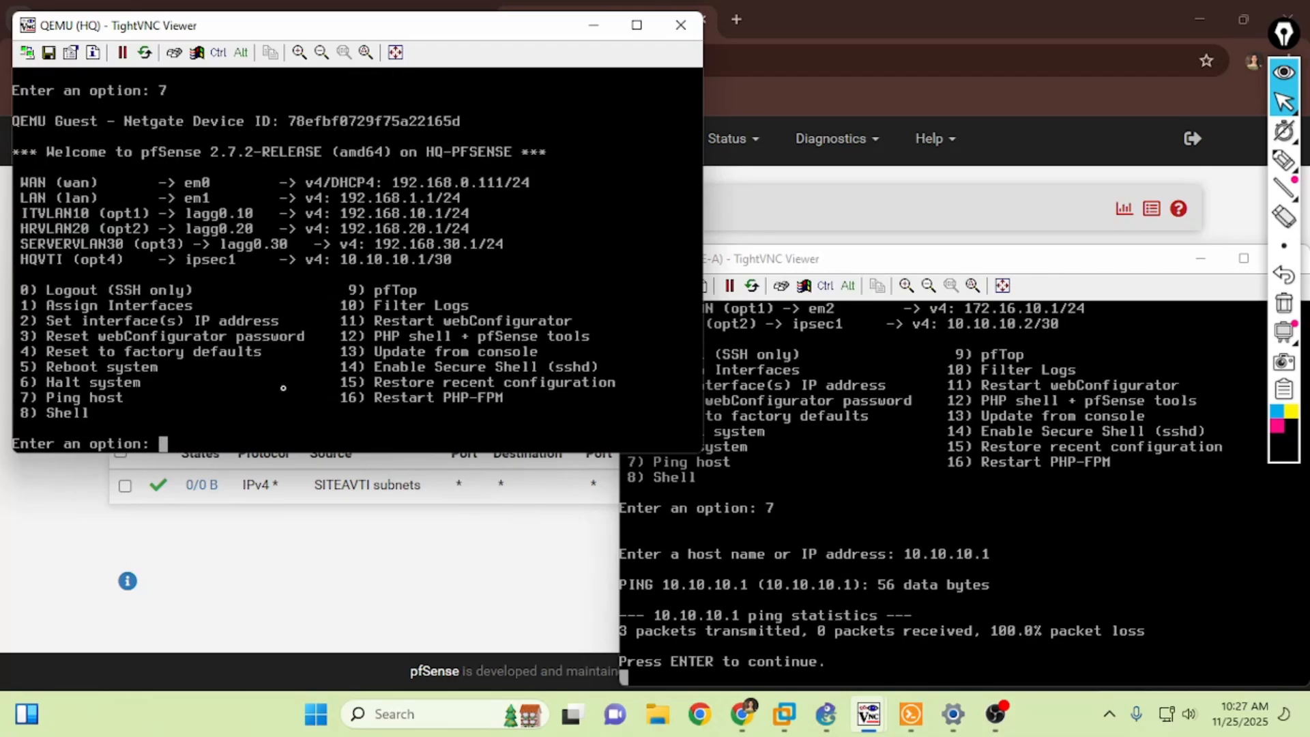
Ping 10.10.10.2 from the HQ firewall console using option 7, and switch to the SITE-A console
text(7)
key(Return)
text(10.10)
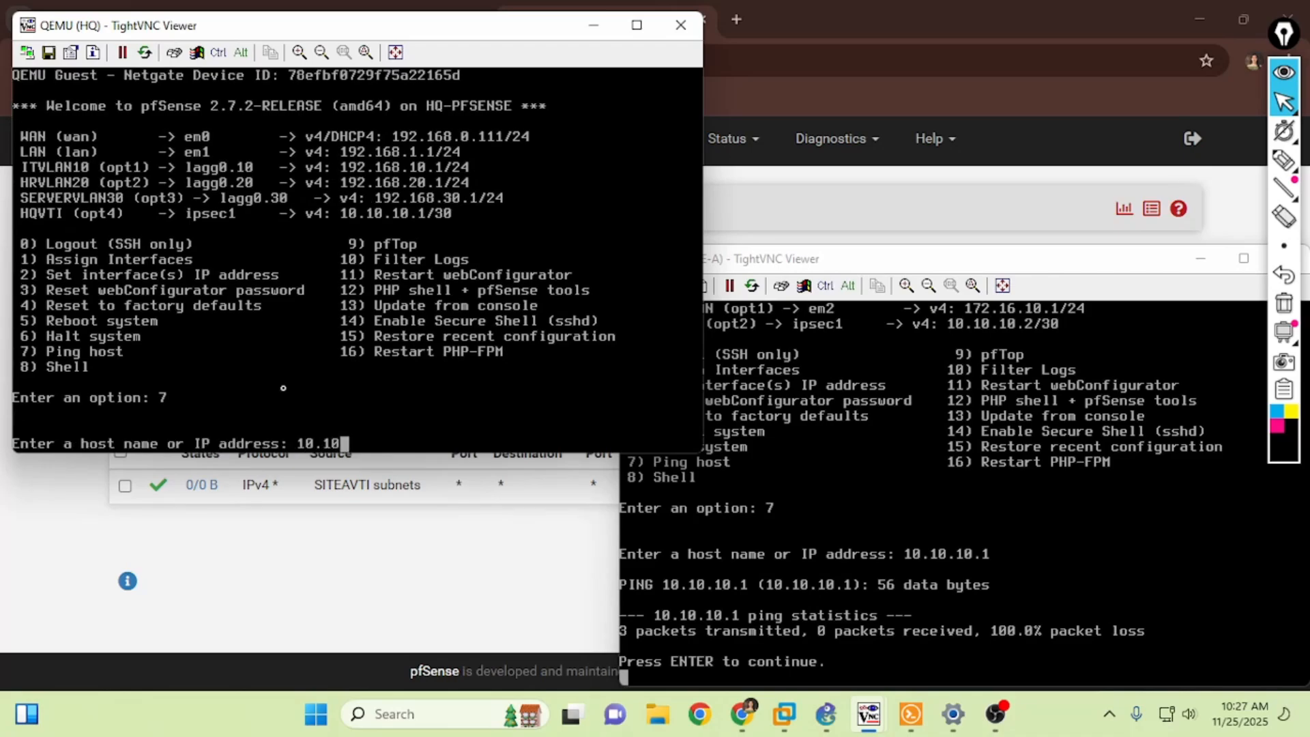
text(.10.2)
key(Return)
click(844, 569)
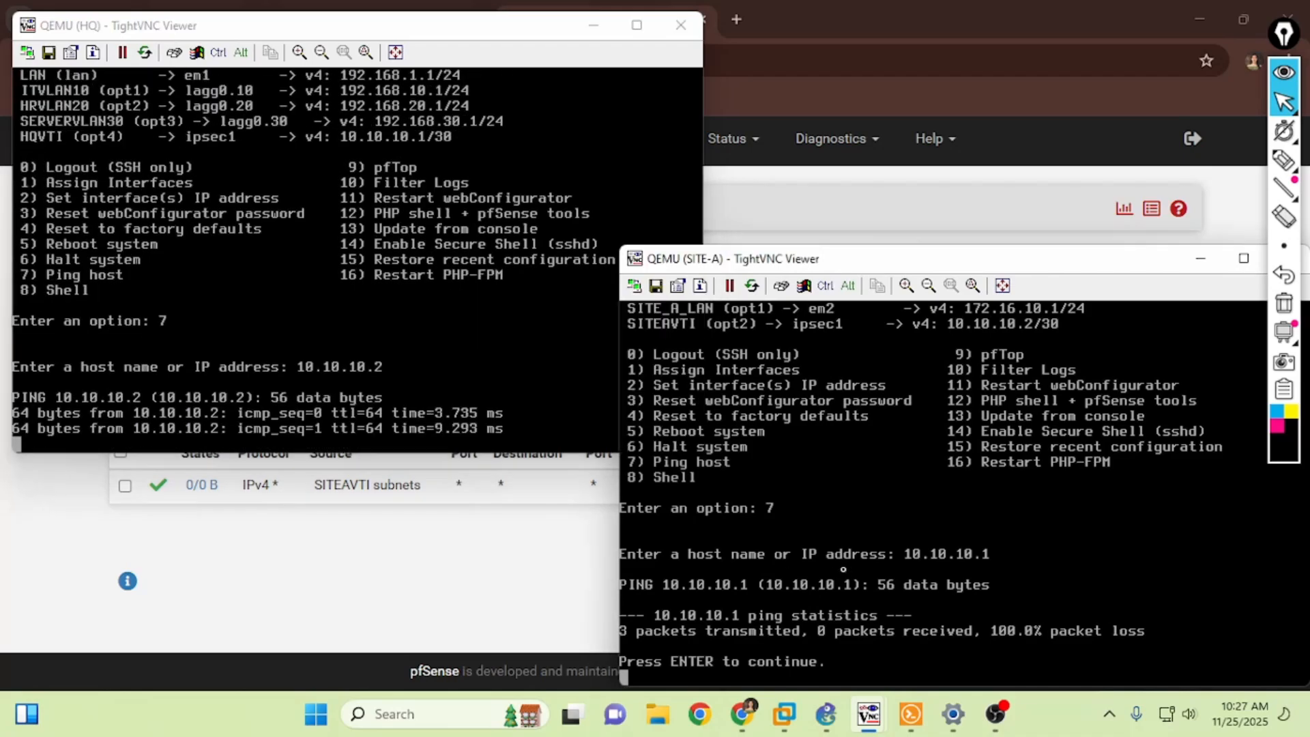
Ping 10.10.10.1 from the SITE-A firewall console using option 7
key(Return)
text(7)
key(Return)
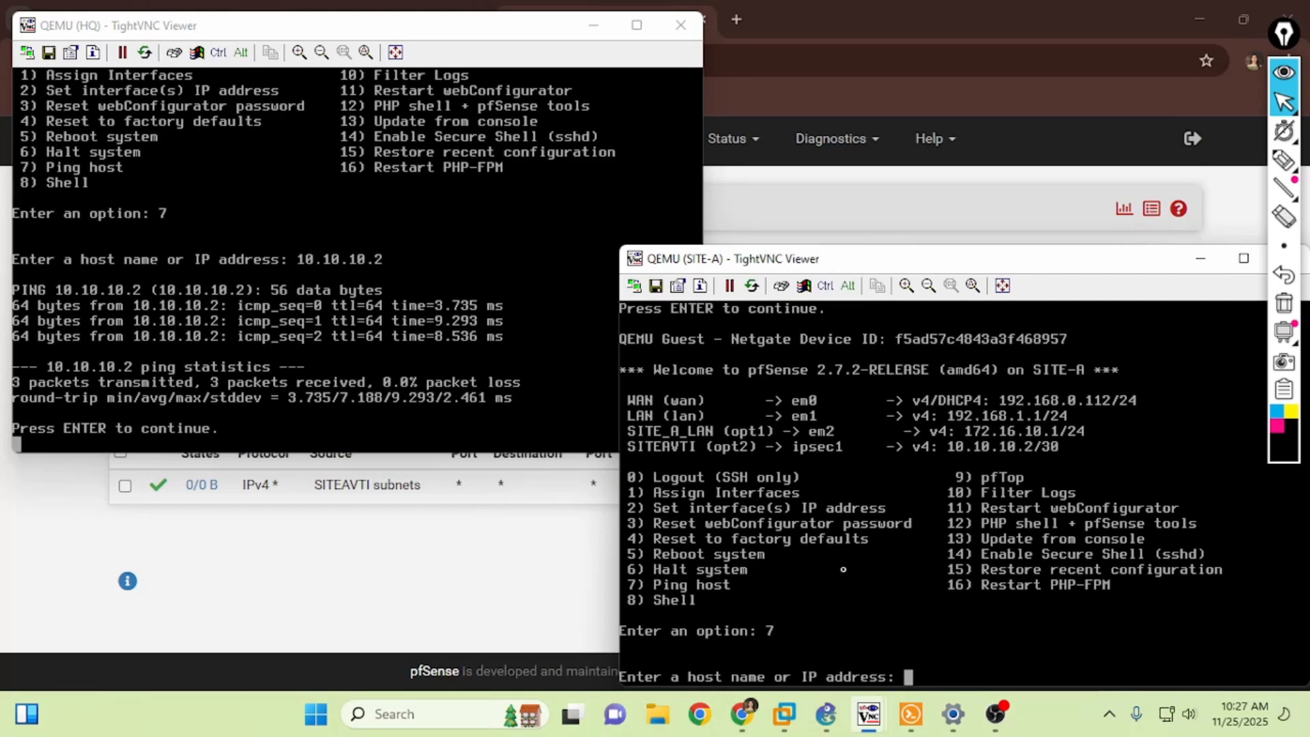
text(10.10.10.1)
key(Return)
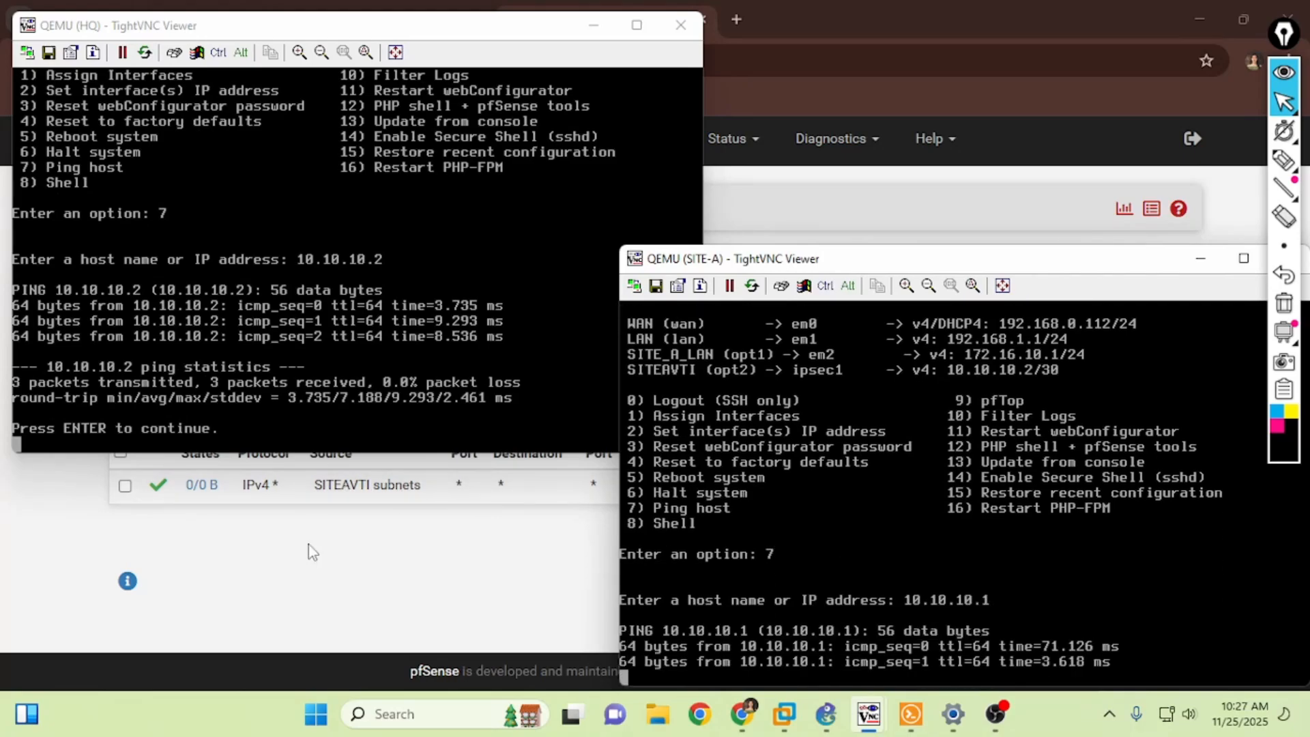
Return to the HQ web interface and examine the IPsec status of P1-HQ and its HQ-P2 child entry
click(310, 564)
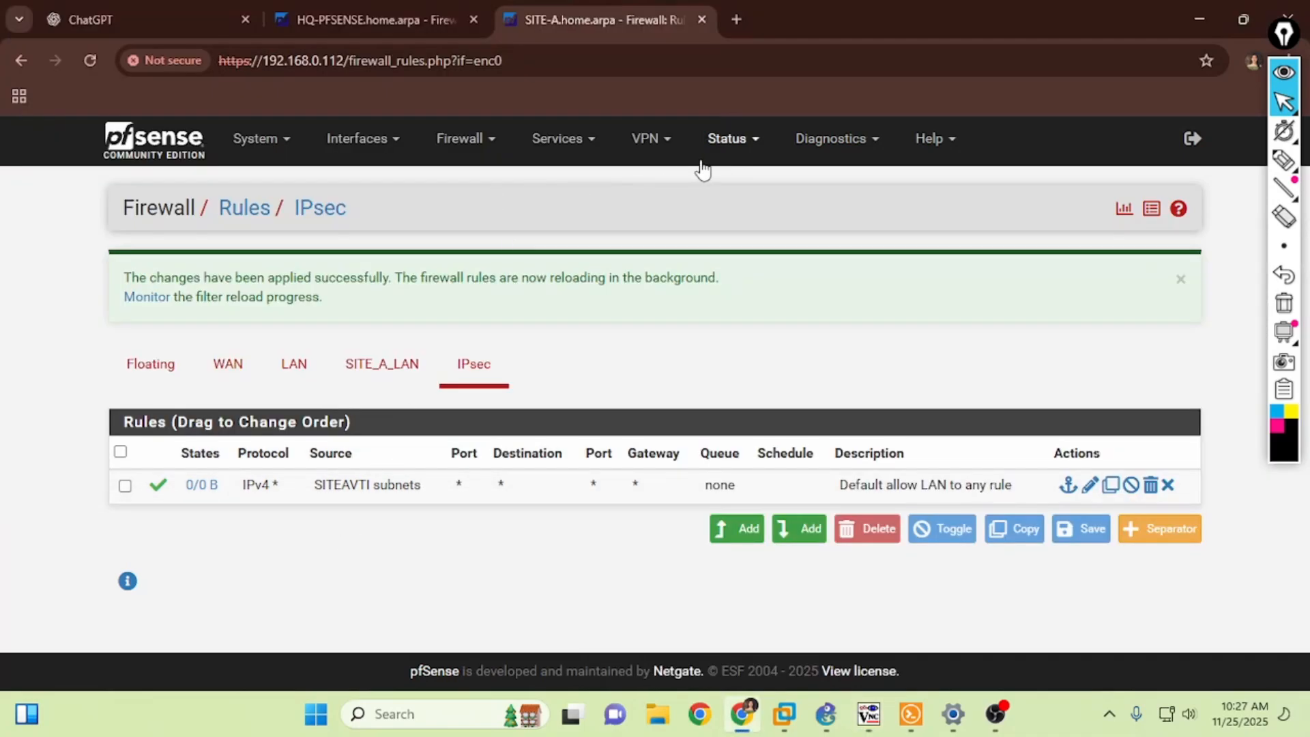
key(ctrl+shift+Tab)
mouse_move(723, 138)
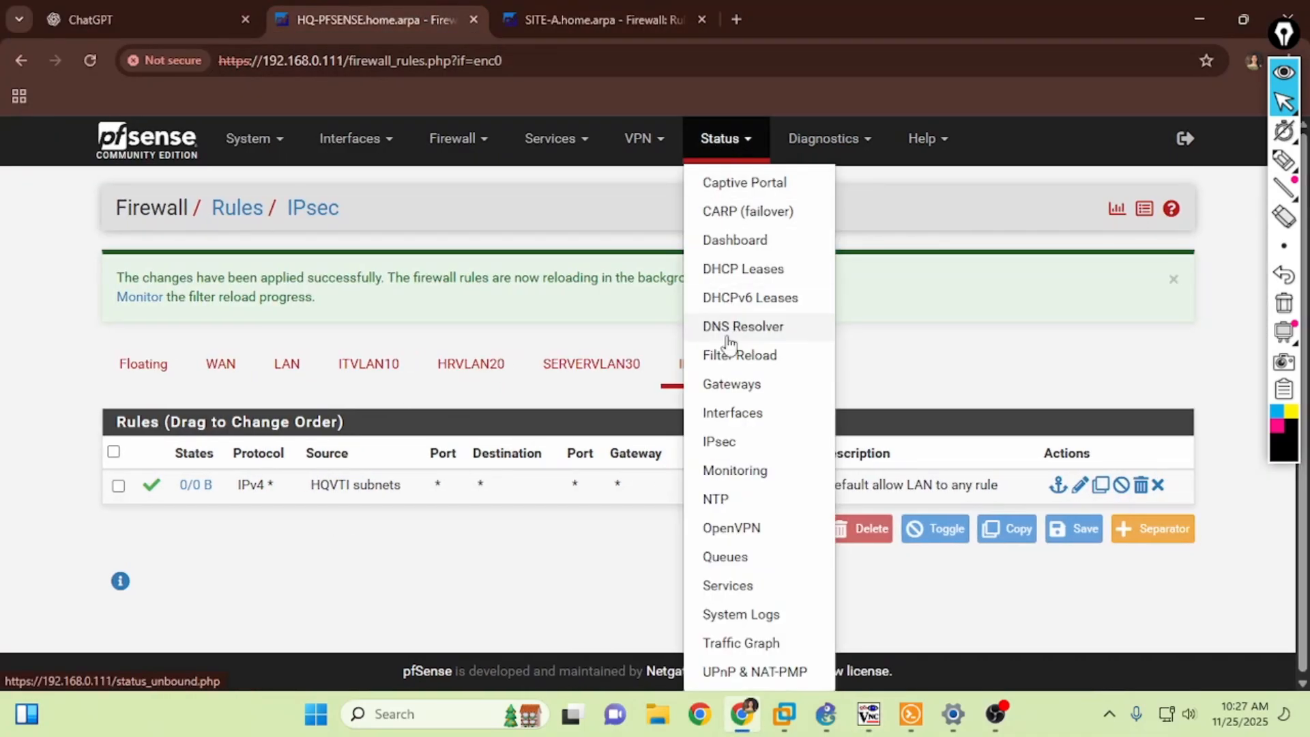
click(723, 442)
click(228, 486)
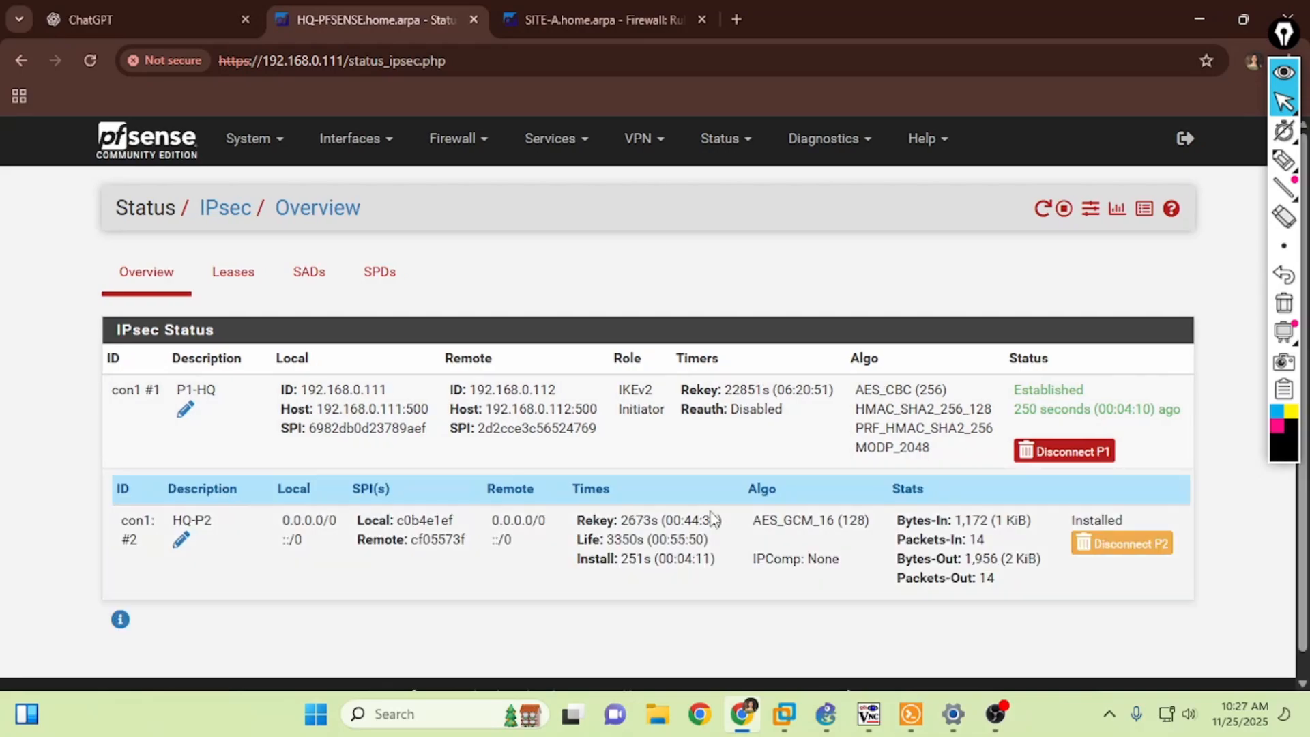
drag(966, 527, 725, 600)
Switch to the GNS3 topology and mark the tunnel path between the HQ and SITE-A firewalls with a freehand pen
click(825, 714)
click(1289, 160)
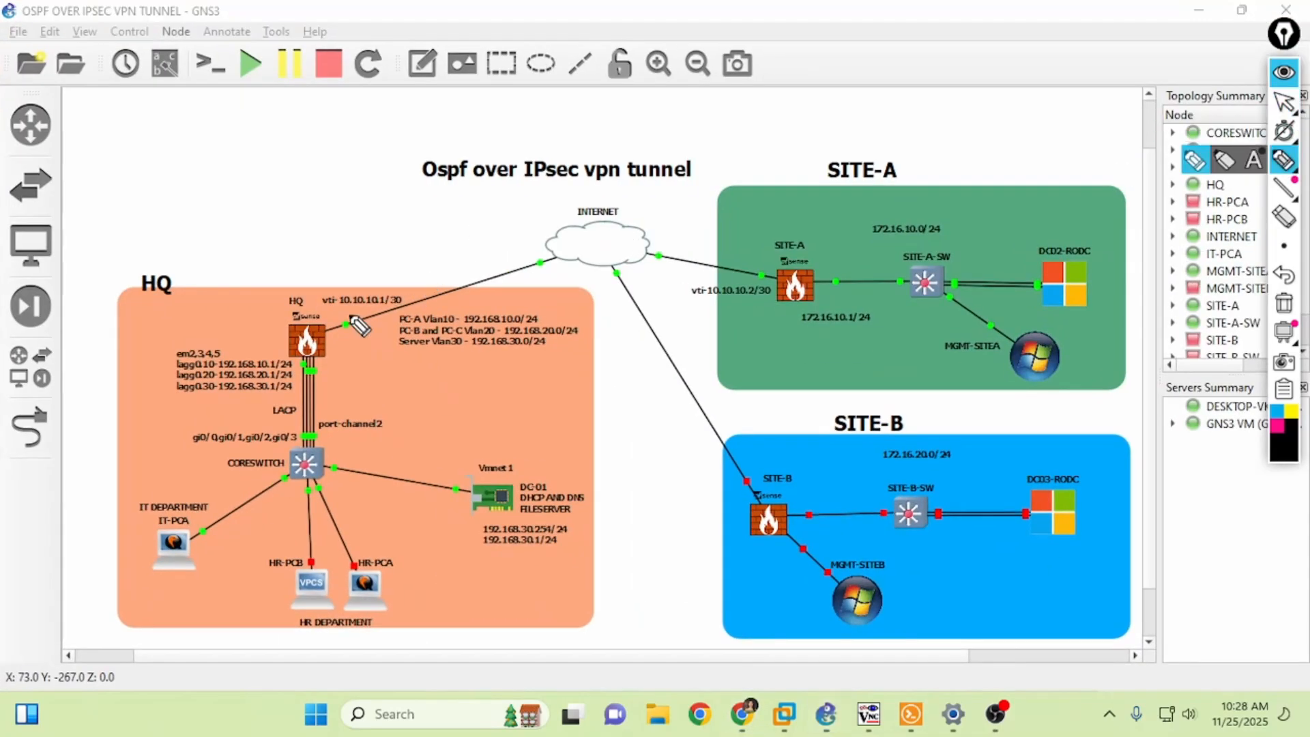
mouse_move(308, 329)
mouse_down()
mouse_move(360, 331)
mouse_move(304, 326)
mouse_move(590, 252)
mouse_move(796, 287)
mouse_move(318, 342)
mouse_up()
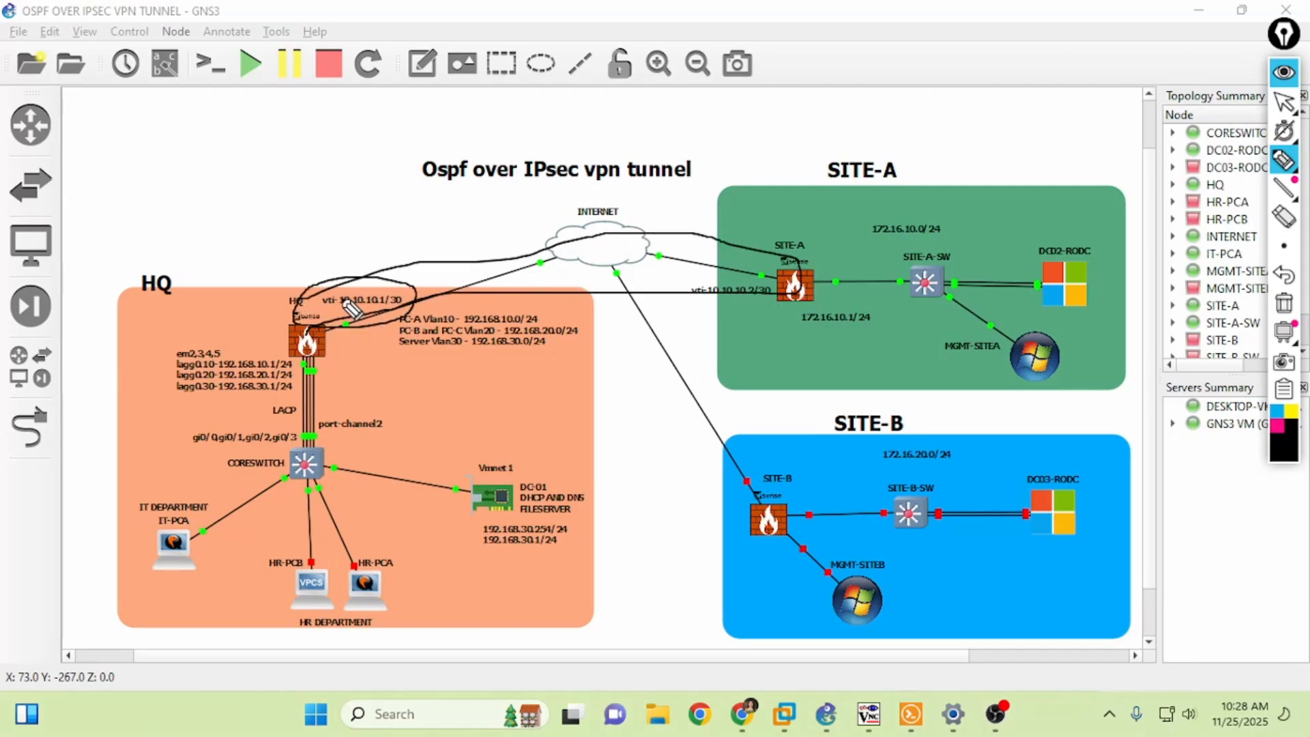
Switch to the HQ web interface and open the package manager's list of available packages
click(742, 714)
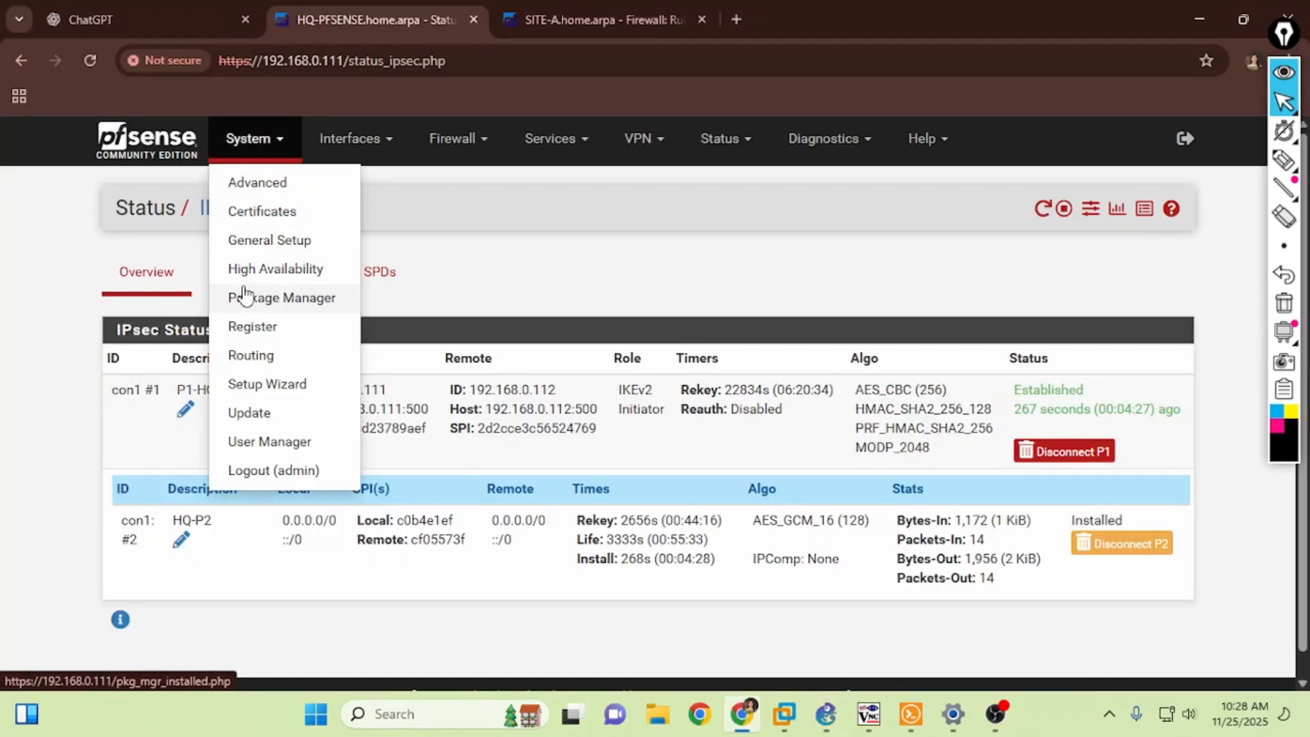
click(243, 301)
click(306, 276)
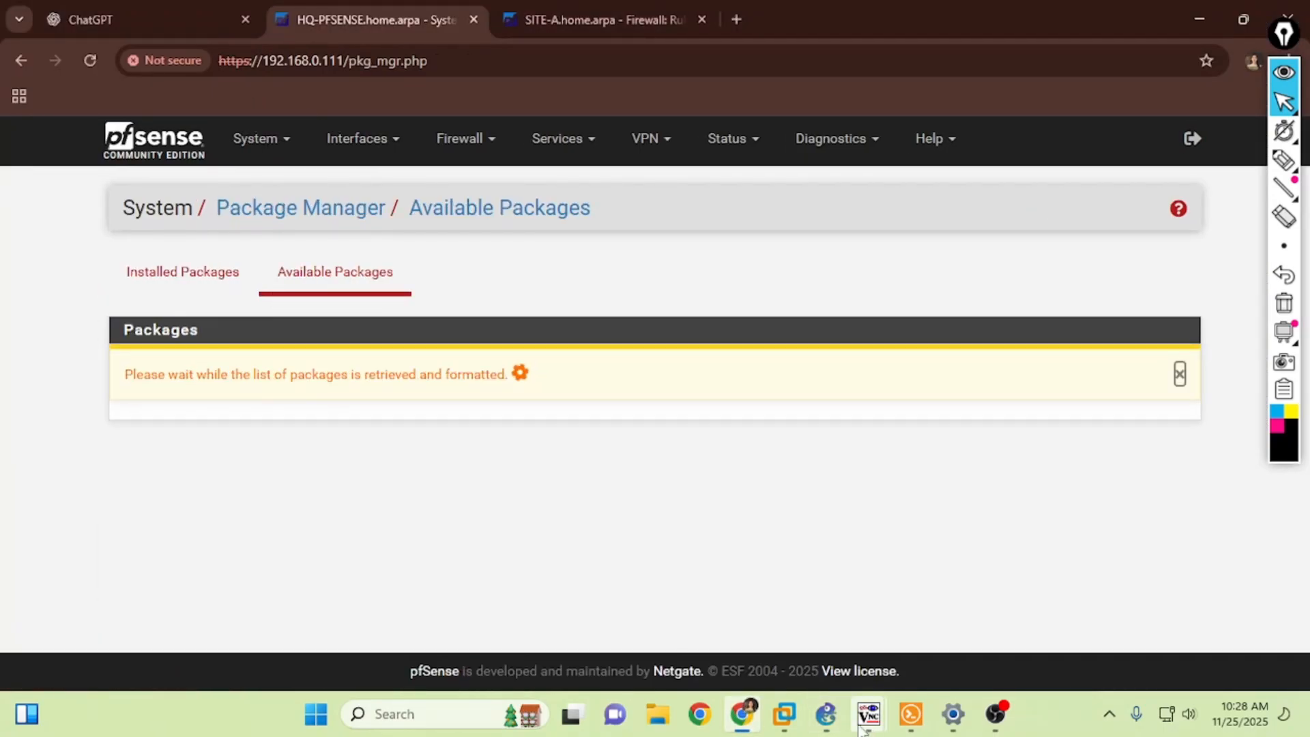
Check the DC02-RODC console in TightVNC, then restart the DC02-RODC node in the GNS3 topology
mouse_move(869, 714)
click(1105, 628)
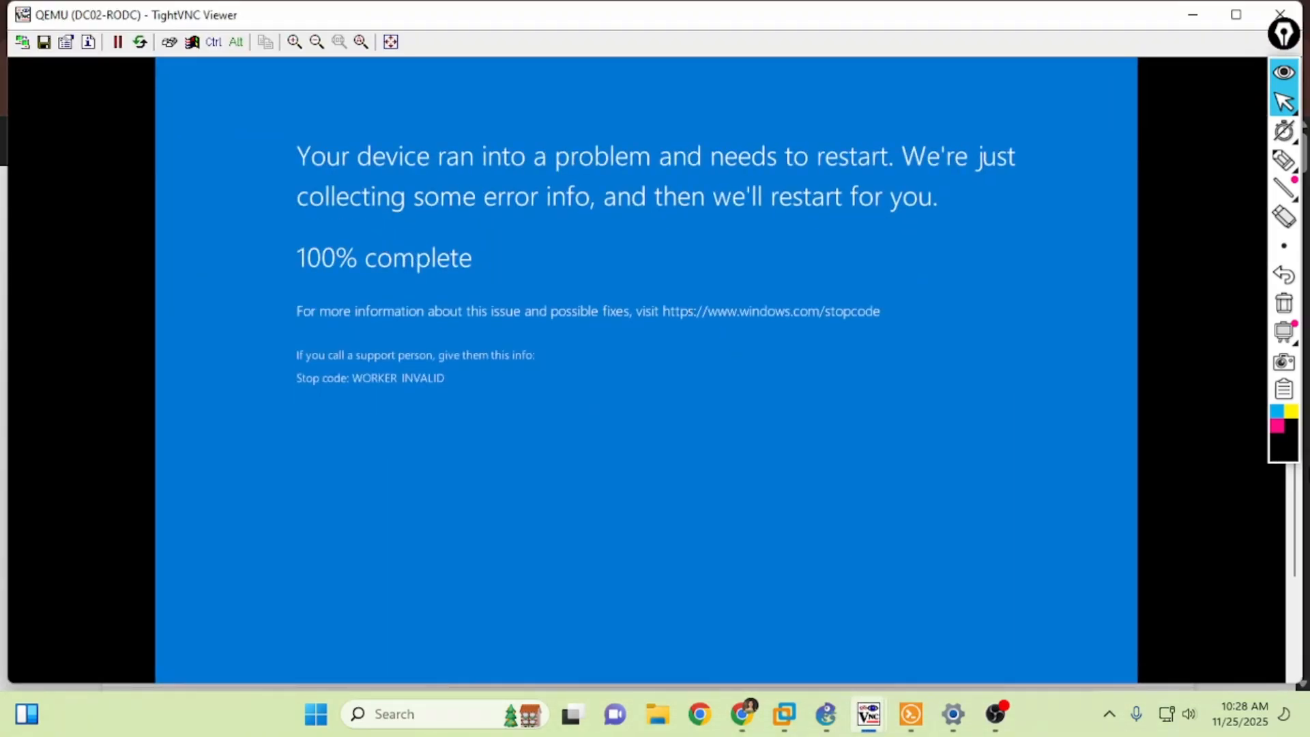
click(1236, 14)
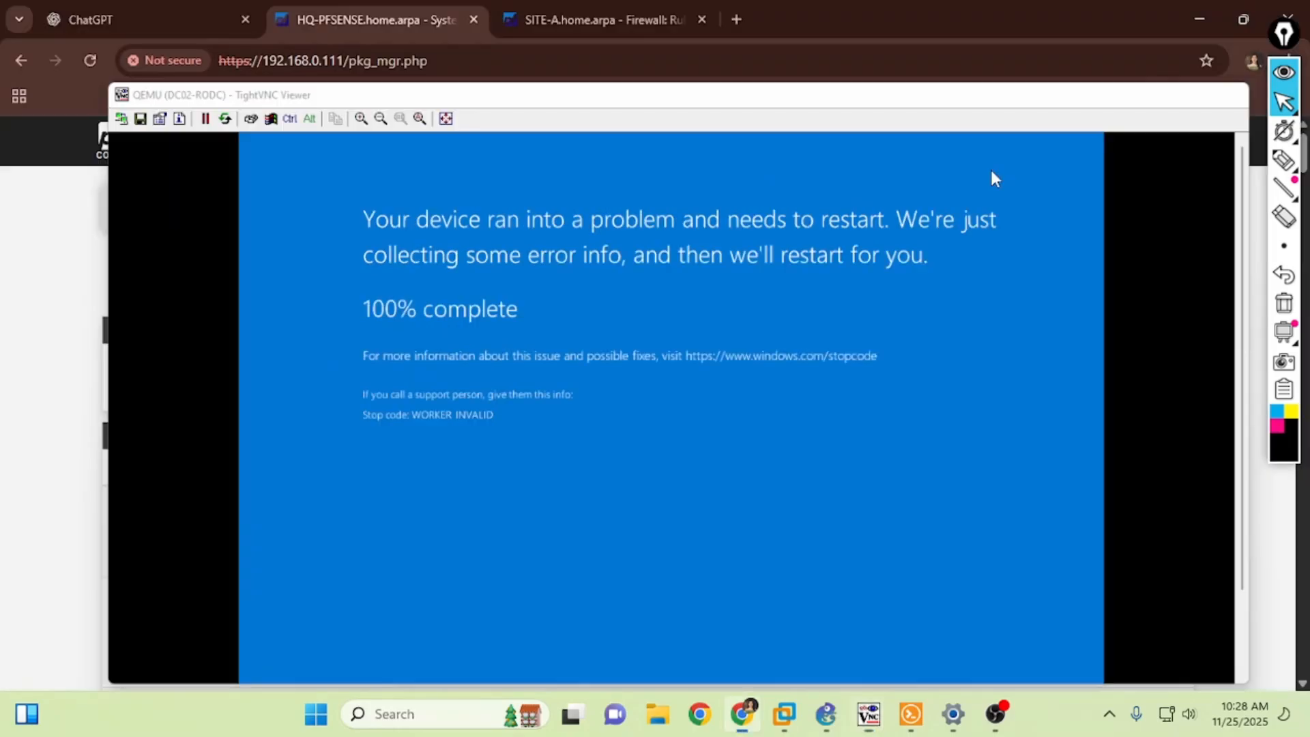
click(1187, 95)
click(825, 714)
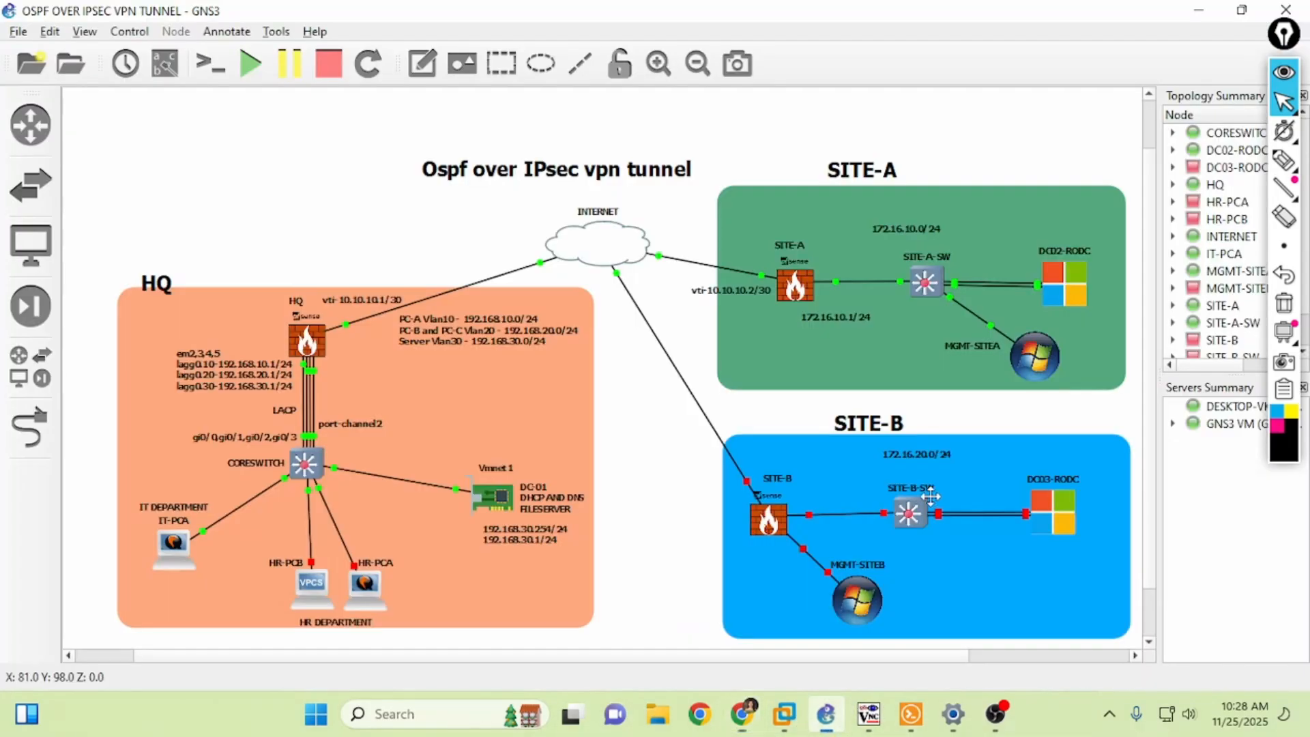
right_click(1070, 286)
click(1103, 401)
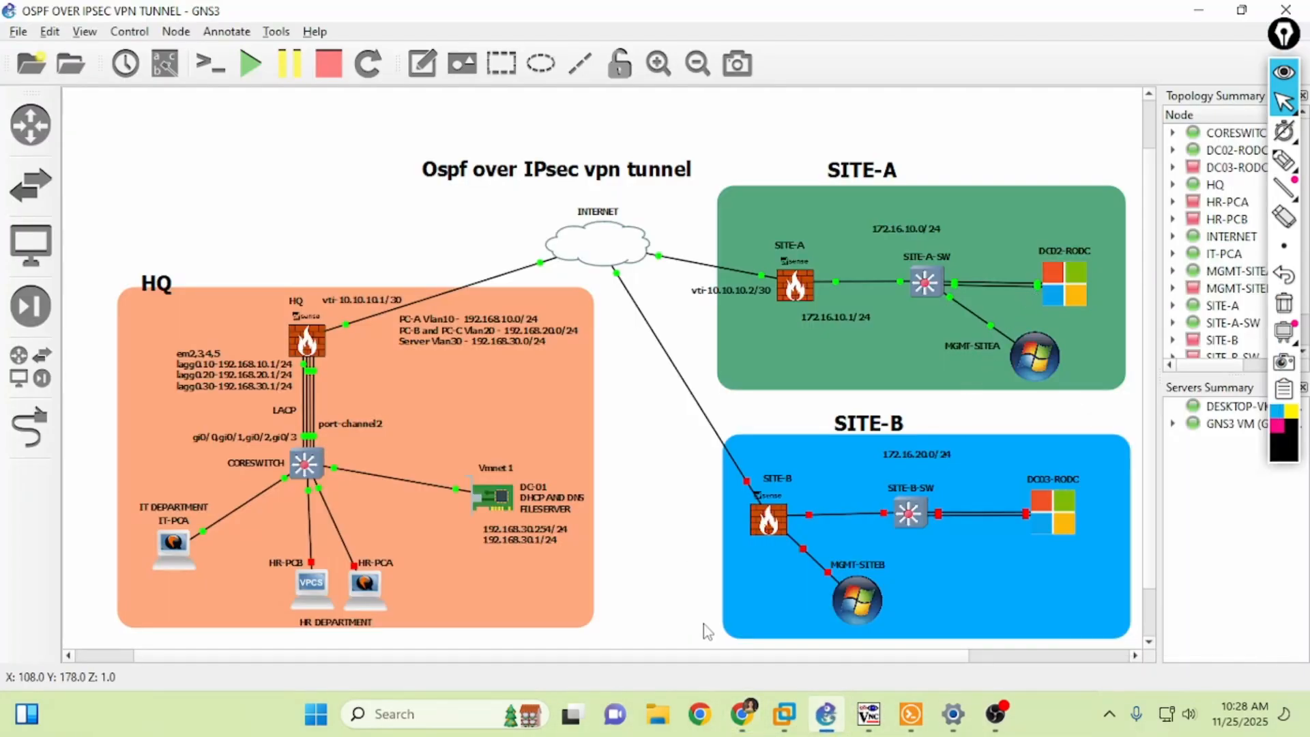
Search the available packages on HQ for frr and install the frr package
click(744, 714)
click(318, 359)
text(fr)
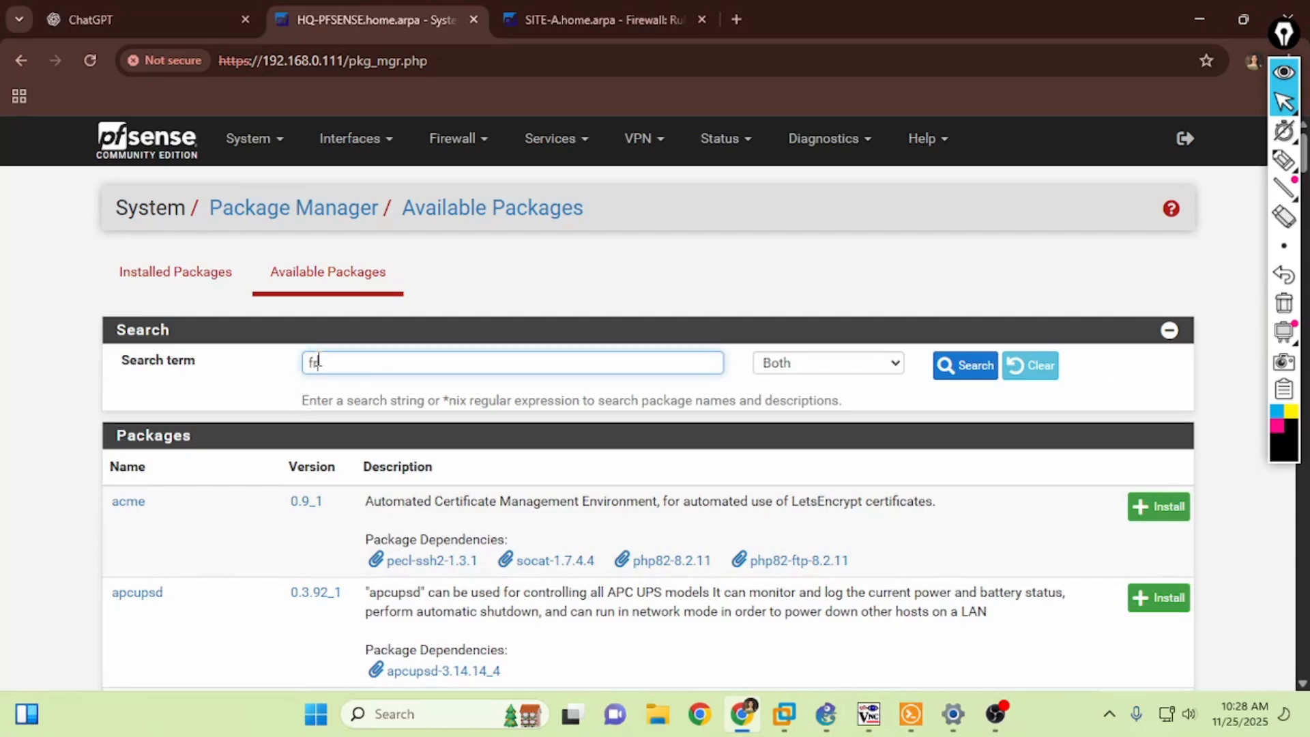
text(r)
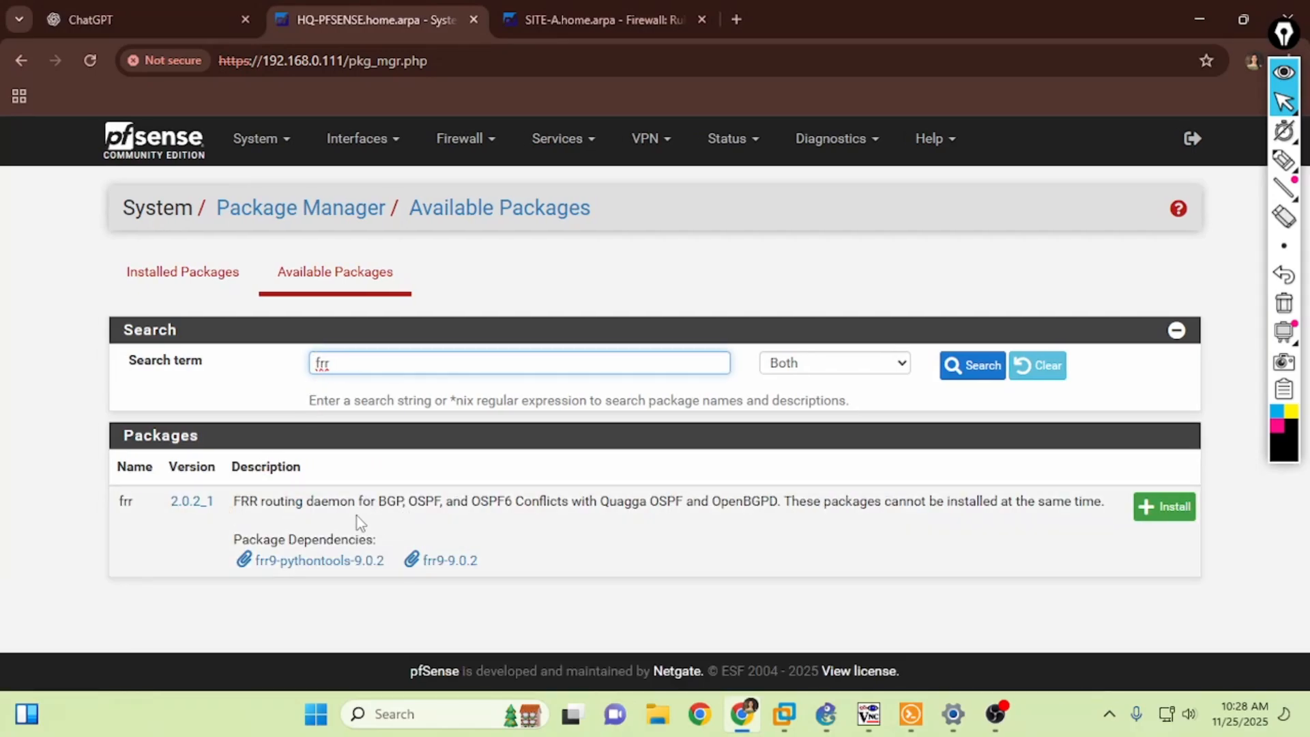
click(1151, 517)
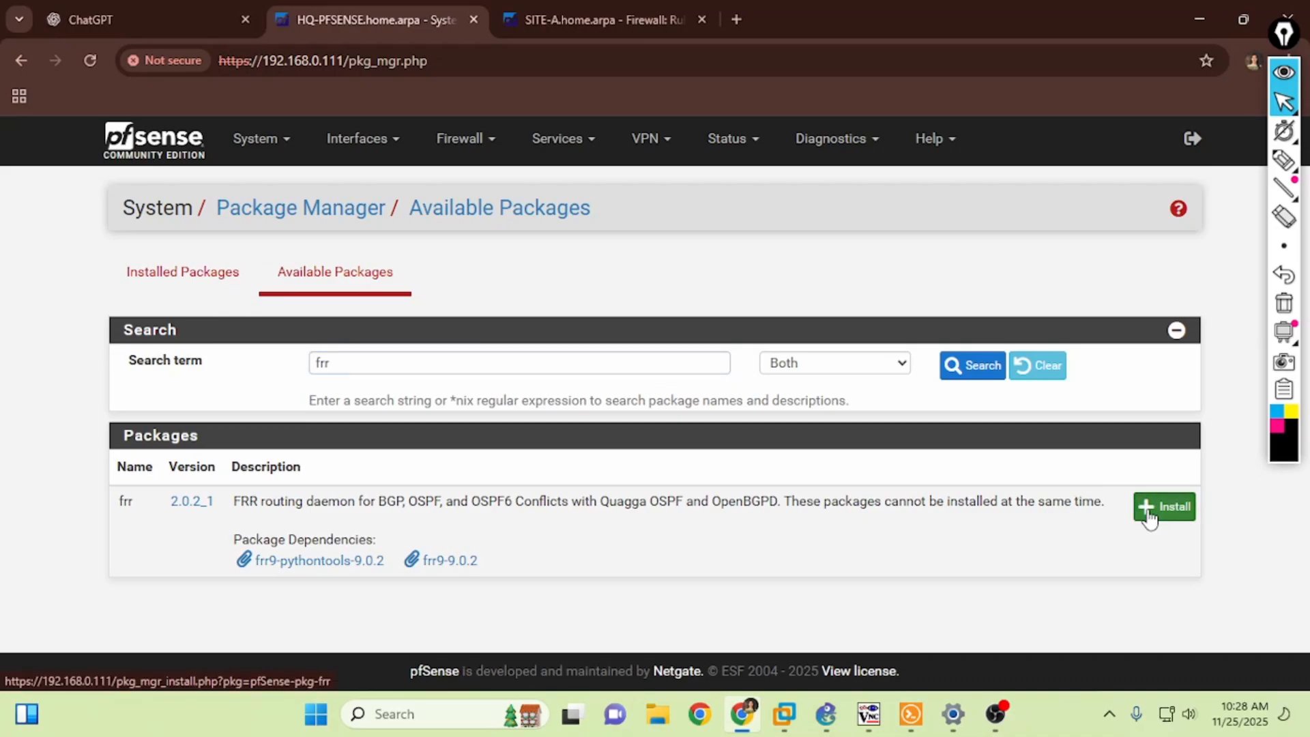
Switch to the SITE-A web interface and open the package manager's list of available packages
click(530, 28)
click(252, 138)
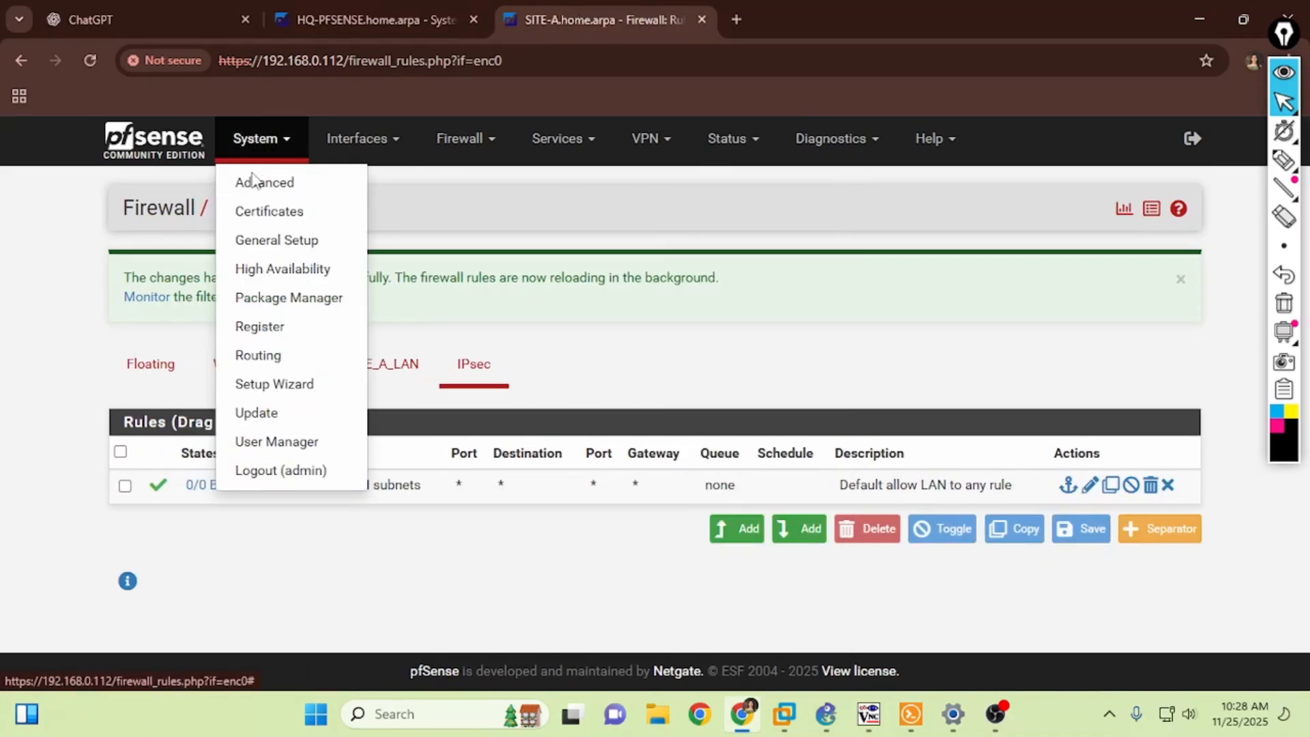
click(254, 298)
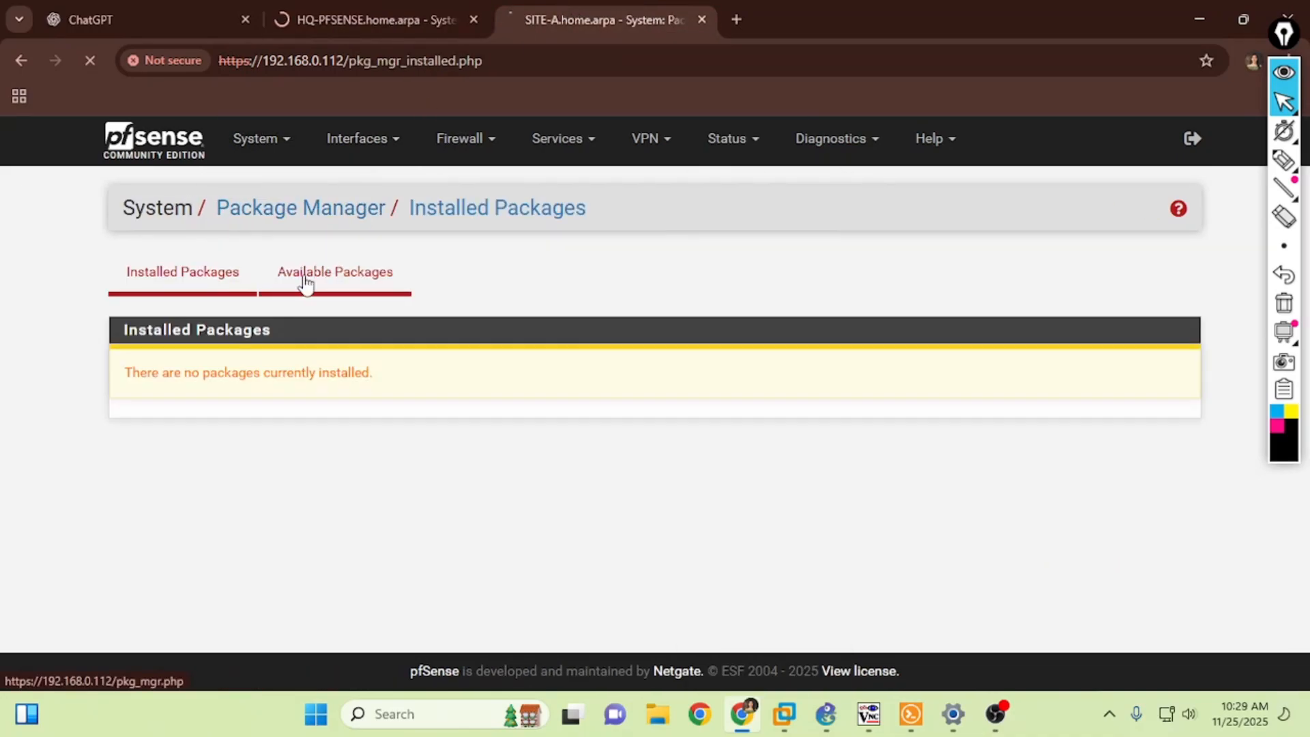
click(305, 284)
Check the frr installation progress on HQ and the loading of the package list on SITE-A
click(376, 19)
scroll(253, 466, down, 1)
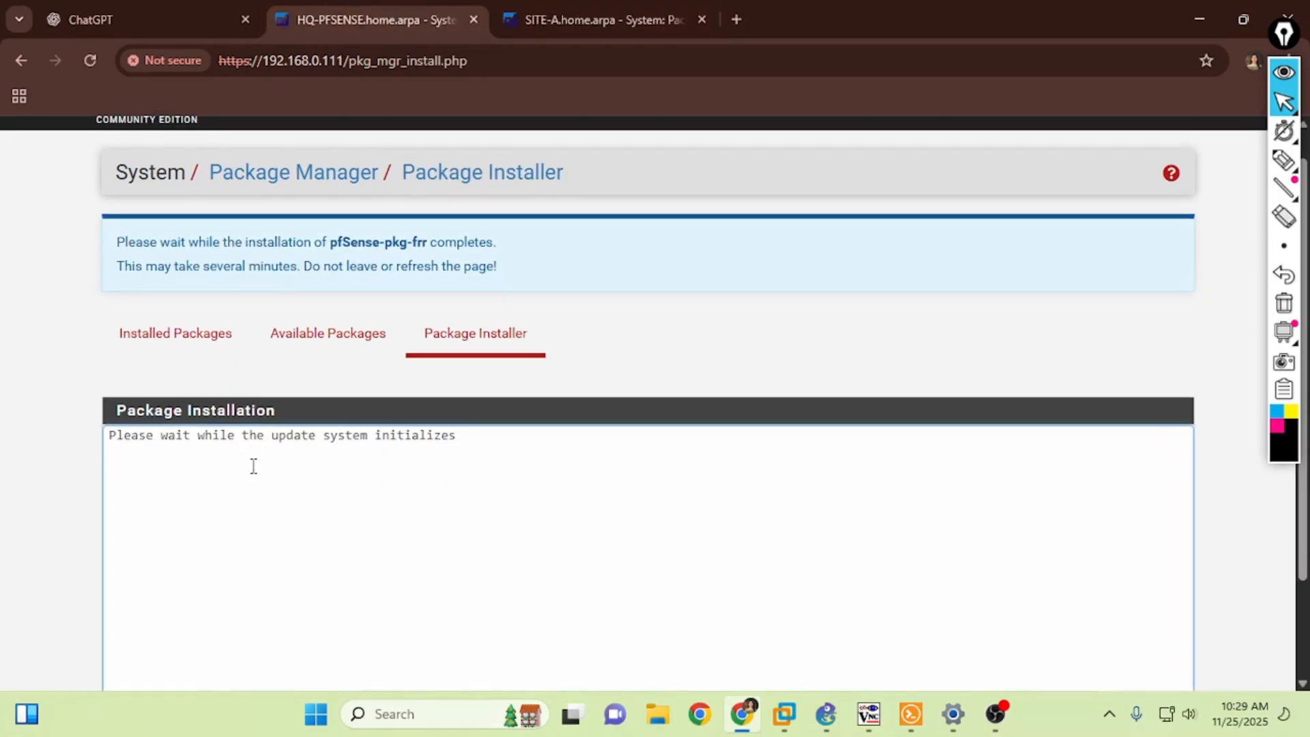
click(564, 19)
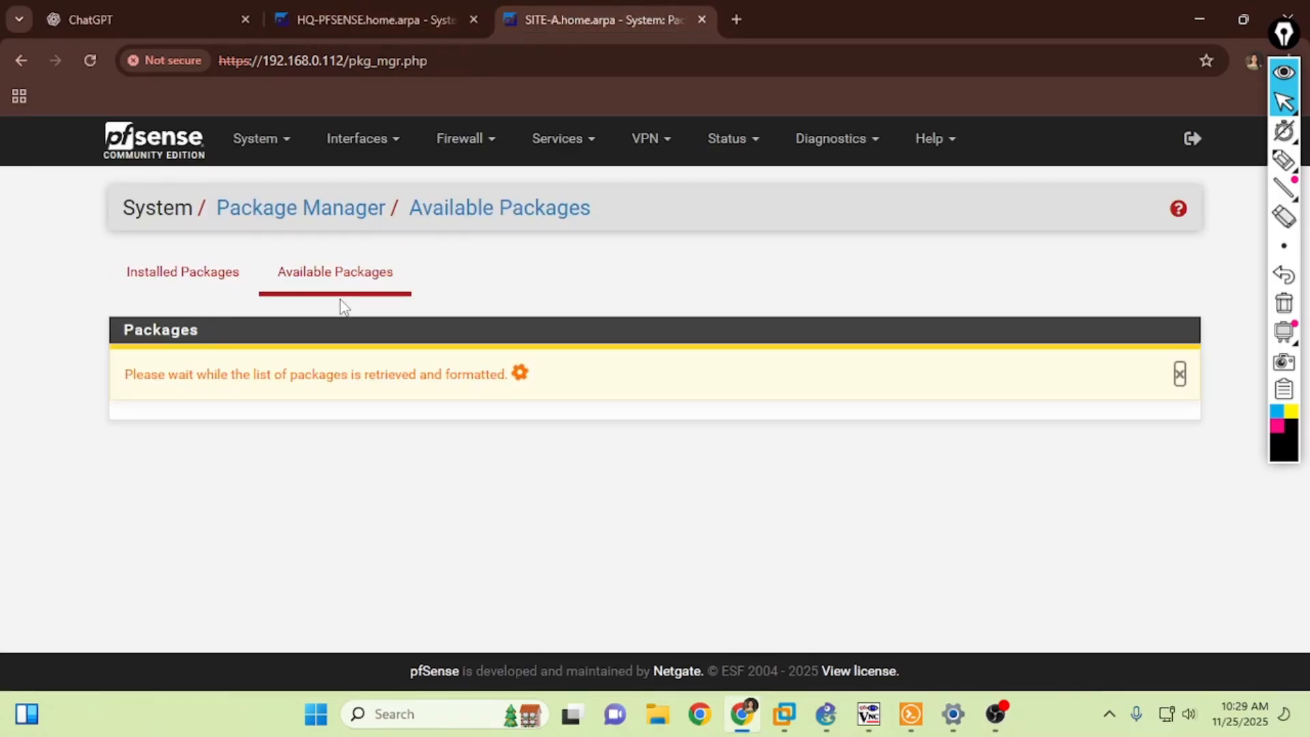
click(337, 8)
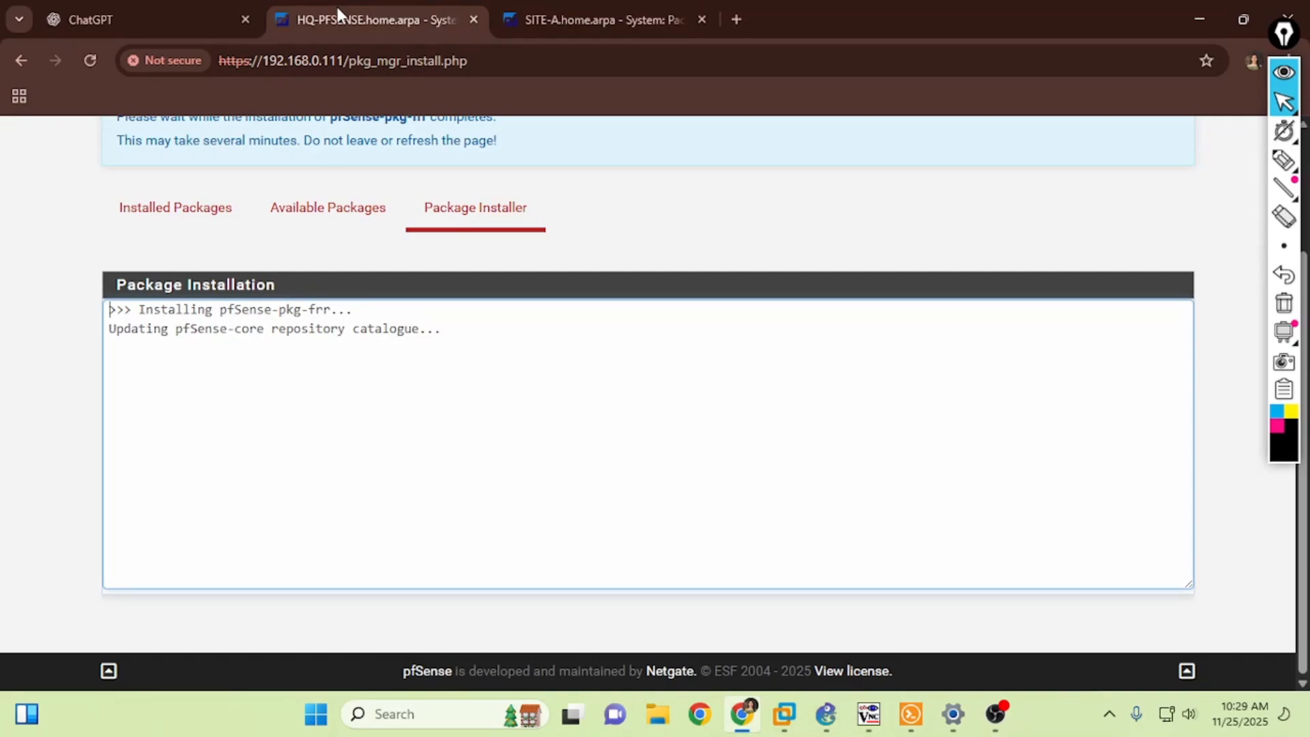
Bring the SITE-A console forward in TightVNC and ping 8.8.8.8 using option 7
mouse_move(869, 713)
click(853, 659)
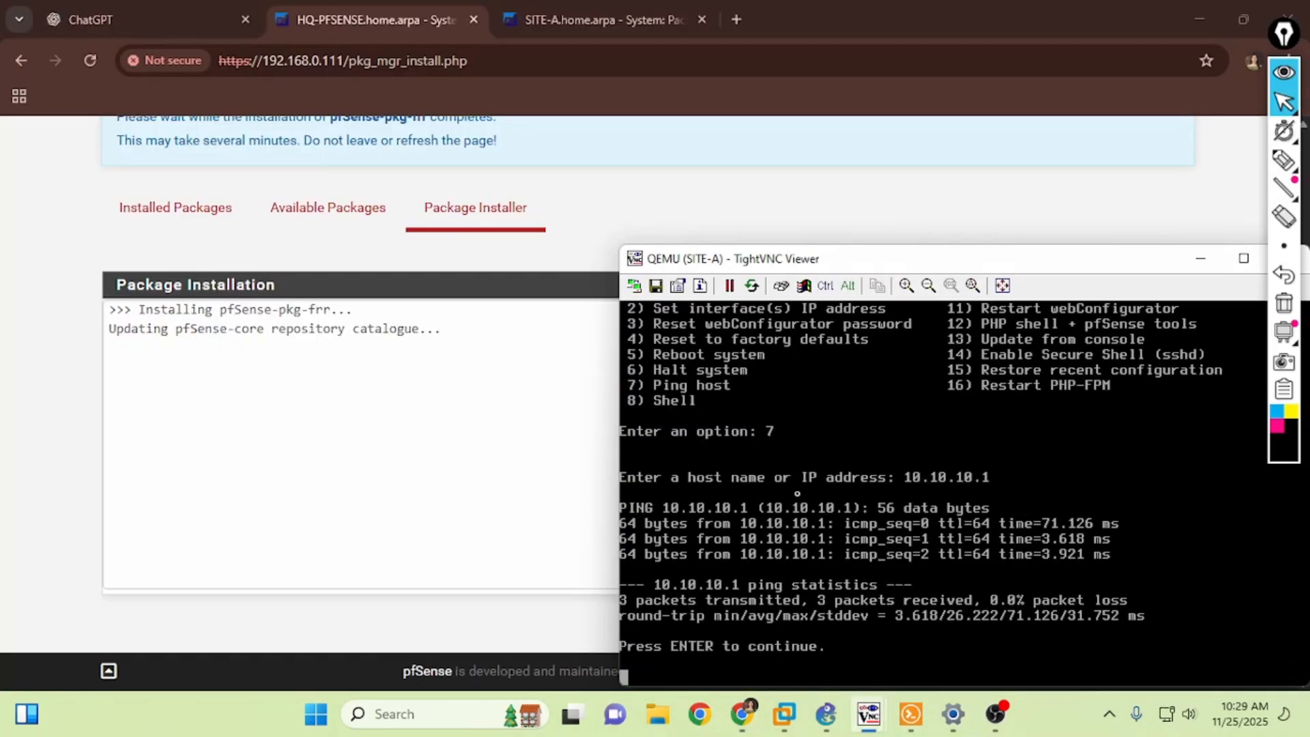
key(Return)
text(7)
key(Return)
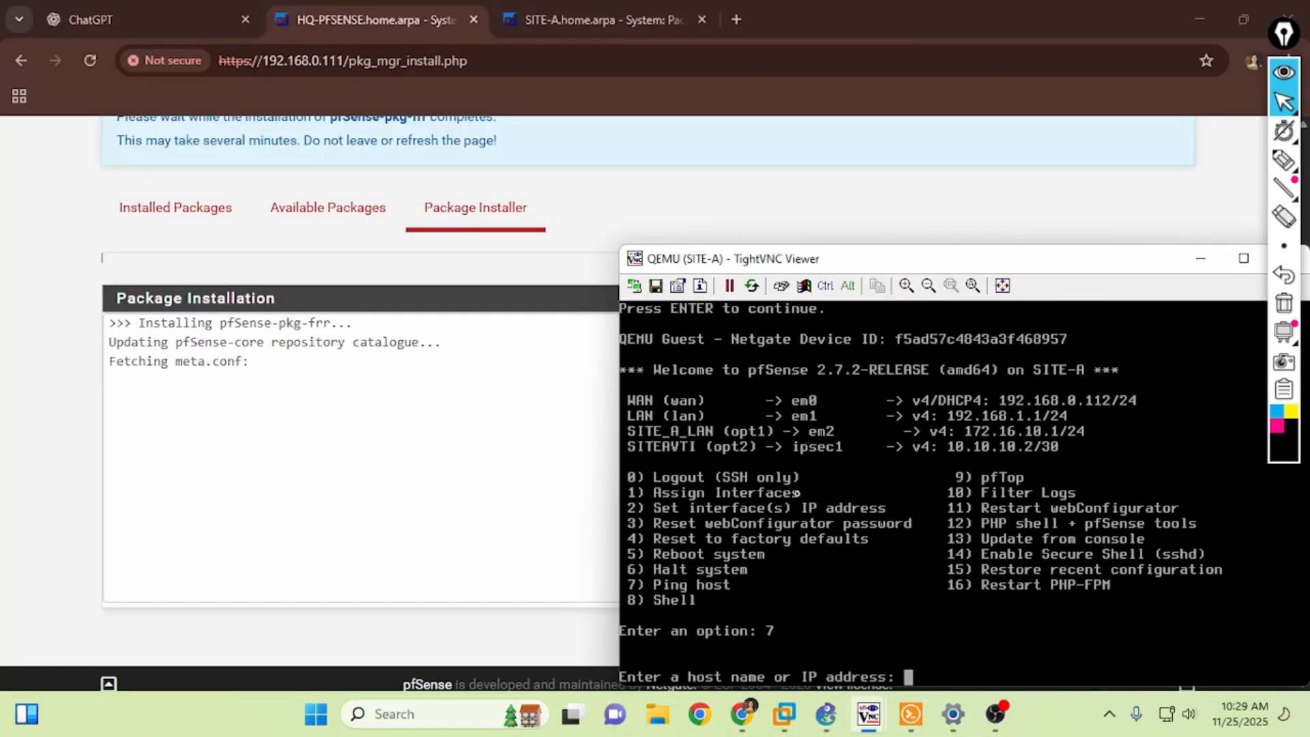
text(8.8.8.8)
key(Return)
Return to the SITE-A web interface and search the available packages for frr
click(556, 8)
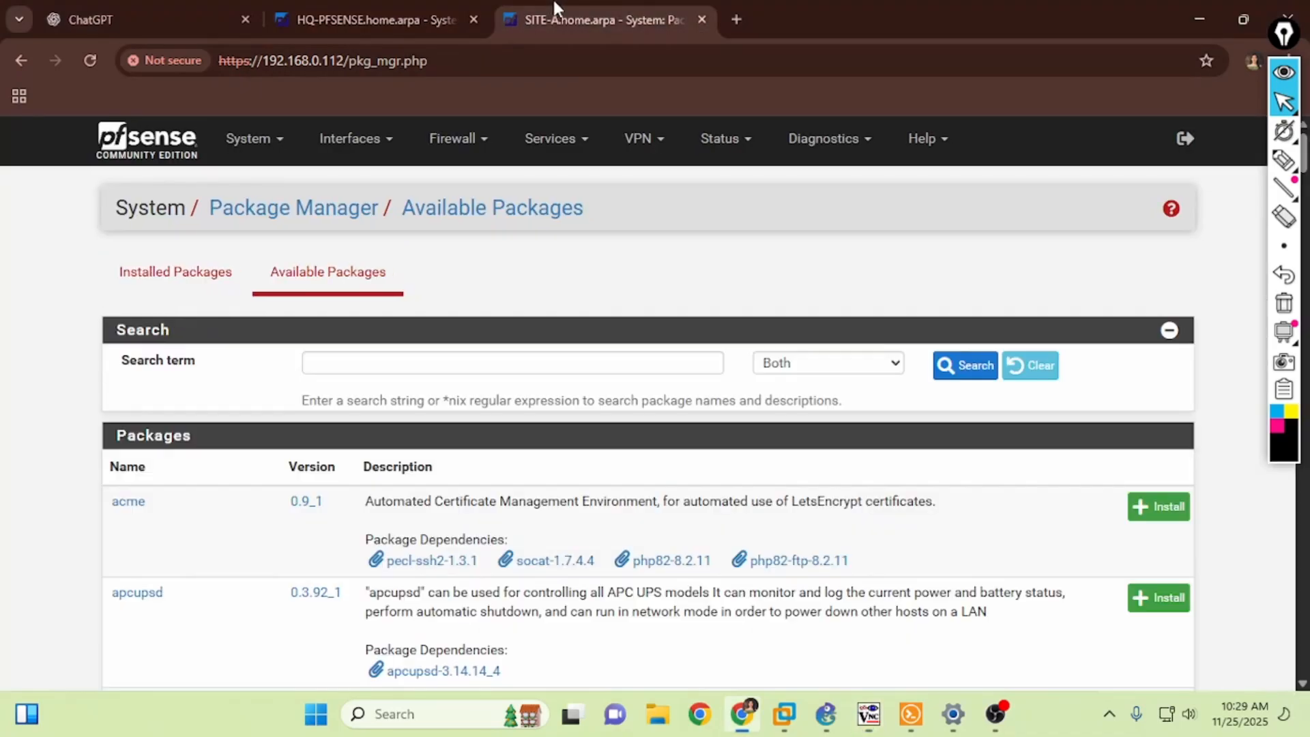
click(396, 360)
click(948, 373)
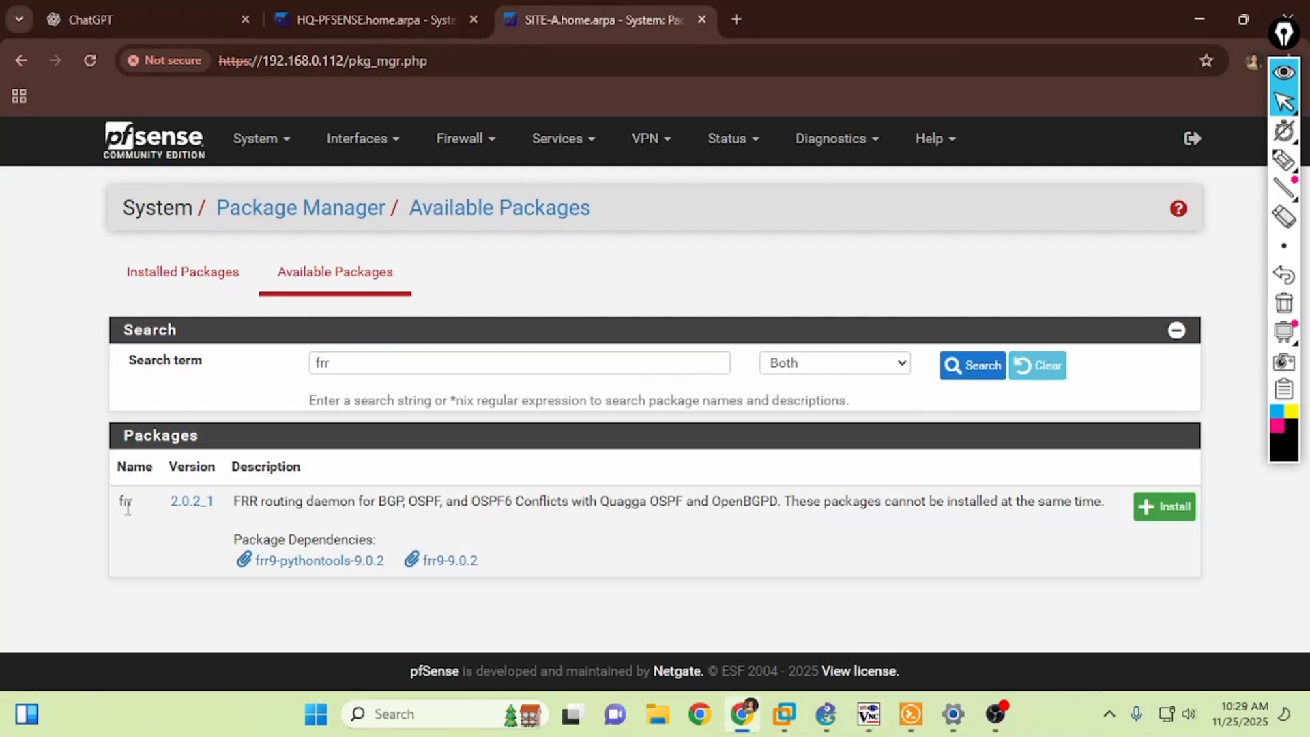
Read the frr package's name and description on SITE-A and start installing the package
drag(136, 502, 102, 505)
click(136, 503)
drag(237, 501, 824, 501)
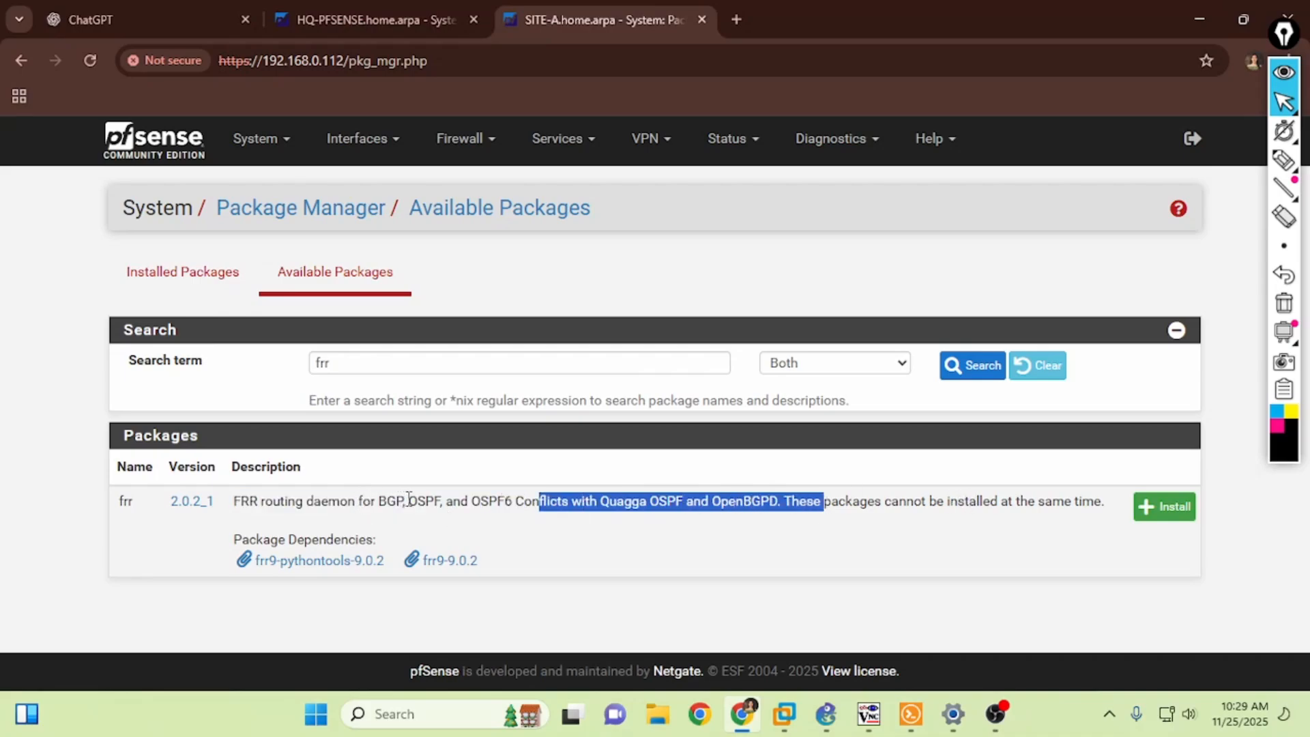
mouse_move(409, 500)
mouse_down()
mouse_move(438, 501)
mouse_move(394, 503)
mouse_up()
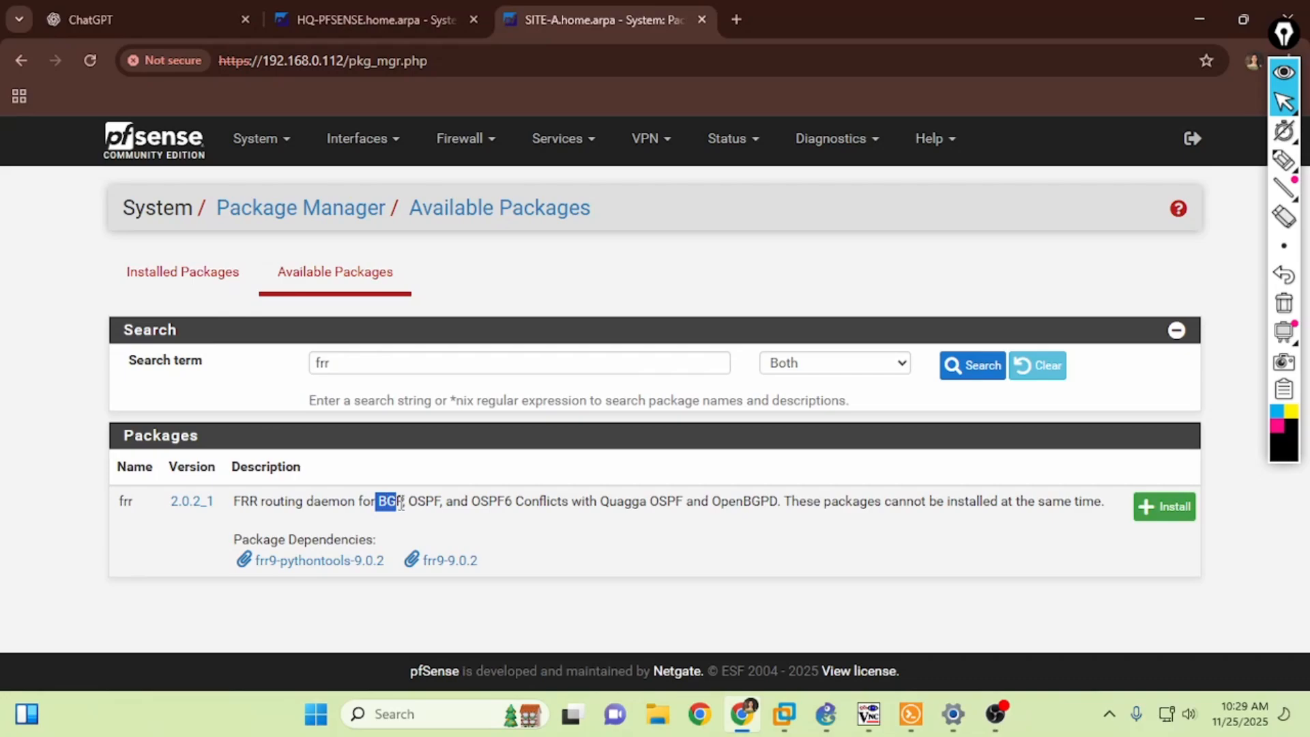
click(729, 554)
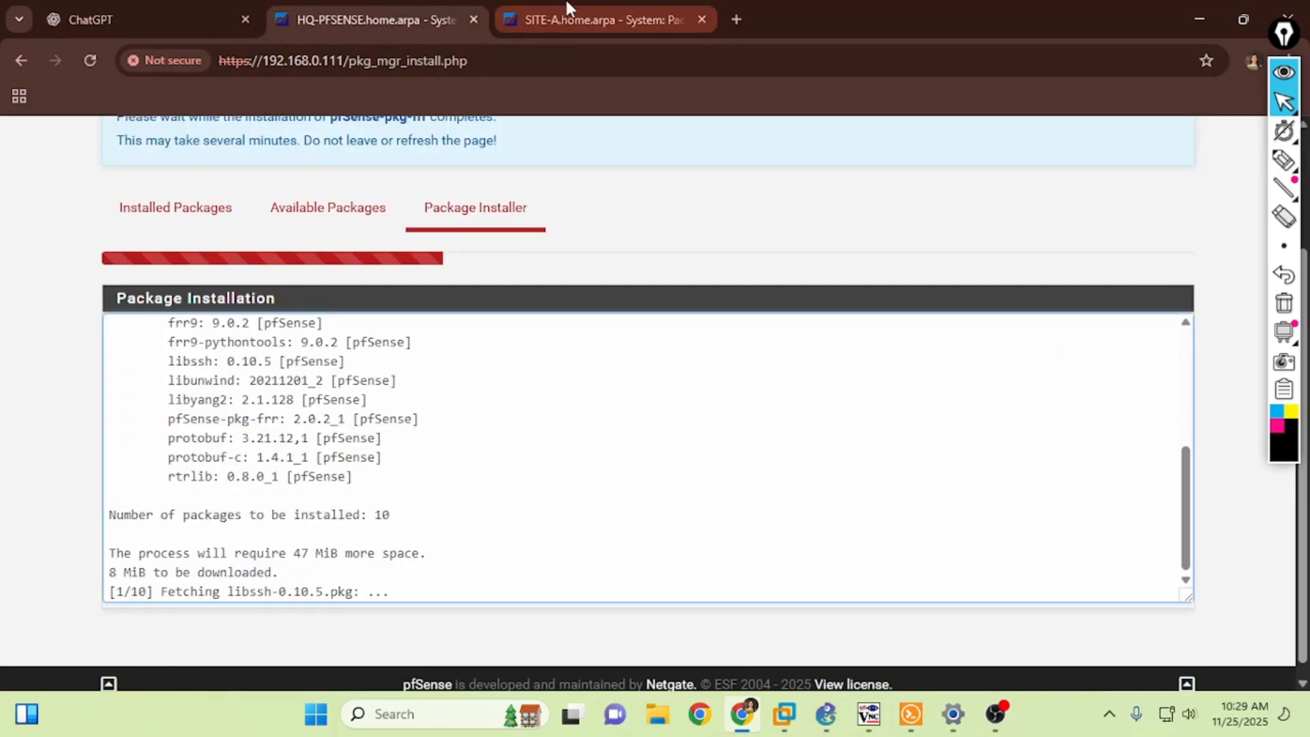
Check both firewalls' installer pages, dismiss the closed DC02-RODC console session and reopen the console from GNS3
click(573, 20)
click(439, 19)
click(878, 722)
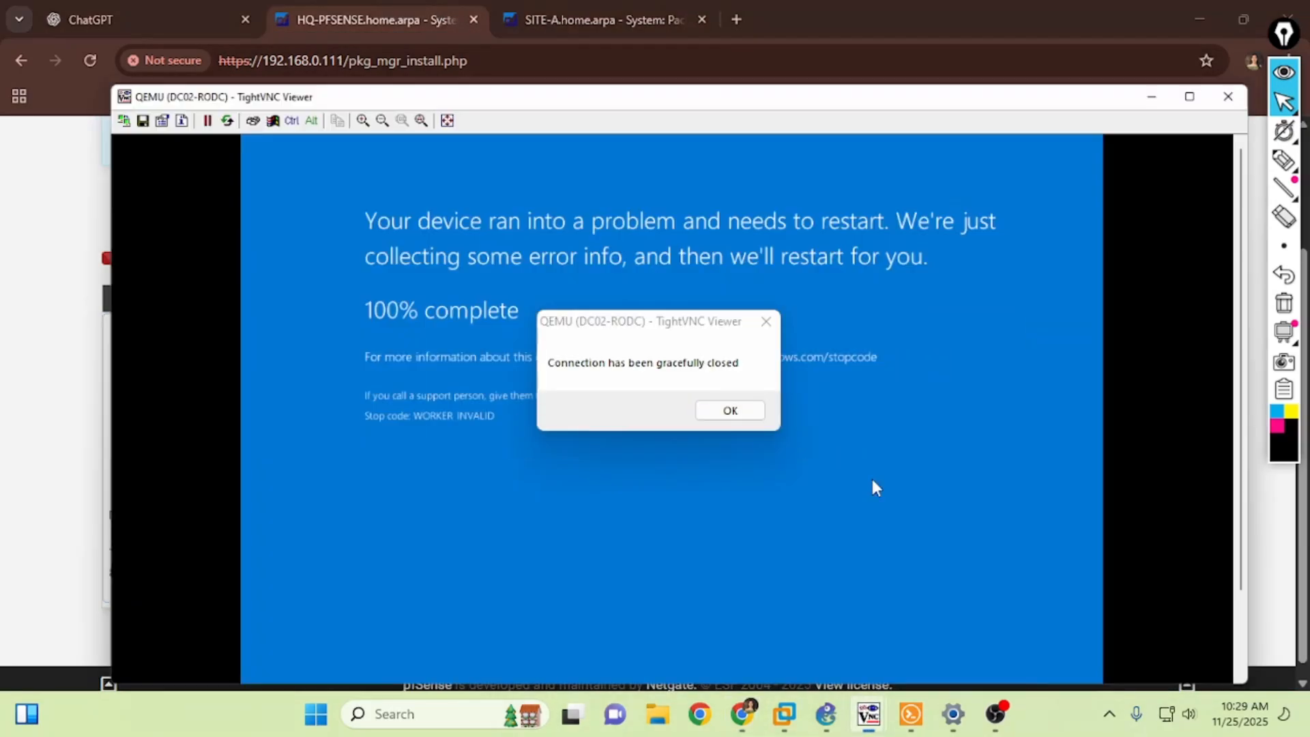
click(730, 409)
click(826, 715)
double_click(1073, 295)
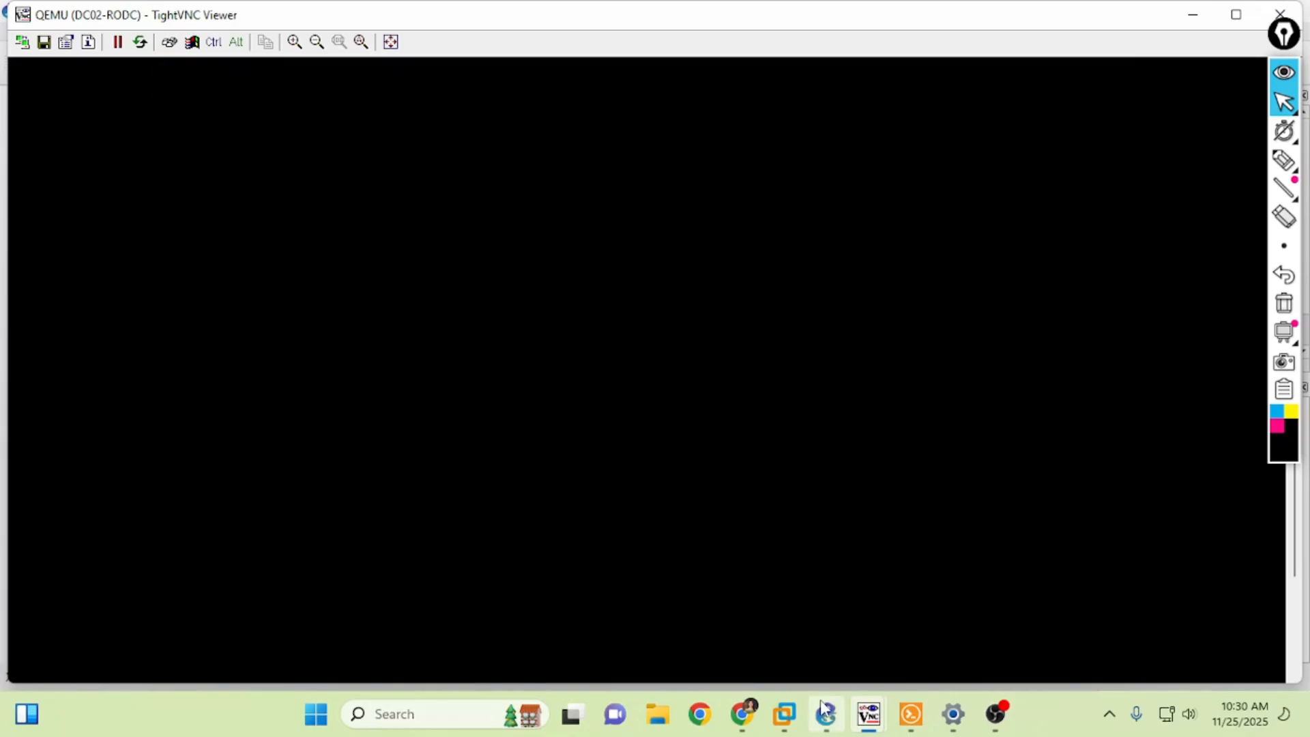
Return to the browser and monitor the frr package installation logs on both HQ and SITE-A
click(742, 715)
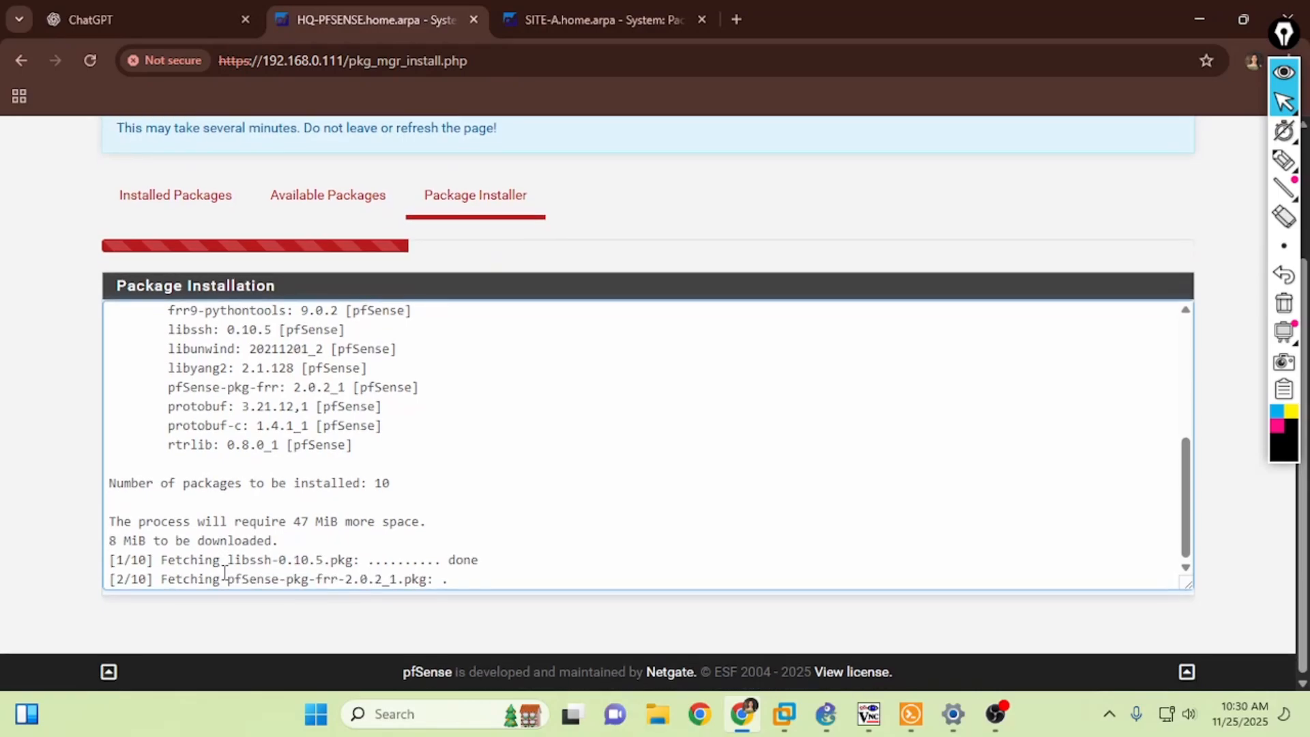
key(ctrl+Tab)
scroll(289, 580, down, 3)
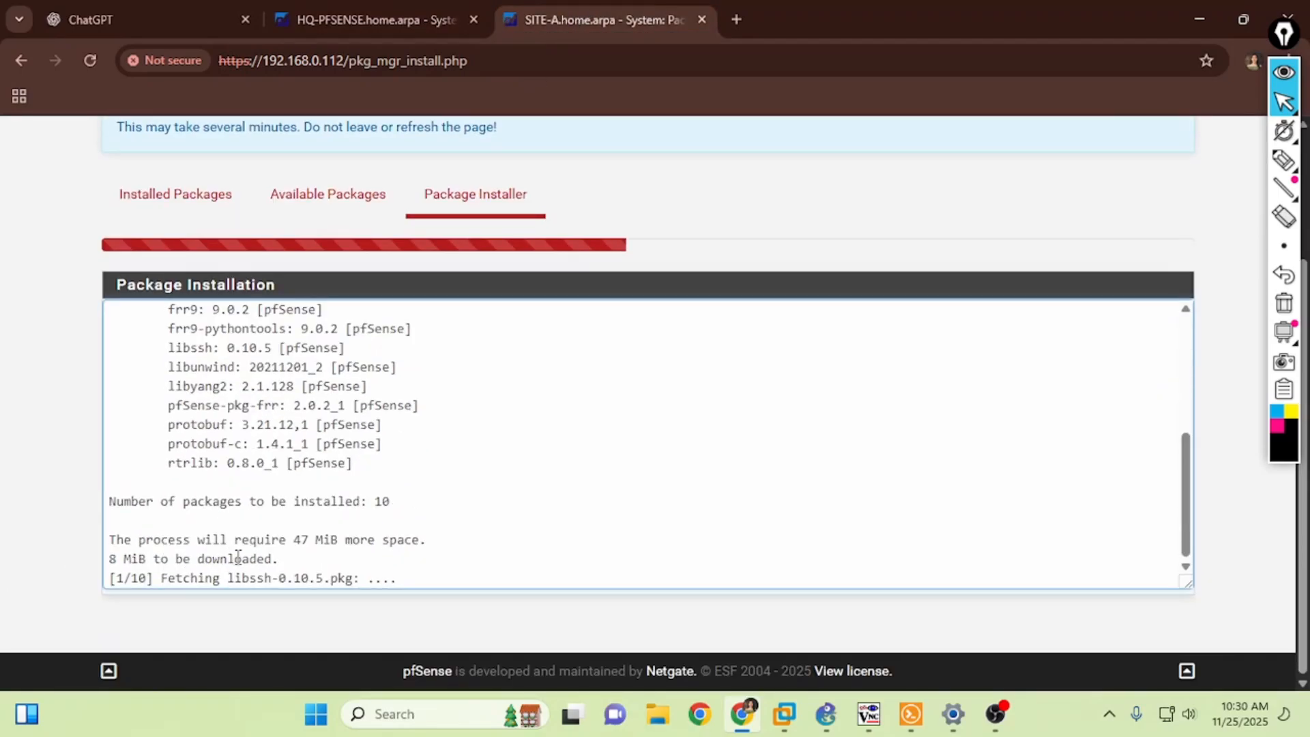
click(426, 14)
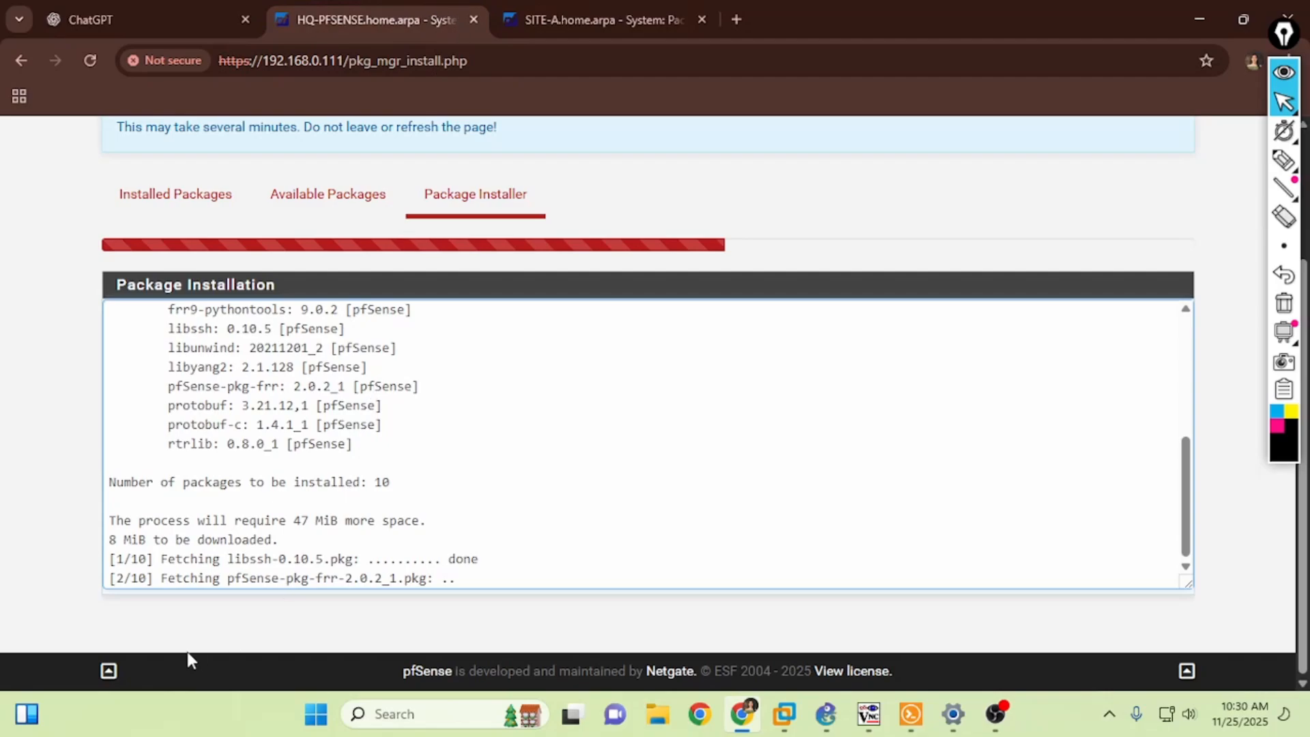
click(519, 14)
click(391, 7)
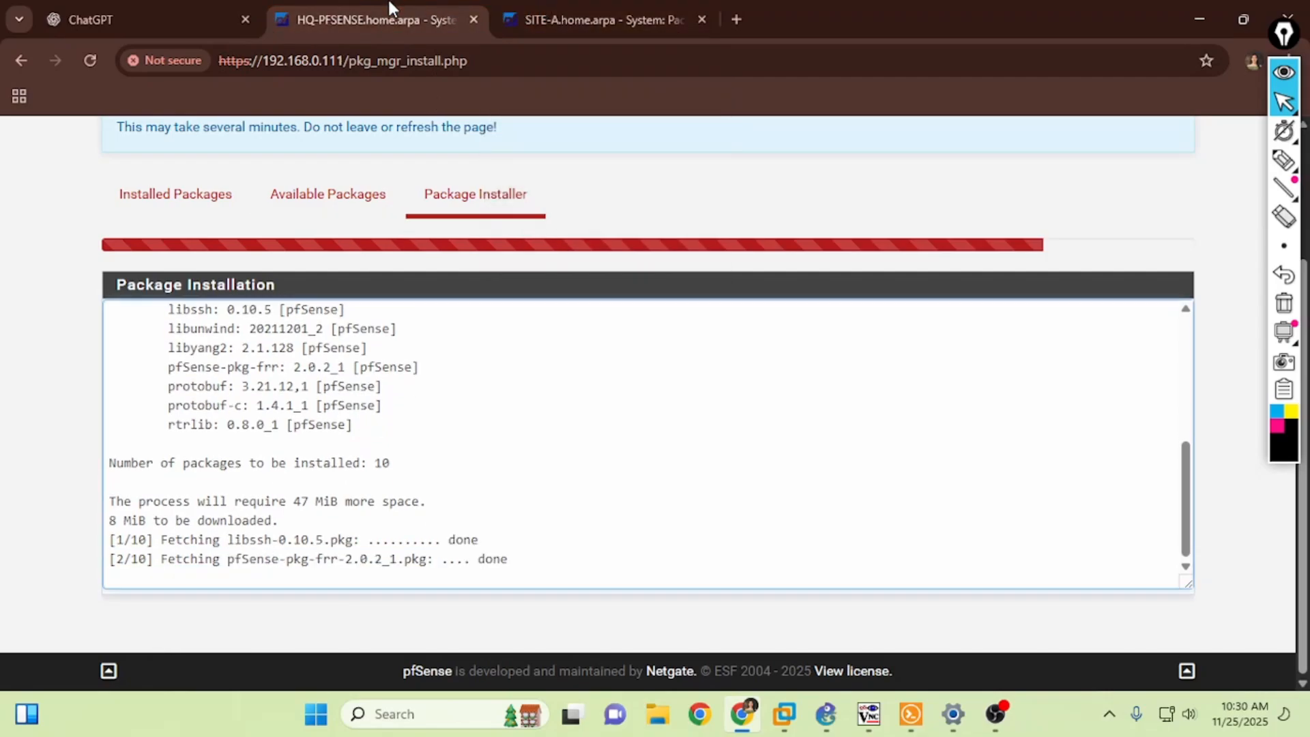
click(536, 6)
mouse_move(800, 735)
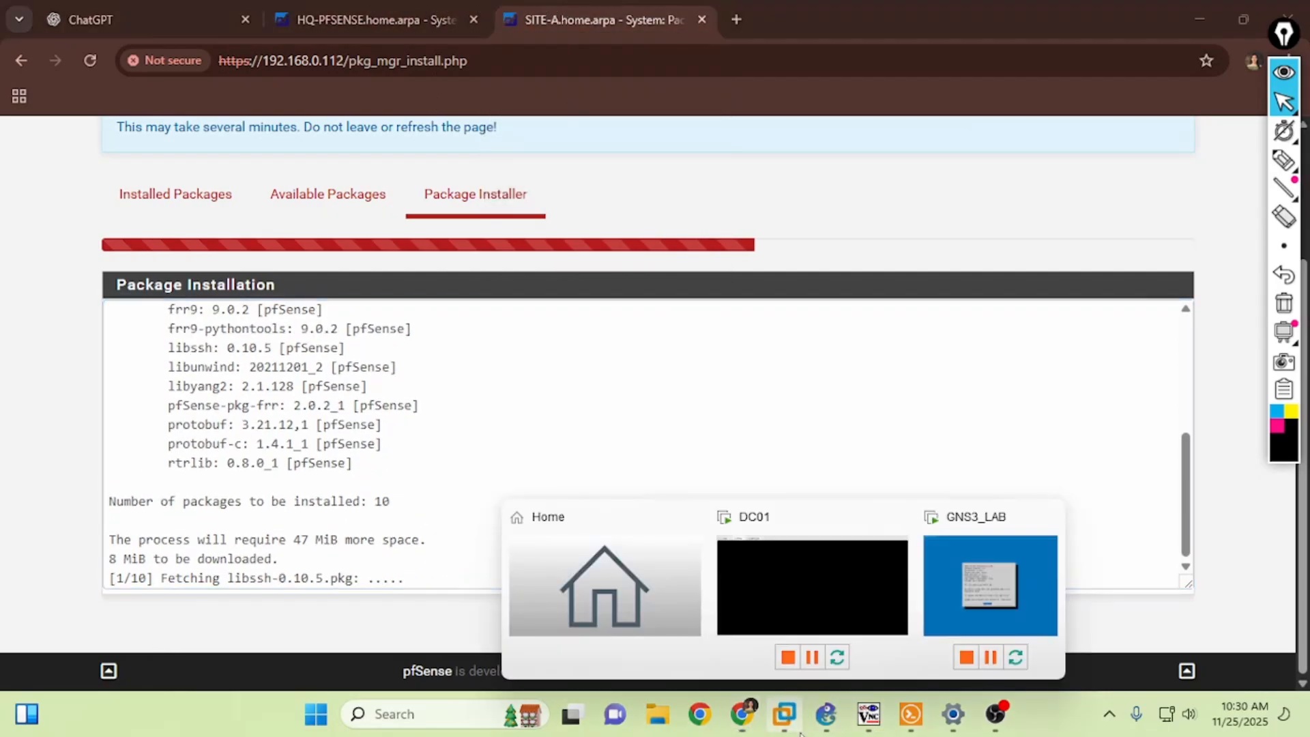
Bring up the DC02-RODC console and open the Administrator sign-in prompt from its lock screen
click(826, 714)
click(1285, 161)
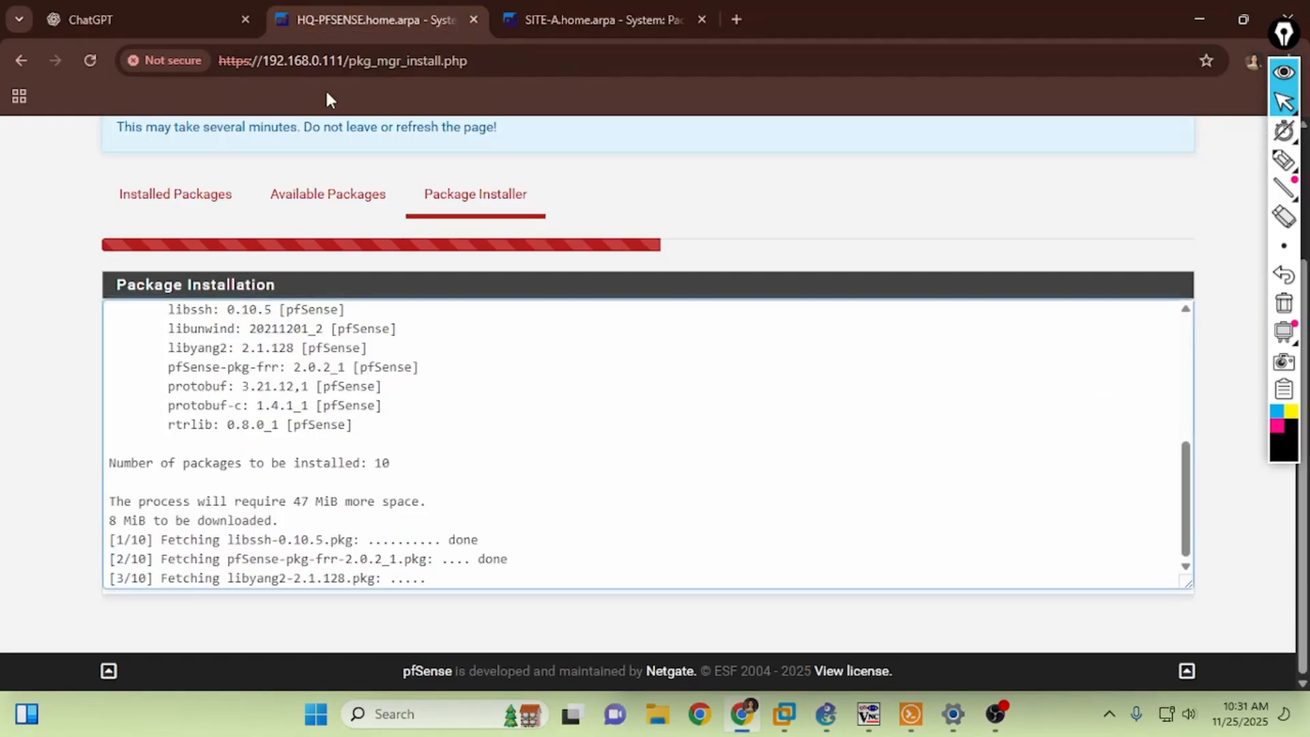
mouse_move(881, 715)
click(1126, 621)
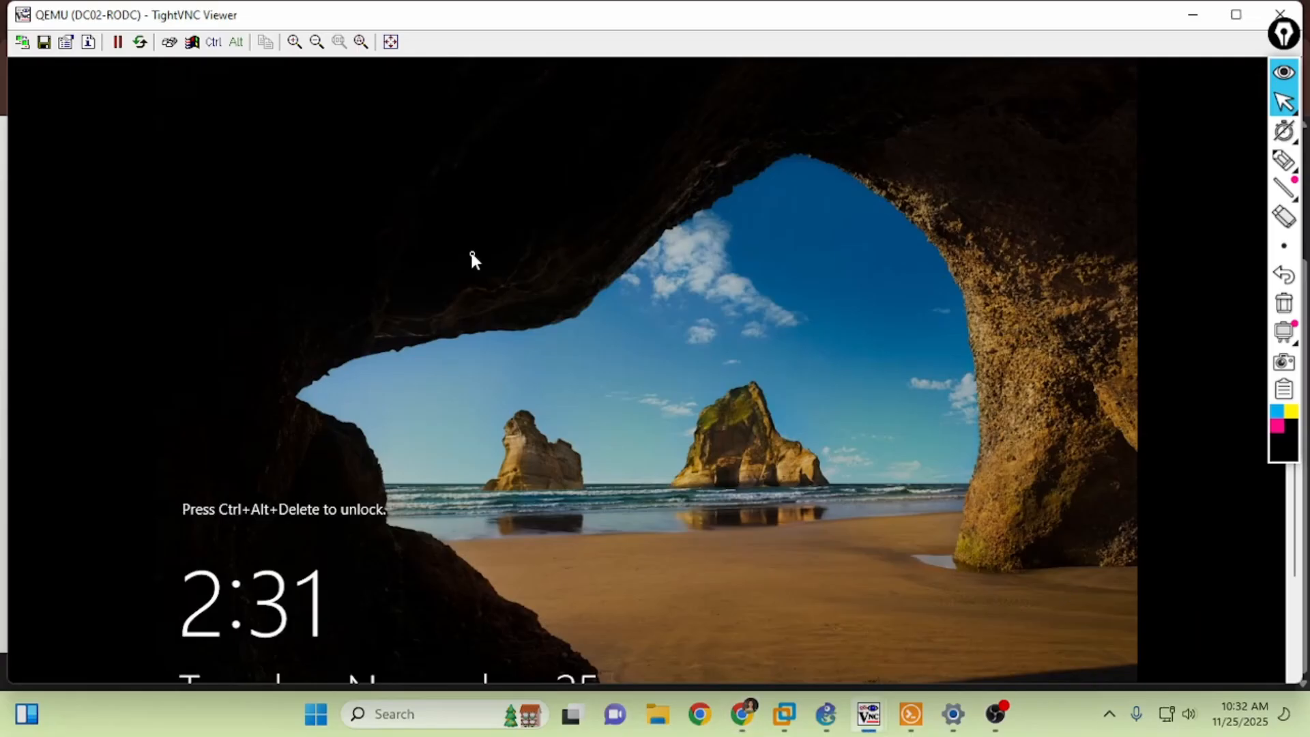
click(169, 41)
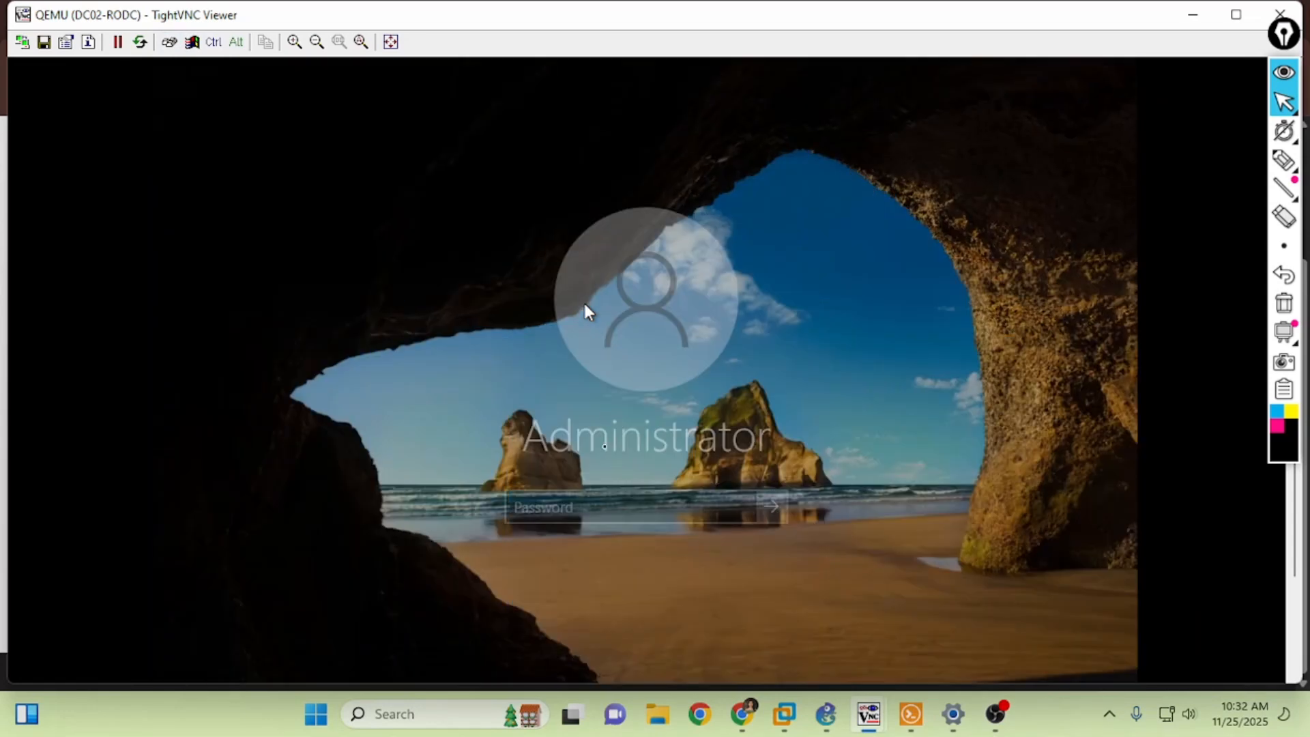
Check the frr installation log on HQ in the browser and return to the GNS3 topology with the annotation pen ready
mouse_move(734, 712)
click(737, 648)
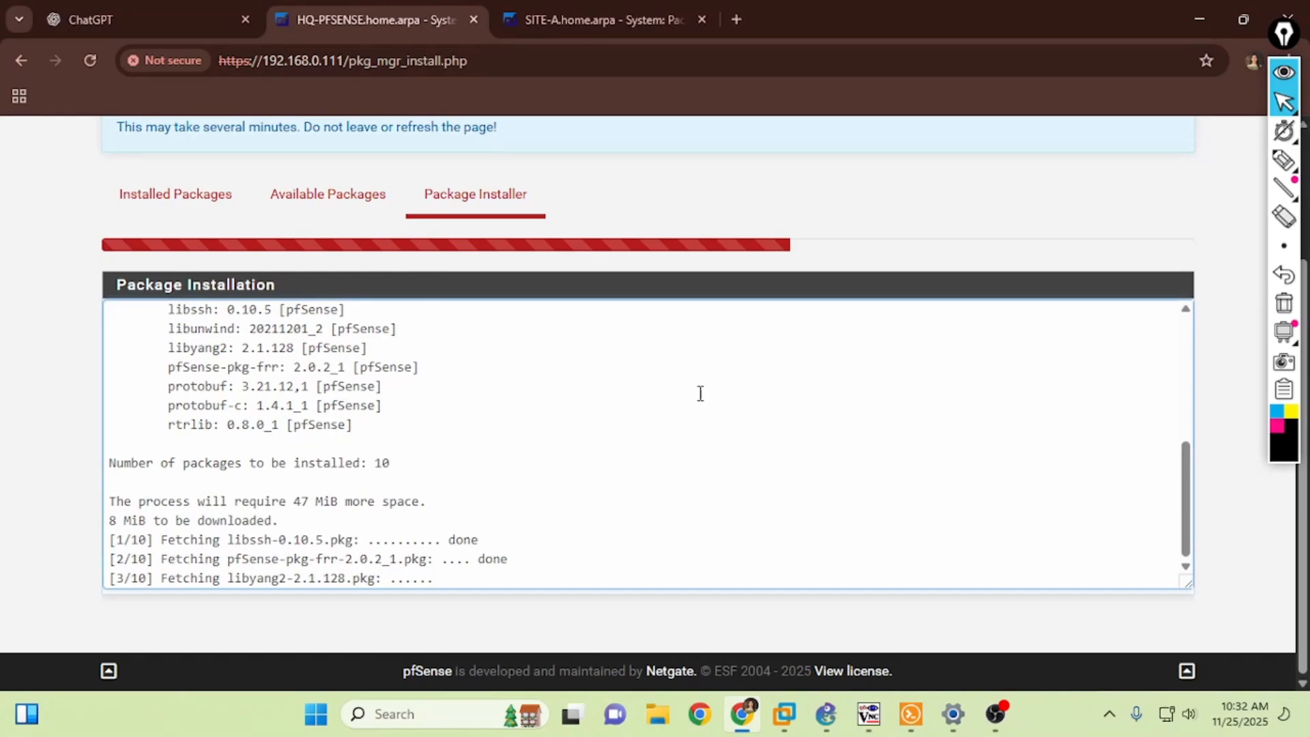
click(827, 714)
click(1284, 161)
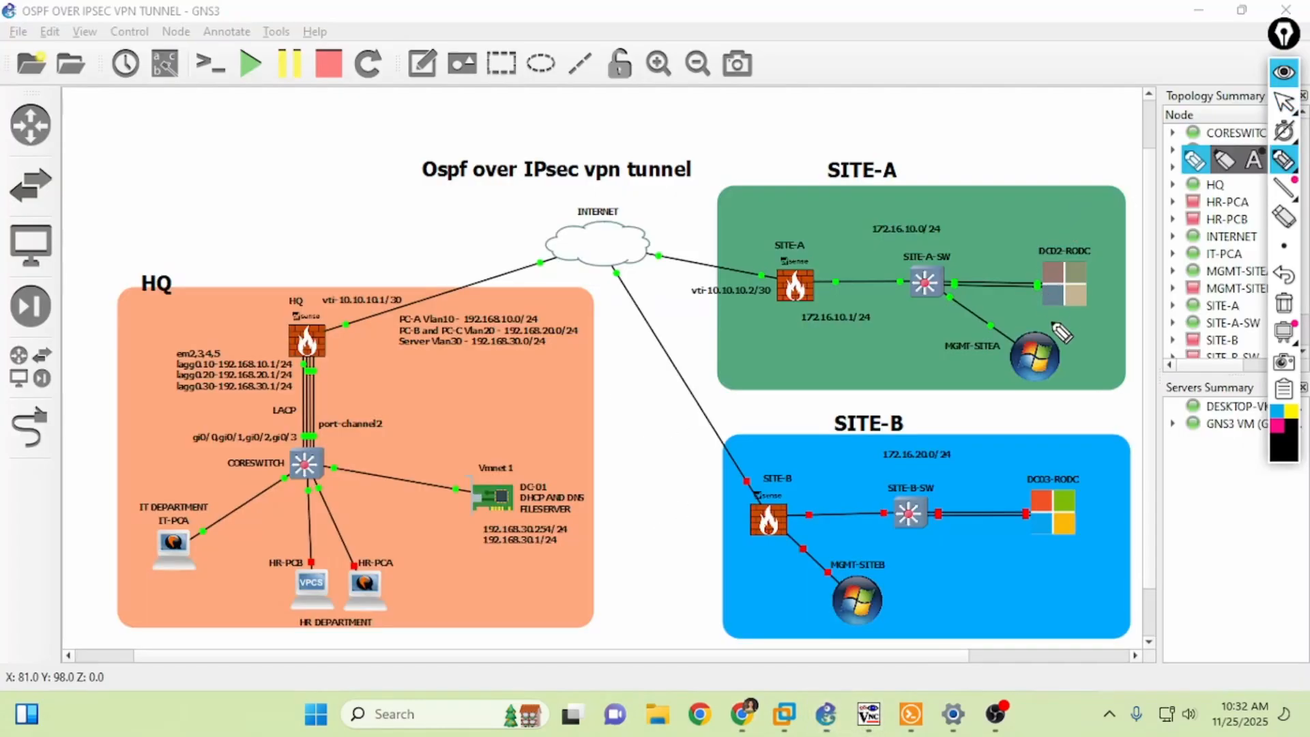
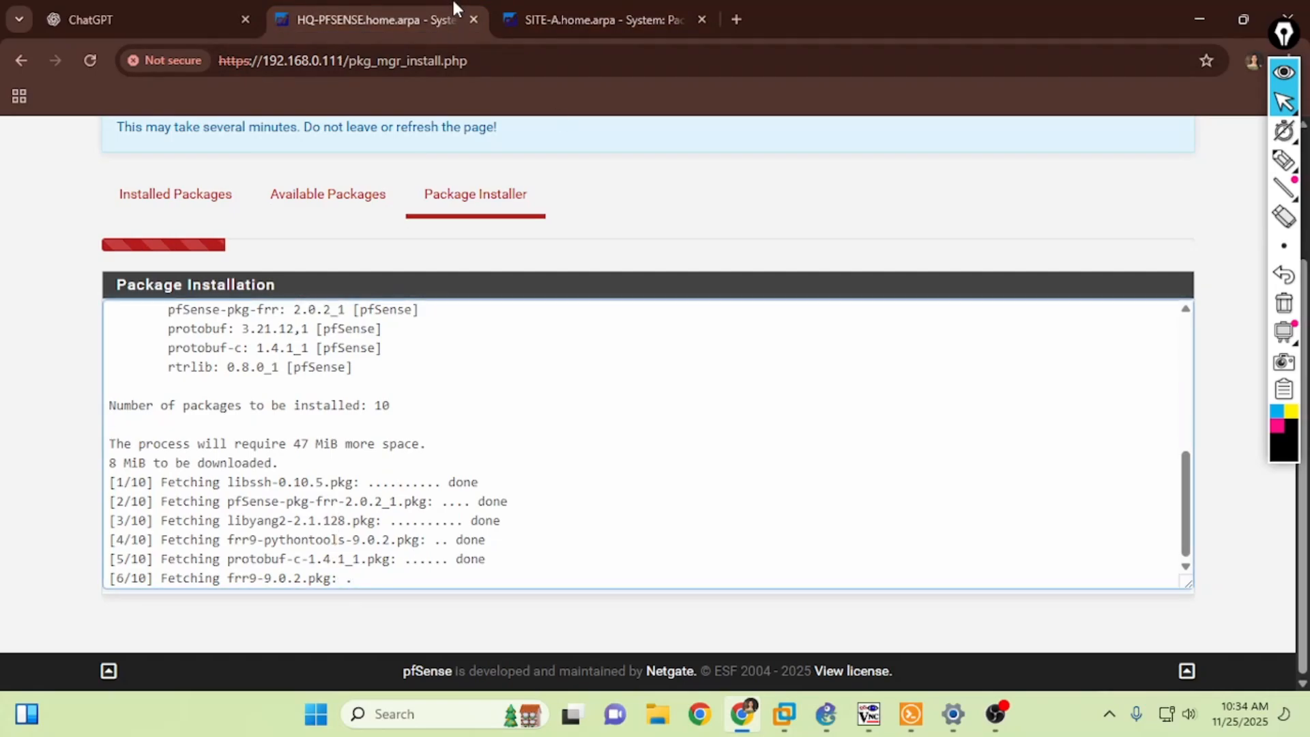
Return to the browser and examine the package download lines in SITE-A's frr installation log
key(alt+Tab)
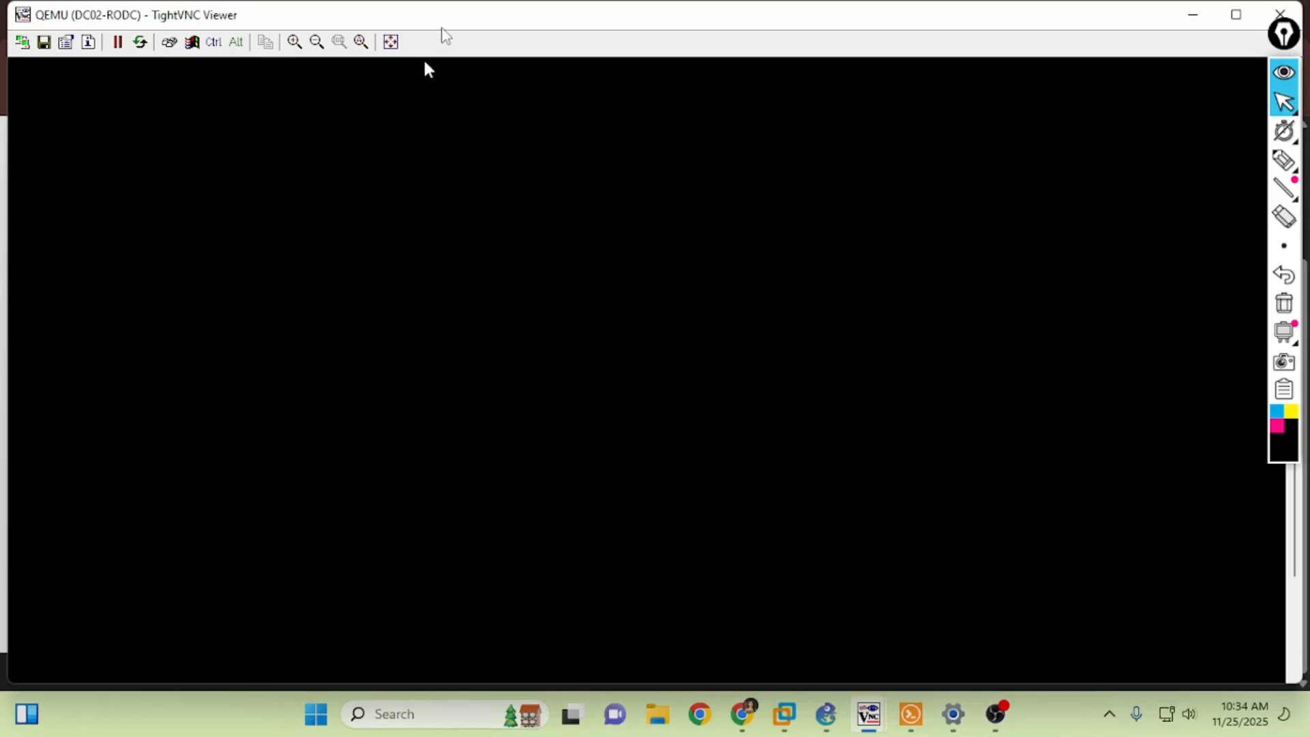
mouse_move(441, 23)
mouse_down()
mouse_move(397, 167)
mouse_move(449, 24)
mouse_up()
key(alt+Tab)
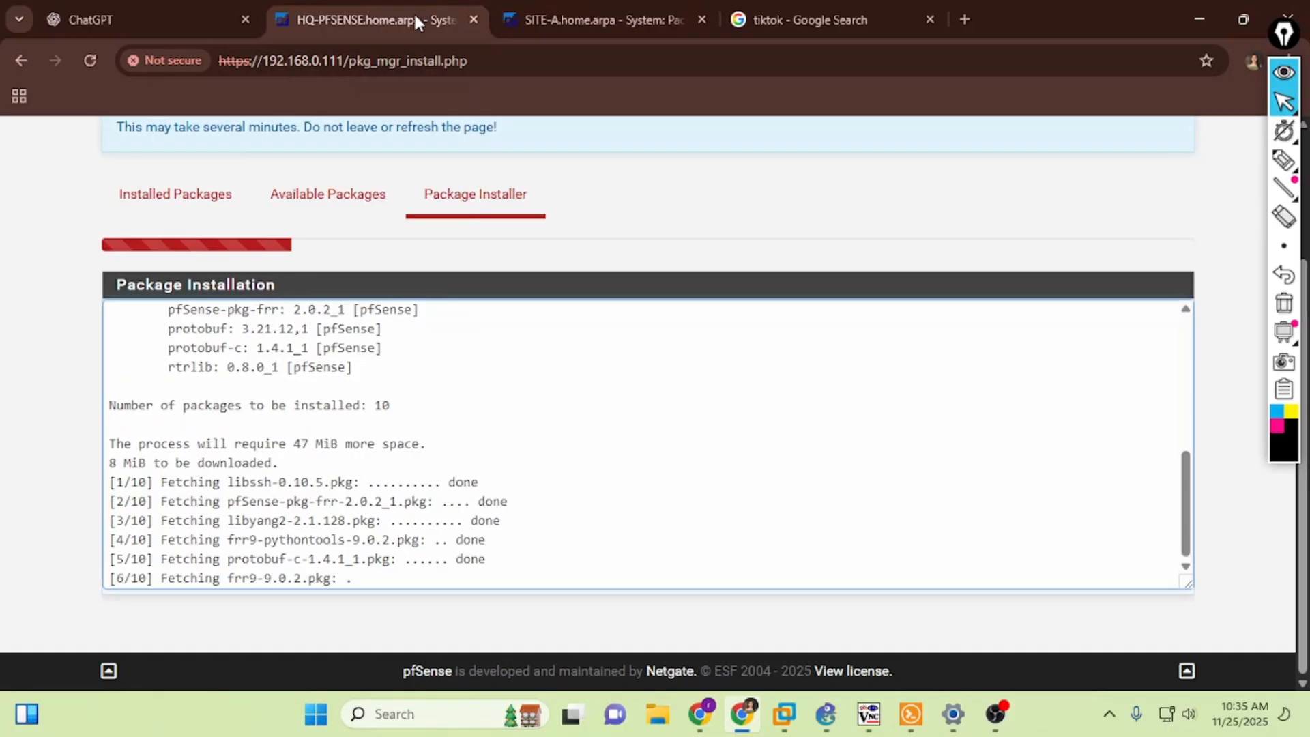
click(563, 17)
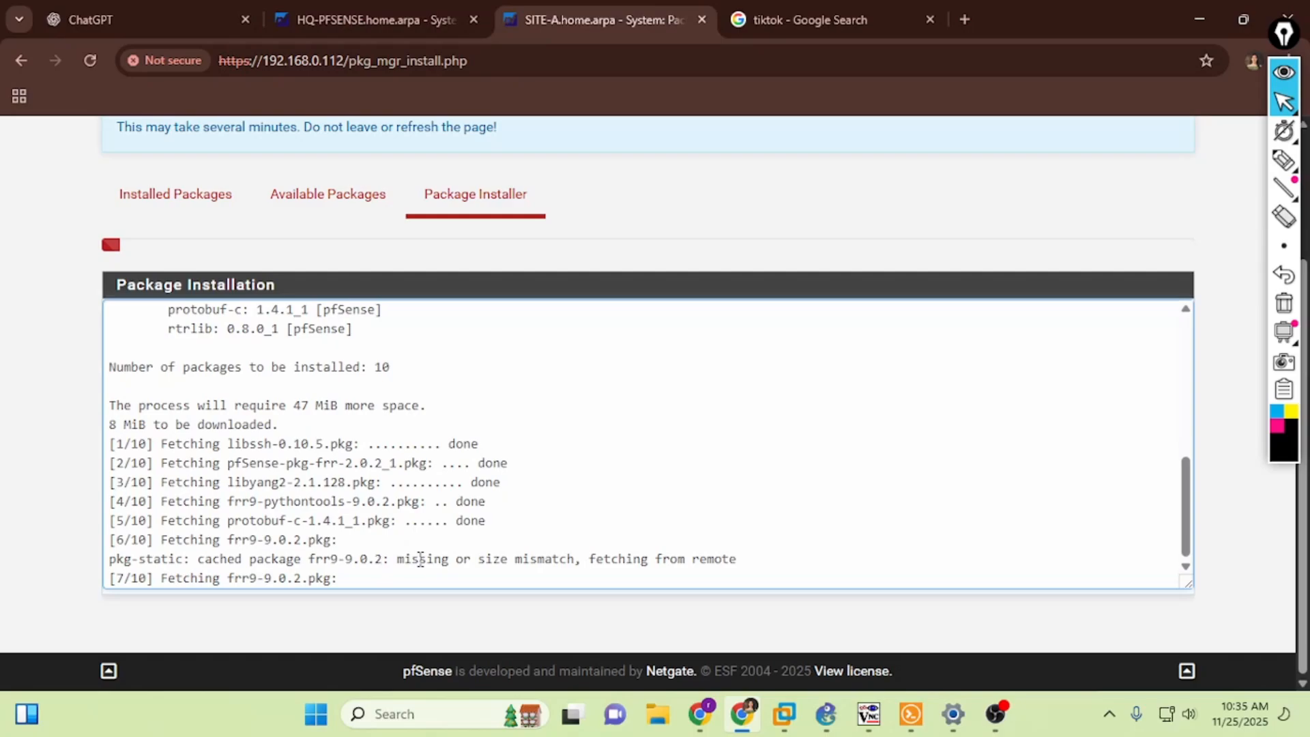
drag(453, 577, 168, 497)
drag(107, 421, 498, 522)
click(588, 580)
drag(131, 520, 108, 405)
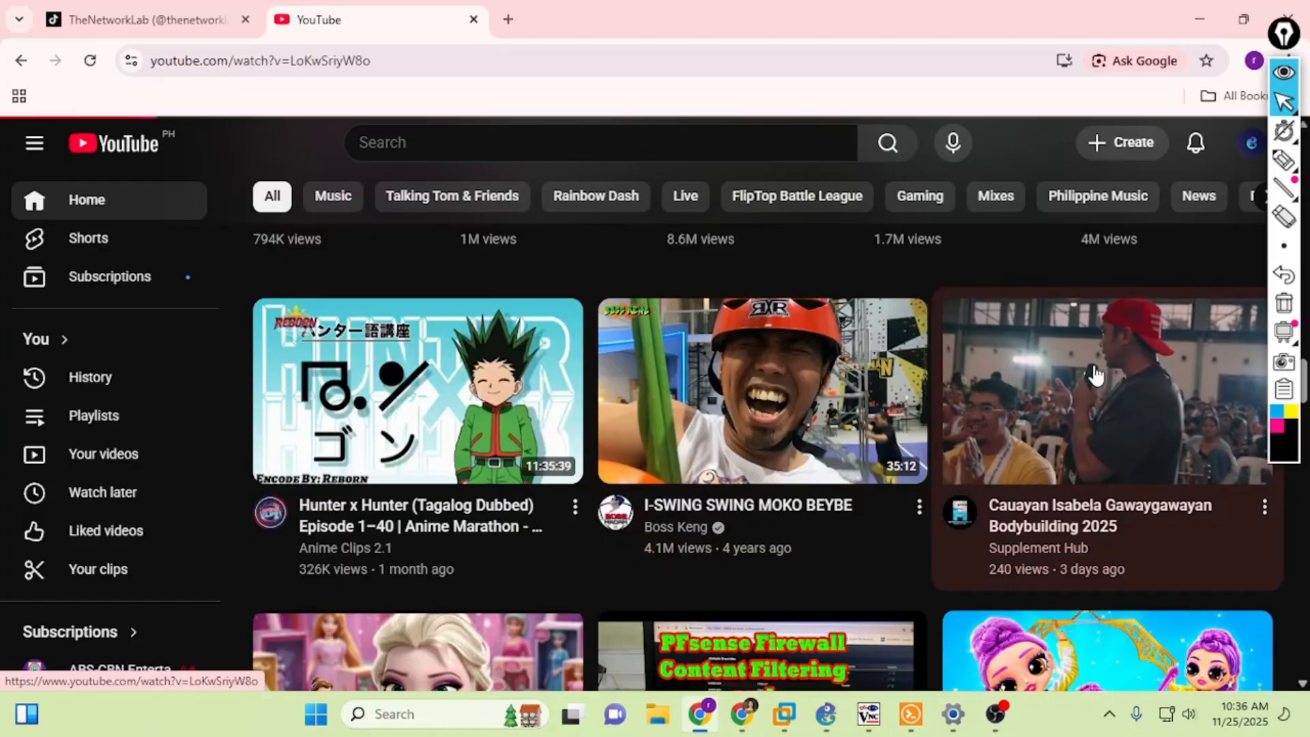
click(1096, 383)
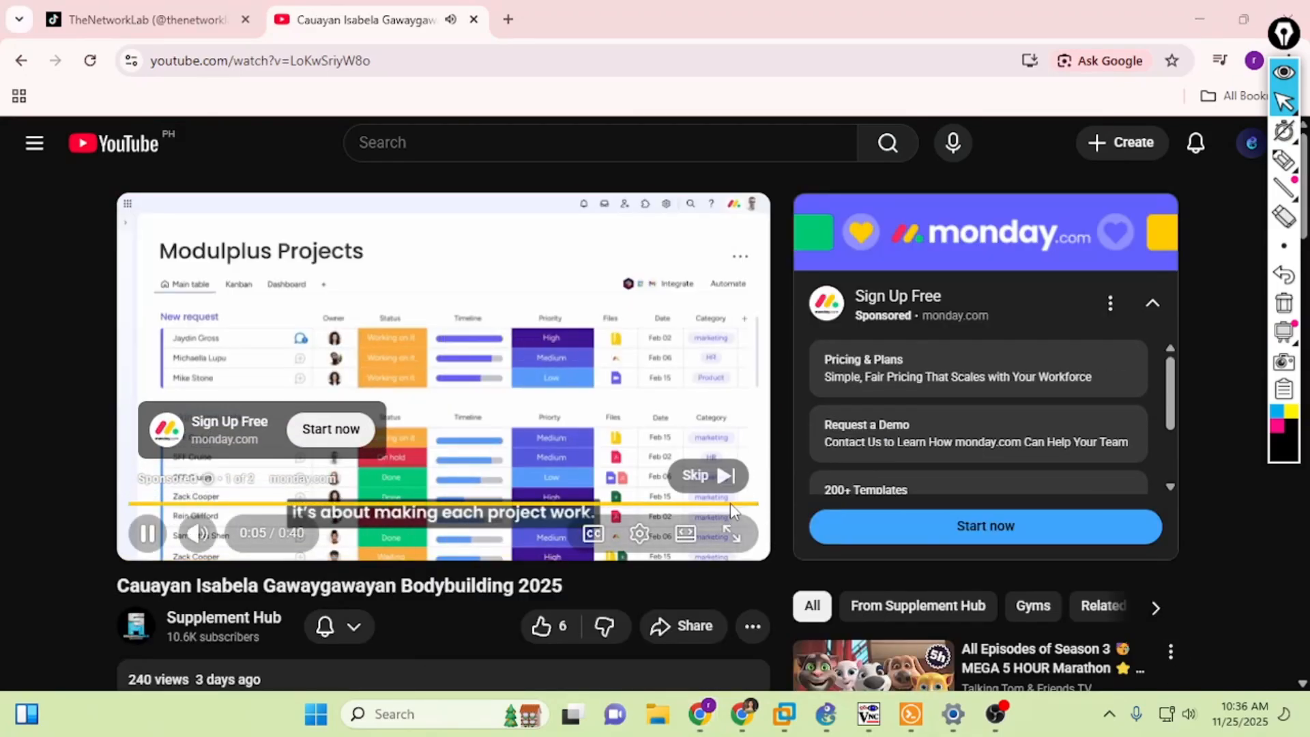
click(713, 478)
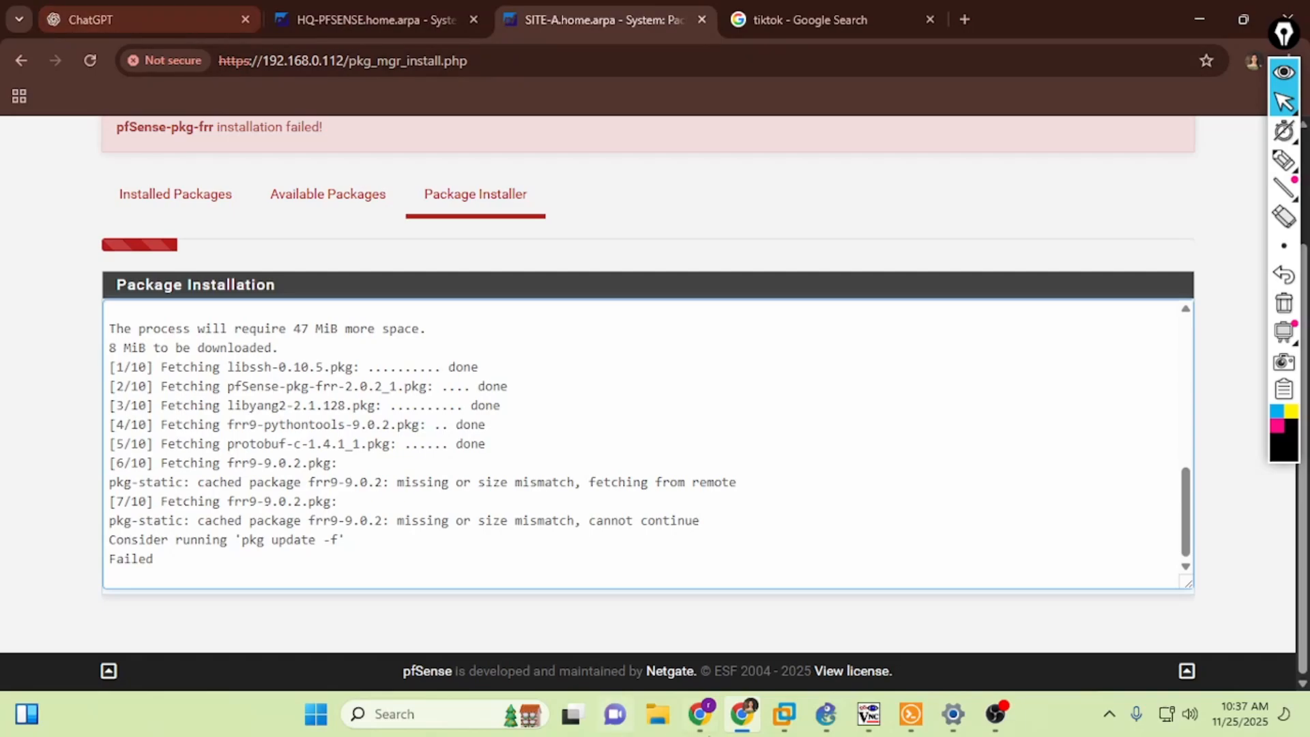
click(700, 714)
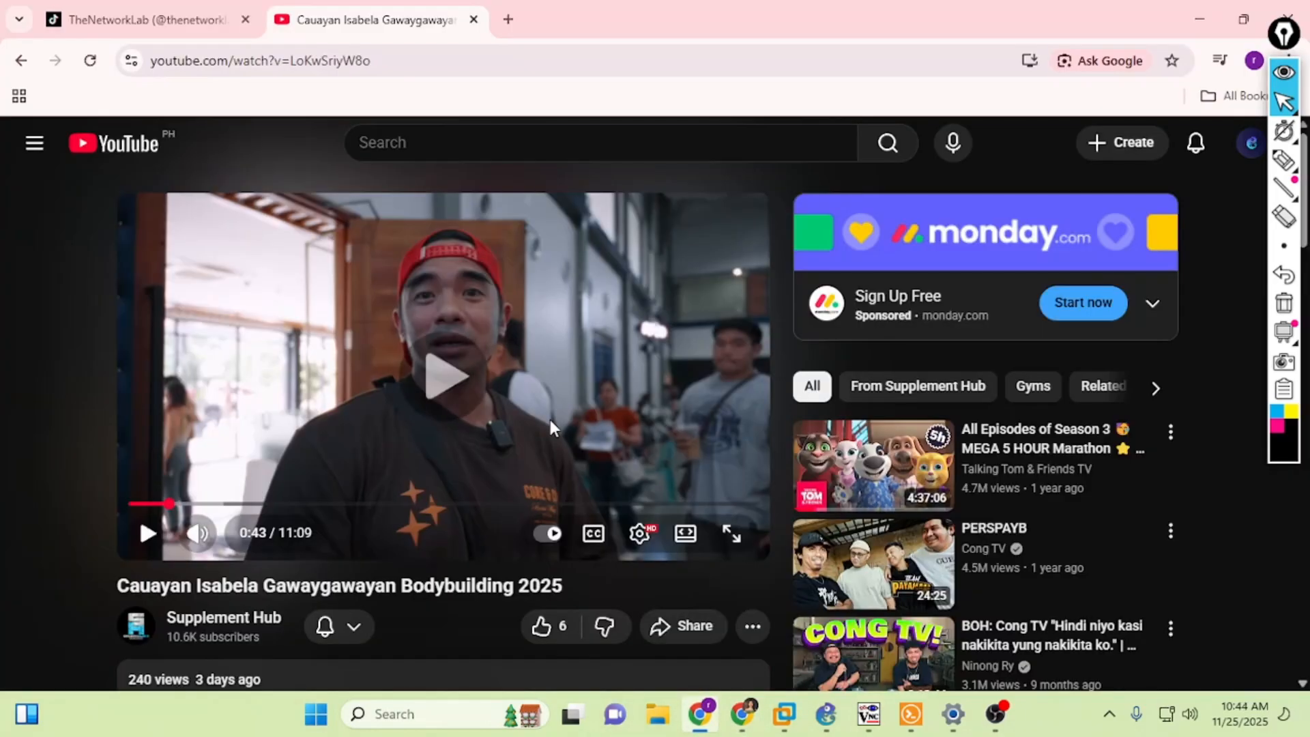
click(550, 419)
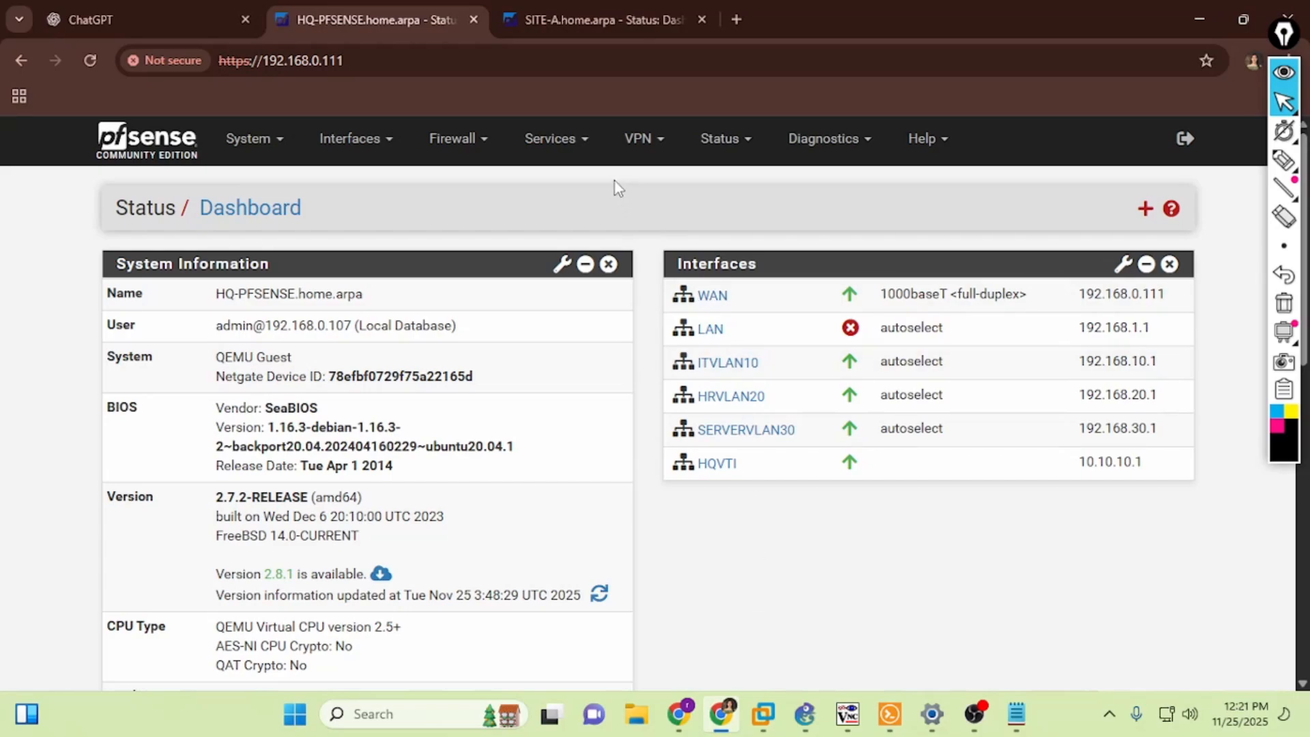
Check the services offered on both the HQ and SITE-A firewalls for FRR entries
click(586, 145)
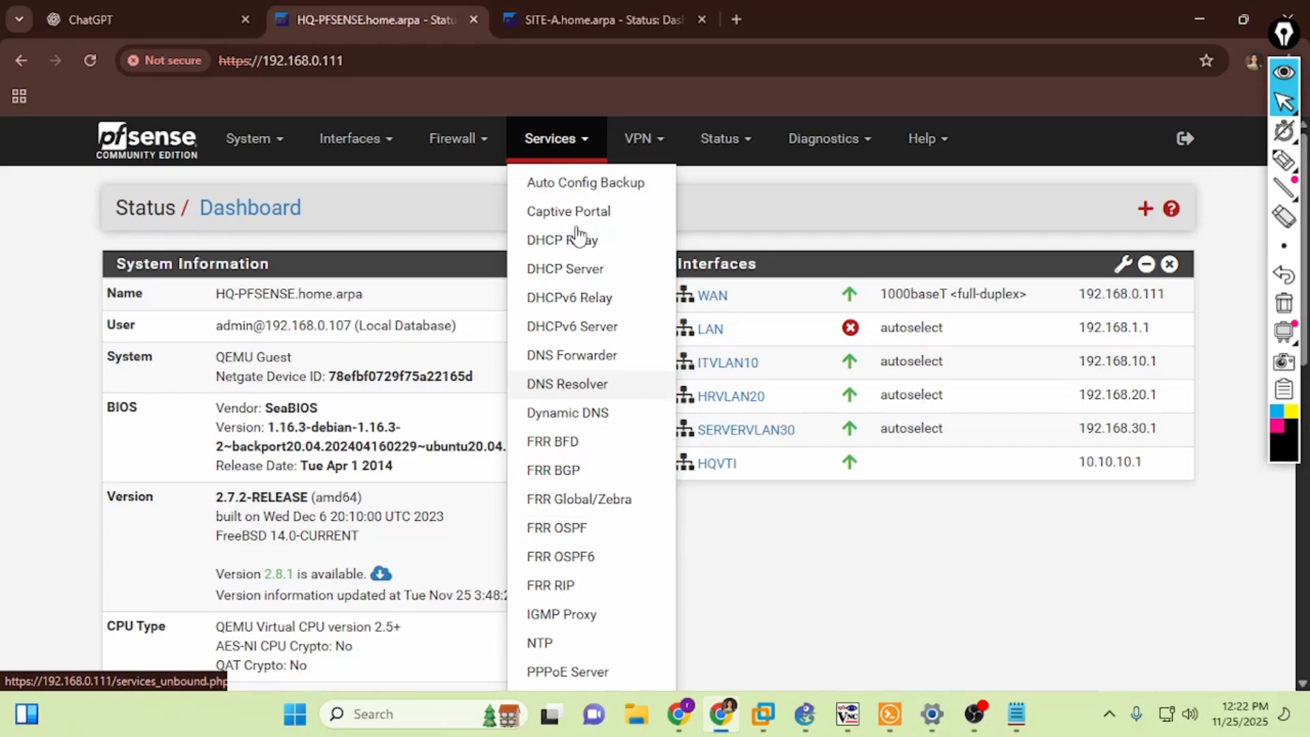
click(601, 19)
click(559, 140)
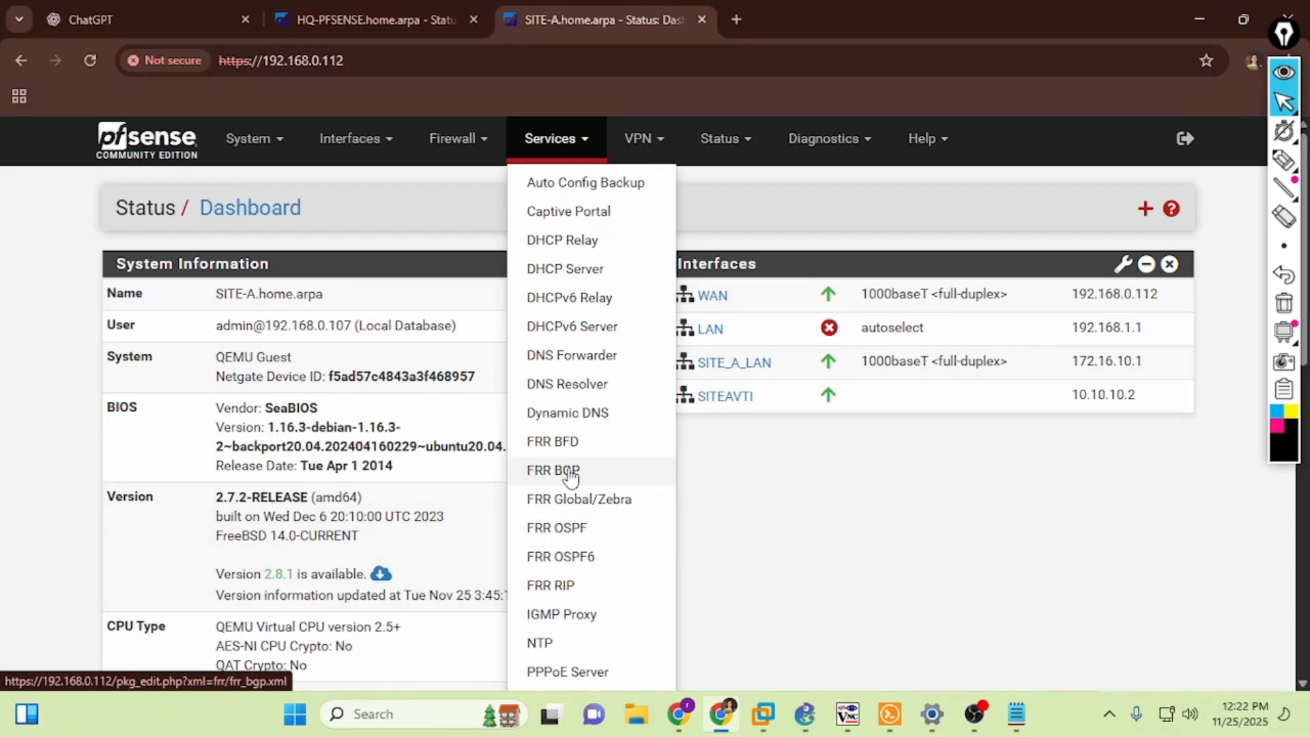
click(760, 505)
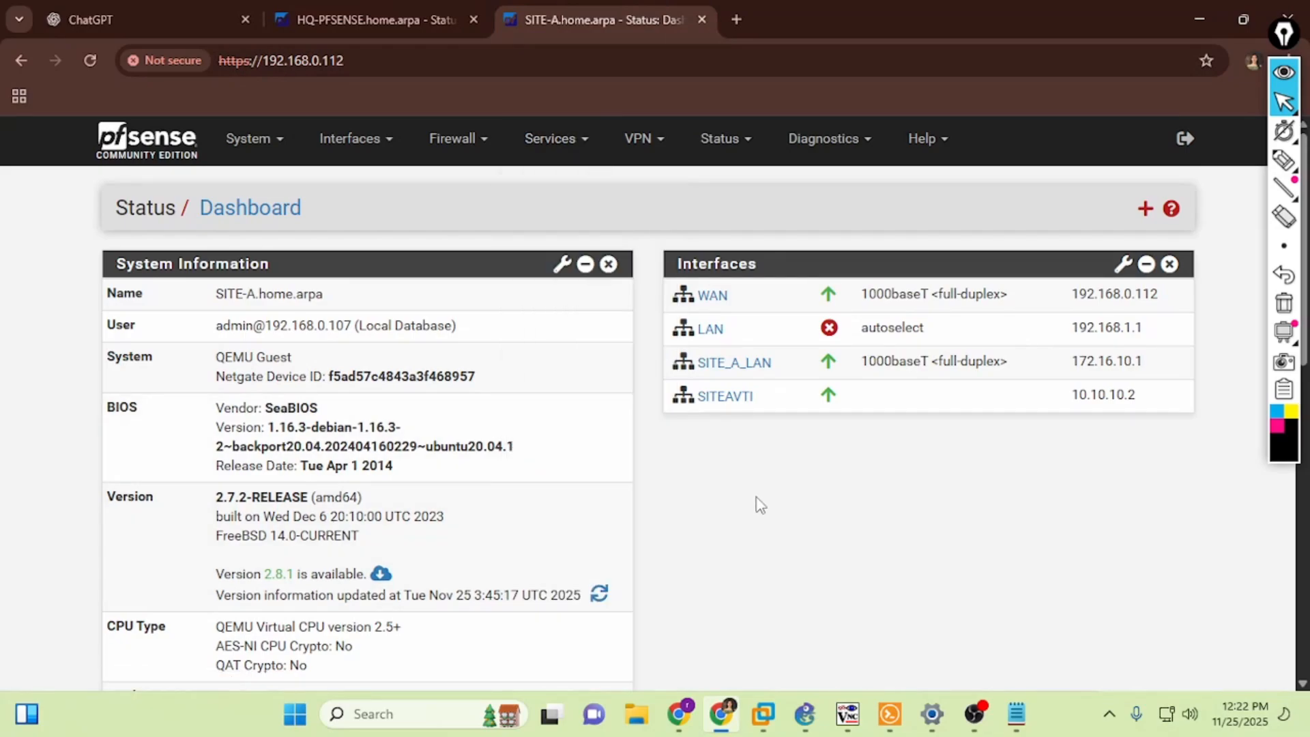
Open the package manager on SITE-A and search the available packages for frr
click(256, 139)
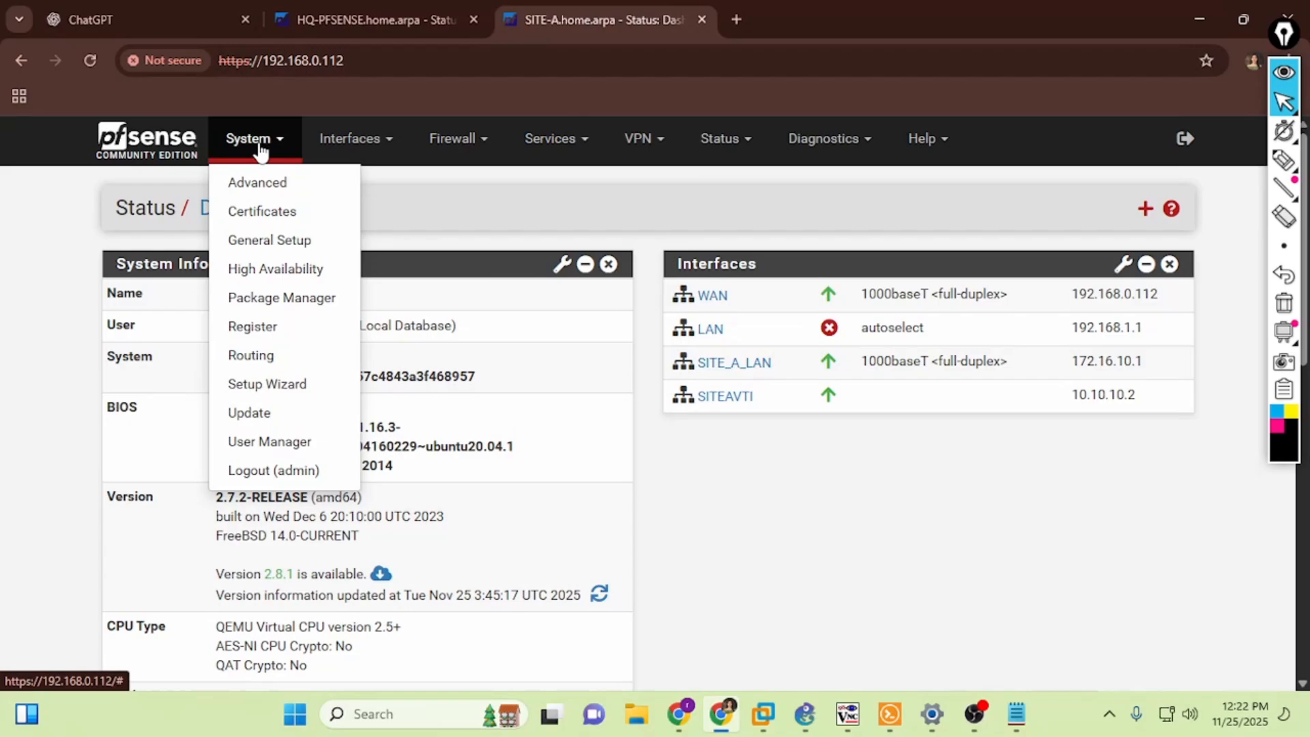
click(259, 295)
click(336, 274)
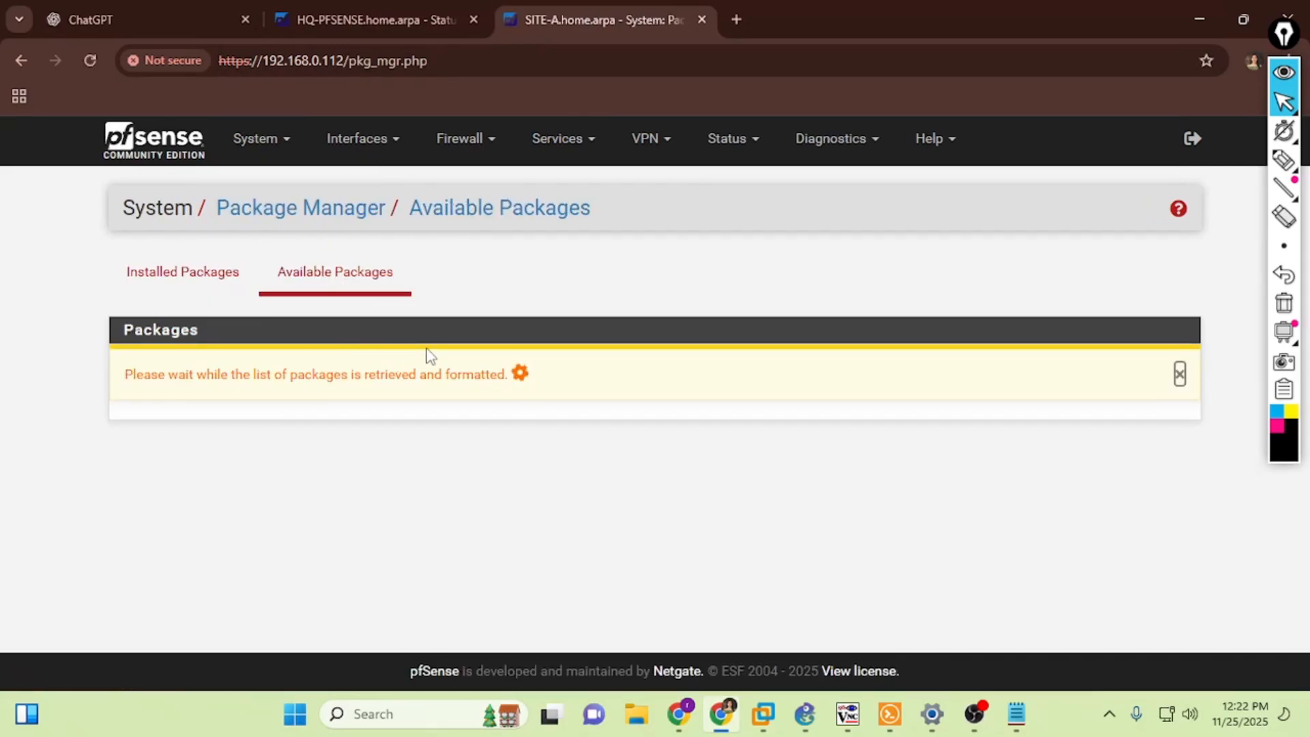
click(481, 364)
text(frr)
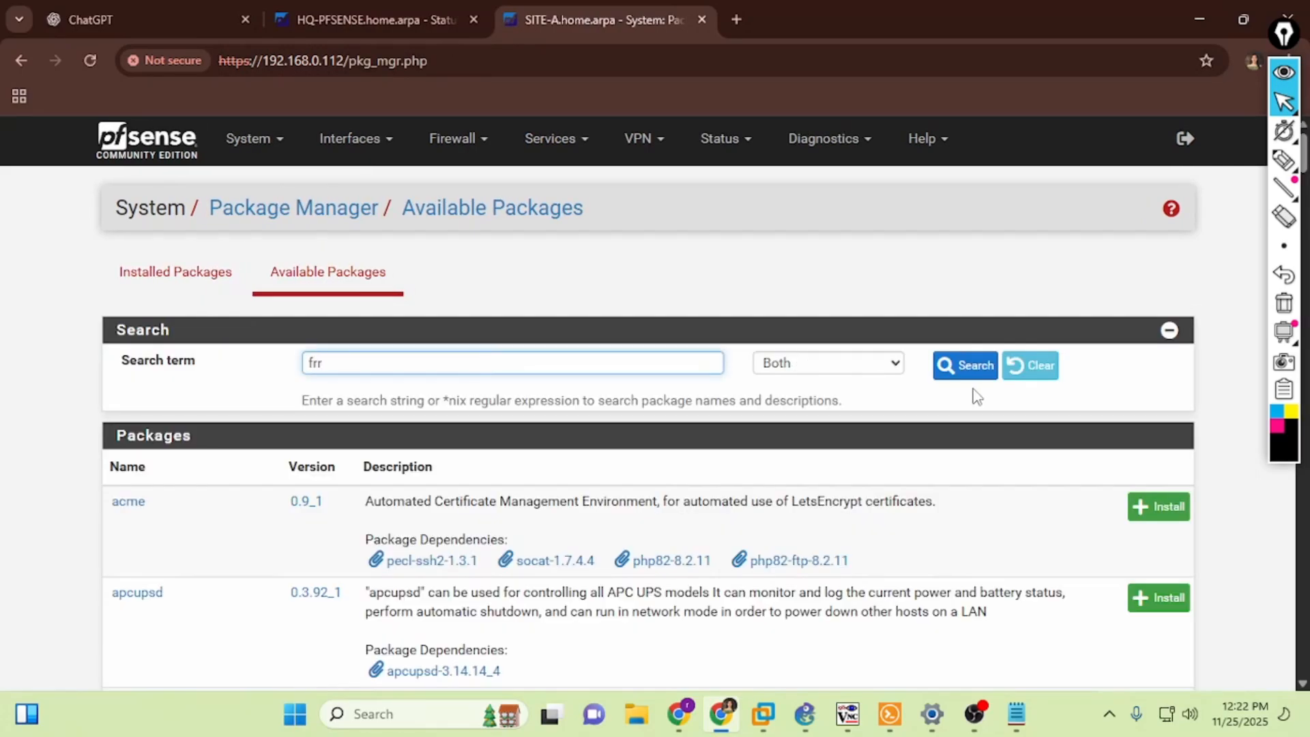
key(Return)
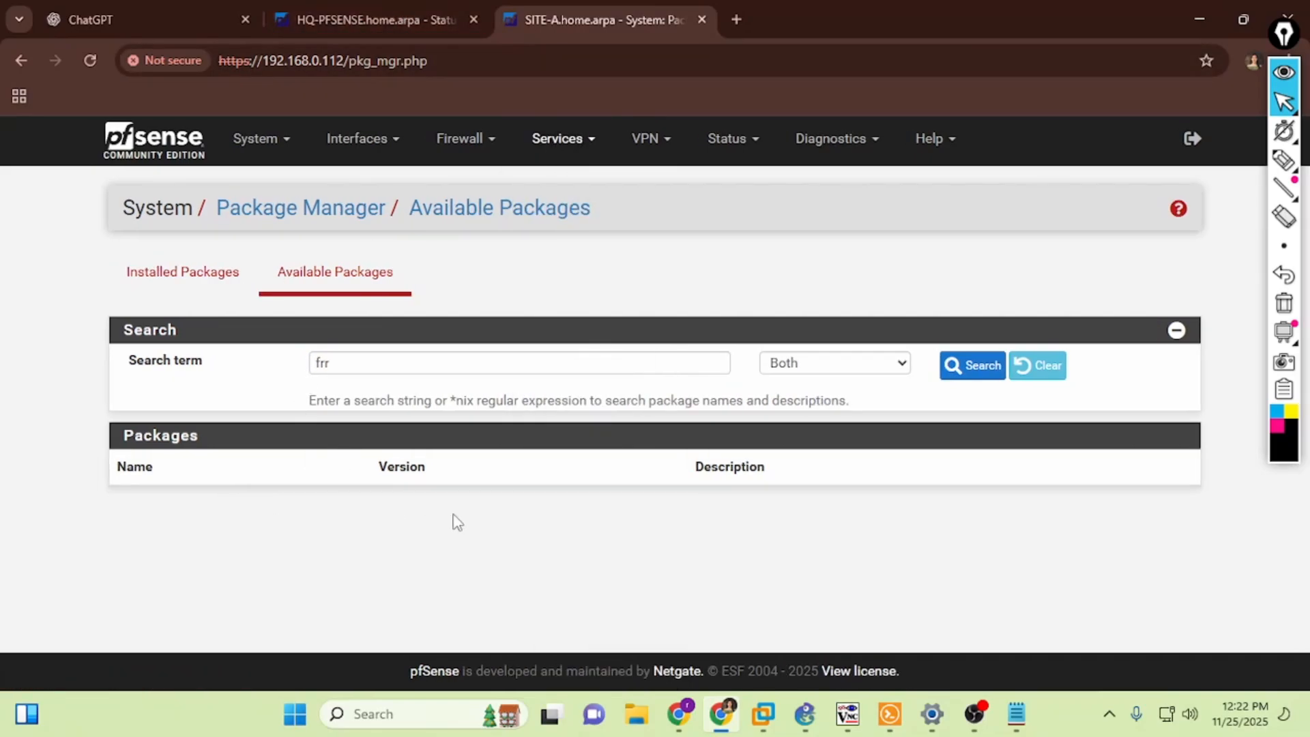
Highlight the pkg update, clean and install commands in Notepad, enter the SITE-A console shell with option 8, and return to the browser
click(1017, 714)
mouse_move(874, 263)
mouse_down()
mouse_move(681, 243)
mouse_move(644, 217)
mouse_move(893, 272)
mouse_up()
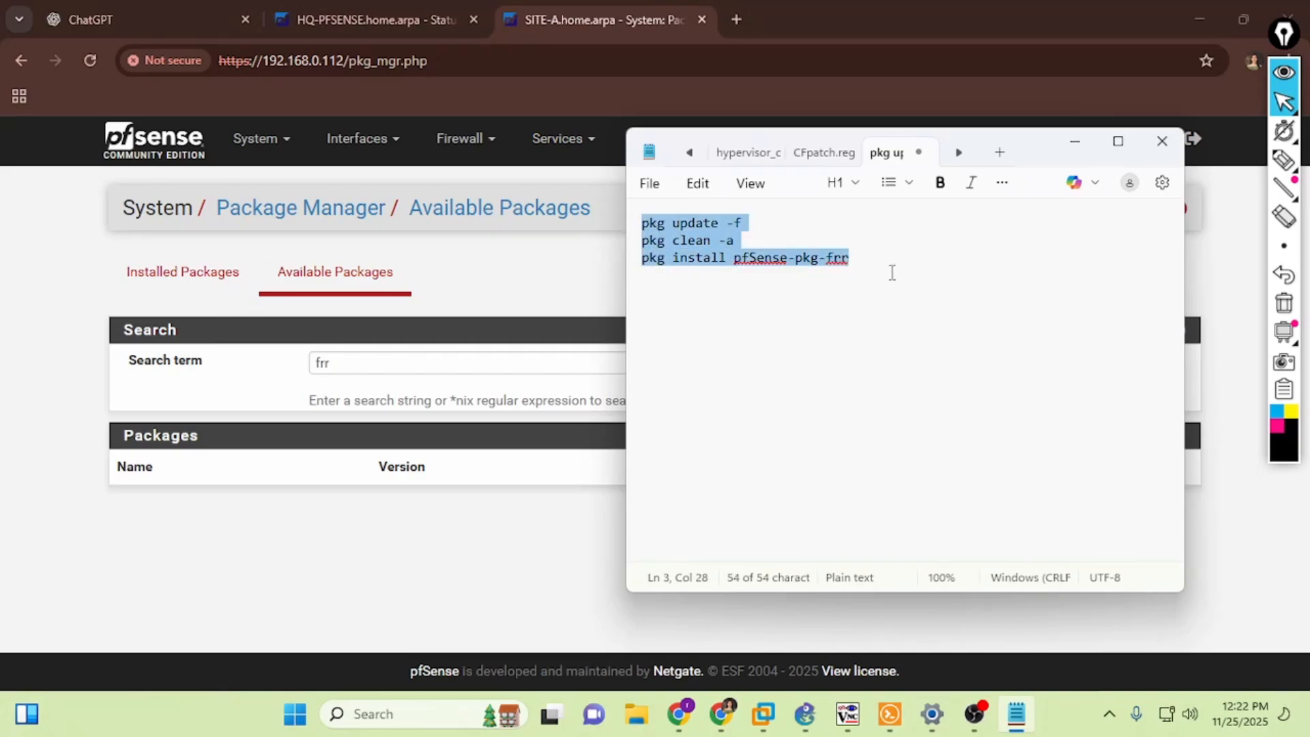
click(847, 714)
click(706, 621)
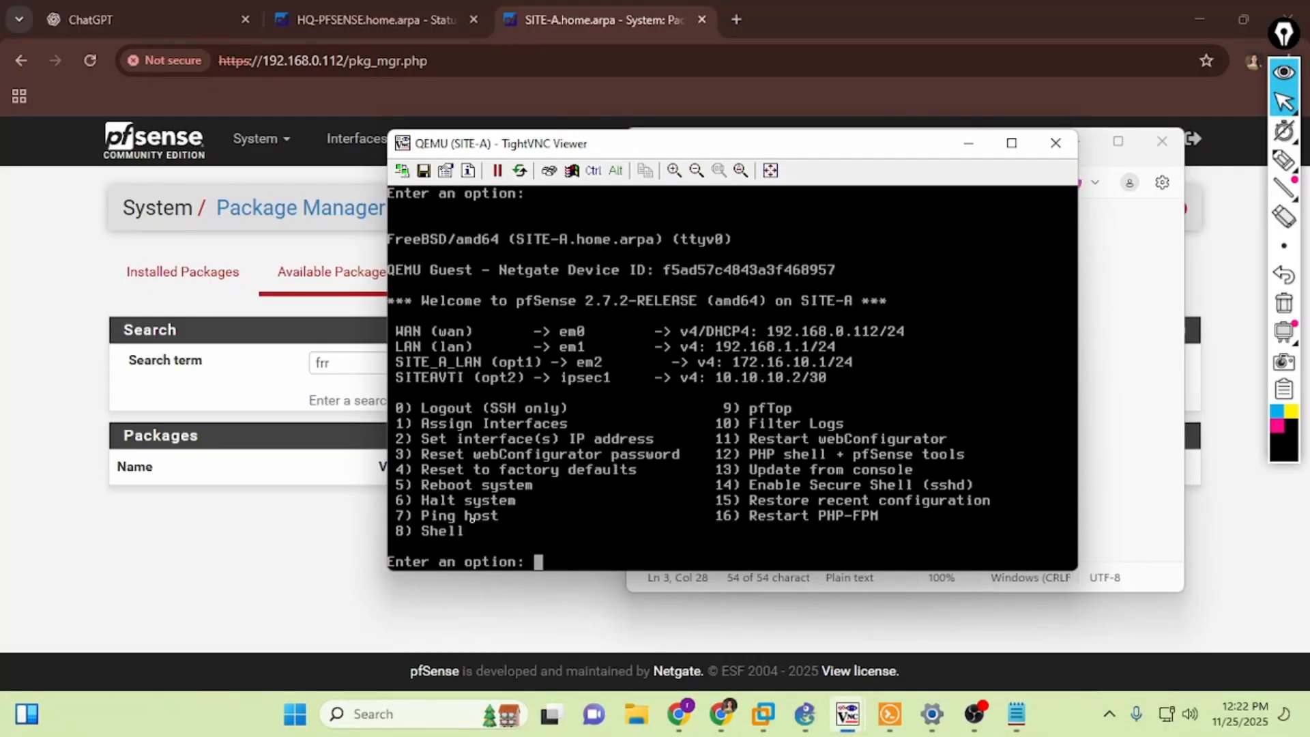
text(8)
key(Return)
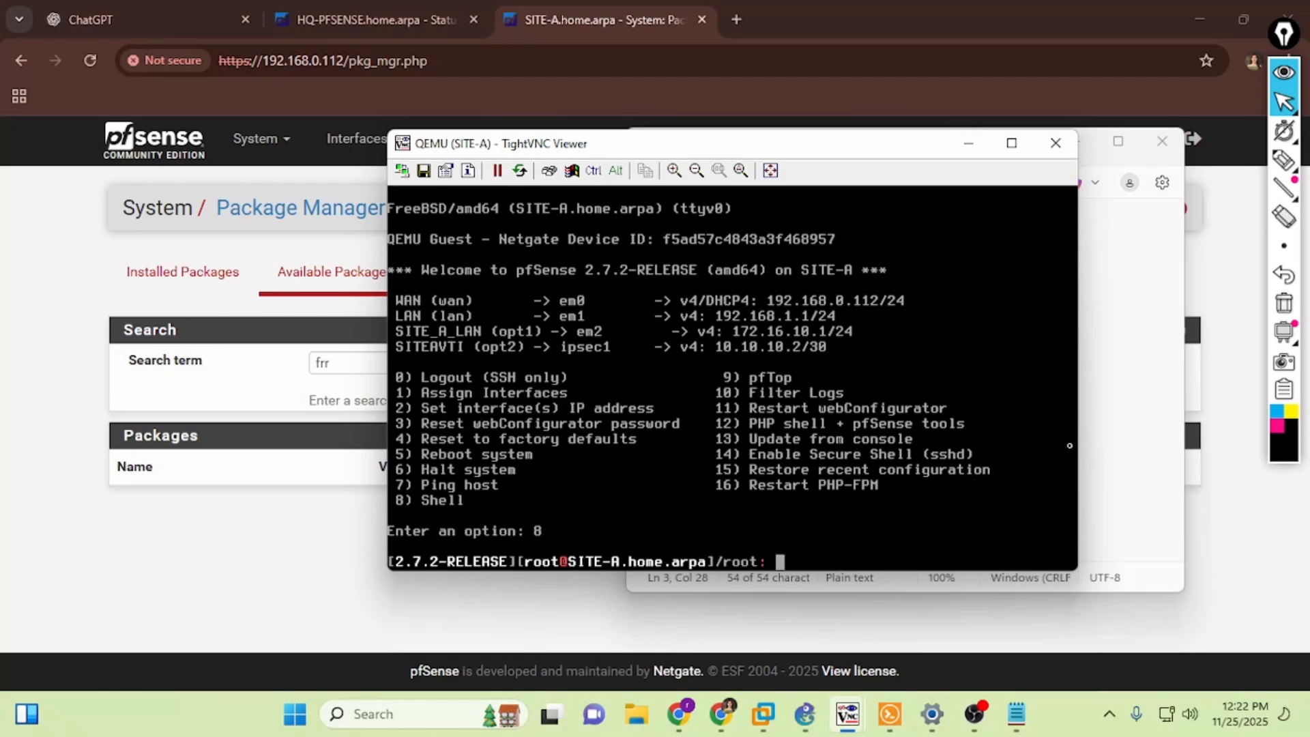
click(1092, 440)
click(301, 546)
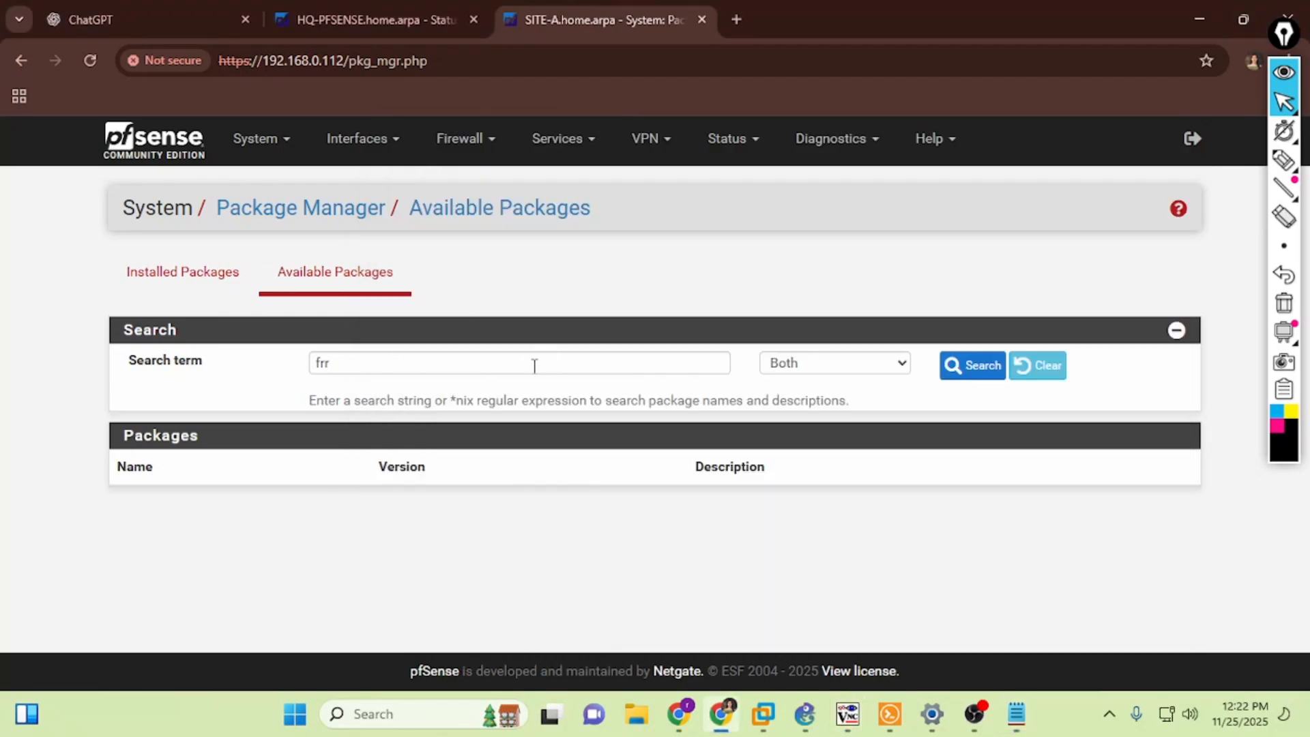
Open the list of available packages in the package manager on HQ
key(ctrl+shift+Tab)
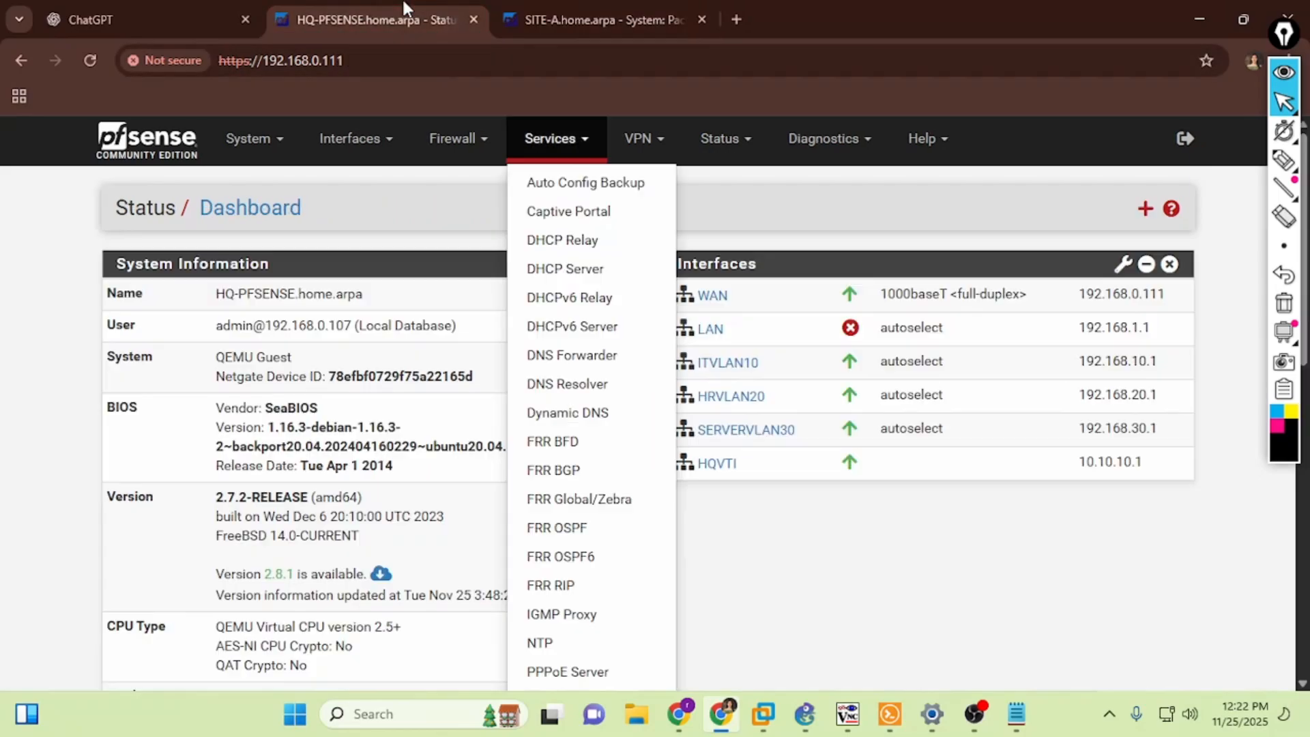
click(255, 139)
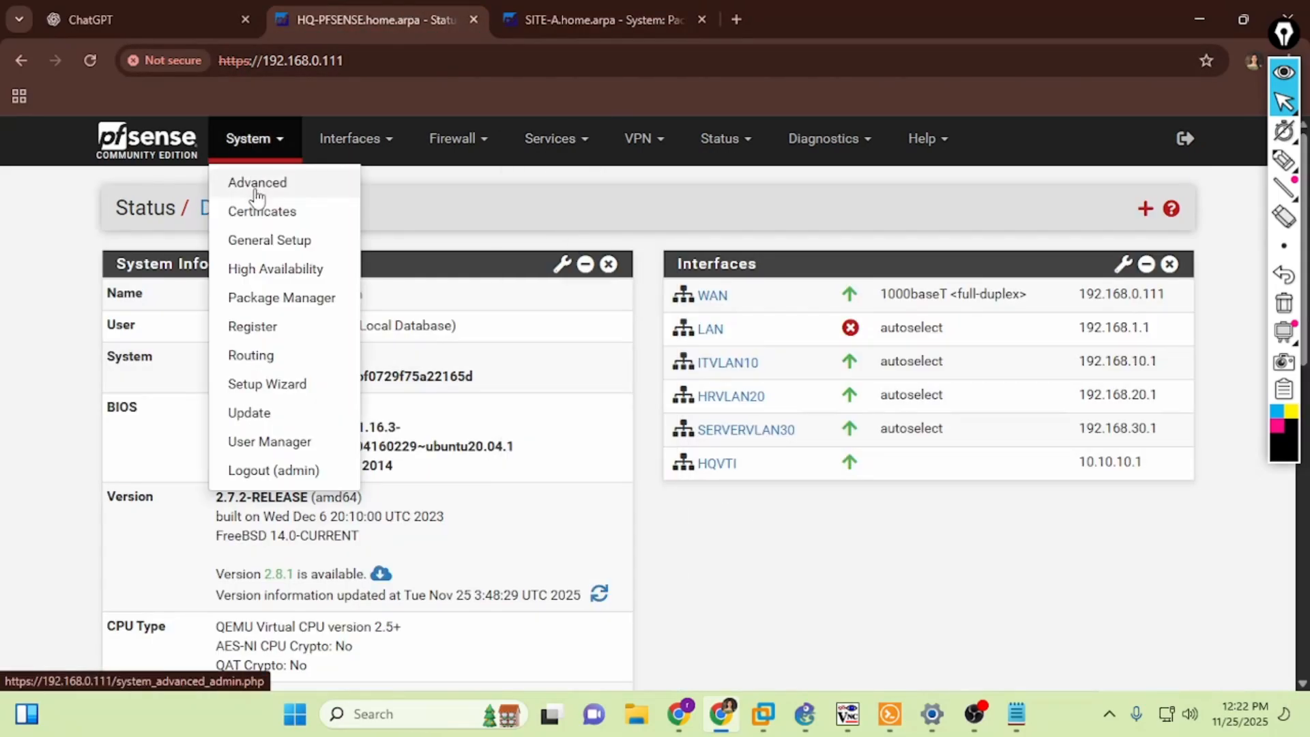
click(257, 295)
click(335, 272)
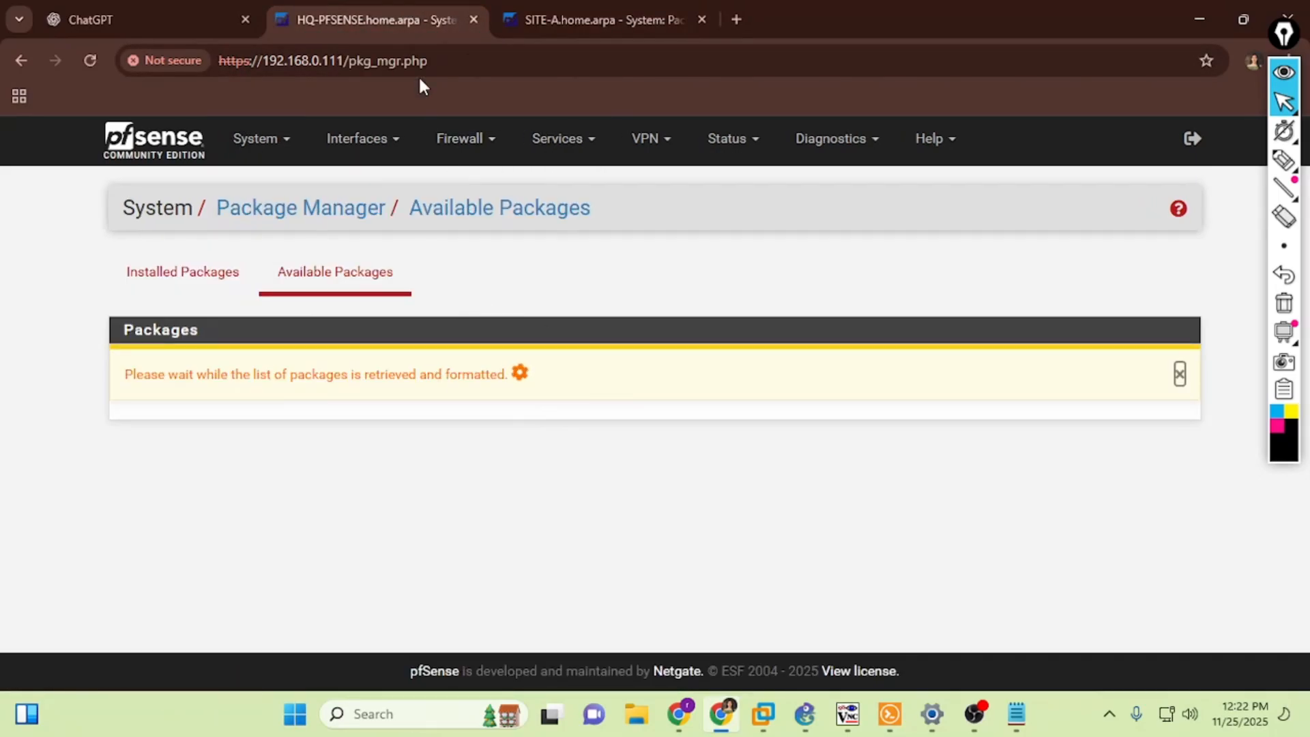
Switch to the GNS3 topology, circle the HQ and SITE-A VTI addresses, and clear the marks
click(803, 725)
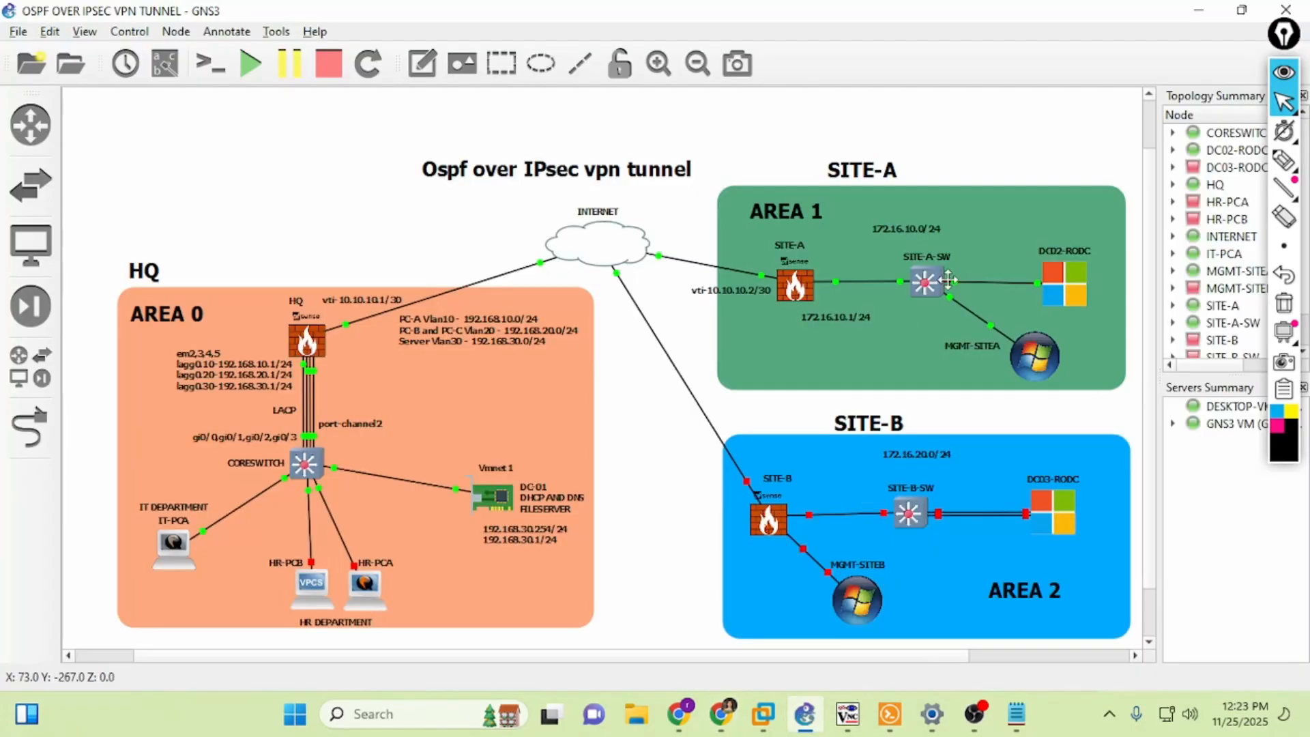
click(1285, 160)
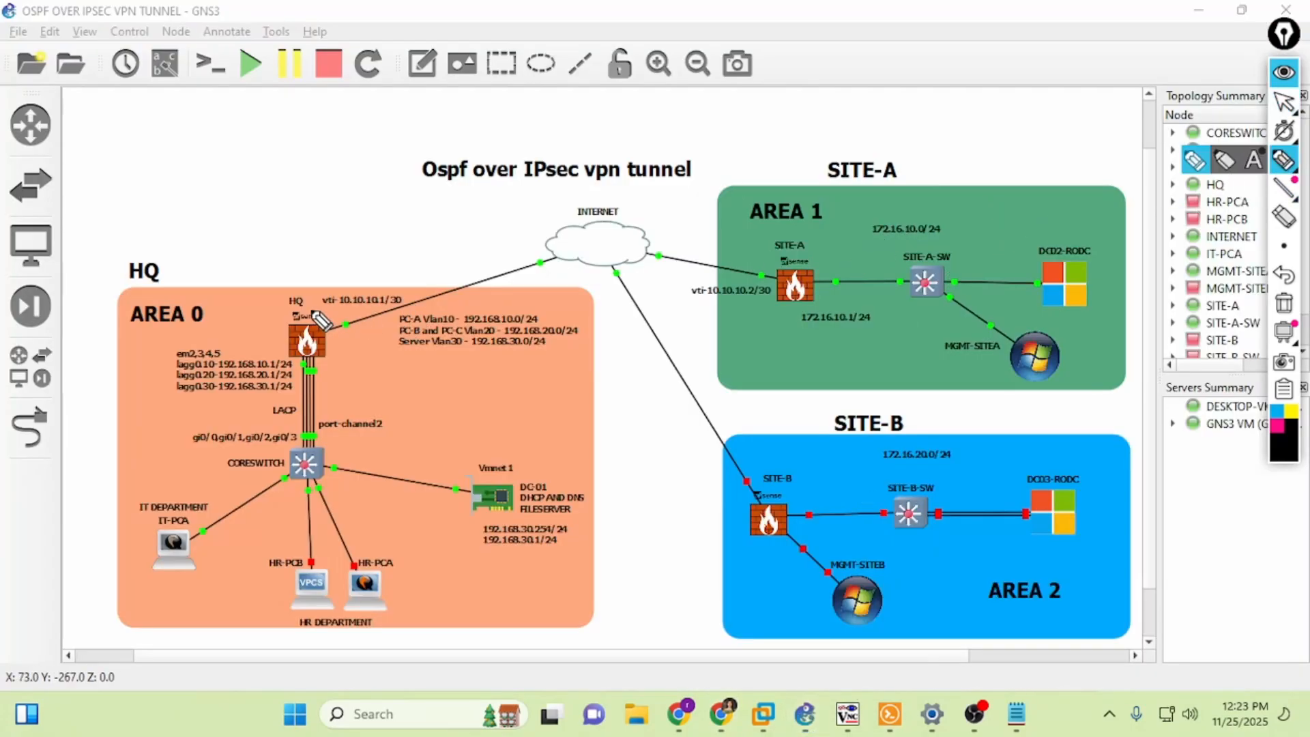
mouse_move(338, 280)
mouse_down()
mouse_move(413, 280)
mouse_move(333, 279)
mouse_up()
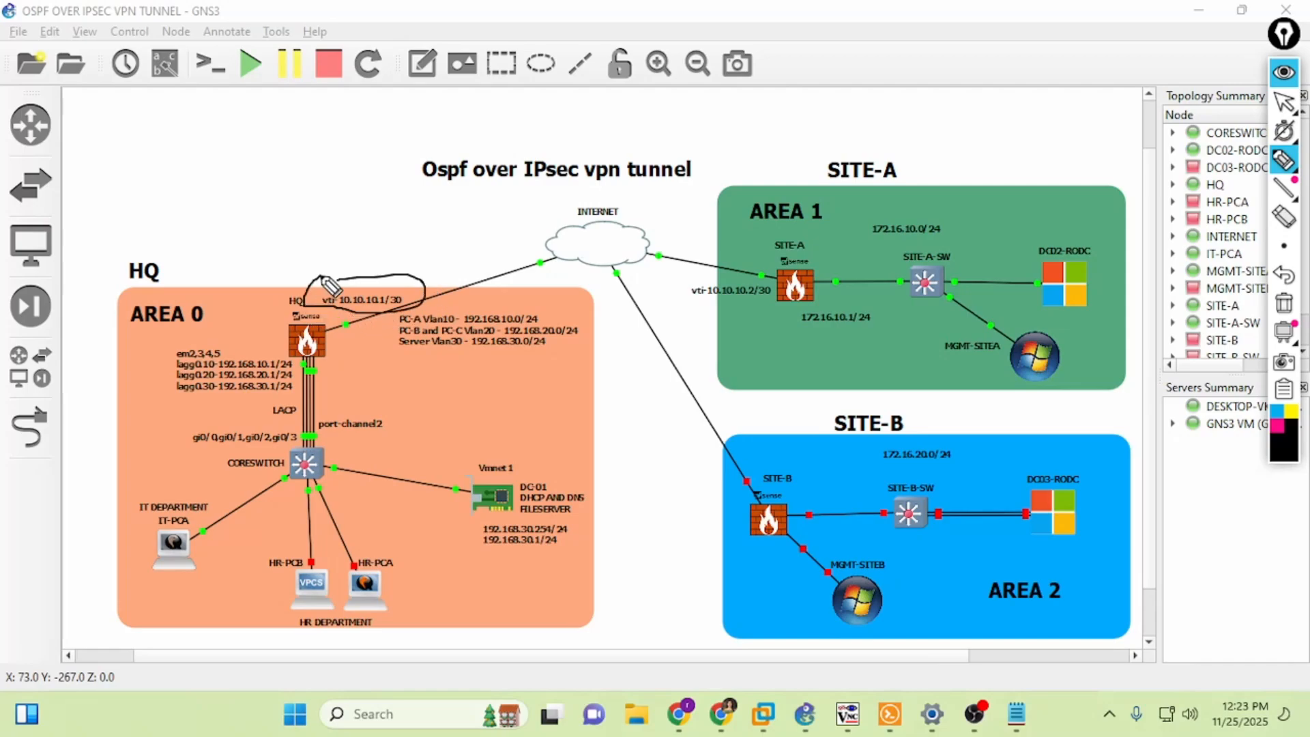
drag(690, 273, 694, 309)
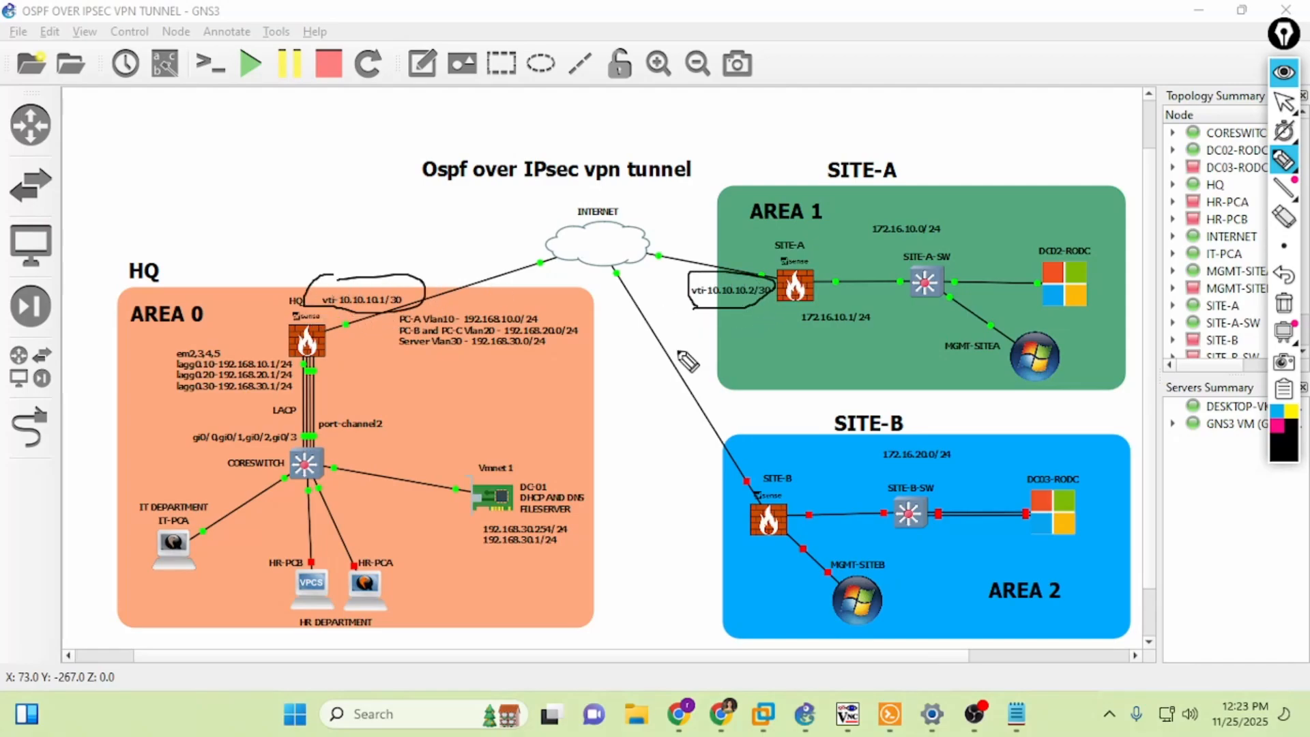
click(1285, 312)
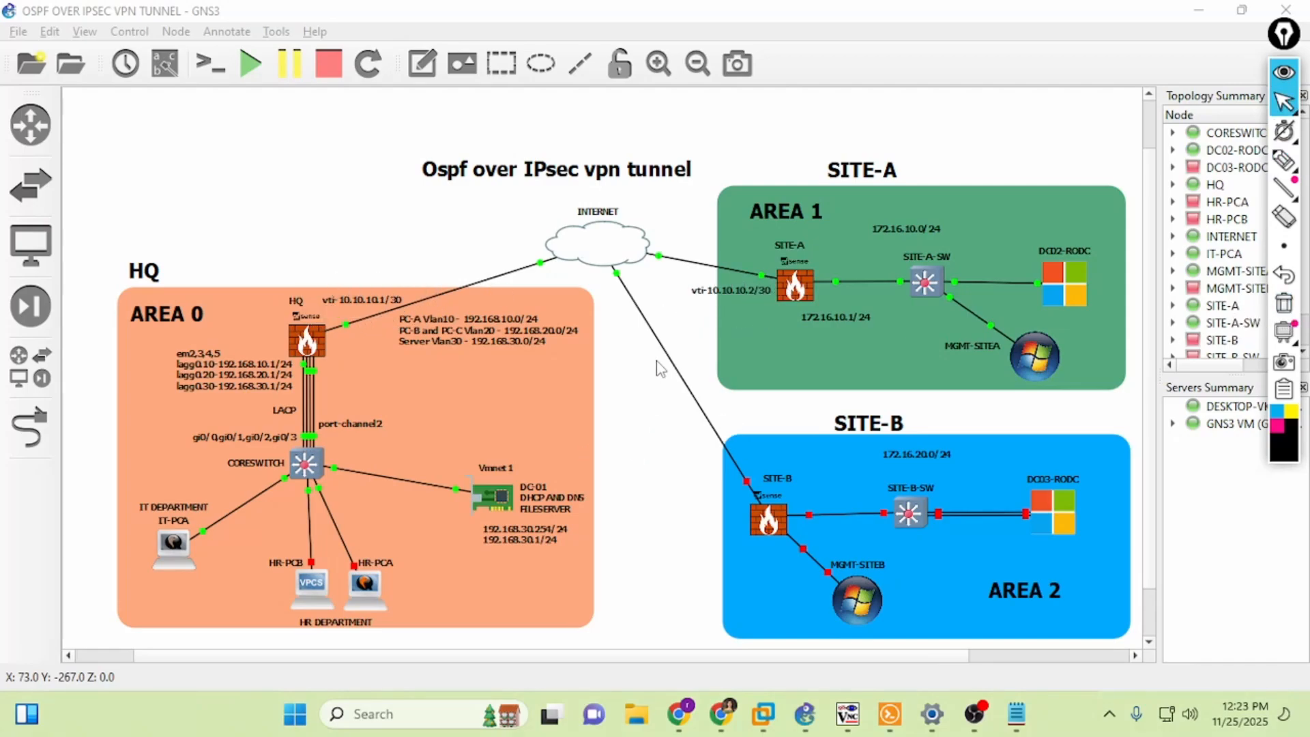
Circle the IT-PCA and MGMT-SITEA nodes on the topology and clear the marks
mouse_move(158, 587)
mouse_down()
mouse_move(227, 556)
mouse_move(122, 572)
mouse_up()
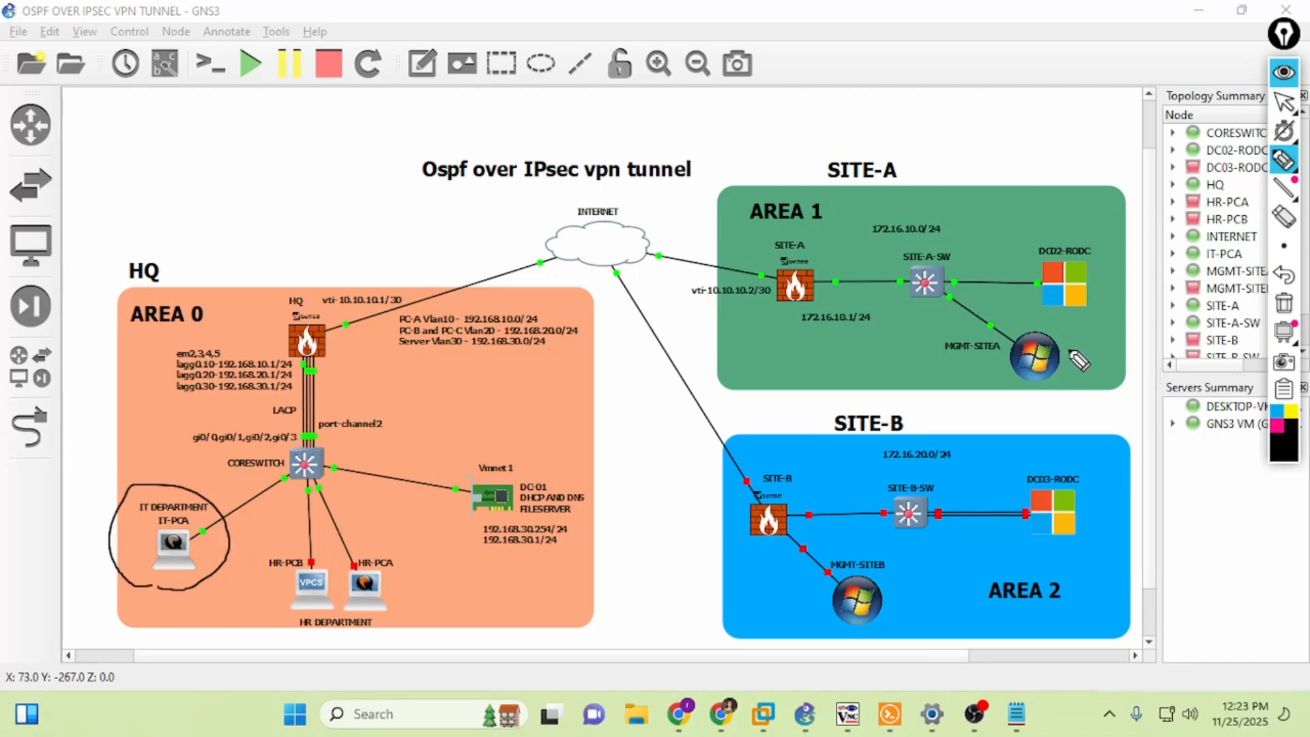
drag(1067, 346, 1083, 351)
click(1284, 103)
click(1284, 304)
Switch from the topology to the IT-PCA console window and widen it to show the whole Windows desktop
click(847, 715)
click(1160, 628)
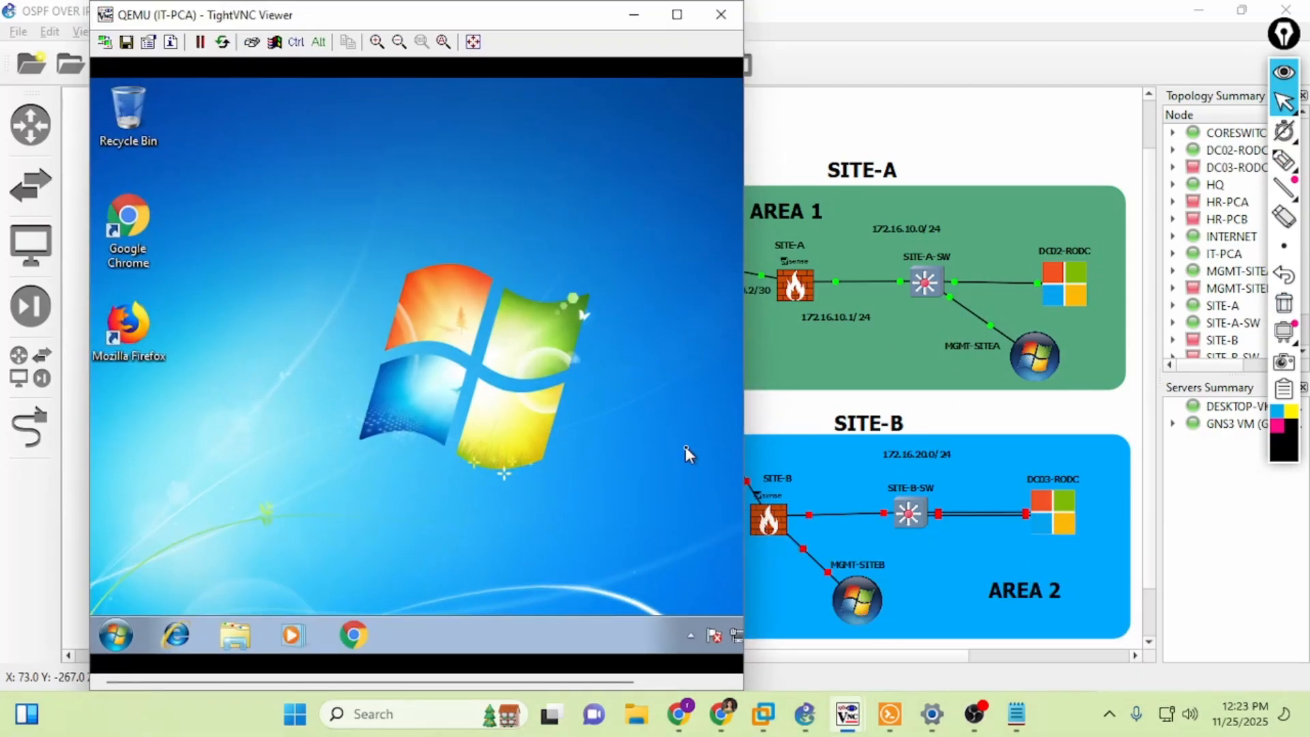
drag(748, 682, 866, 686)
drag(185, 31, 284, 31)
click(805, 715)
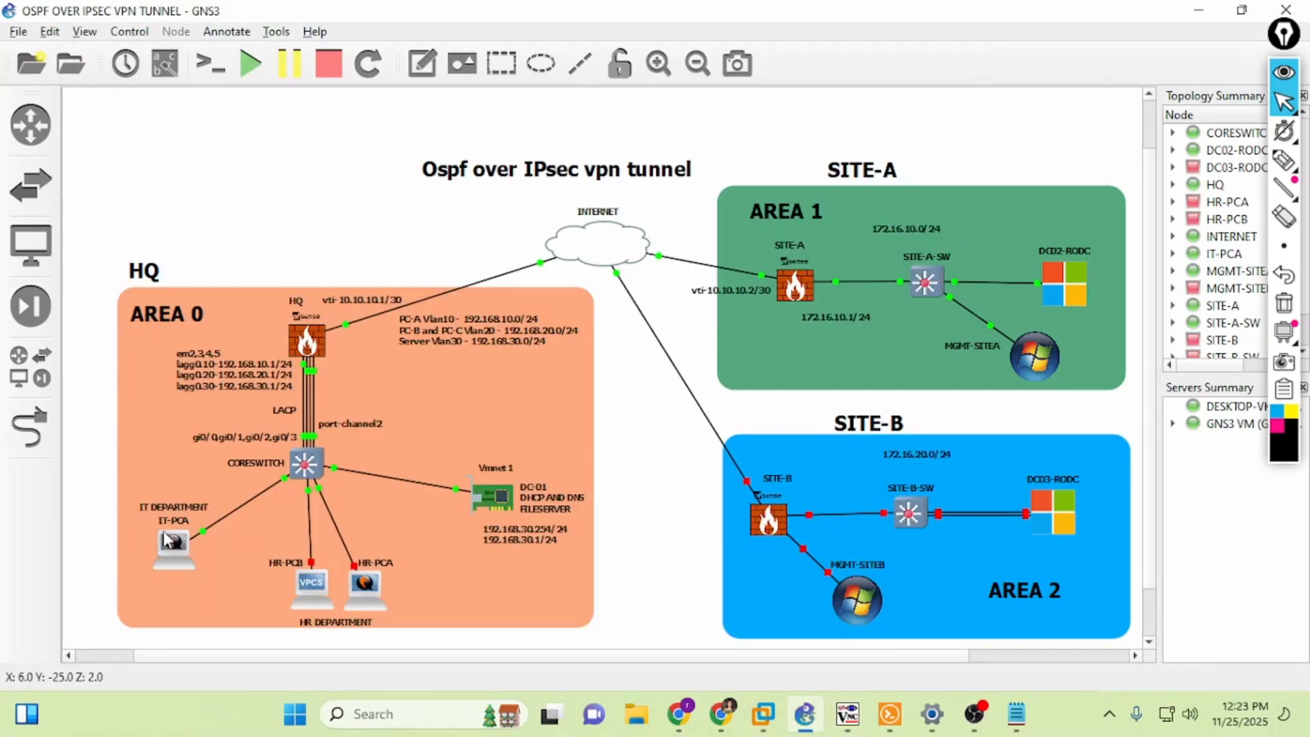
mouse_move(848, 715)
click(1206, 621)
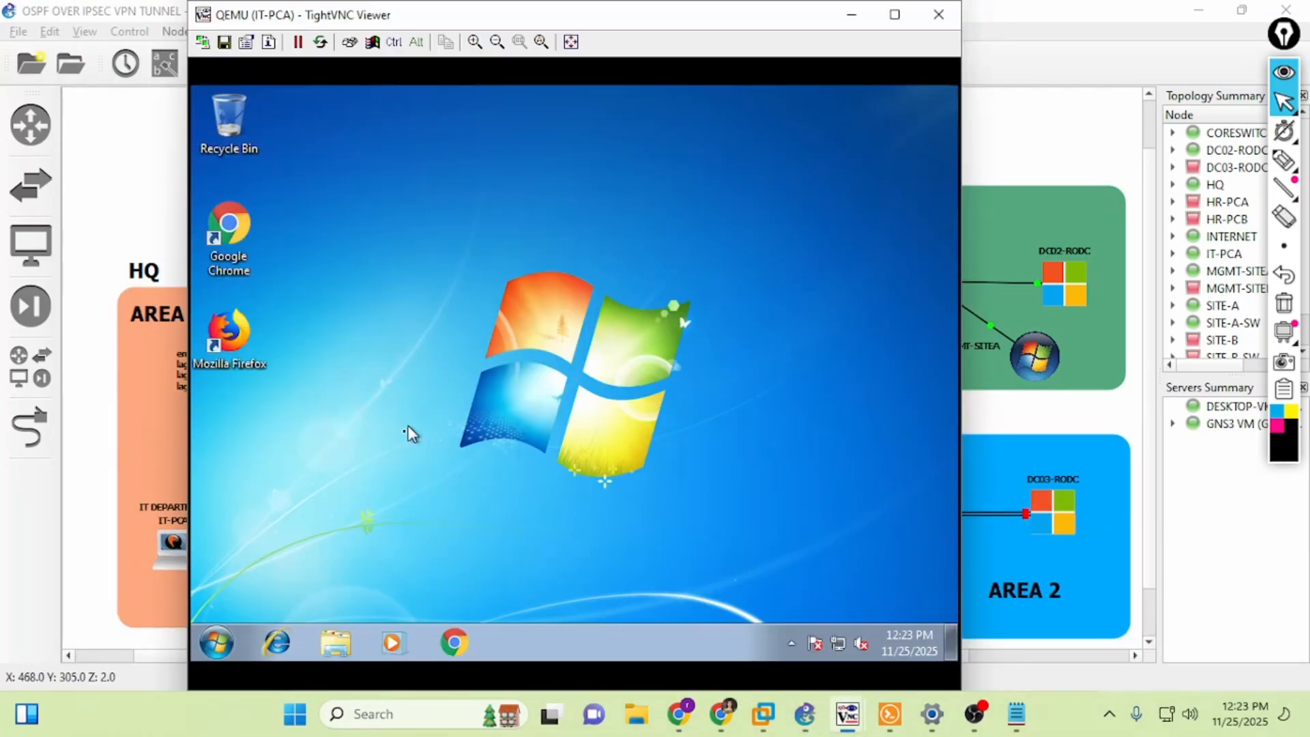
Open a command prompt on IT-PCA and run ipconfig to check its IP address
click(220, 638)
text(cmd)
key(Return)
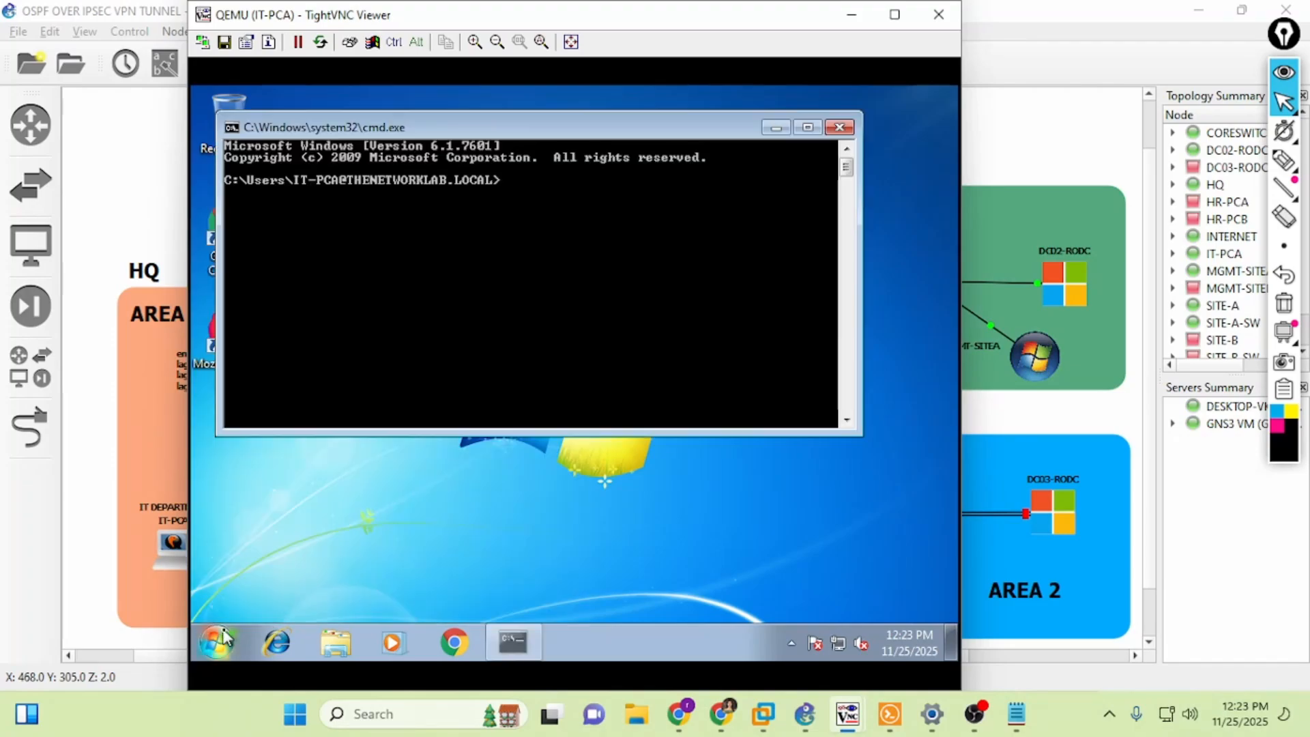
text(ipconfig)
key(Return)
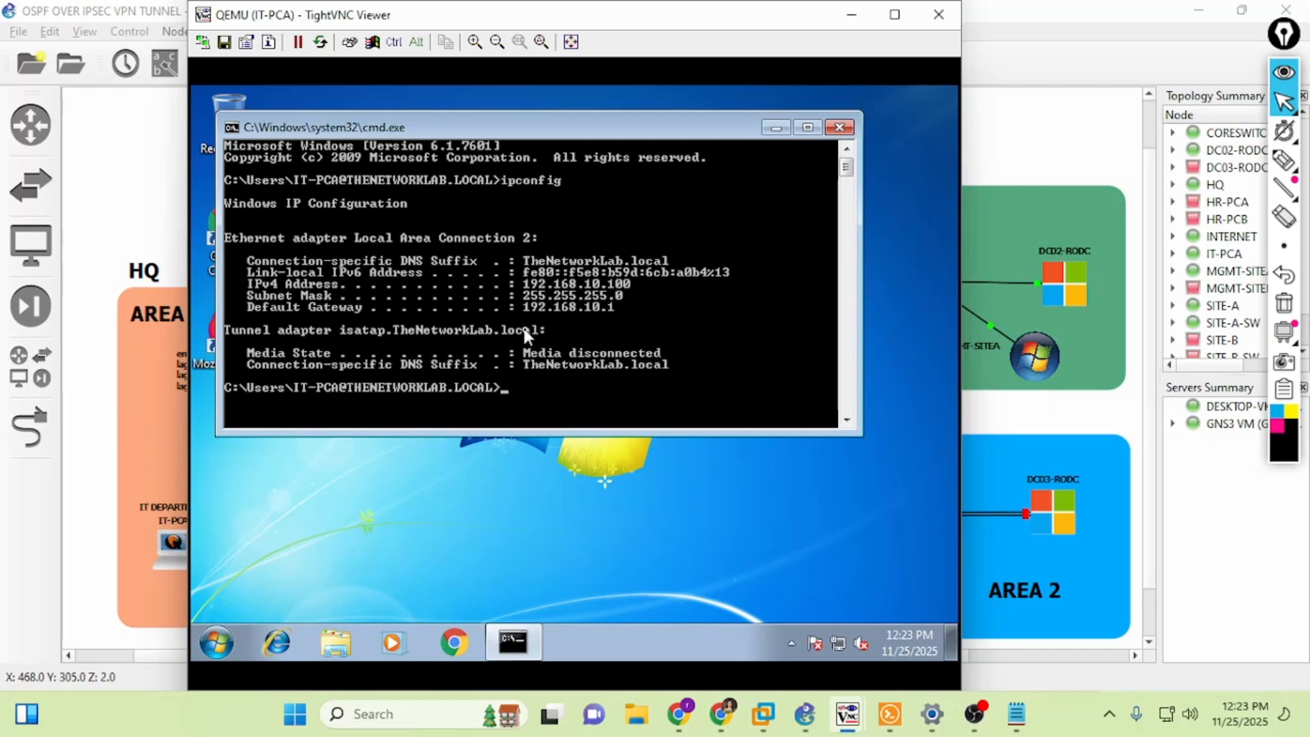
Place the IT-PCA console beside MGMT-SITEA's, run ipconfig on MGMT-SITEA, and label that node 172.16.10.100/24 on the GNS3 topology
drag(571, 21, 388, 21)
text(ipconfig)
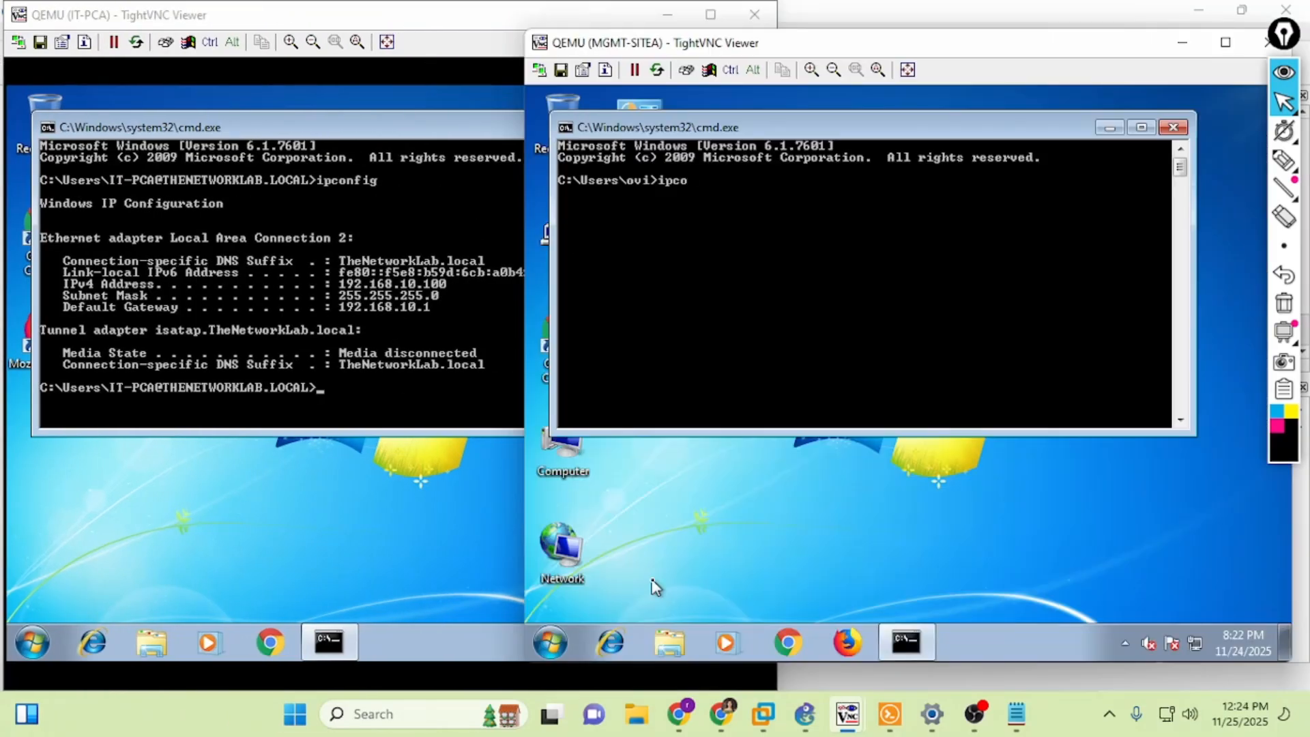
key(Return)
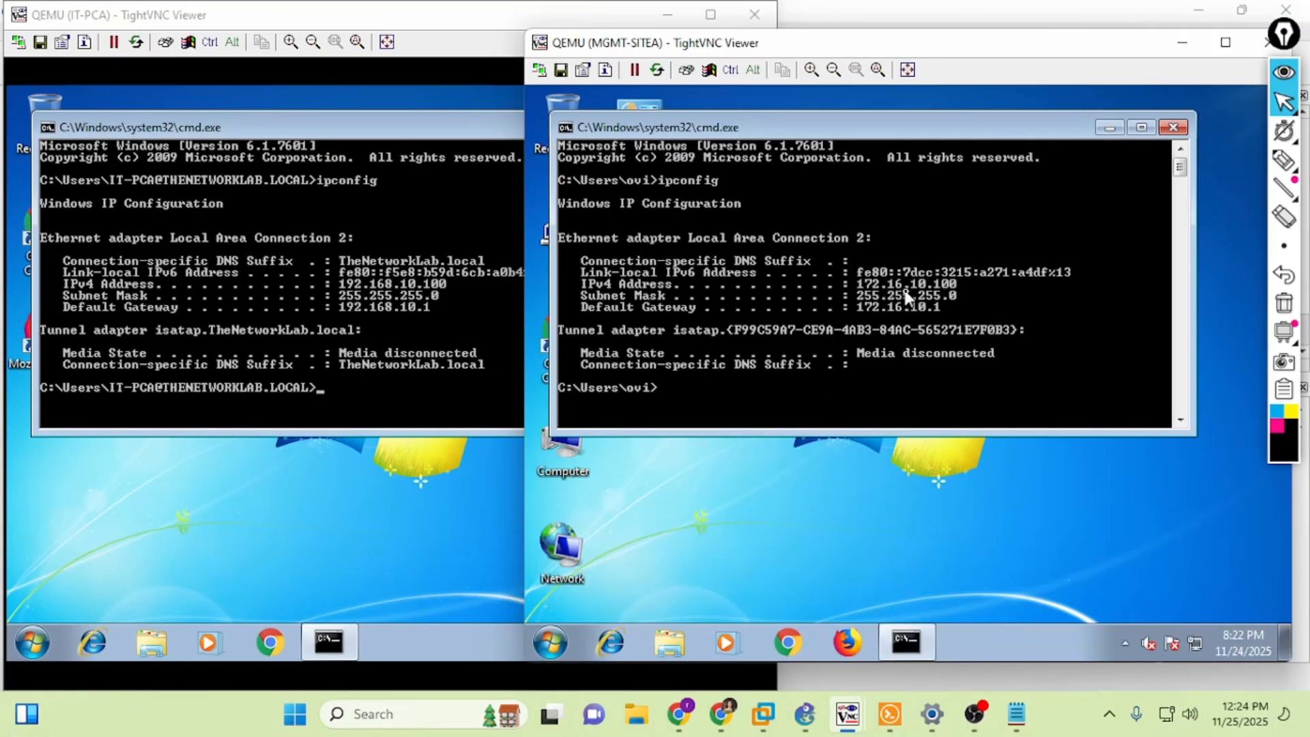
click(806, 715)
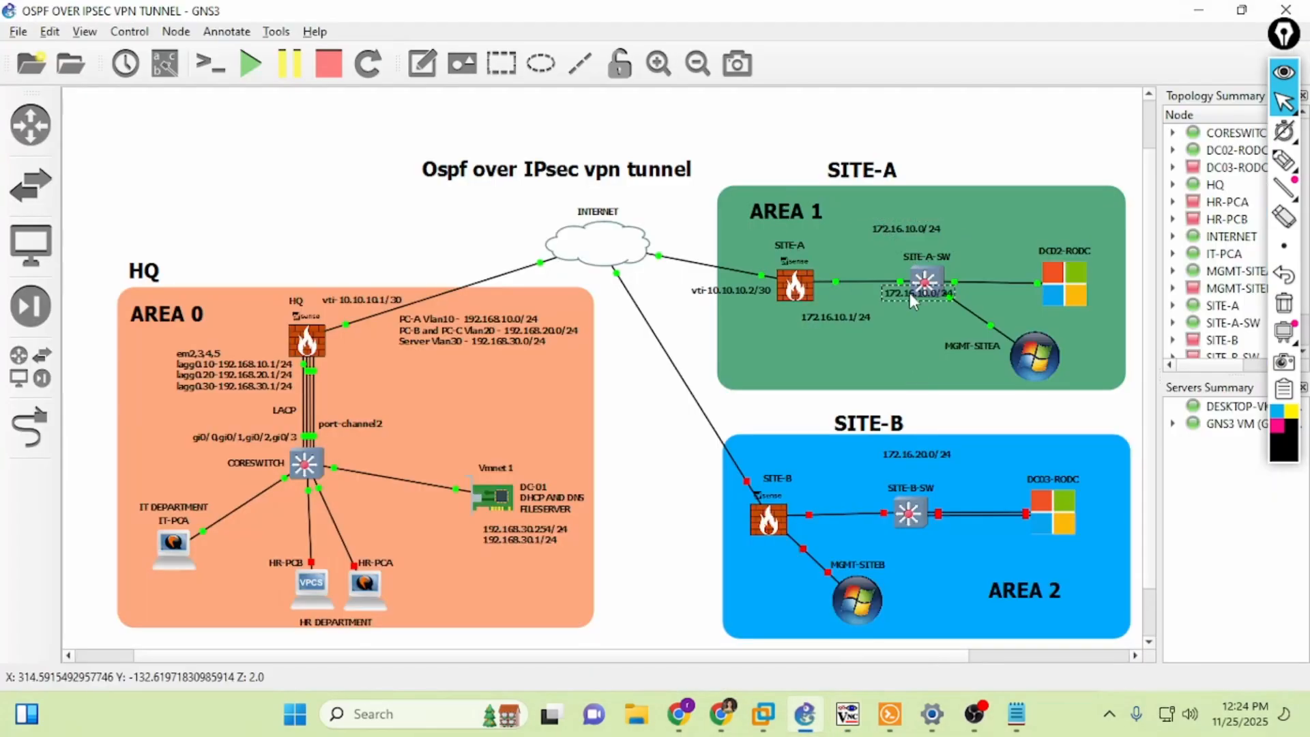
double_click(1024, 358)
Start continuous pings from IT-PCA to 172.16.10.100 and from MGMT-SITEA to 192.168.10.100
mouse_move(848, 715)
click(1121, 553)
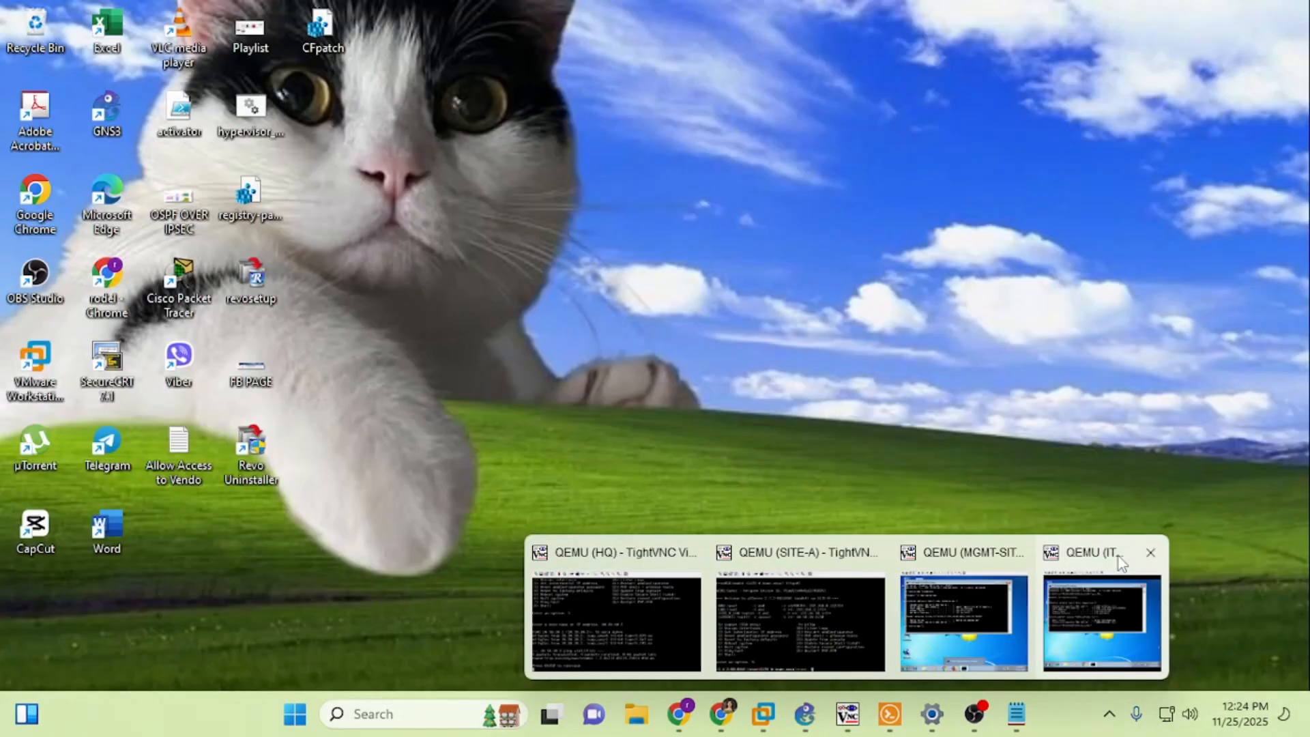
click(1099, 608)
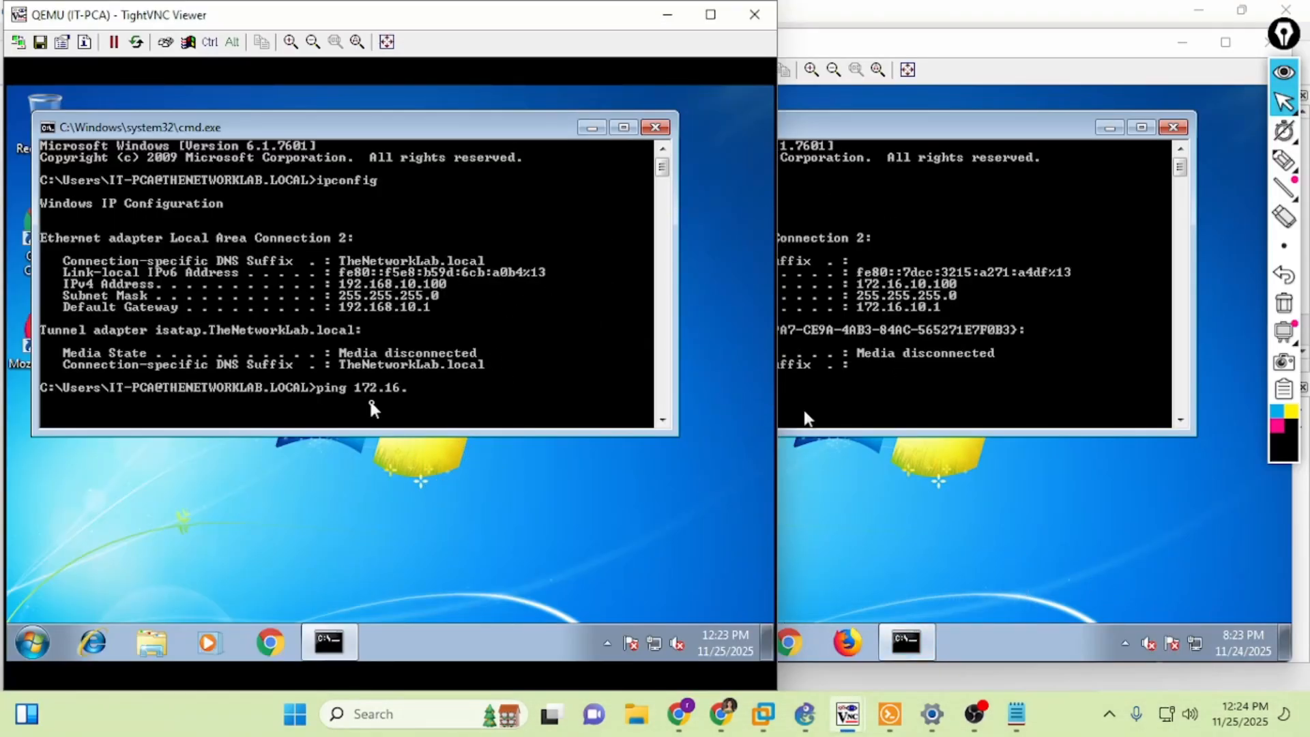
key(Return)
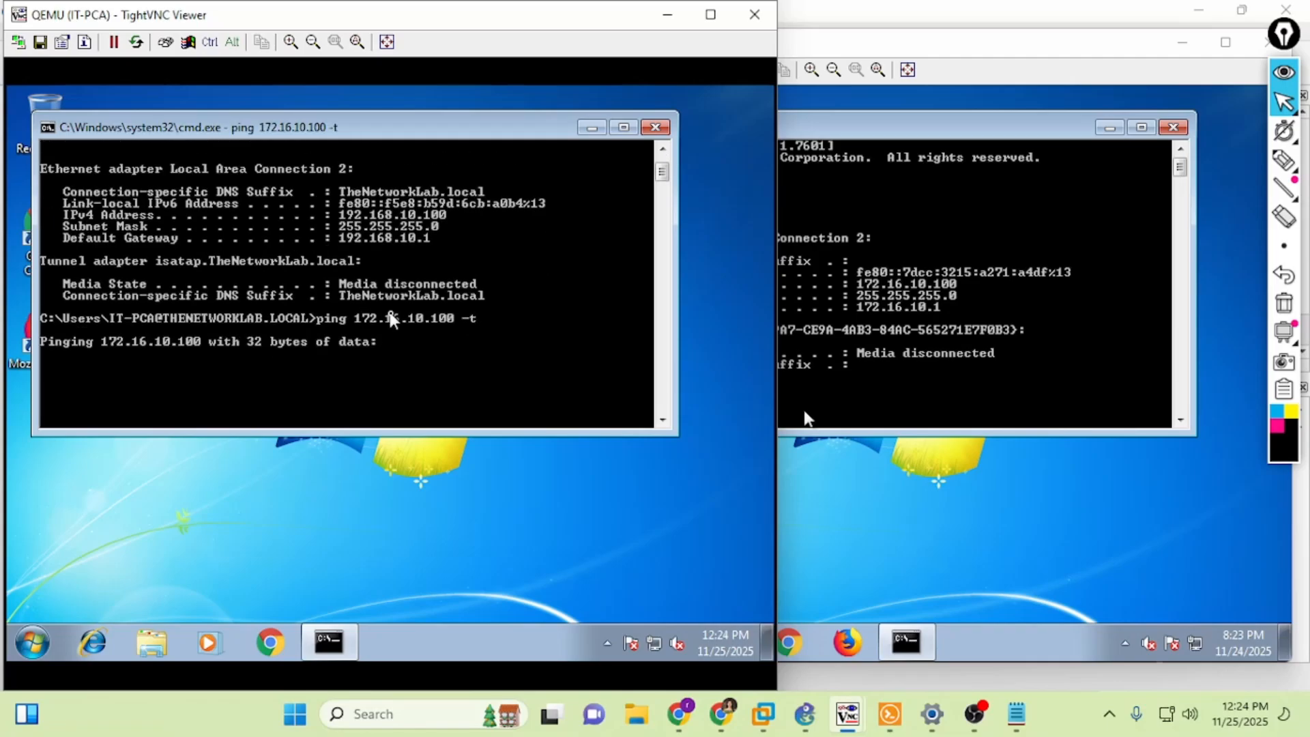
click(958, 377)
text(ping 192.168.10.100 -t)
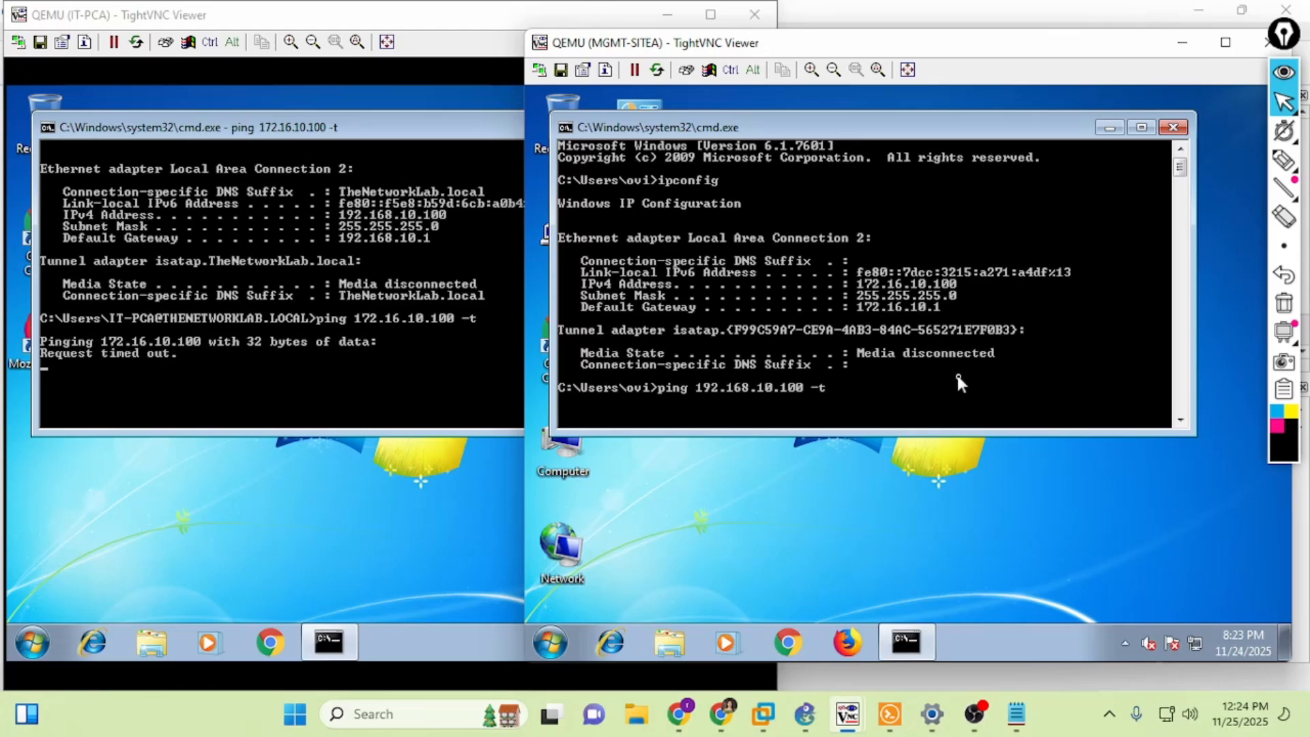
key(Return)
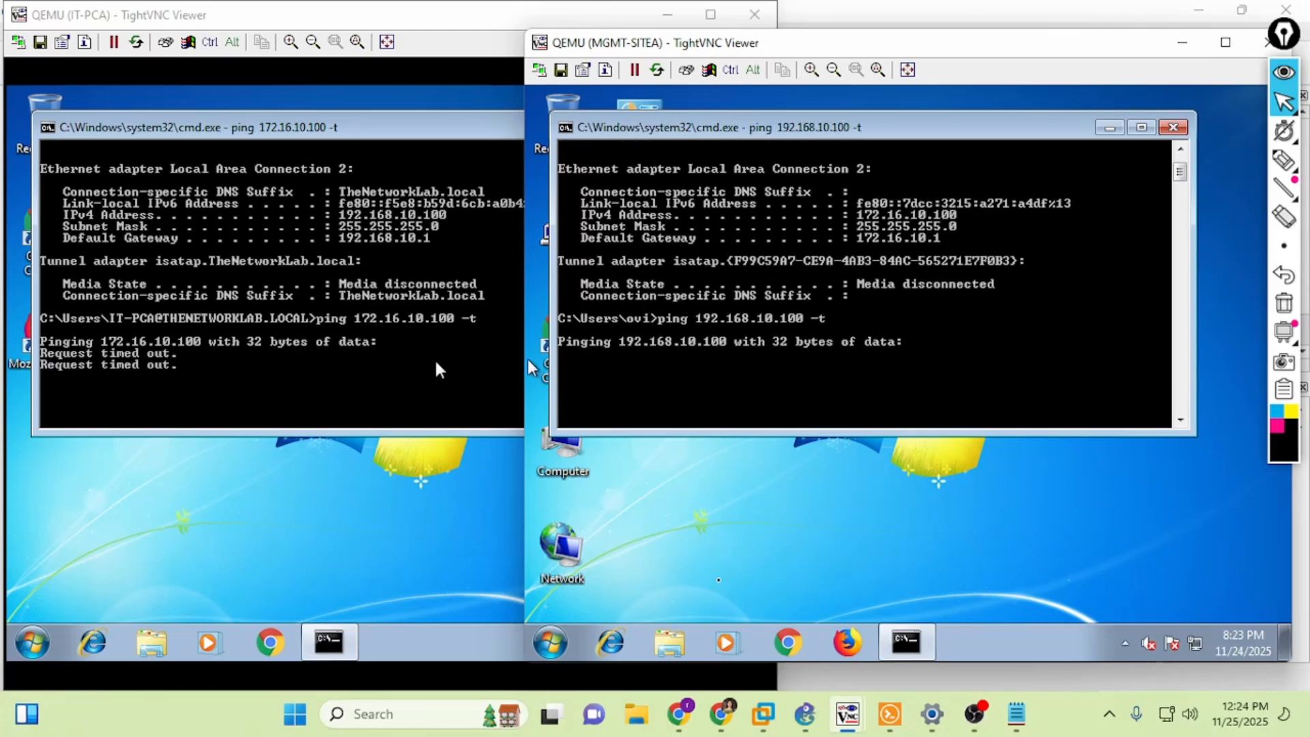
Return to the GNS3 topology, circle the HQ VTI address, sketch the tunnel path to SITE-A, and clear the marks
click(805, 726)
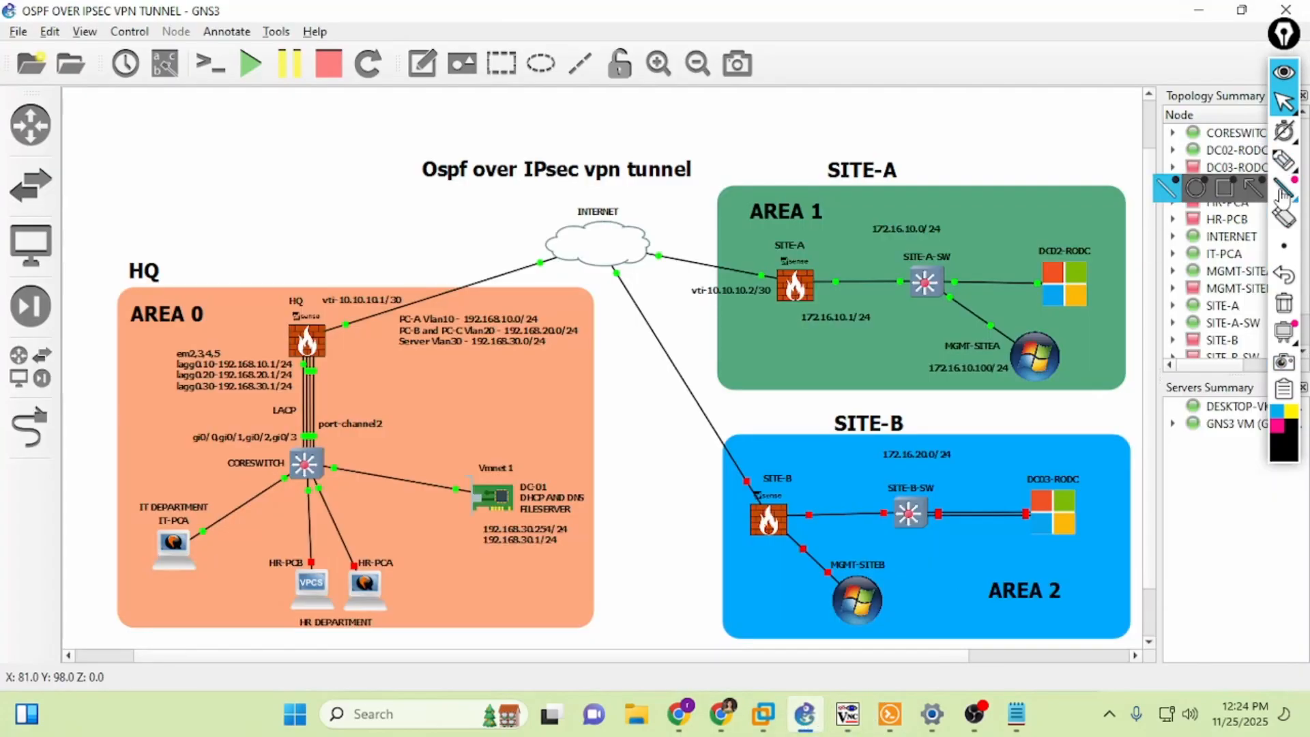
click(1194, 161)
drag(340, 315, 341, 320)
mouse_move(362, 268)
mouse_down()
mouse_move(785, 287)
mouse_move(358, 294)
mouse_up()
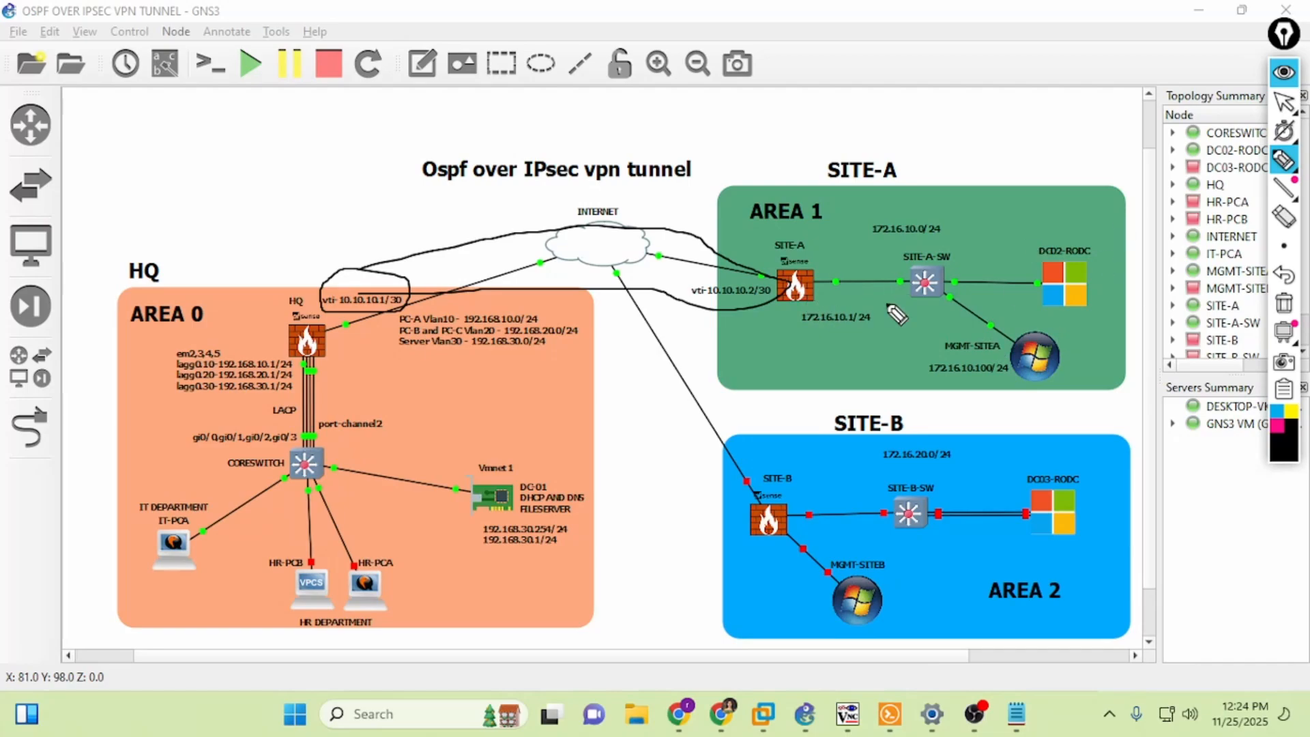
click(1285, 304)
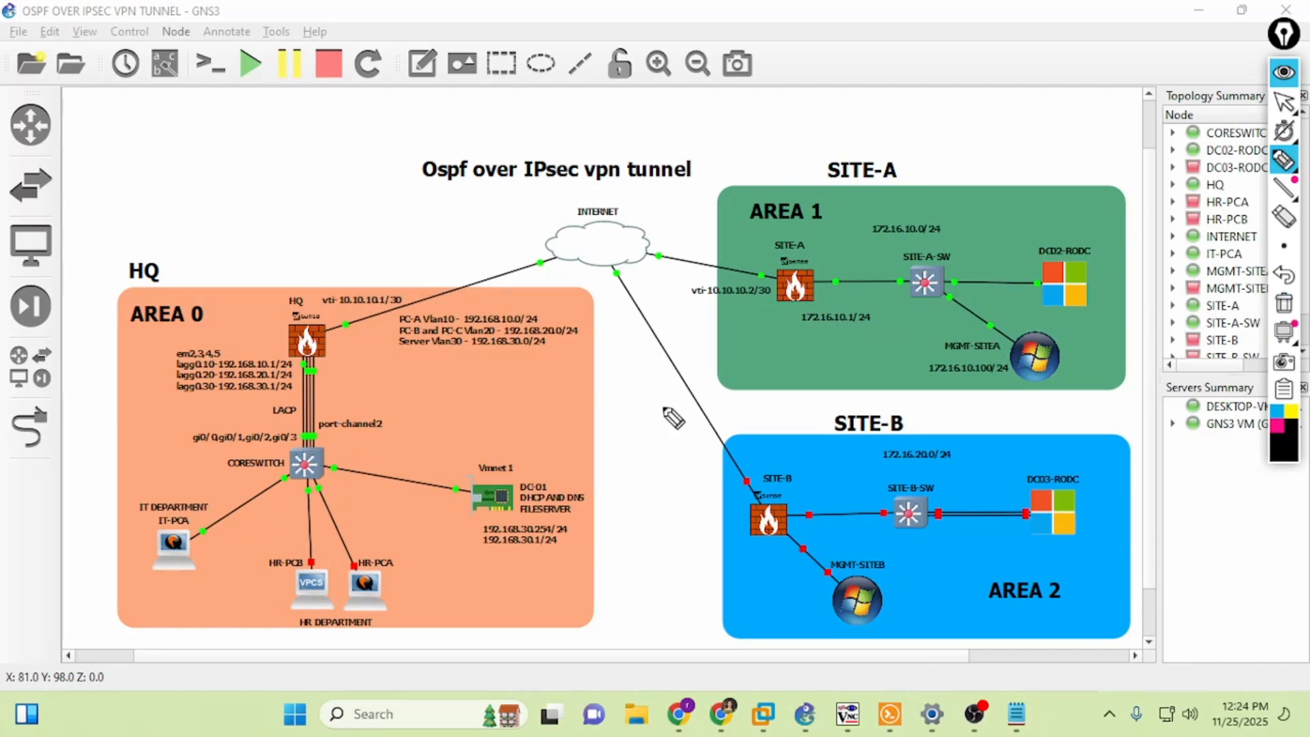
Circle the HQ and SITE-A firewalls and the LAN devices behind each on the topology, and clear the marks
drag(346, 329, 358, 345)
mouse_move(831, 326)
mouse_down()
mouse_move(850, 252)
mouse_move(831, 321)
mouse_up()
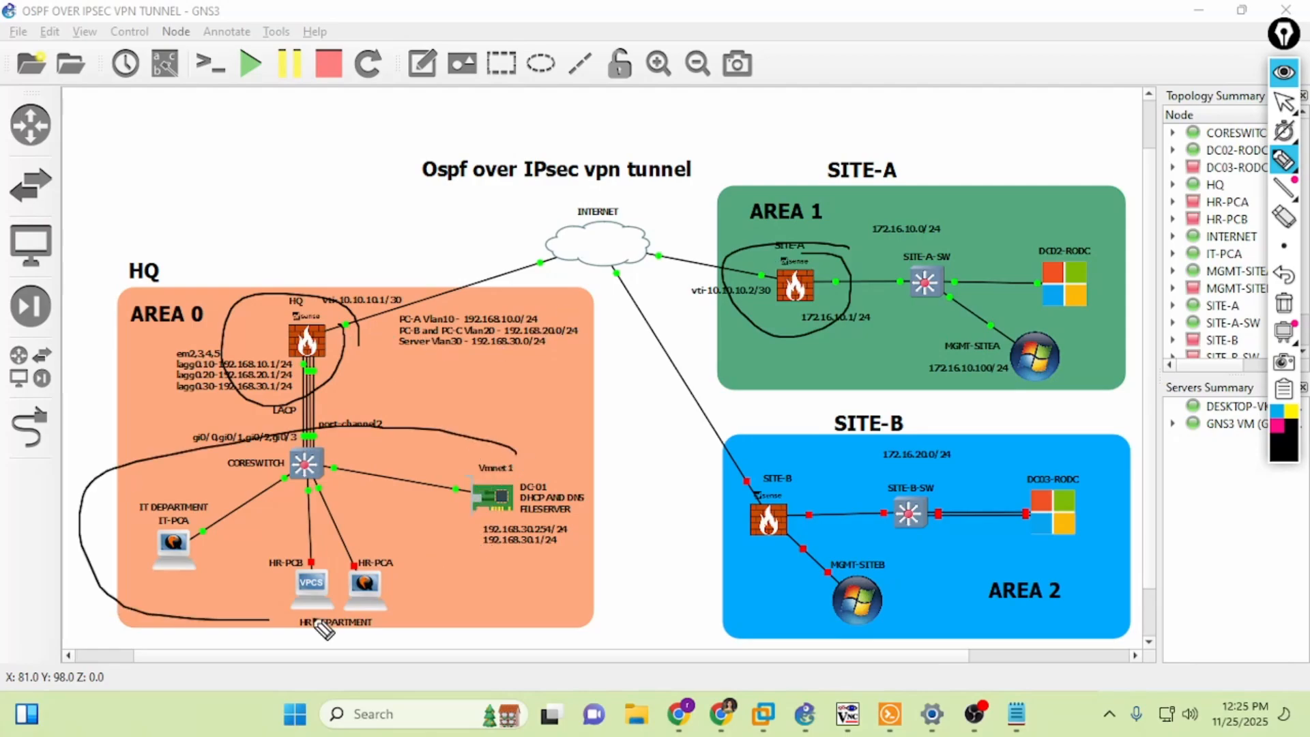
drag(478, 449, 366, 427)
mouse_move(1073, 227)
mouse_down()
mouse_move(903, 262)
mouse_move(1042, 232)
mouse_up()
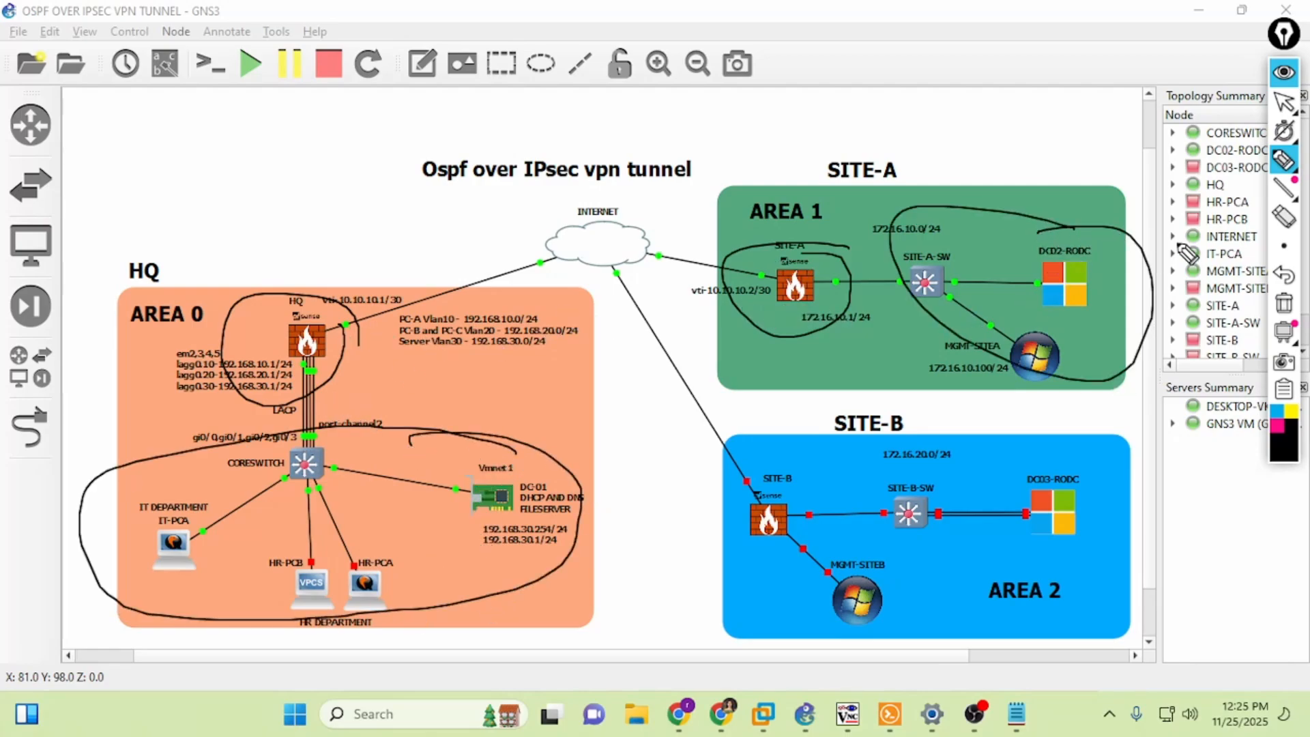
click(1285, 303)
Switch to the HQ pfSense page in Chrome, enable FRR in its global settings with a master password, and save
click(721, 714)
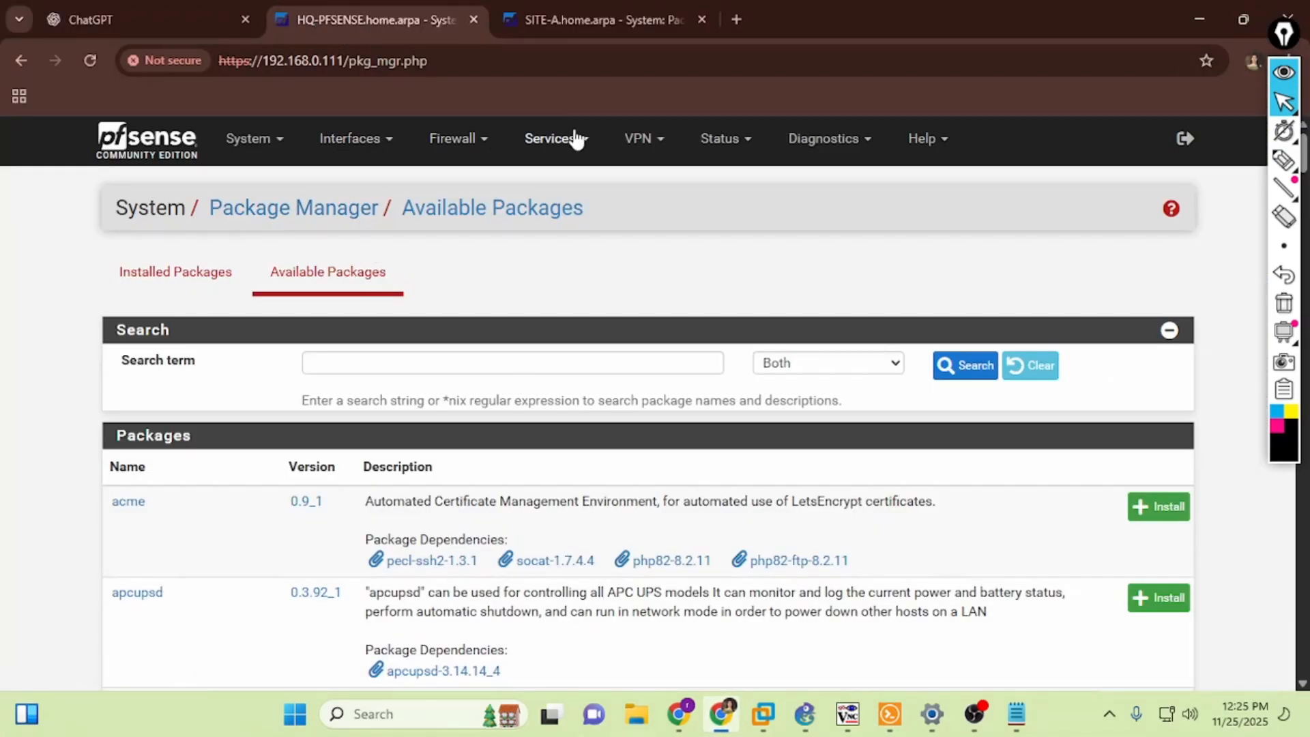
click(558, 149)
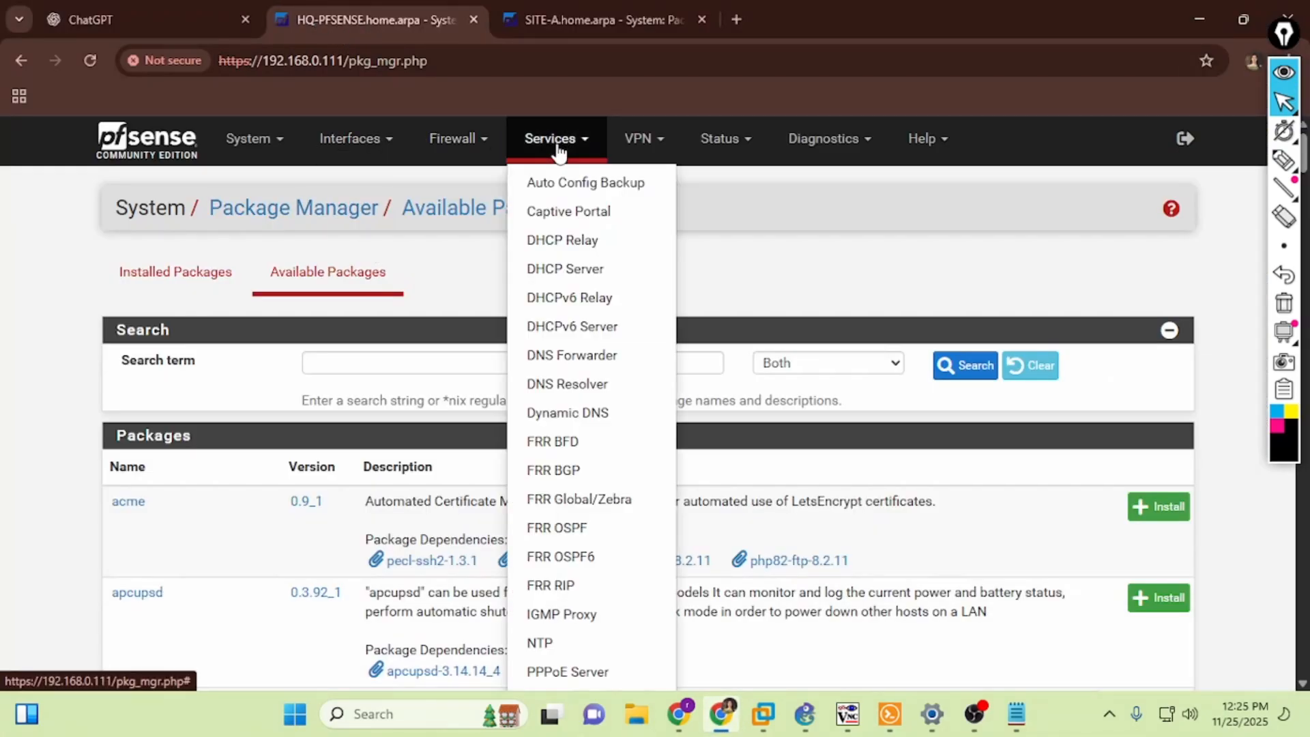
click(554, 505)
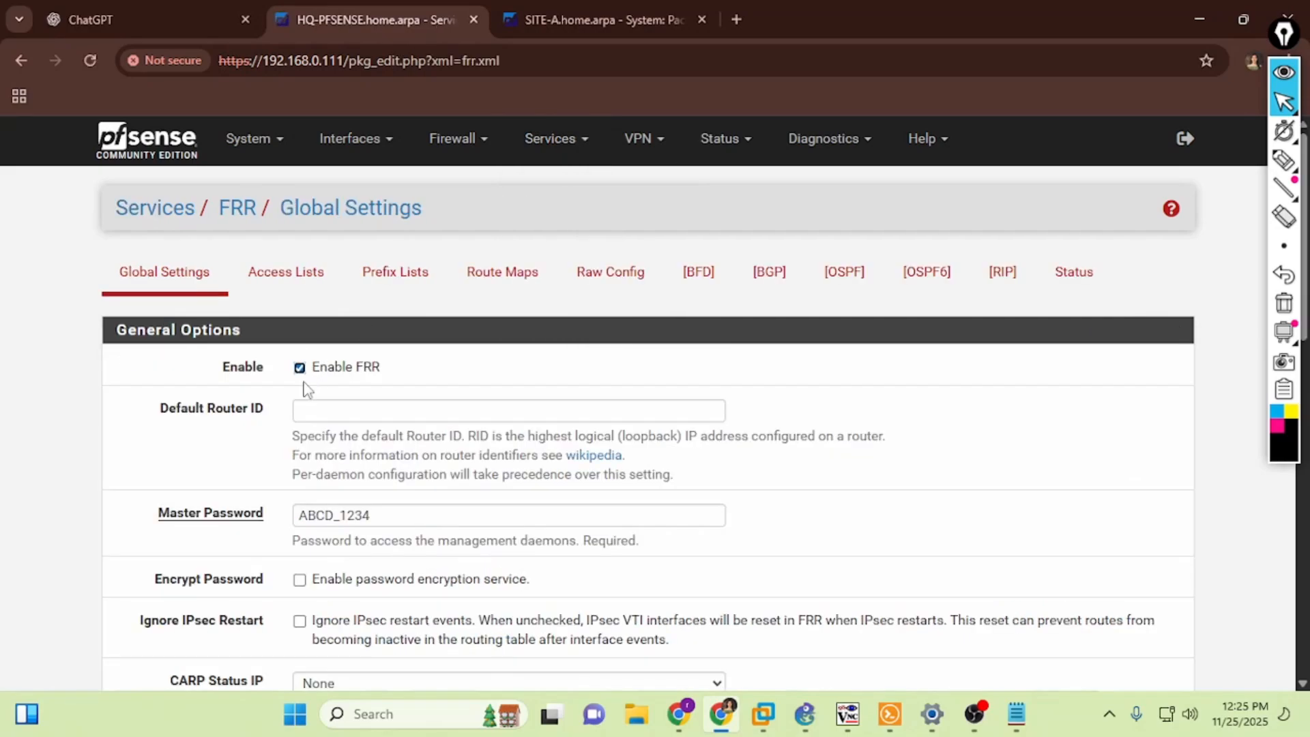
double_click(353, 517)
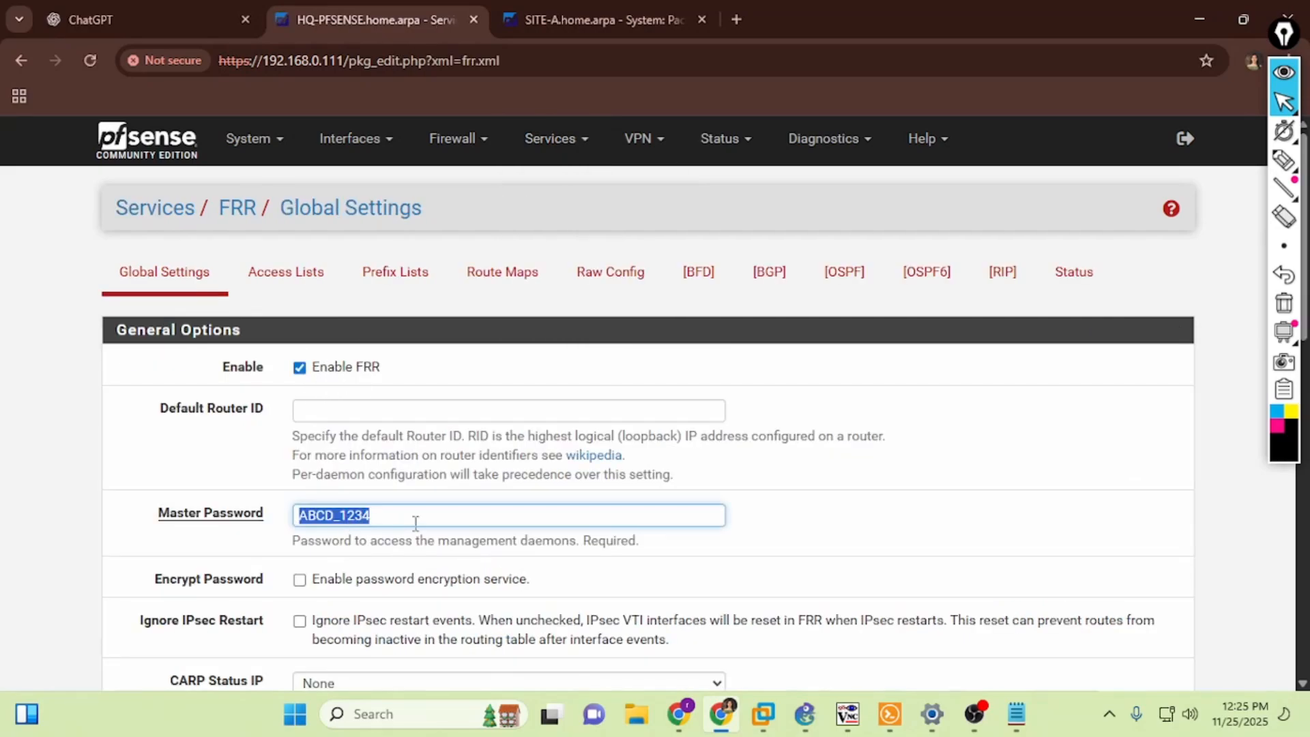
drag(414, 522, 290, 509)
click(249, 467)
scroll(249, 467, down, 15)
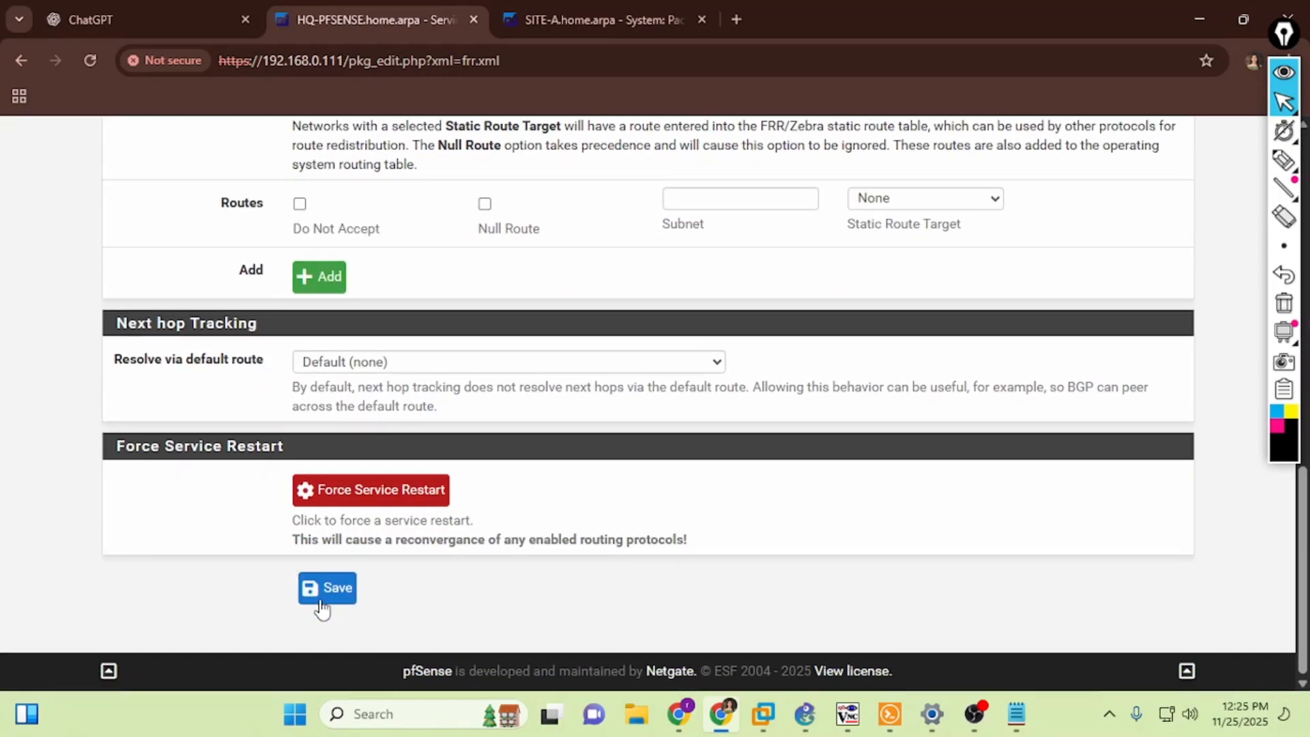
click(325, 591)
Enable OSPF routing in the HQ FRR OSPF settings and set the router ID to 1.1.1.1
click(554, 139)
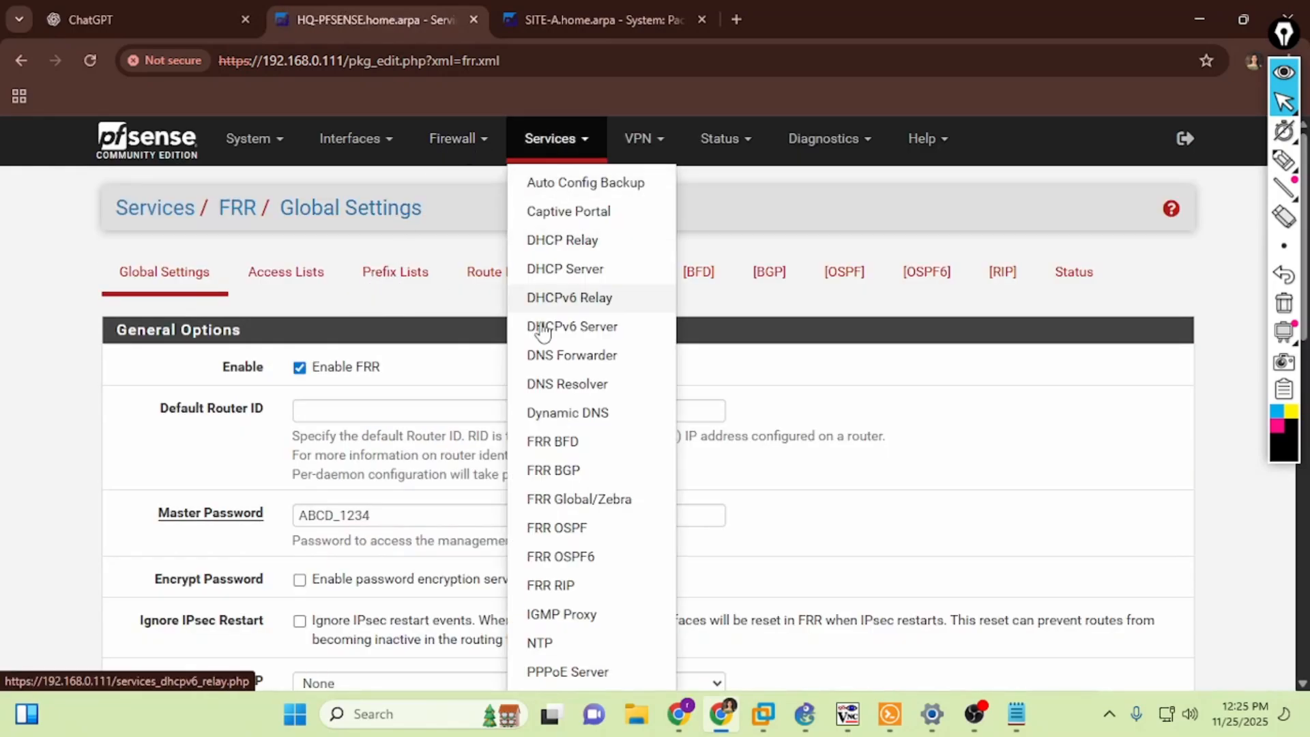
click(544, 521)
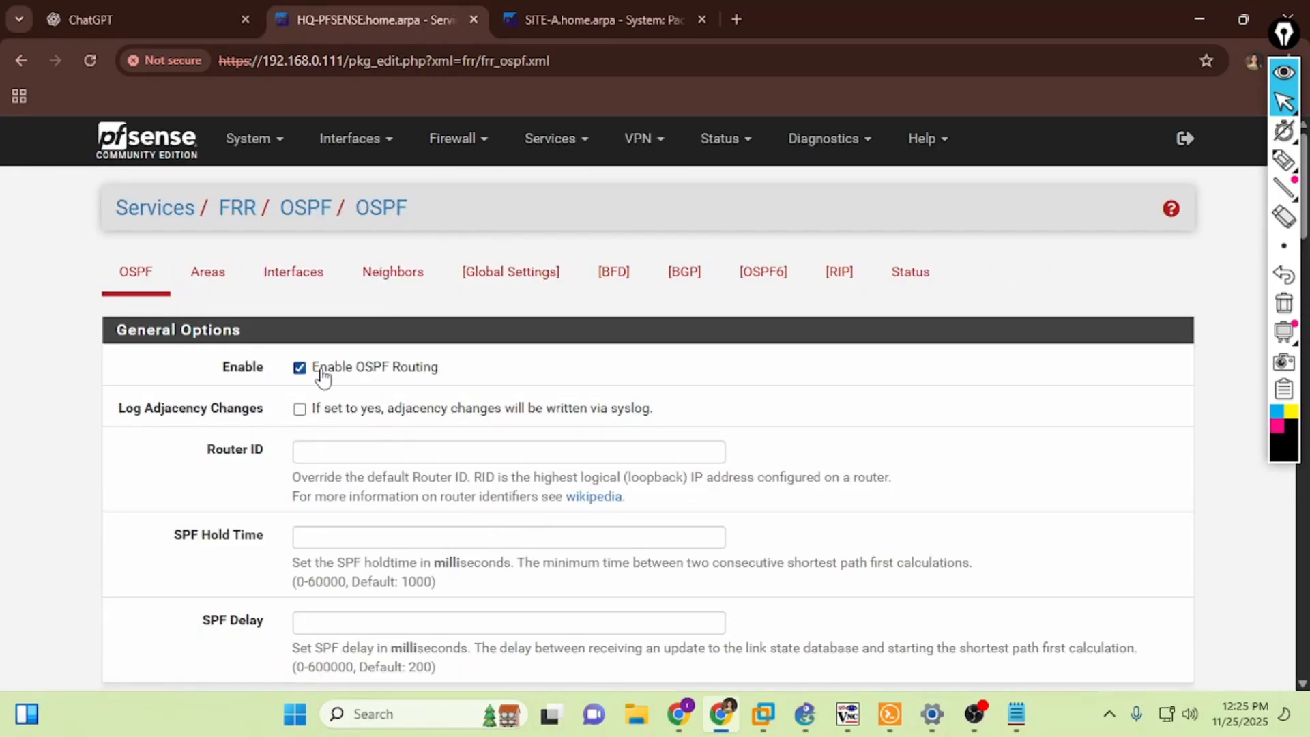
click(313, 453)
text(1)
click(342, 503)
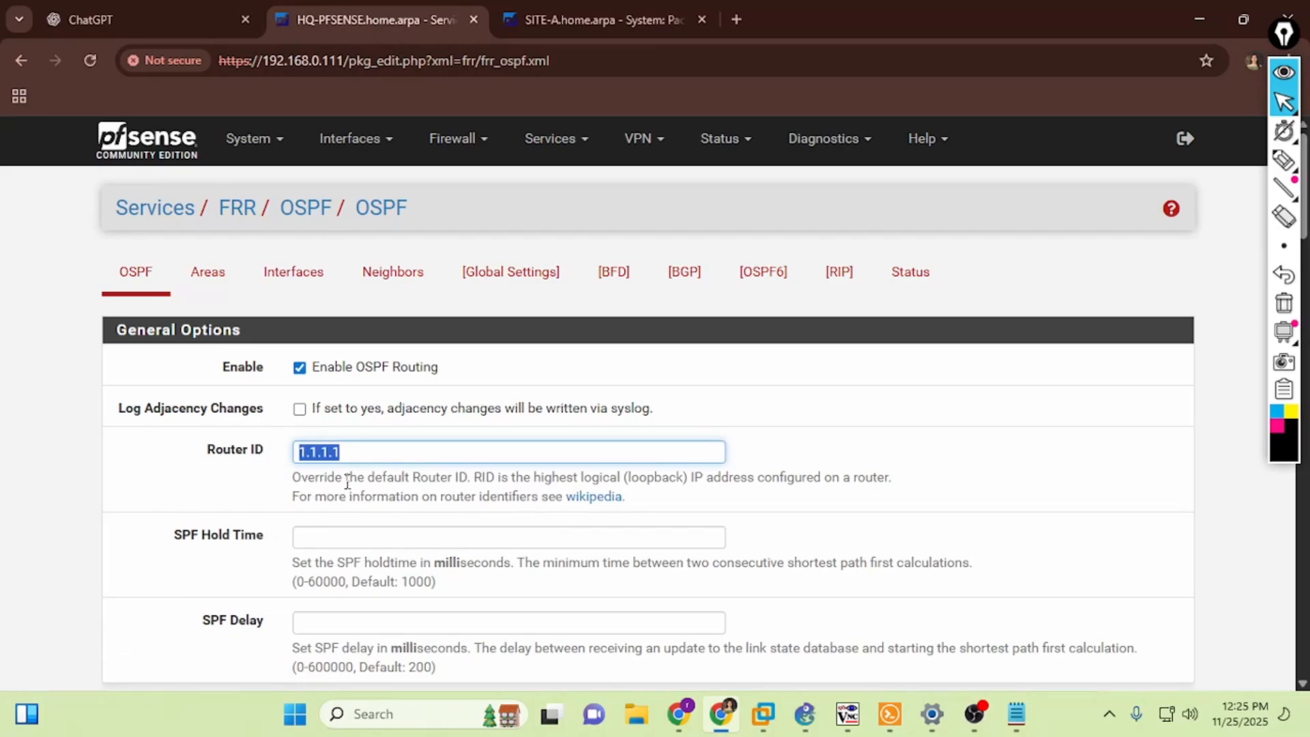
drag(374, 455, 240, 466)
drag(210, 502, 220, 470)
Review the default area, OSPF networks, route redistribution and advanced options, and save the OSPF settings
scroll(218, 462, down, 2)
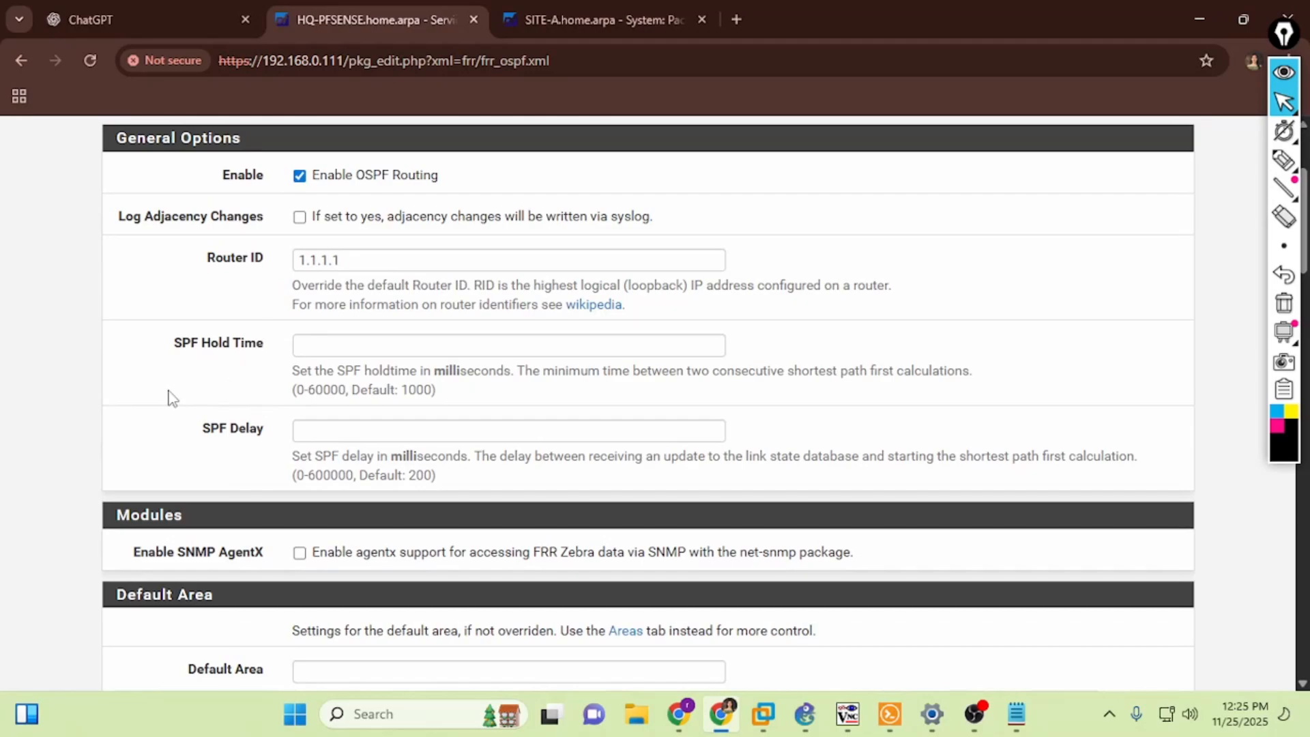
scroll(211, 364, down, 3)
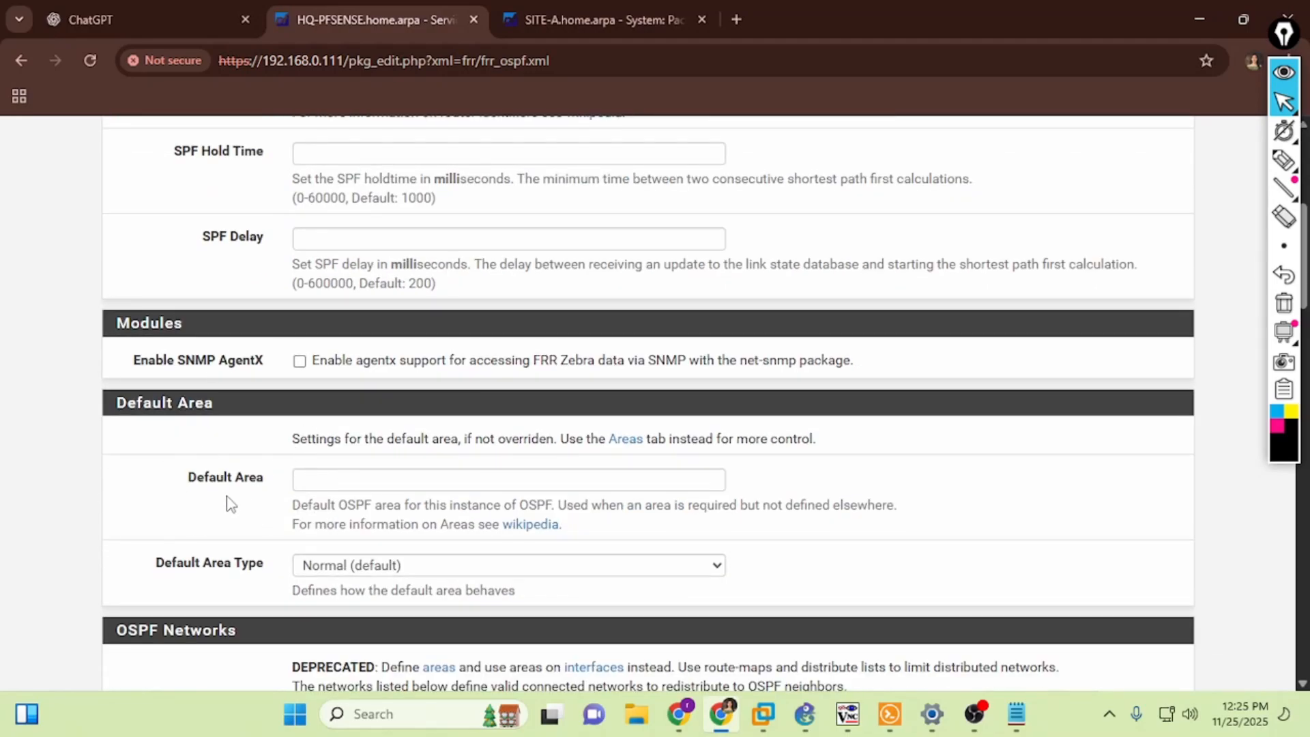
scroll(218, 423, up, 6)
scroll(238, 477, down, 9)
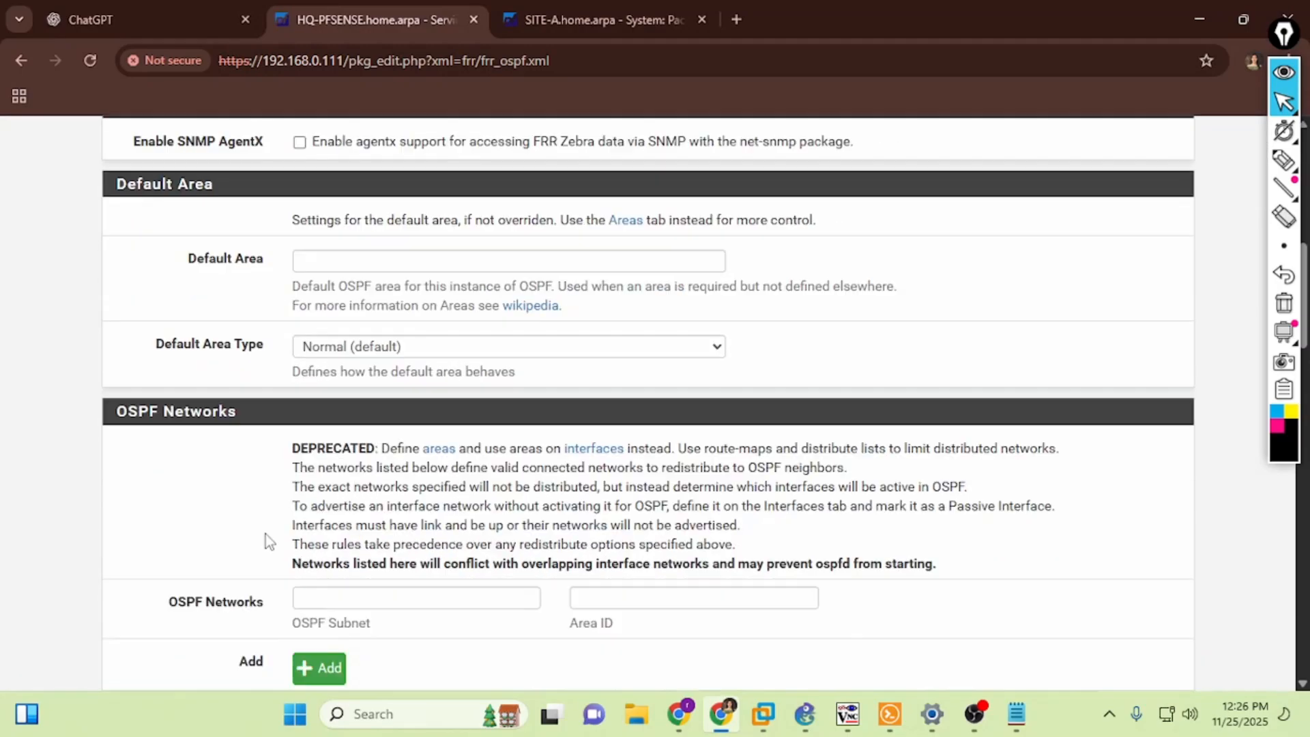
scroll(265, 533, down, 8)
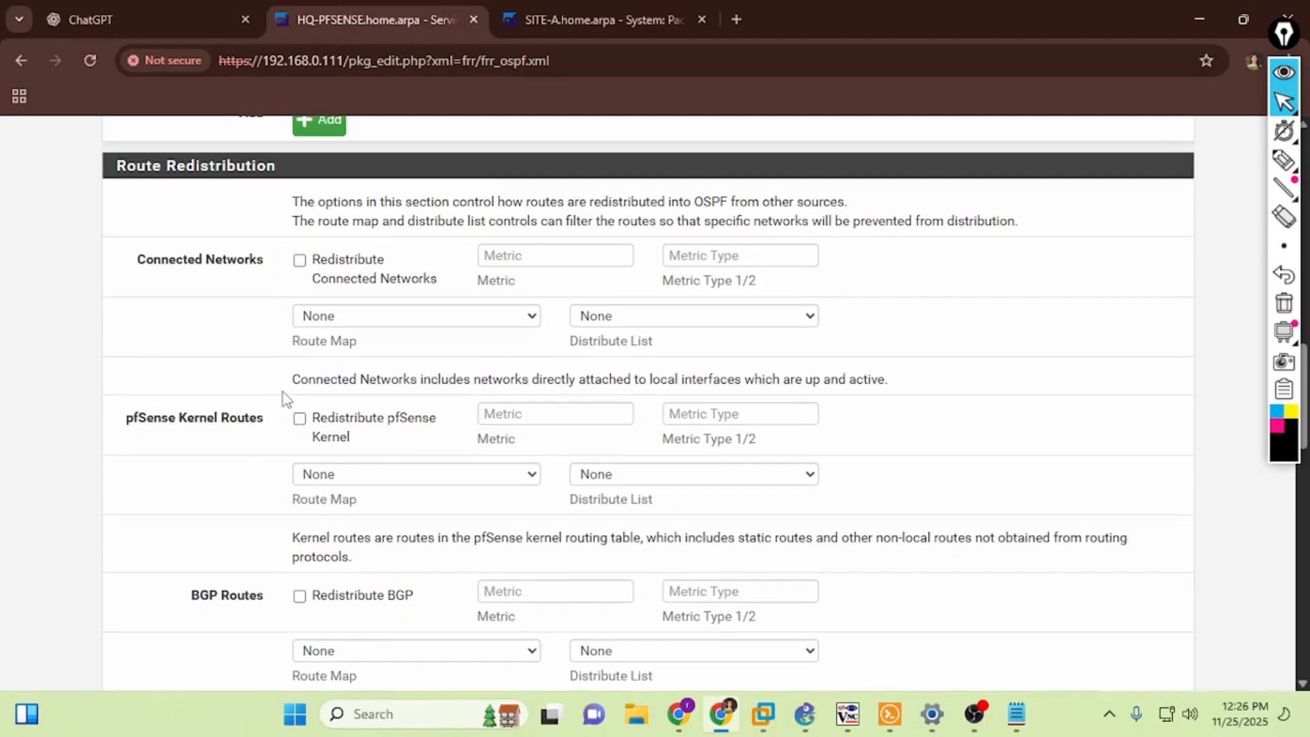
scroll(284, 395, down, 1)
scroll(232, 445, down, 14)
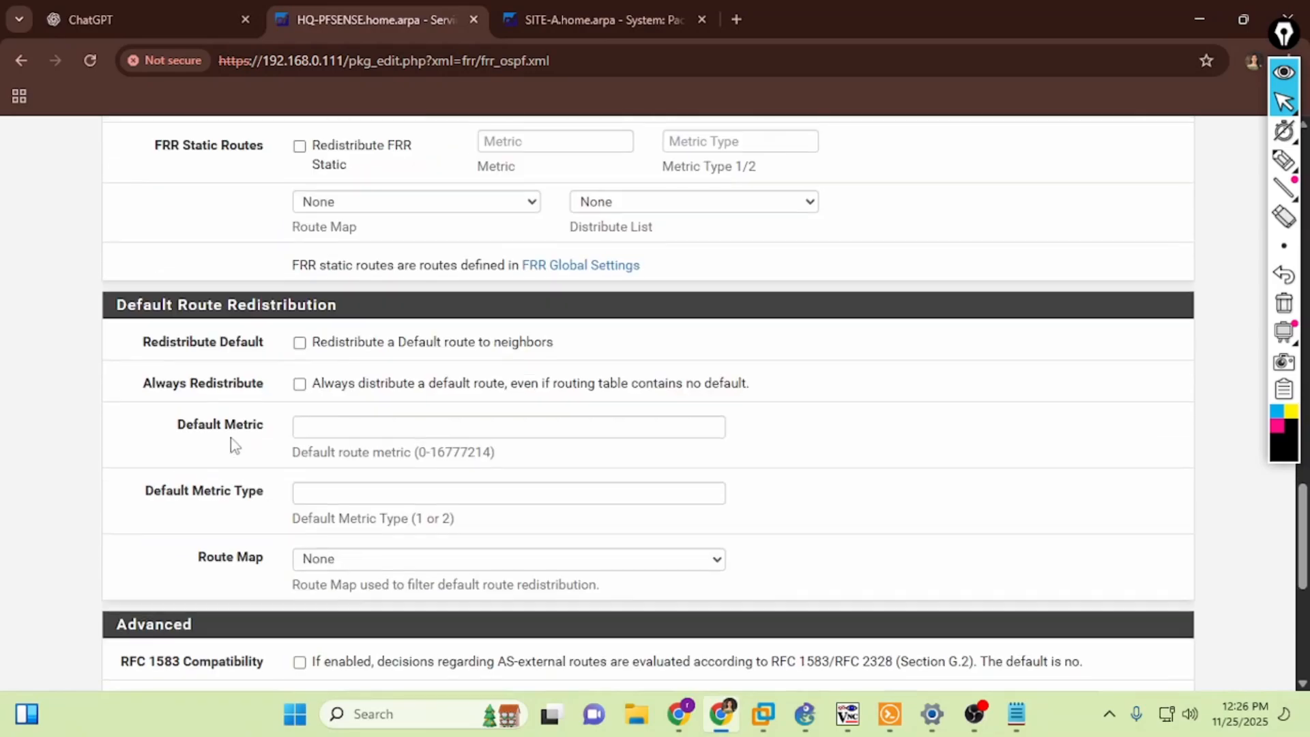
scroll(239, 434, down, 1)
click(310, 588)
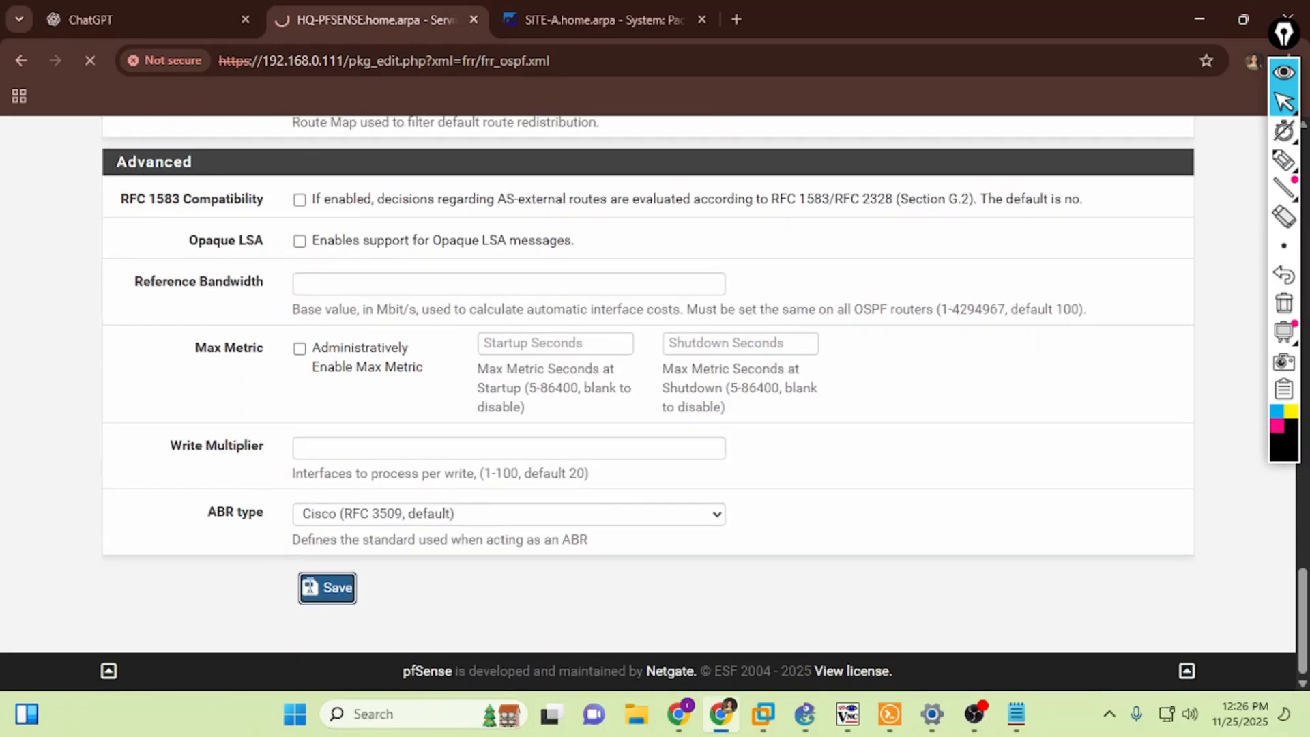
Add OSPF area 0 with the description HQ and the Normal (default) area type, and save it
click(216, 293)
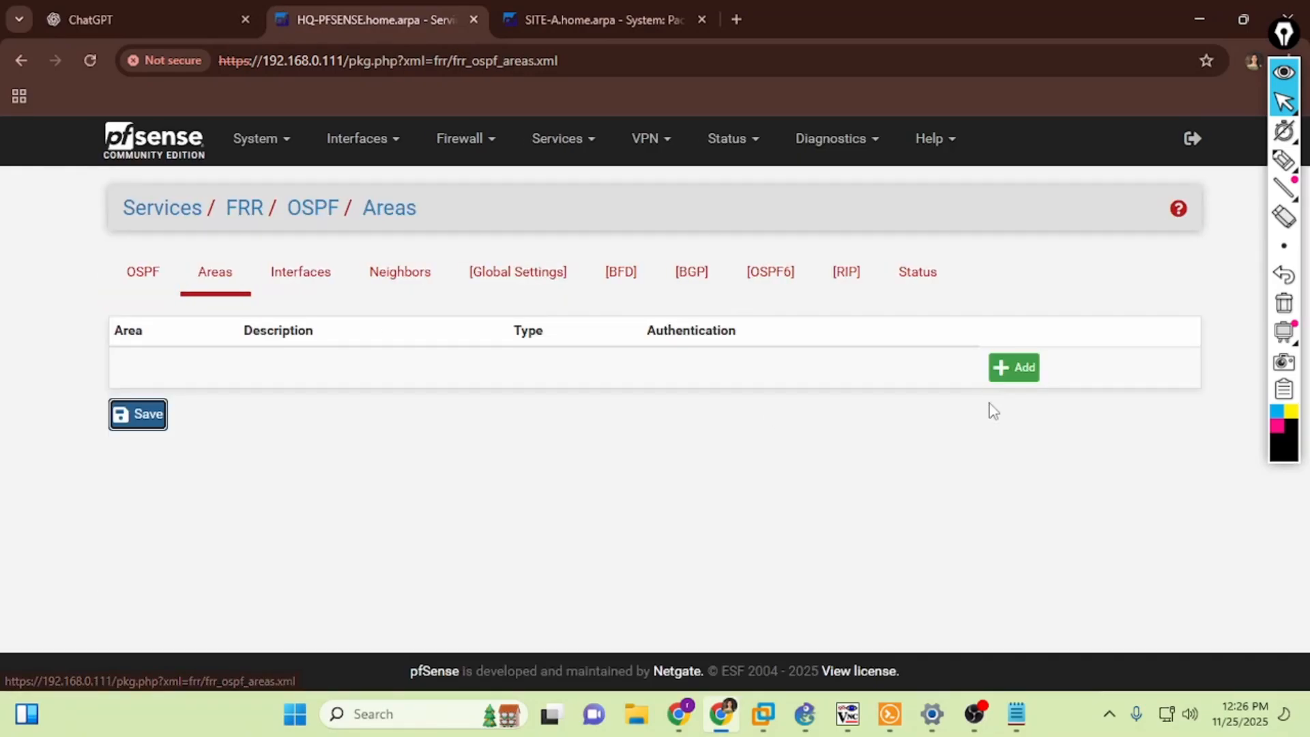
click(1014, 366)
click(333, 442)
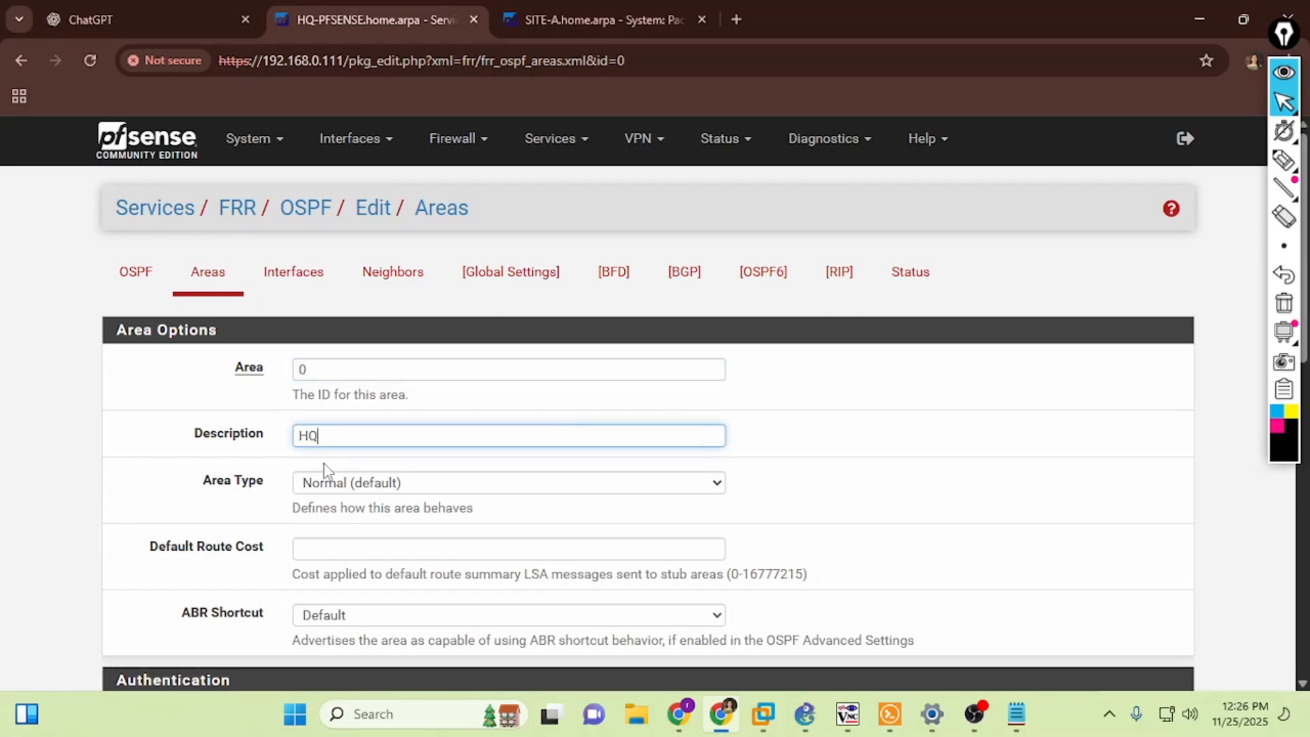
scroll(325, 464, down, 4)
click(332, 600)
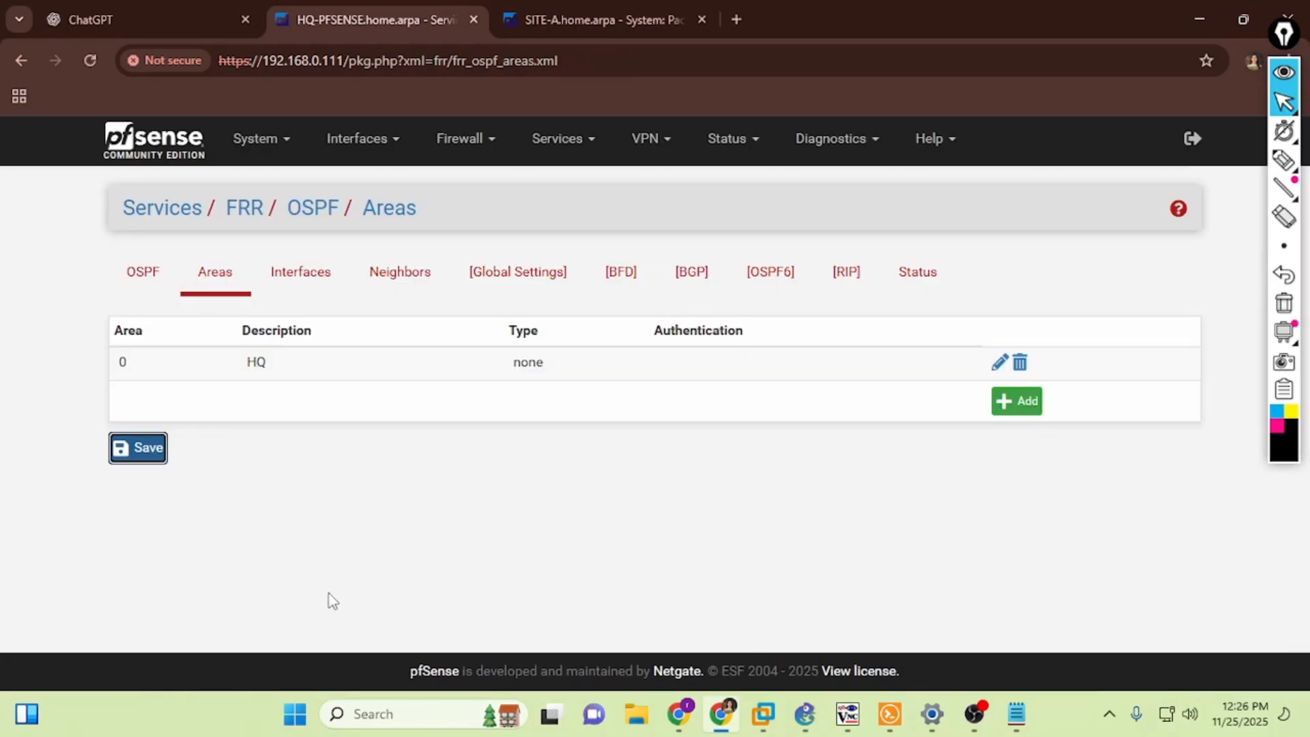
Create an OSPF interface entry on HQ for HQVTI, check the interface on the HQ console, and describe it as HQ-Virtual Interface
click(287, 280)
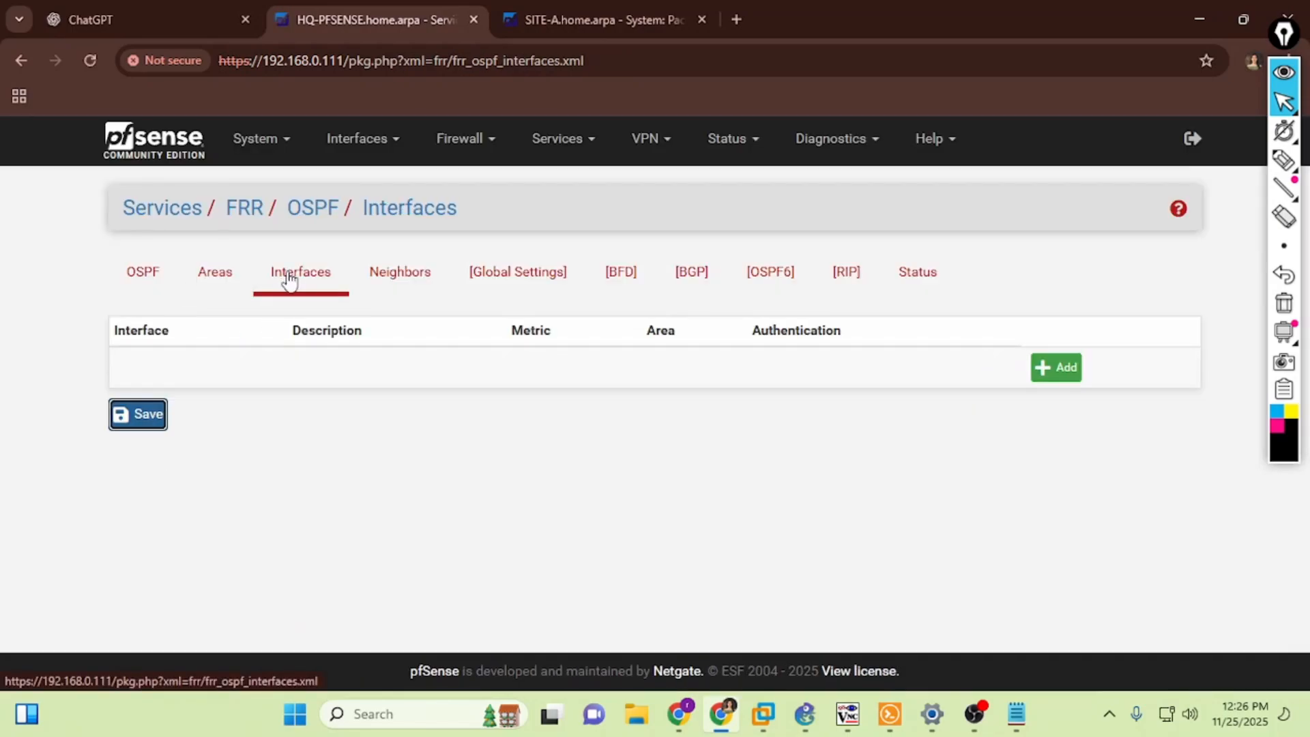
click(1056, 380)
click(379, 375)
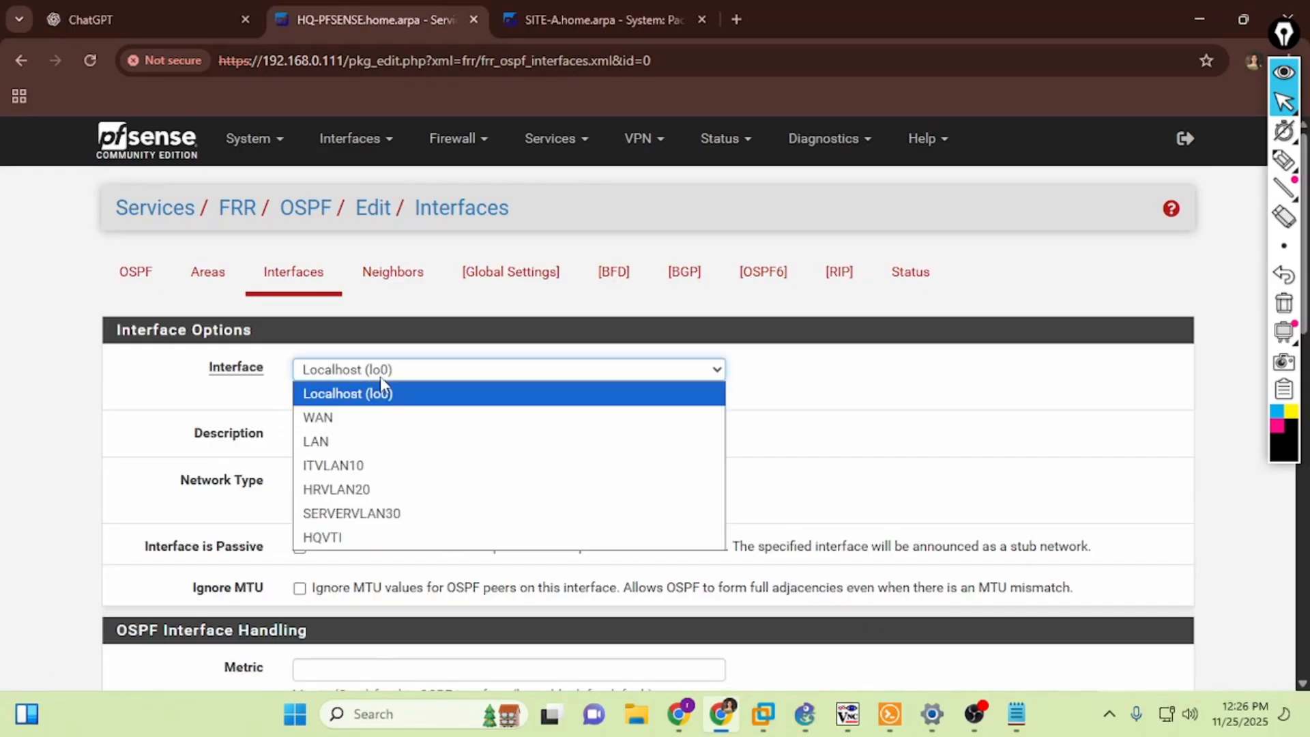
click(325, 537)
key(alt+Tab)
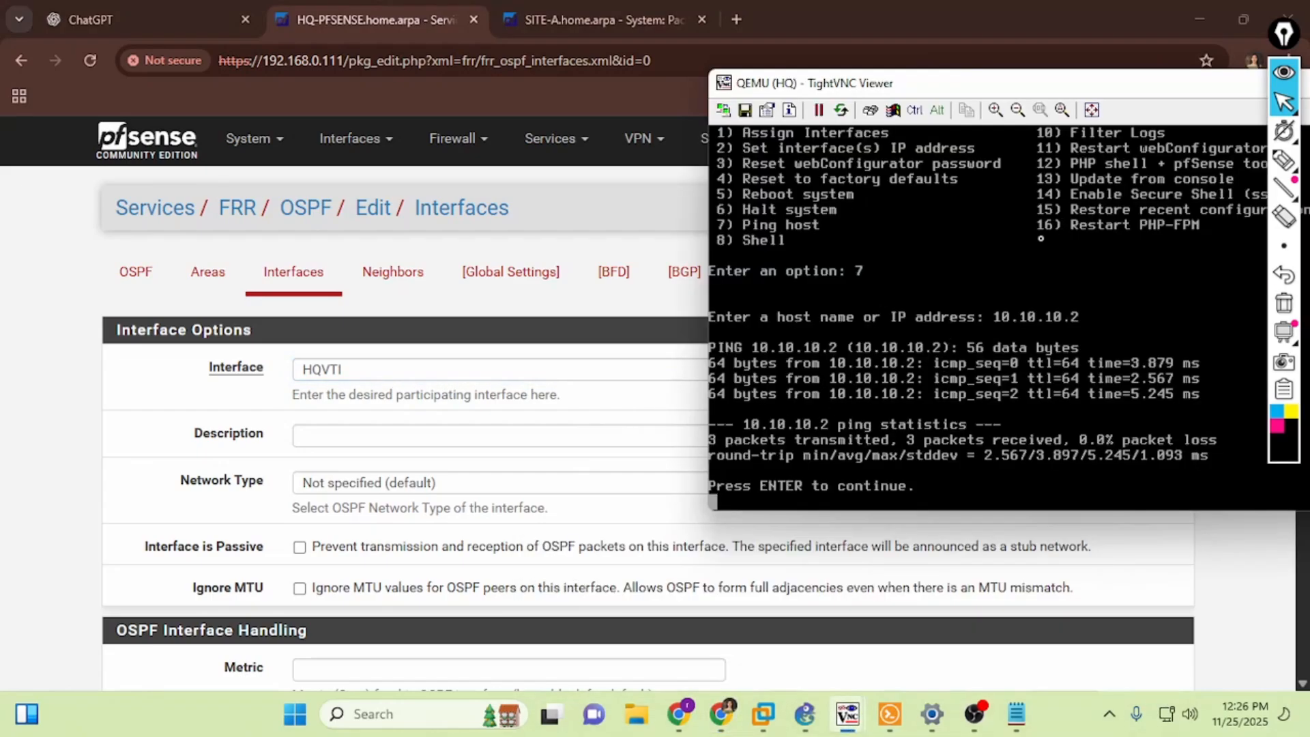
key(Return)
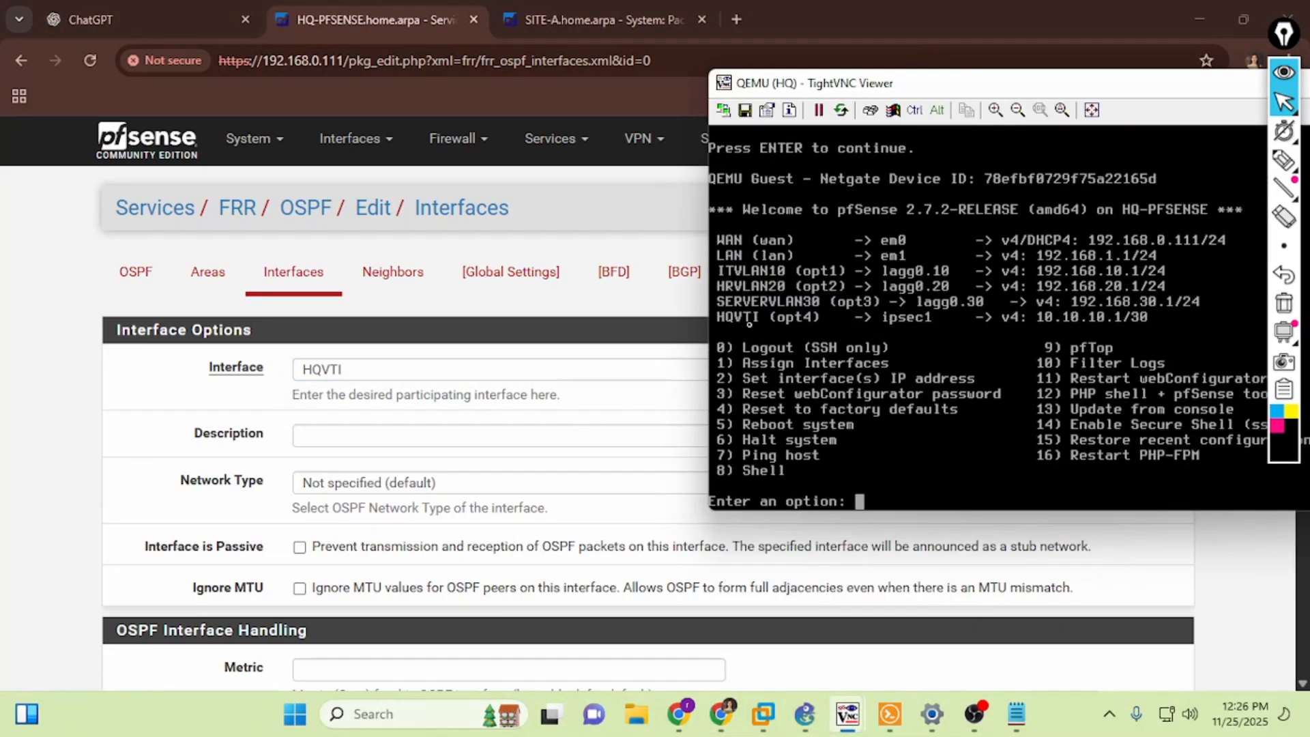
click(121, 427)
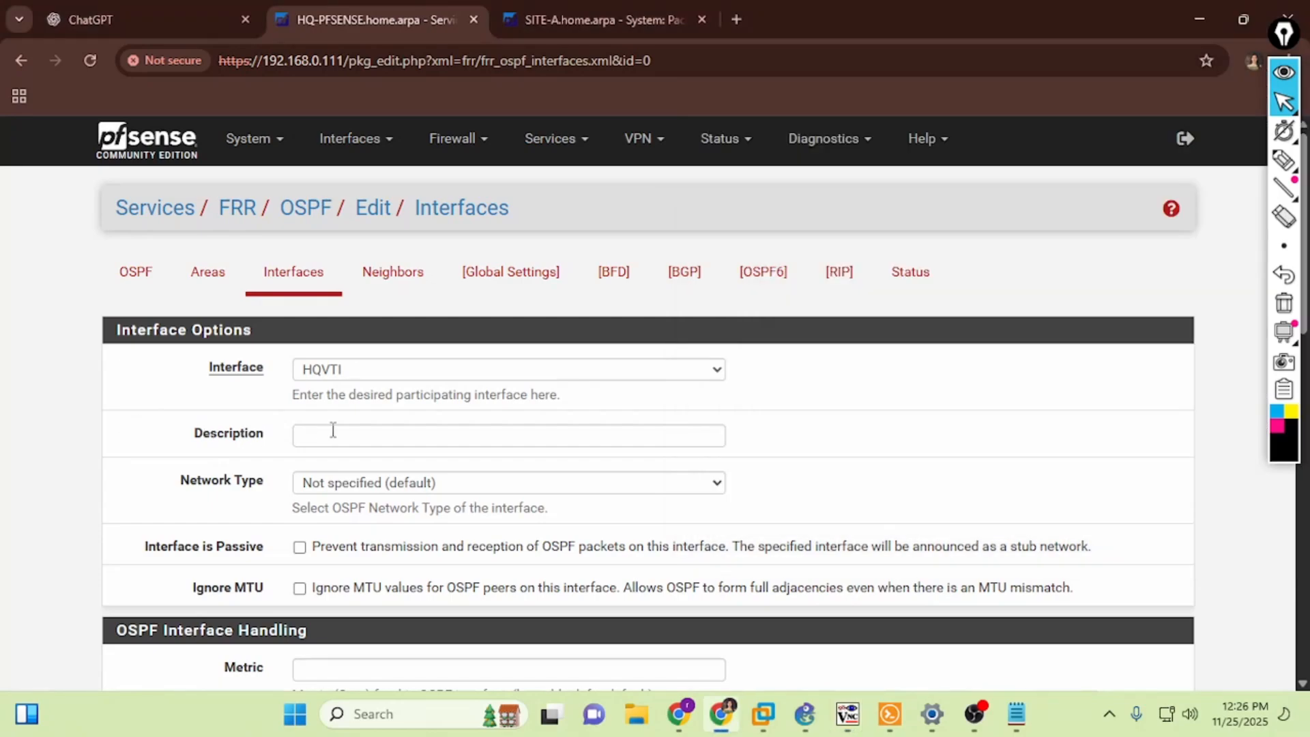
click(333, 433)
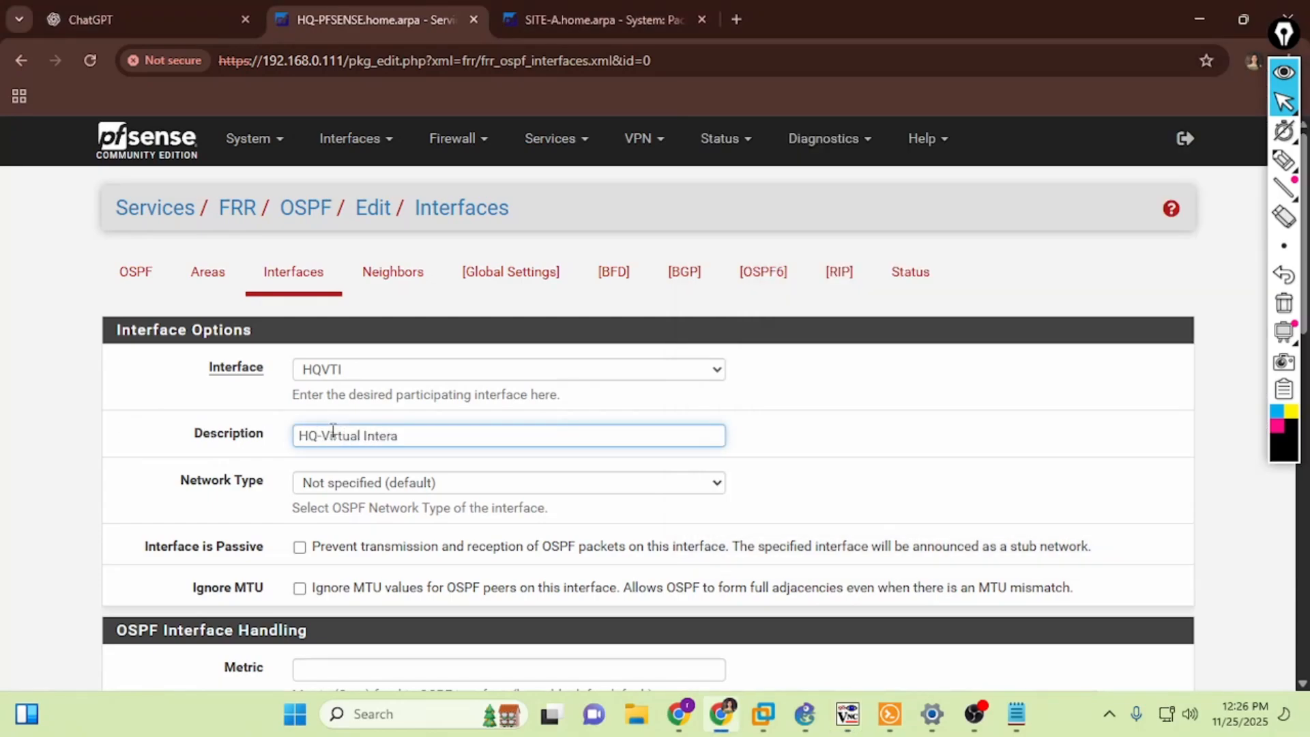
Make the HQVTI interface ignore MTU values, assign it to area 0, enable BFD, and save the entry
scroll(231, 434, down, 3)
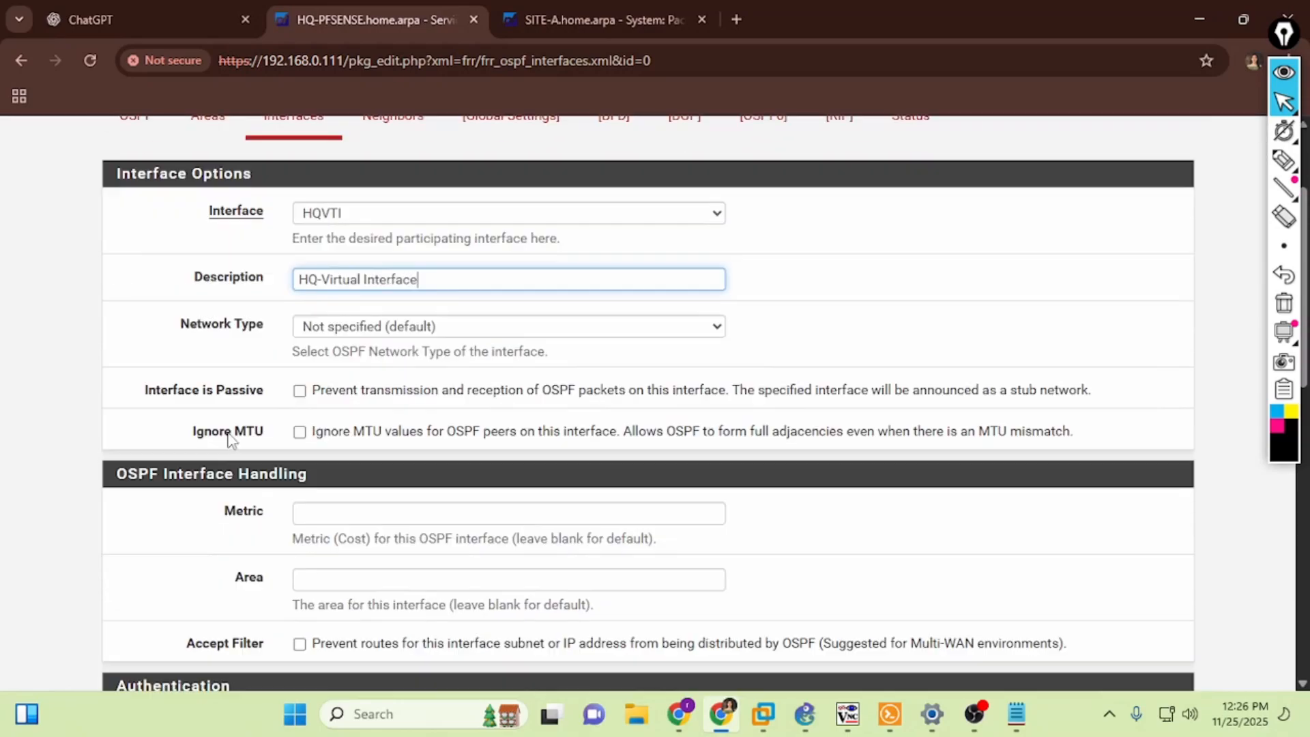
click(300, 397)
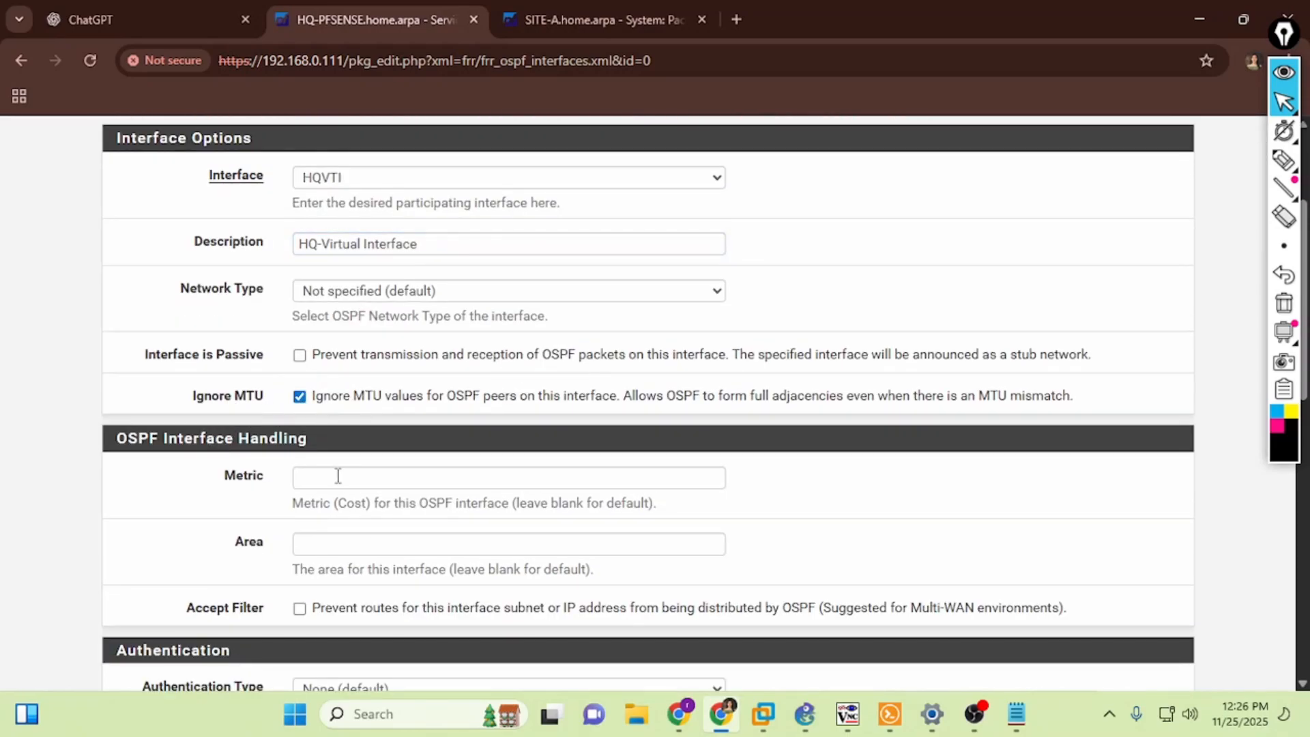
click(325, 550)
text(0)
scroll(257, 493, down, 8)
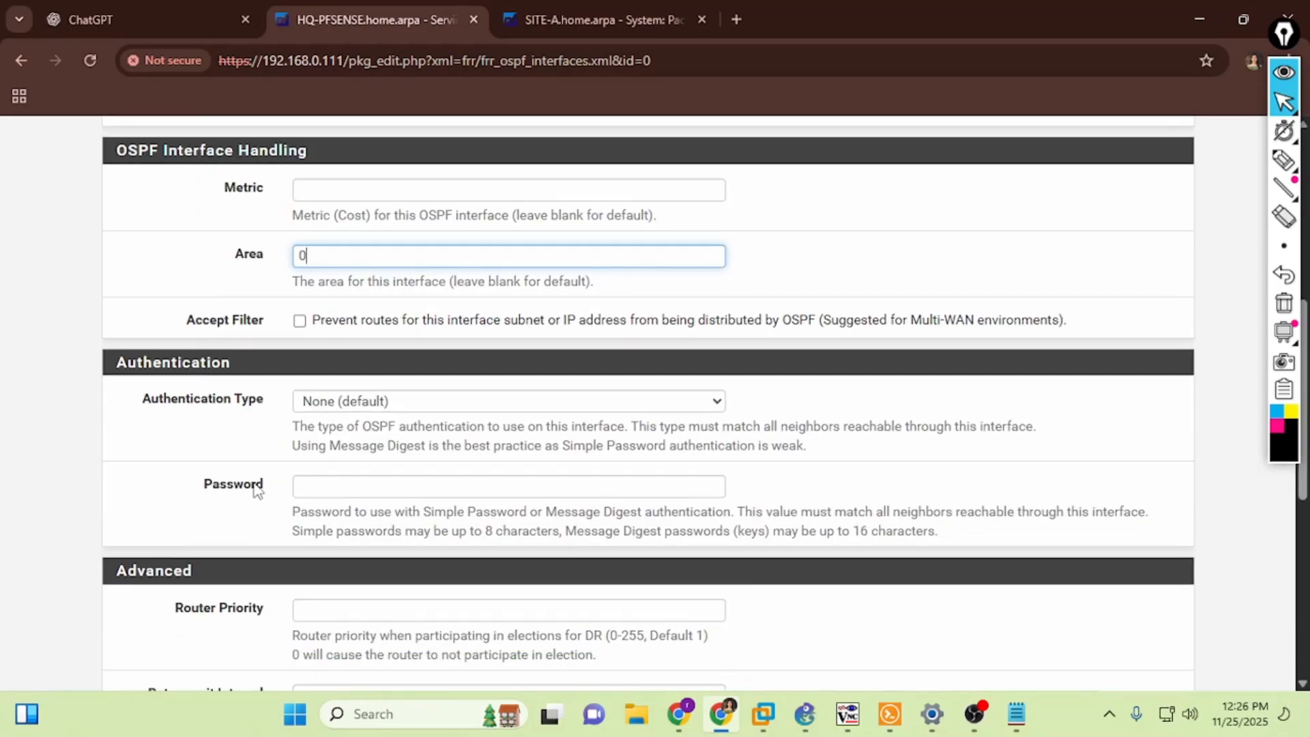
scroll(430, 457, down, 3)
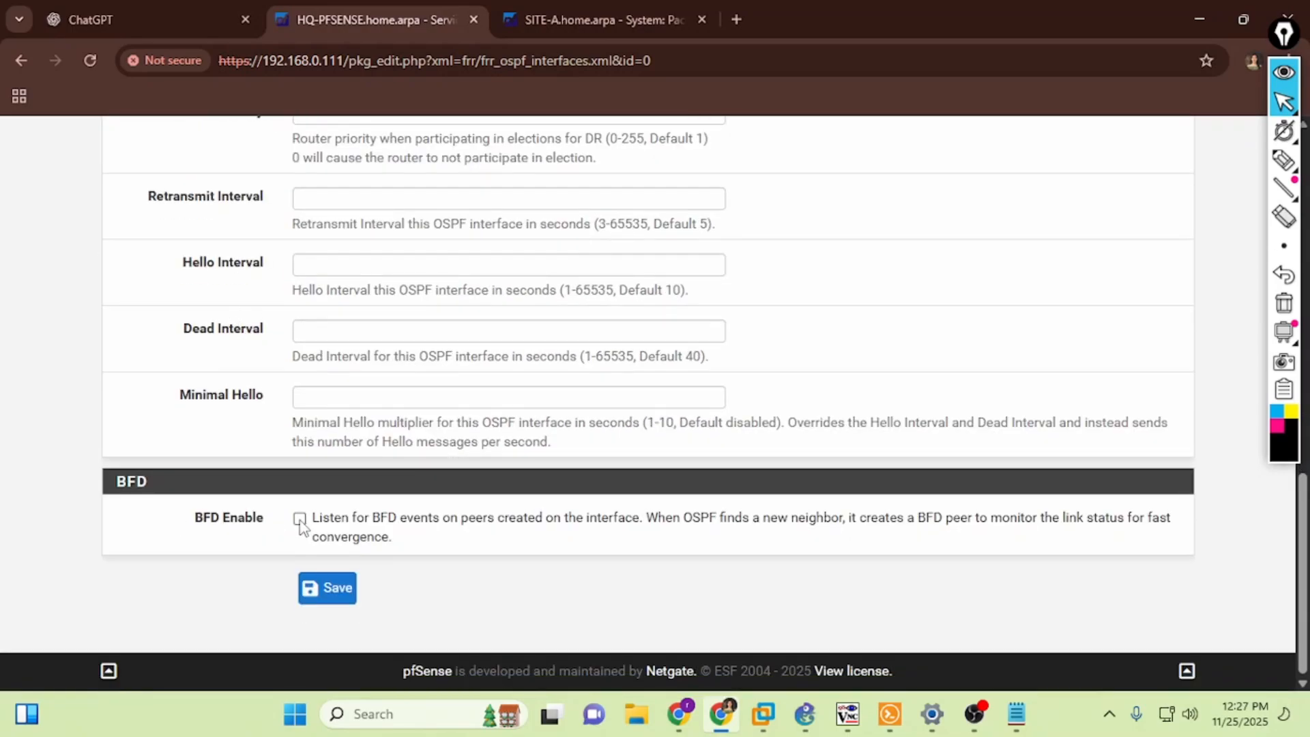
click(308, 591)
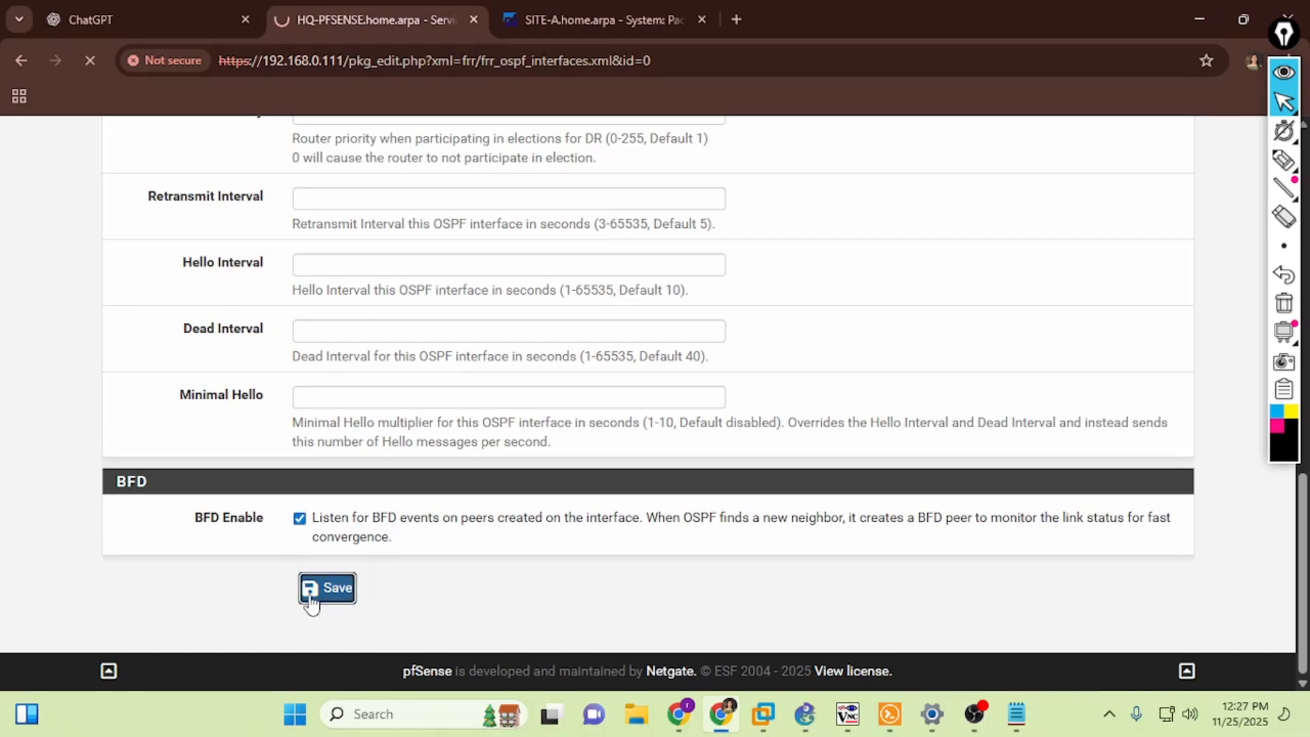
Switch to the SITE-A firewall page, review FRR enablement and the master password in its global settings, and save
click(569, 15)
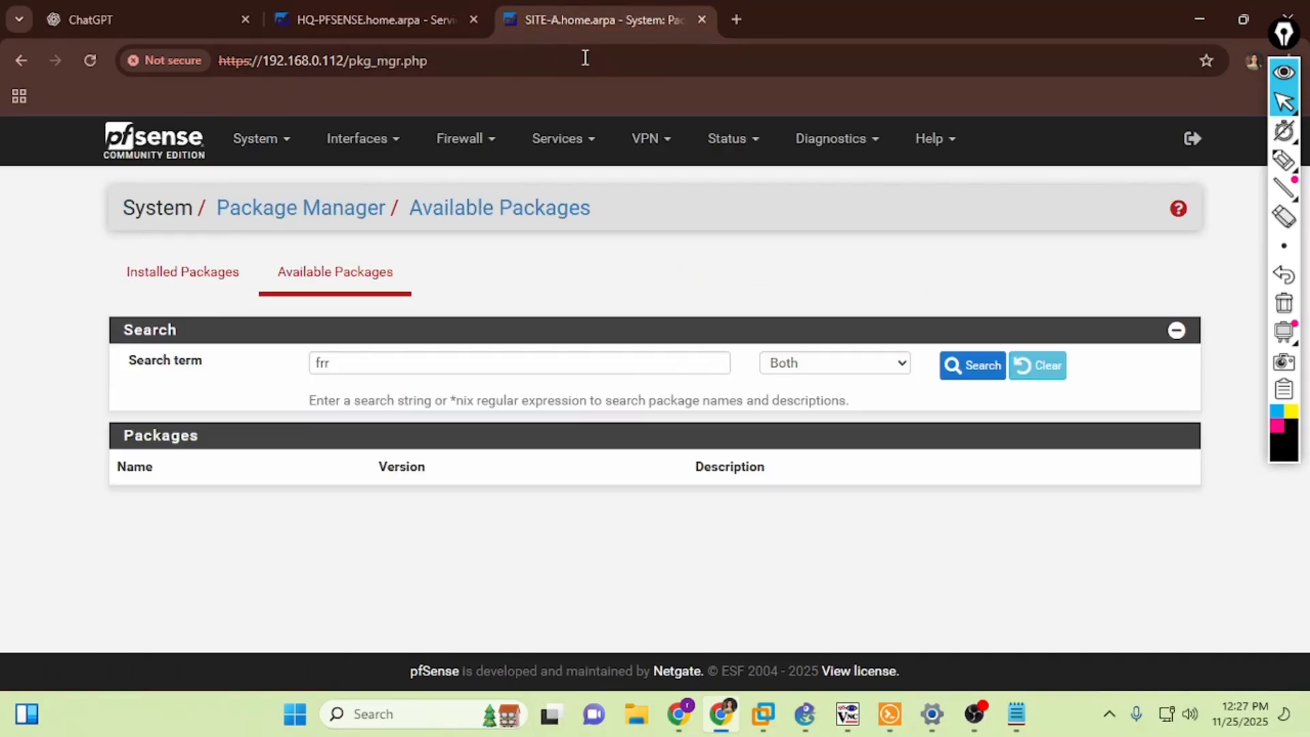
click(583, 151)
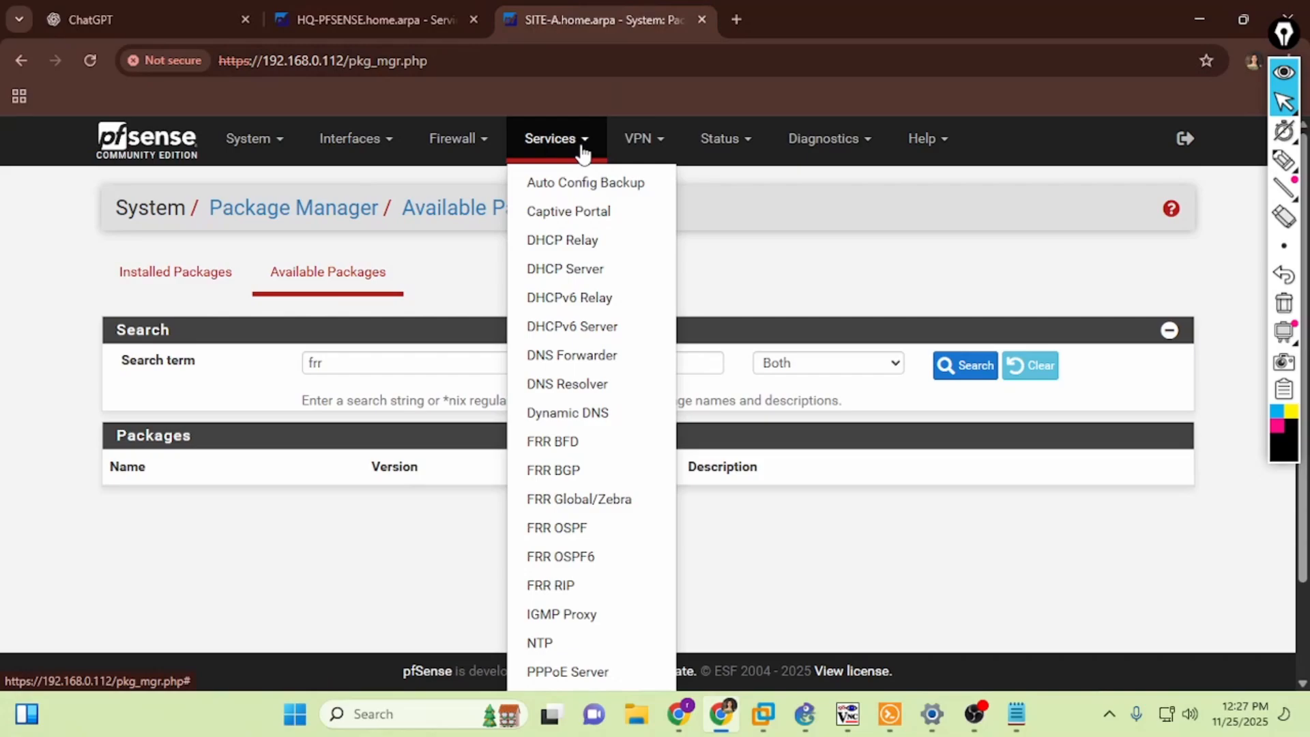
click(550, 500)
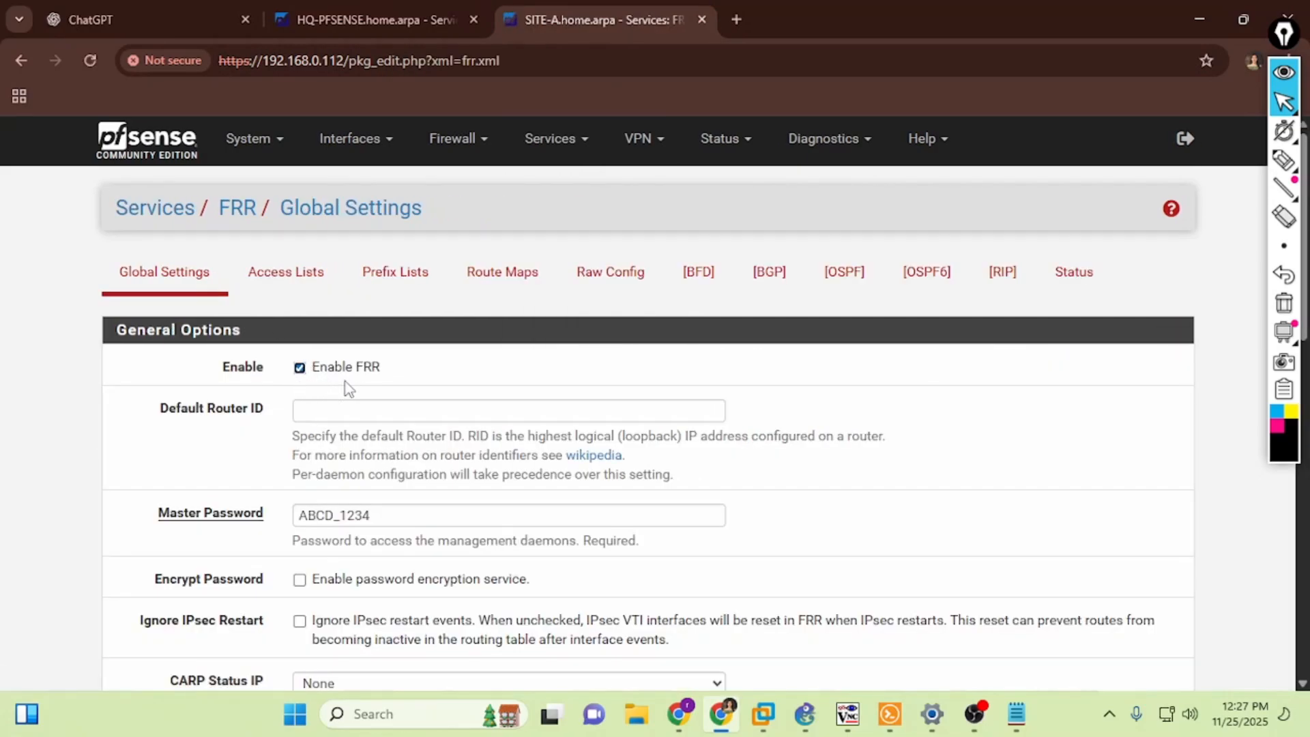
double_click(395, 520)
scroll(424, 380, down, 15)
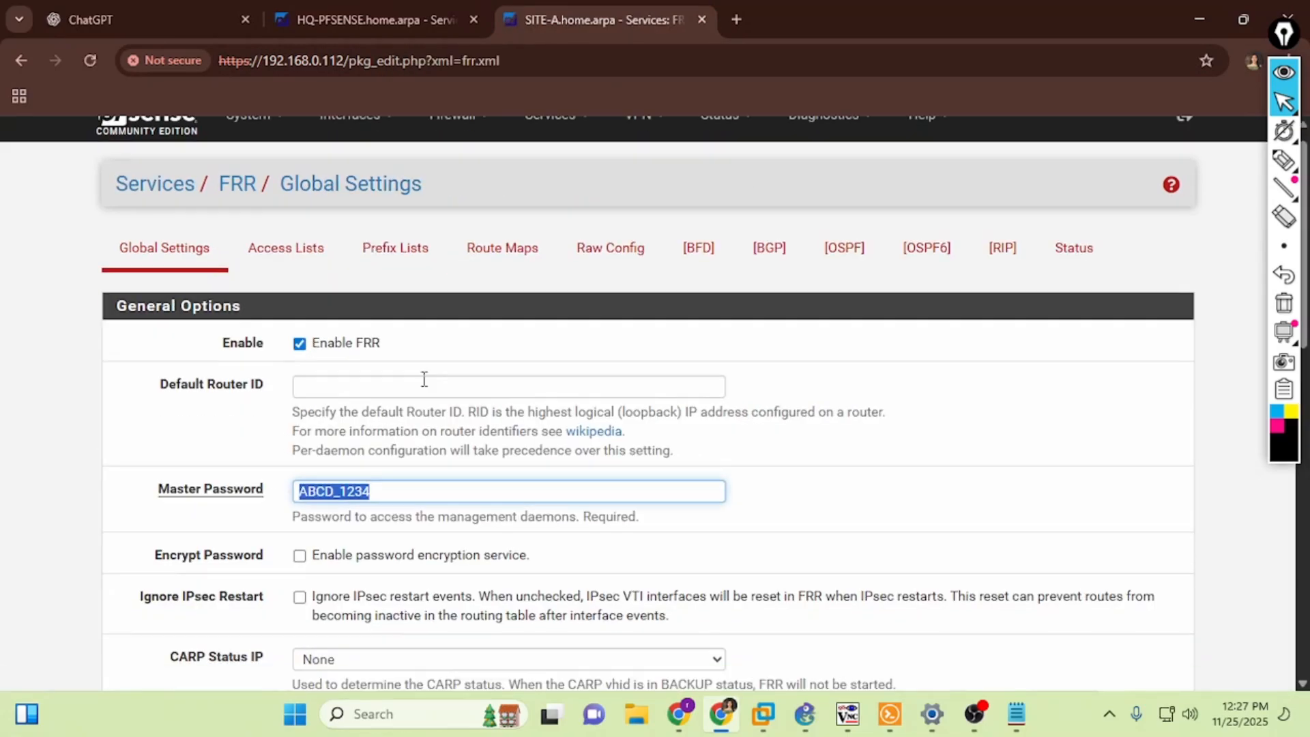
click(327, 585)
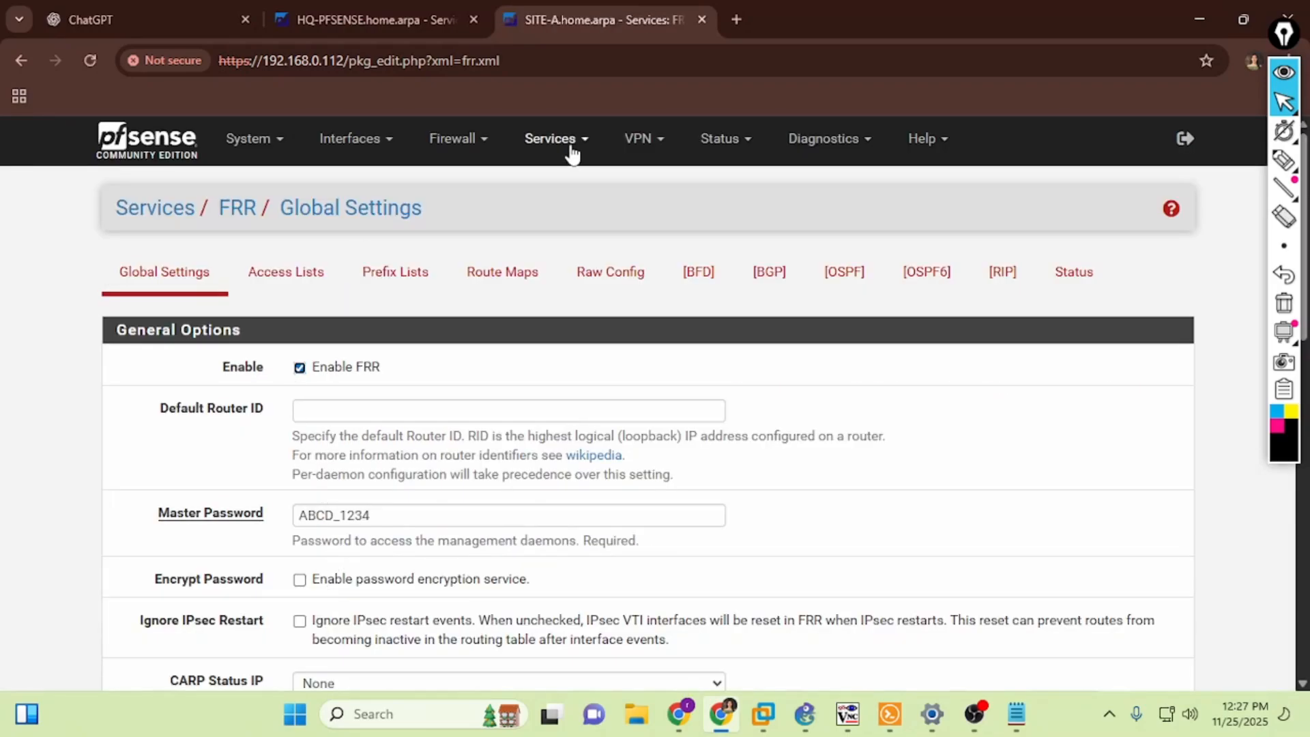
Enable OSPF routing in the SITE-A FRR OSPF settings, set the router ID to 2.2.2.2, and save
click(570, 152)
click(546, 528)
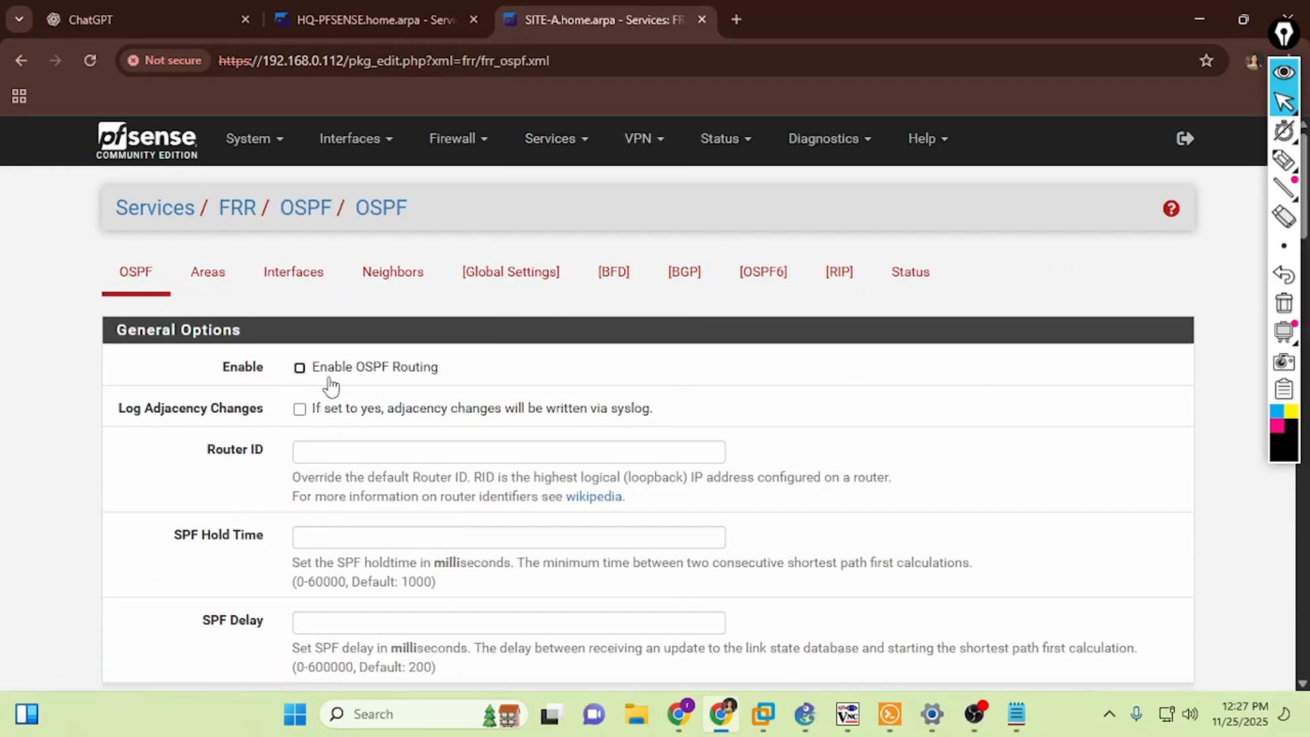
click(325, 455)
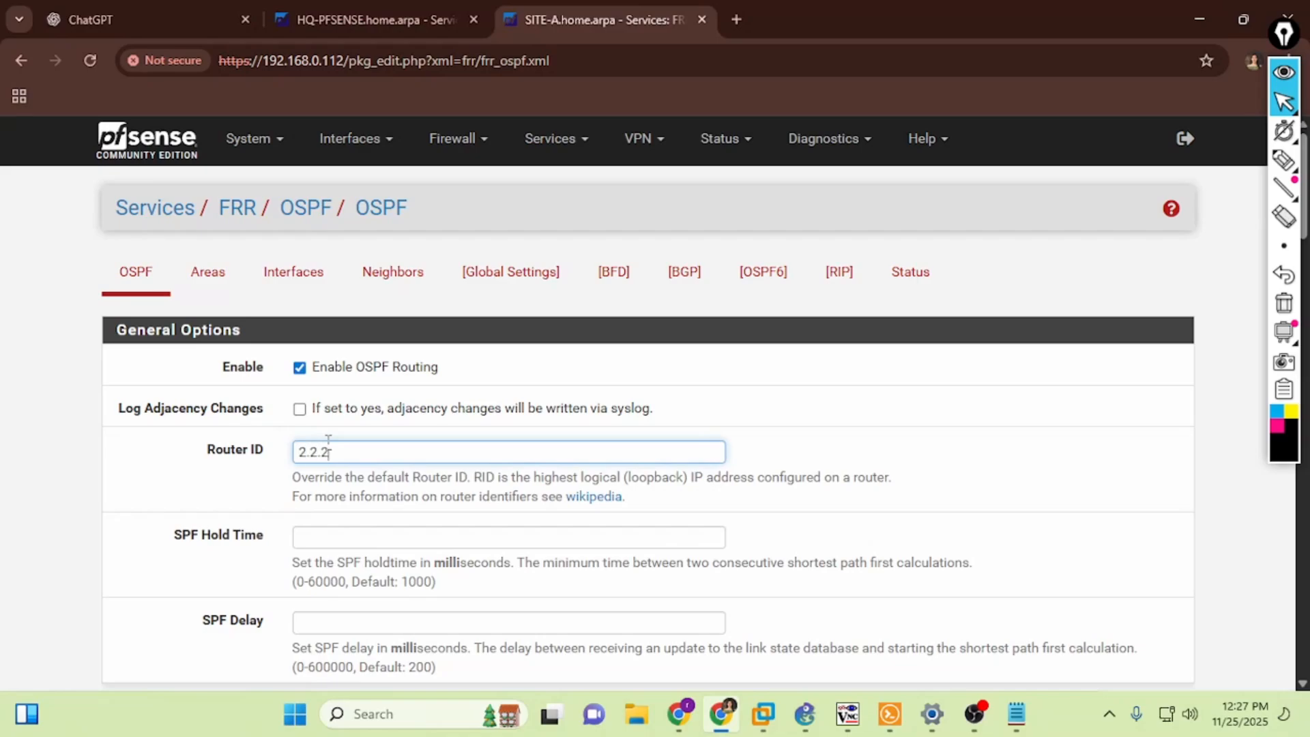
click(374, 19)
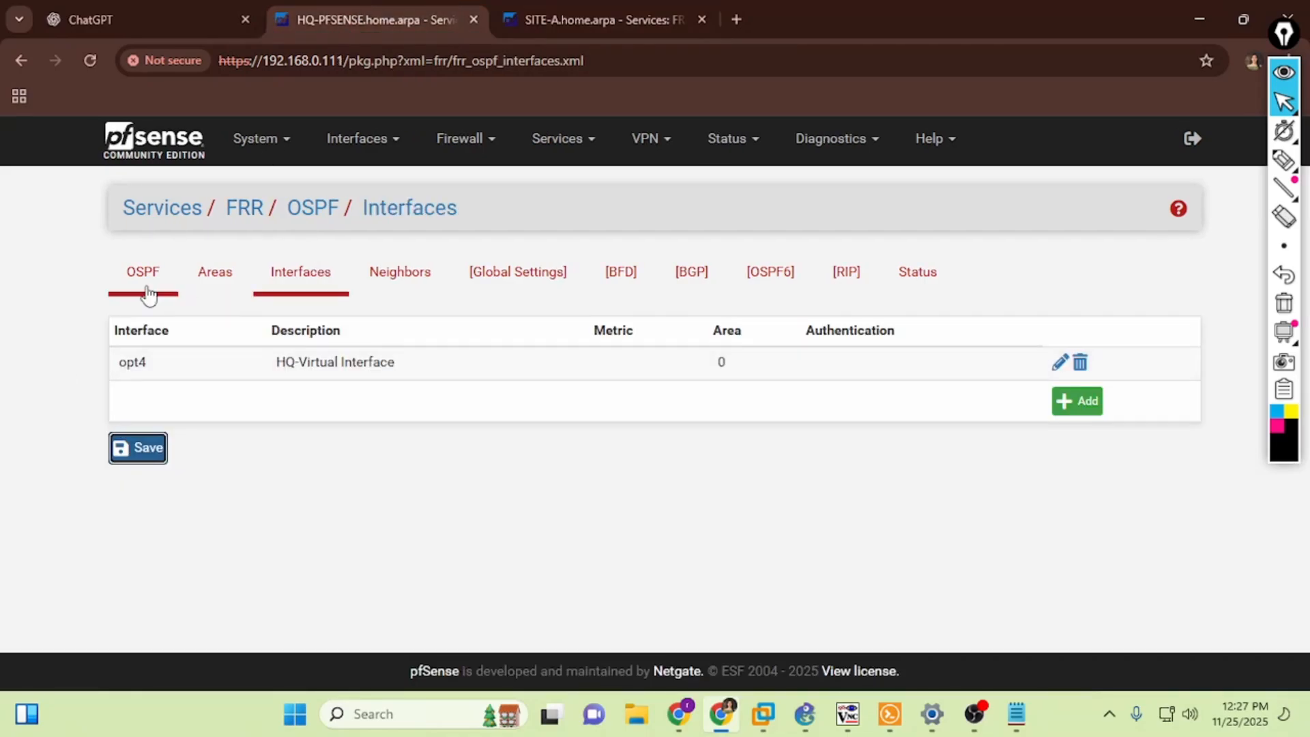
click(572, 9)
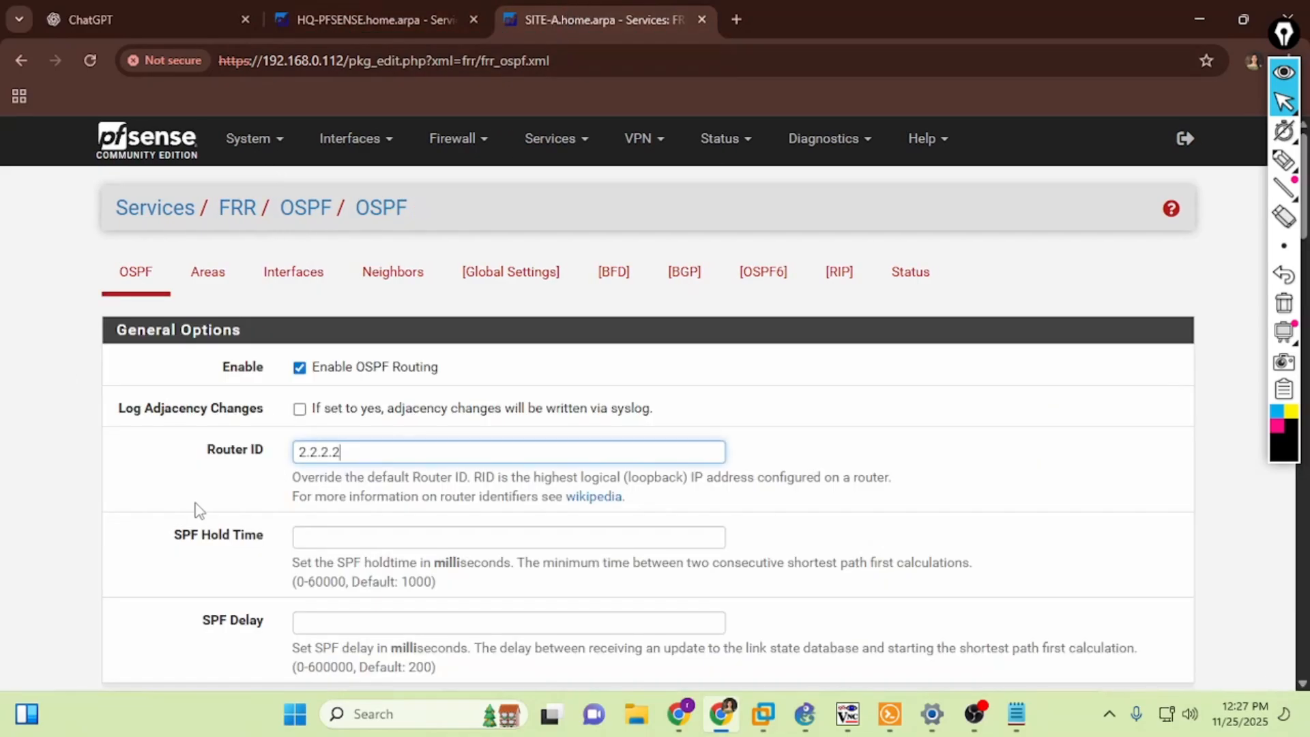
scroll(198, 511, down, 5)
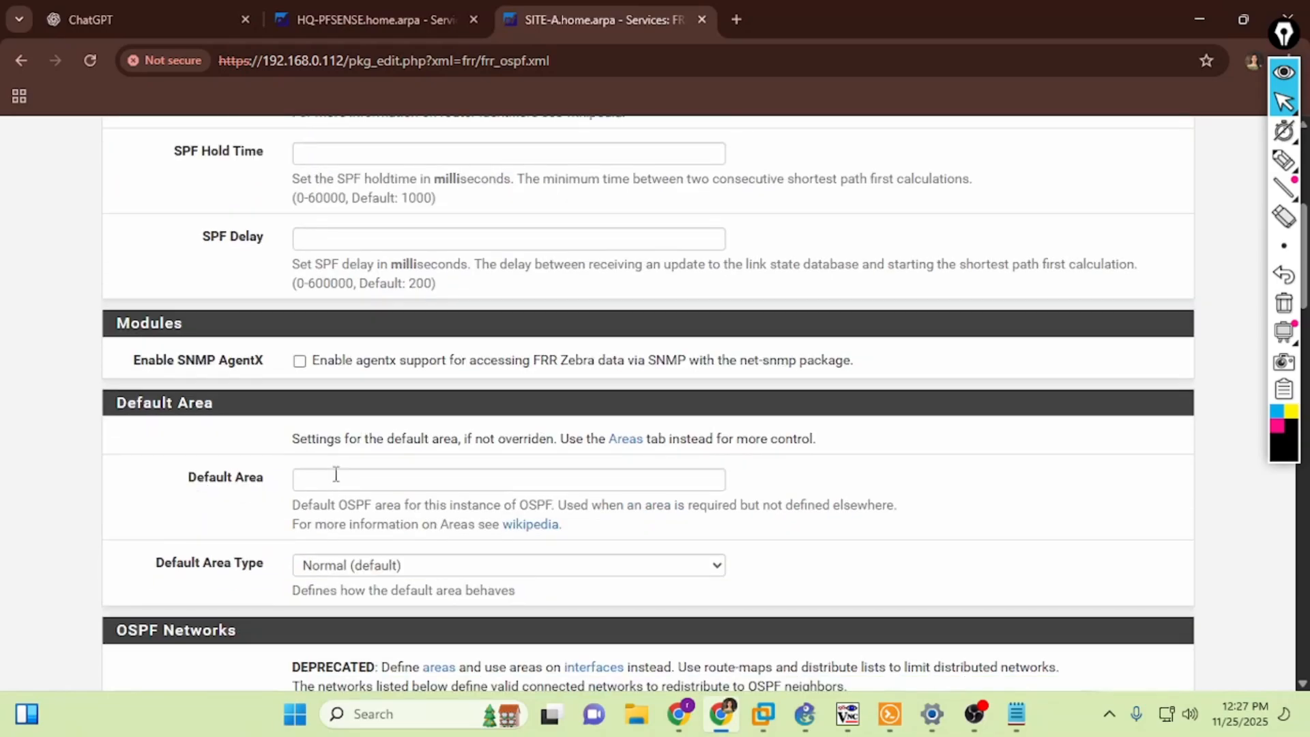
scroll(292, 477, down, 15)
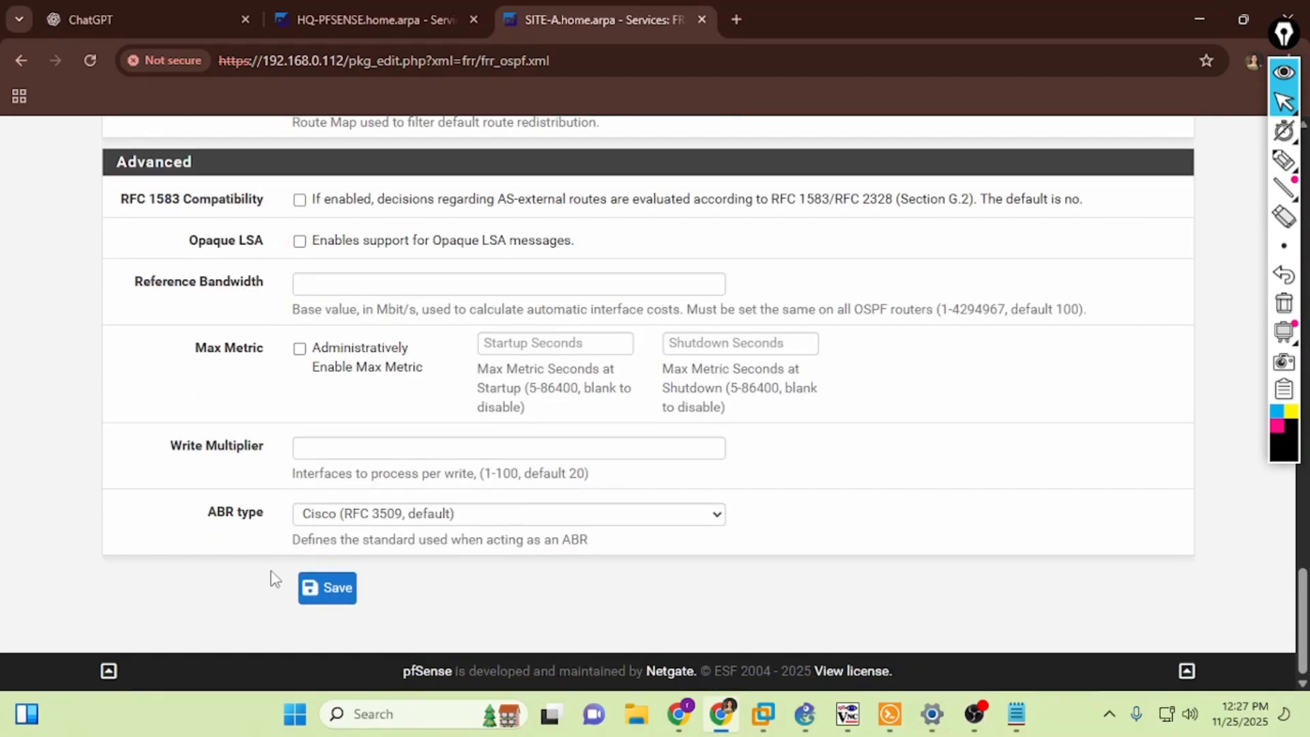
click(325, 588)
Add OSPF area 0 on SITE-A with the description SITE-A and the Normal (default) area type, and save it
click(210, 271)
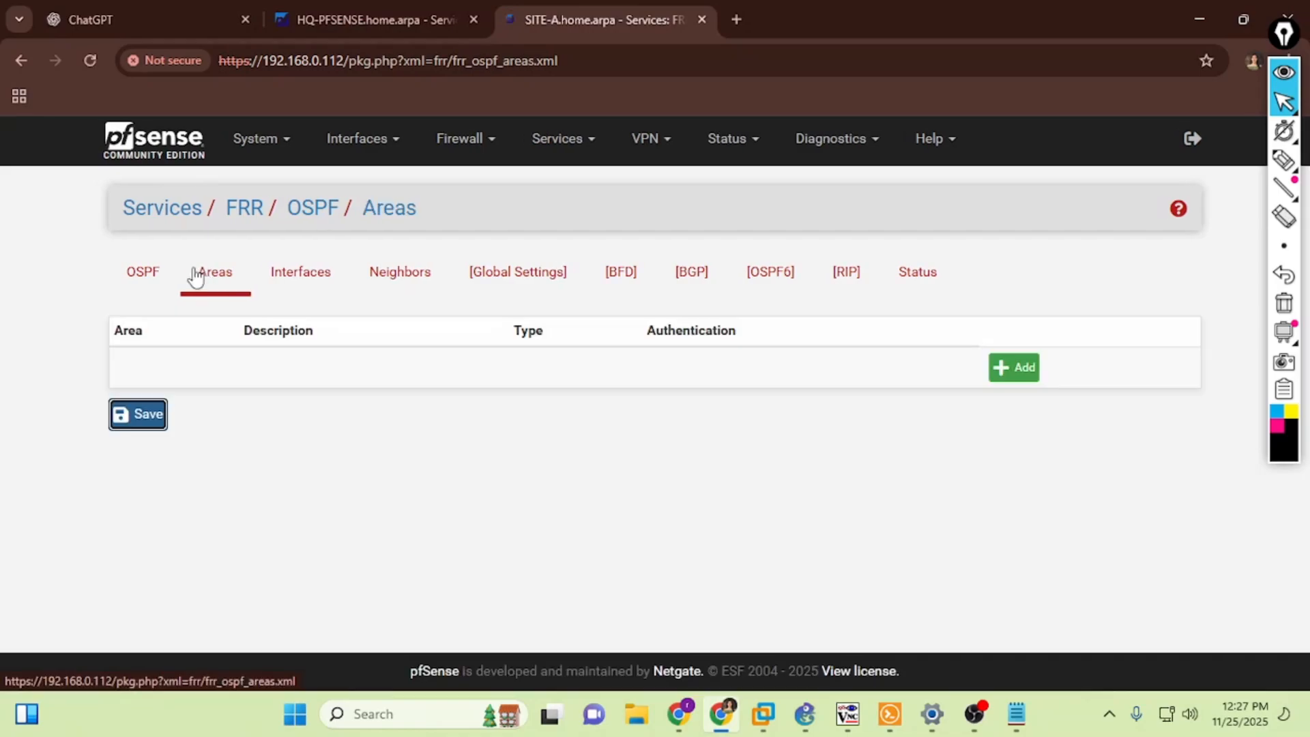
click(1015, 367)
click(370, 370)
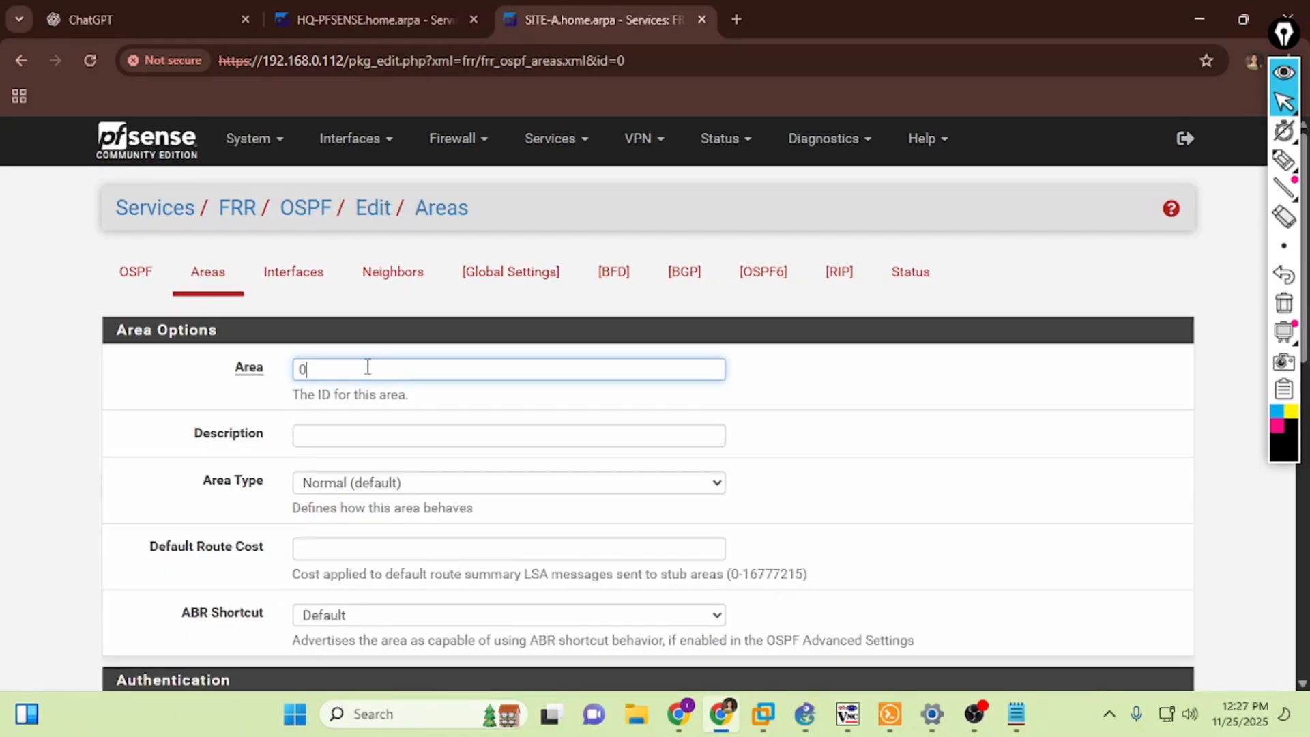
scroll(287, 390, down, 3)
click(346, 243)
text(SITE-A)
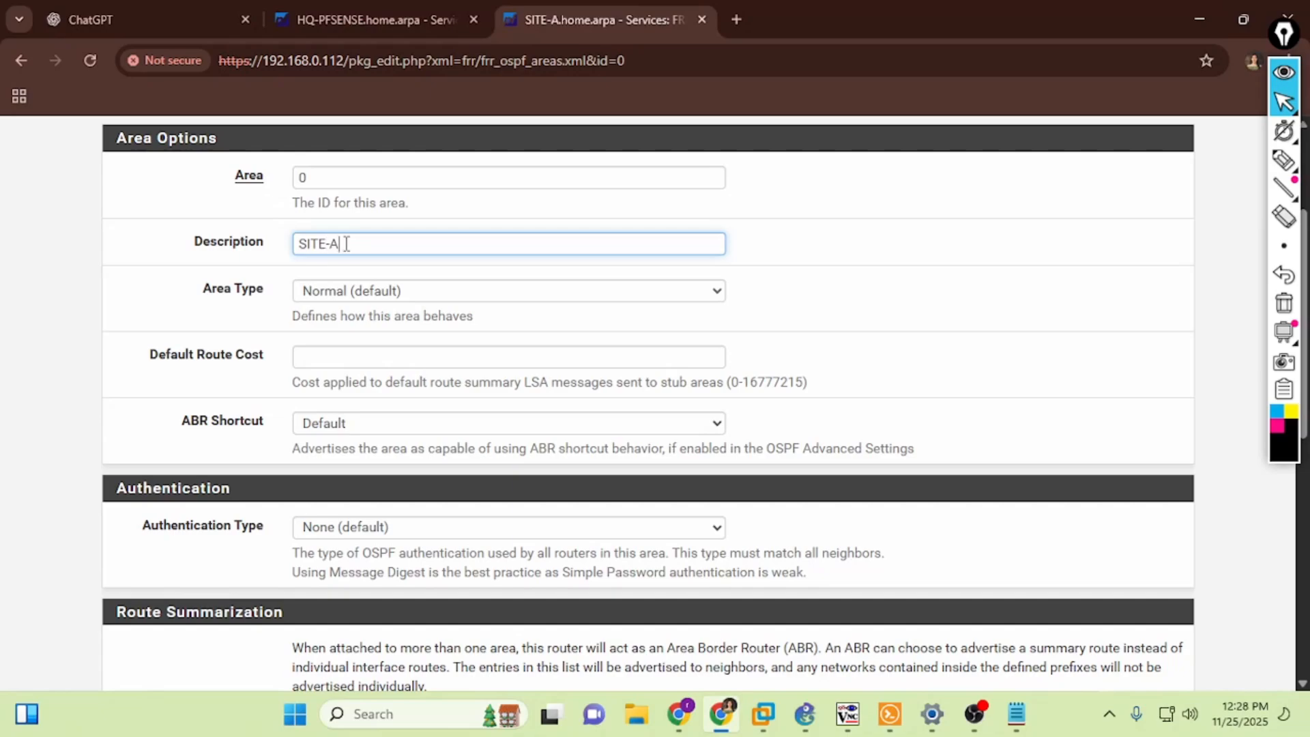
scroll(310, 352, down, 9)
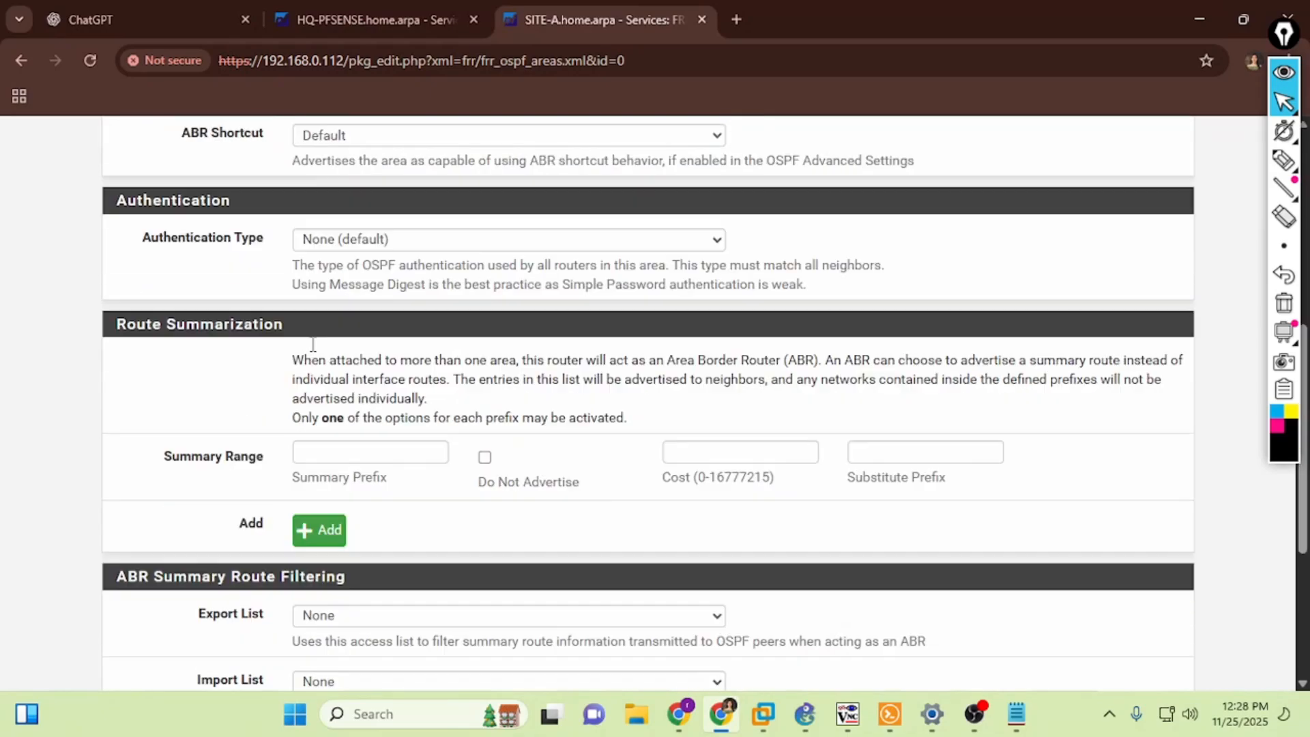
click(328, 593)
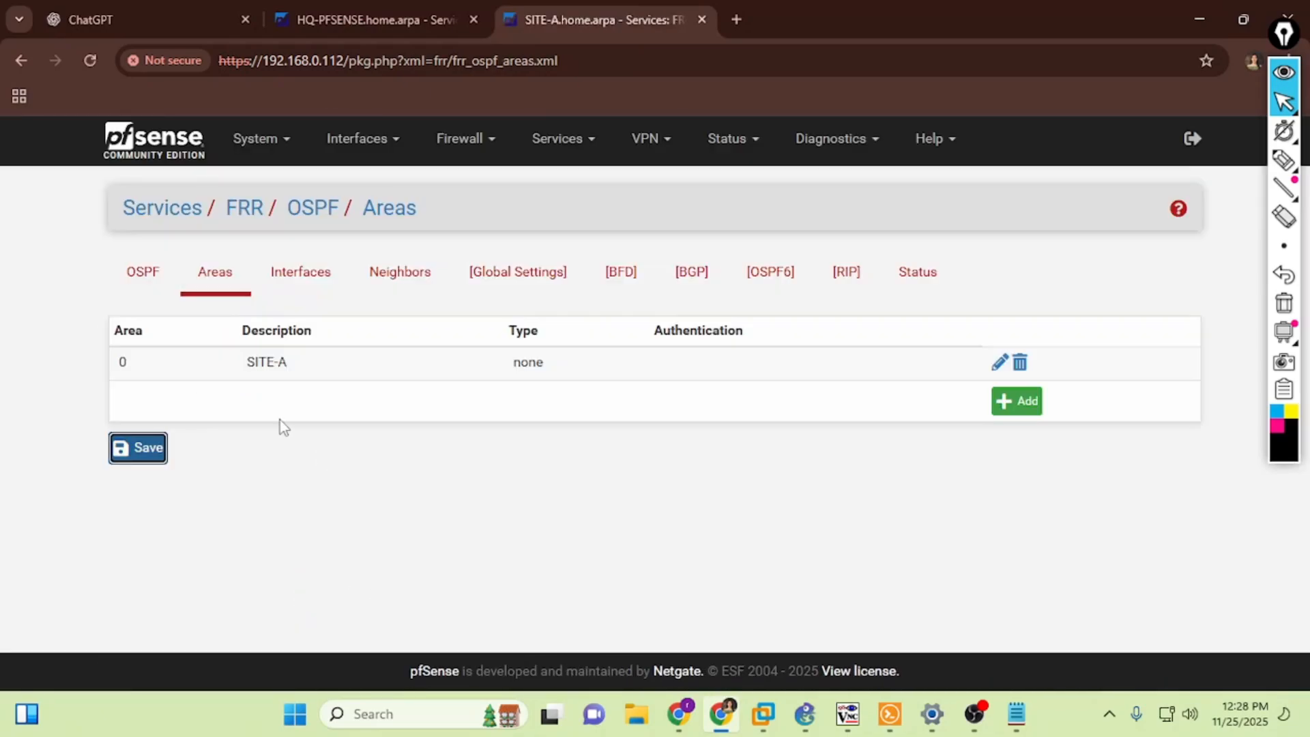
Create an OSPF interface entry on SITE-A for SITEAVTI, check it on the SITE-A console, and describe it as SITE-Virtual Interface
click(301, 272)
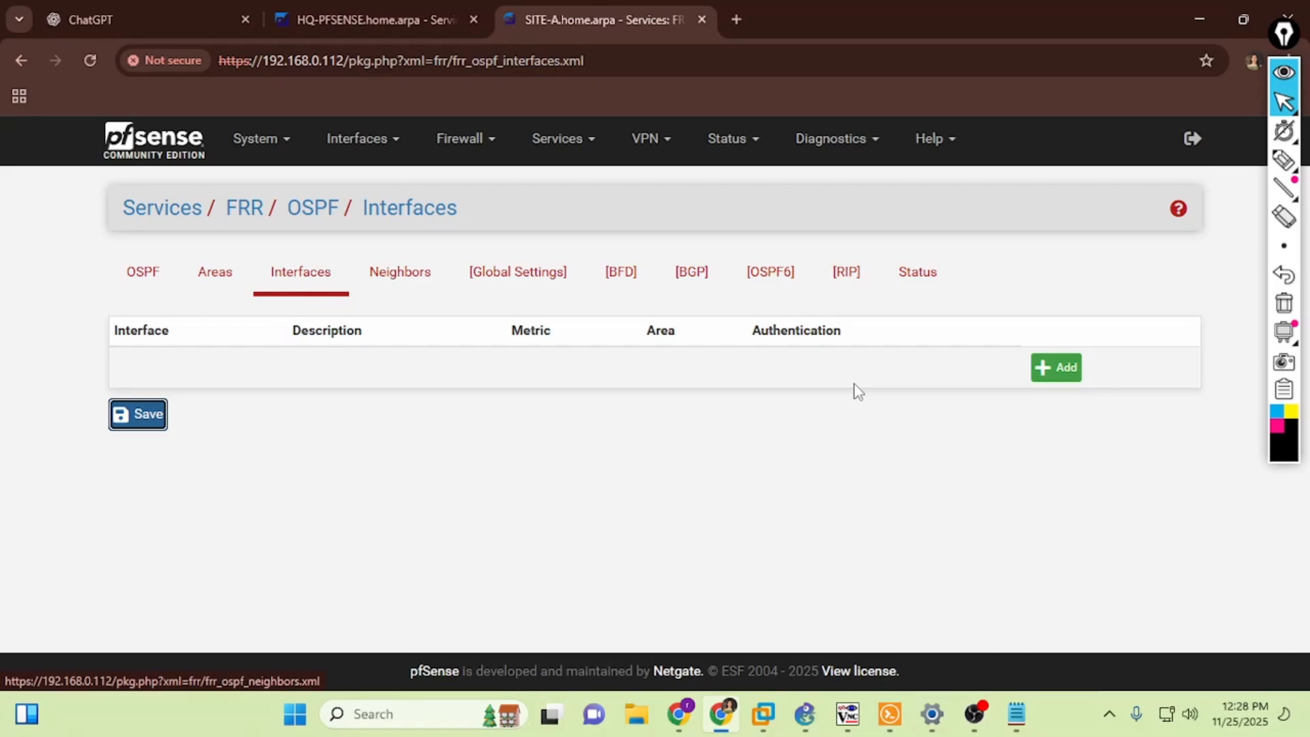
click(1055, 373)
click(394, 372)
click(310, 493)
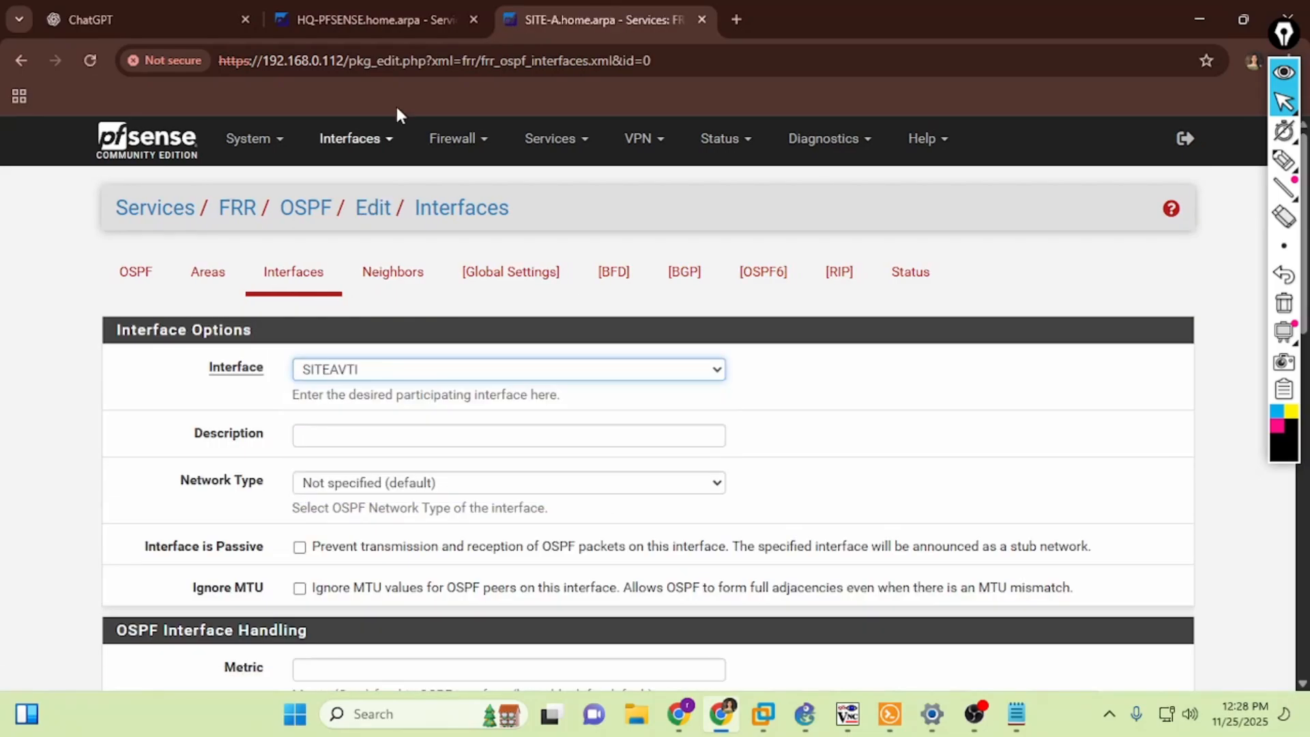
mouse_move(848, 725)
click(822, 621)
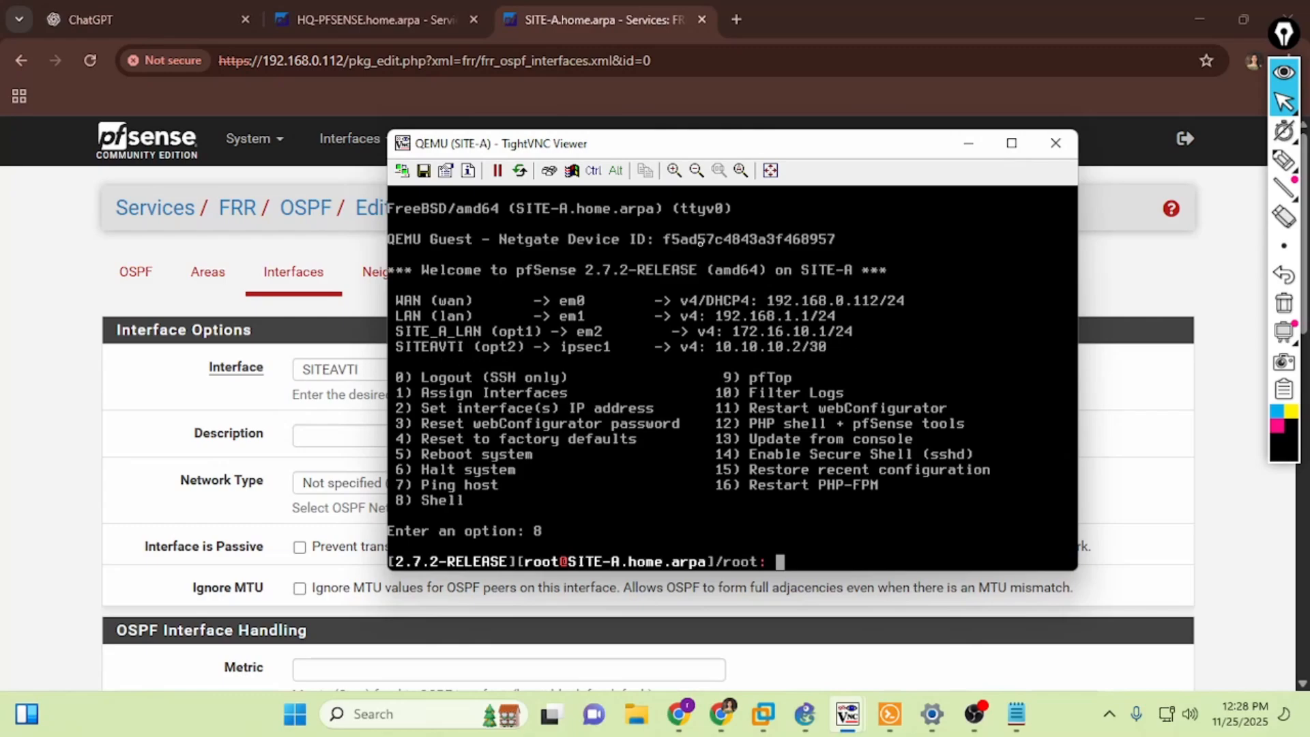
click(359, 438)
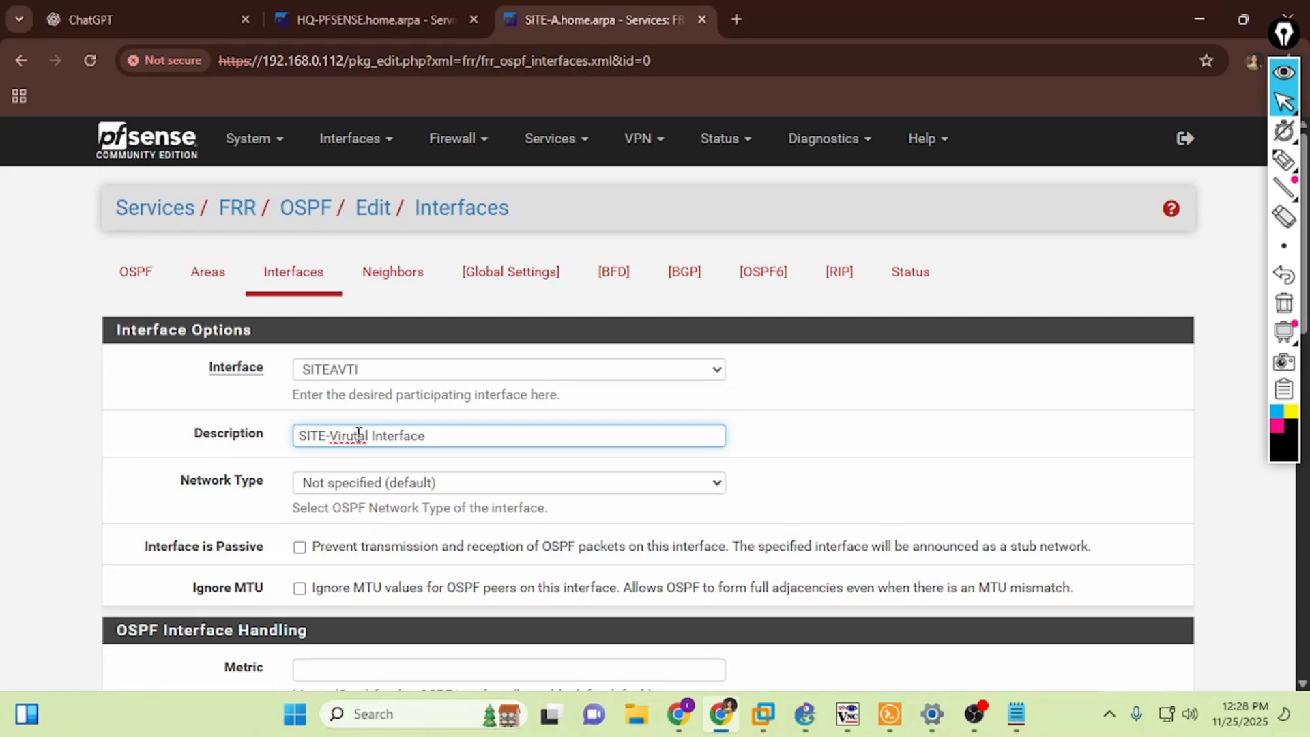
right_click(359, 436)
click(395, 74)
Make the SITEAVTI OSPF interface ignore MTU values and open its area value for editing
scroll(369, 489, down, 1)
click(300, 494)
scroll(304, 497, down, 4)
click(335, 353)
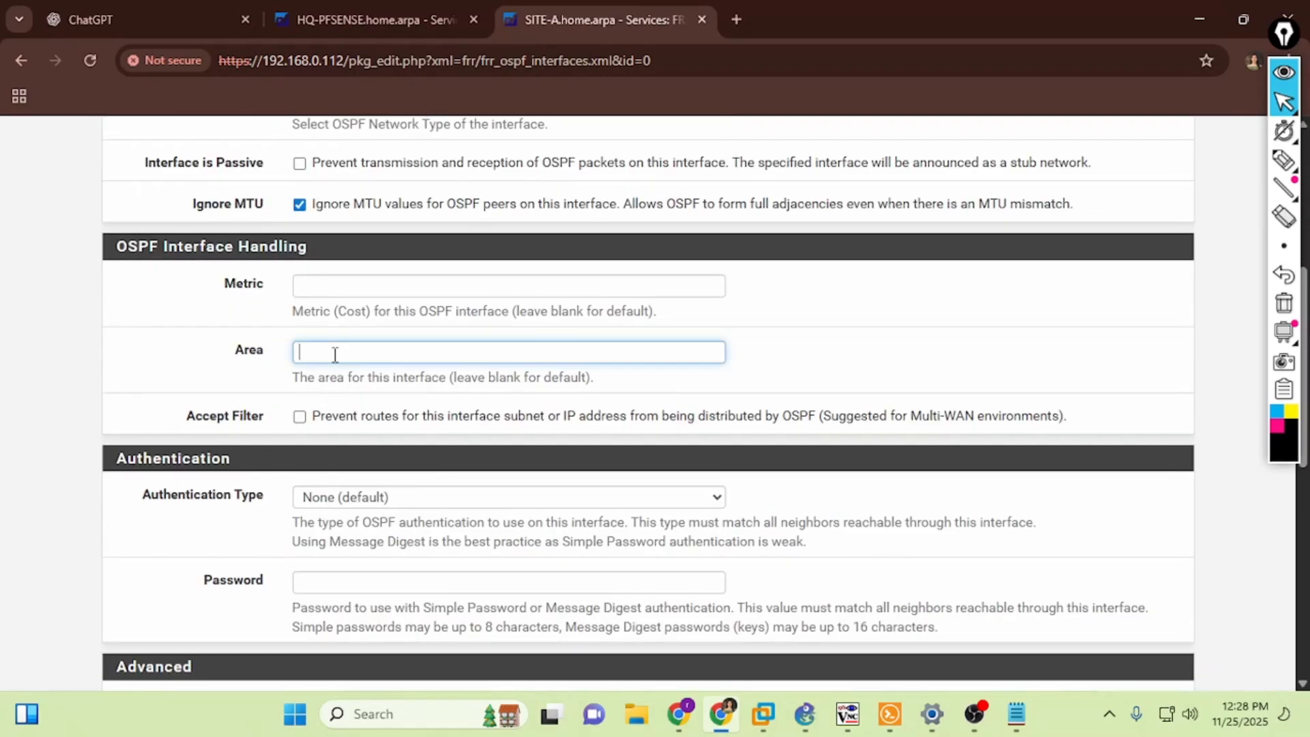
Switch to the GNS3 topology and examine the HQ firewall's VTI address and the area layout
click(805, 714)
click(1284, 161)
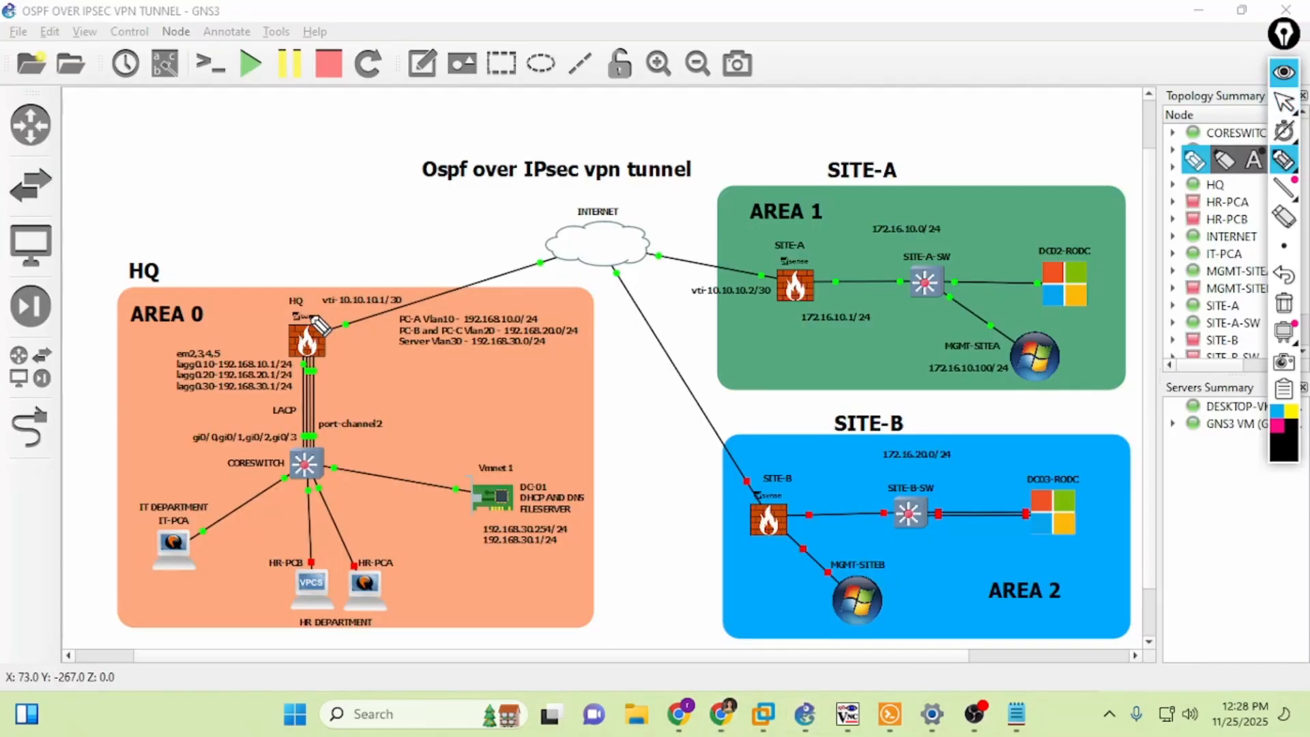
mouse_move(311, 314)
mouse_down()
mouse_move(373, 277)
mouse_move(693, 226)
mouse_move(747, 300)
mouse_move(328, 318)
mouse_move(386, 313)
mouse_up()
key(Escape)
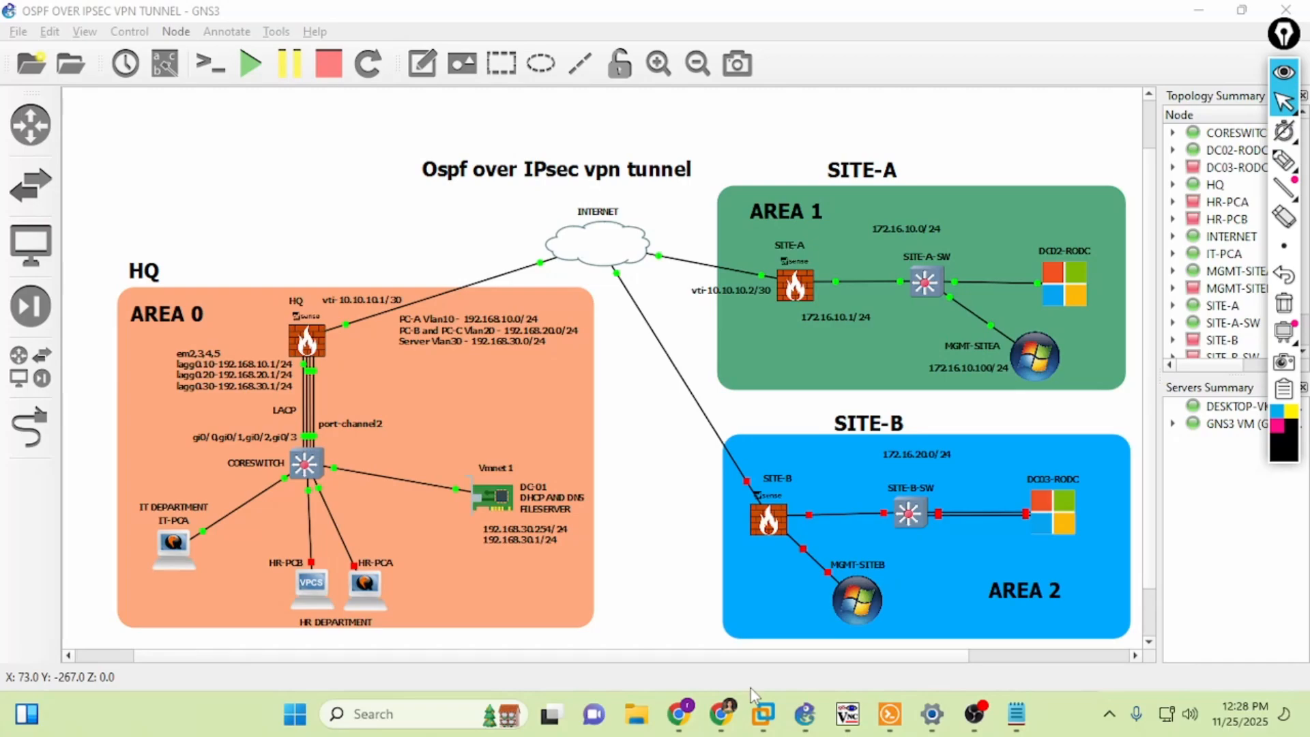
Return to the SITE-A page in Chrome, enable BFD for the SITEAVTI OSPF interface, and save the entry
click(721, 715)
scroll(300, 532, down, 8)
click(299, 520)
click(311, 587)
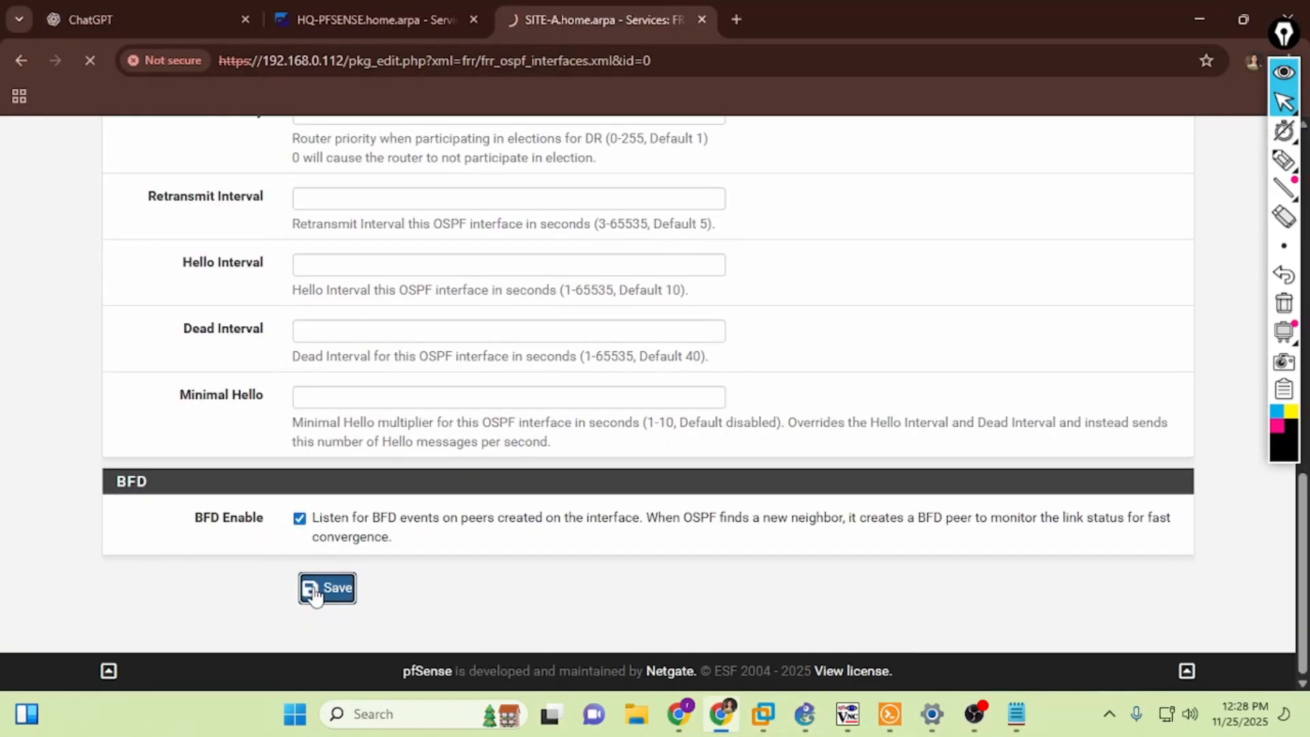
Open the FRR status on the HQ firewall and check the state of its OSPF neighbor
click(379, 19)
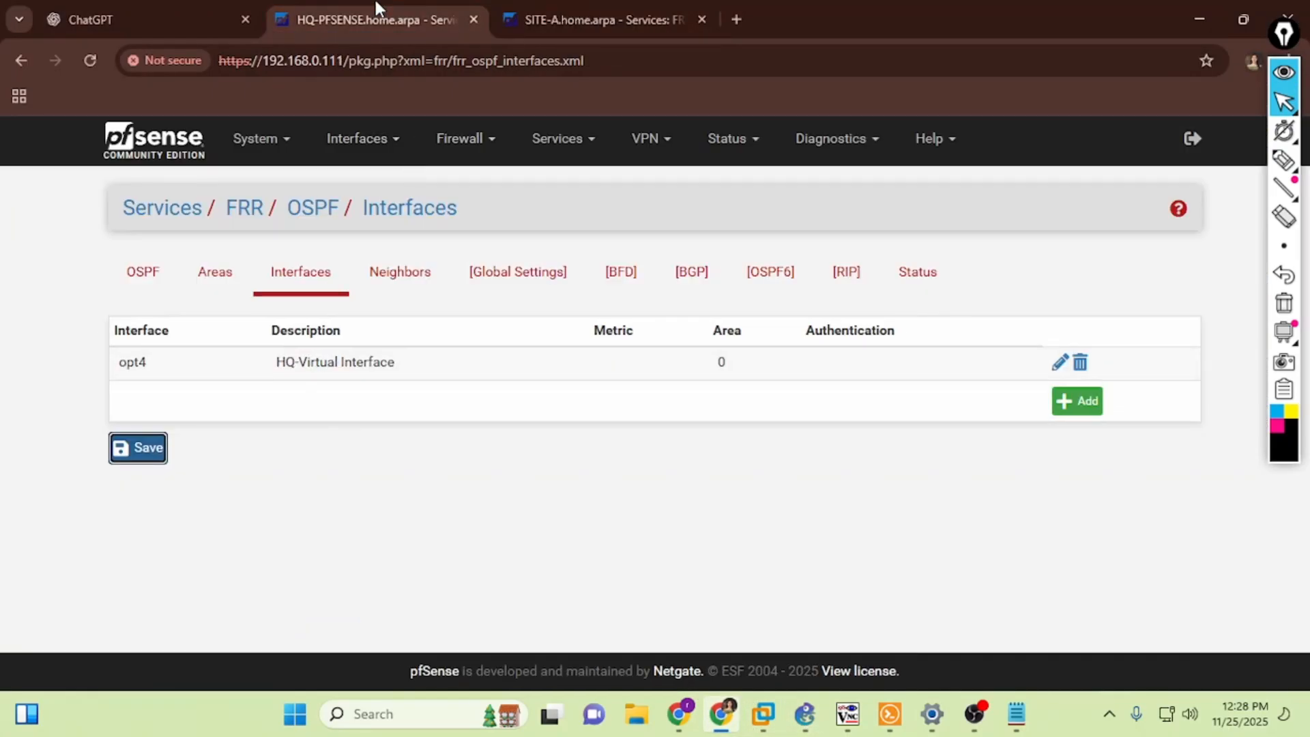
click(720, 139)
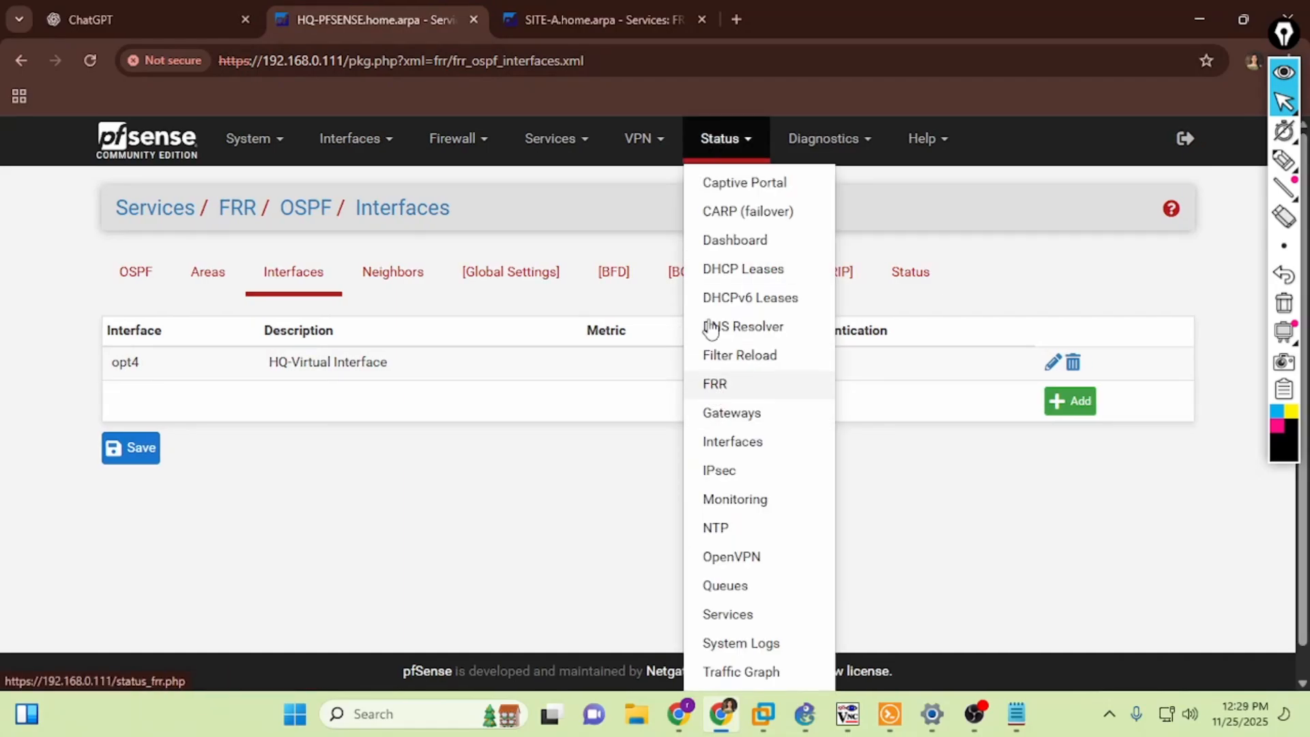
click(720, 385)
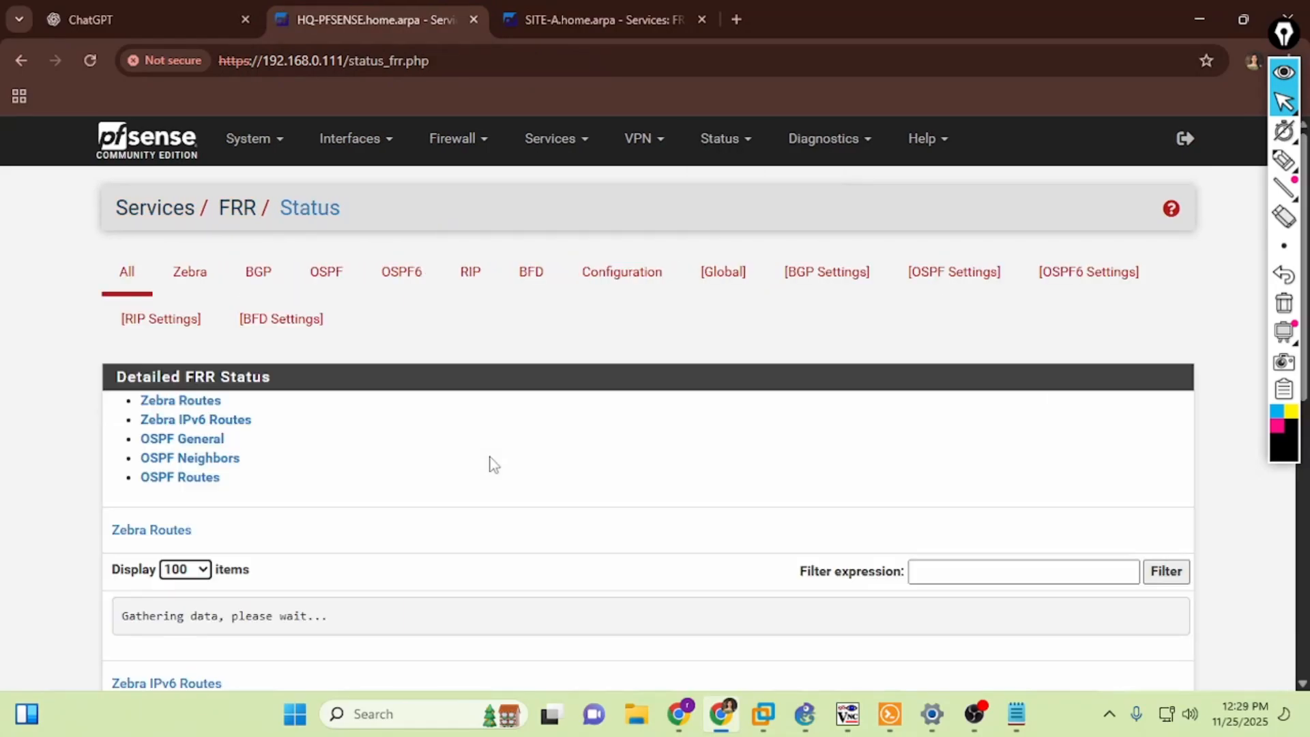
click(556, 8)
key(ctrl+shift+Tab)
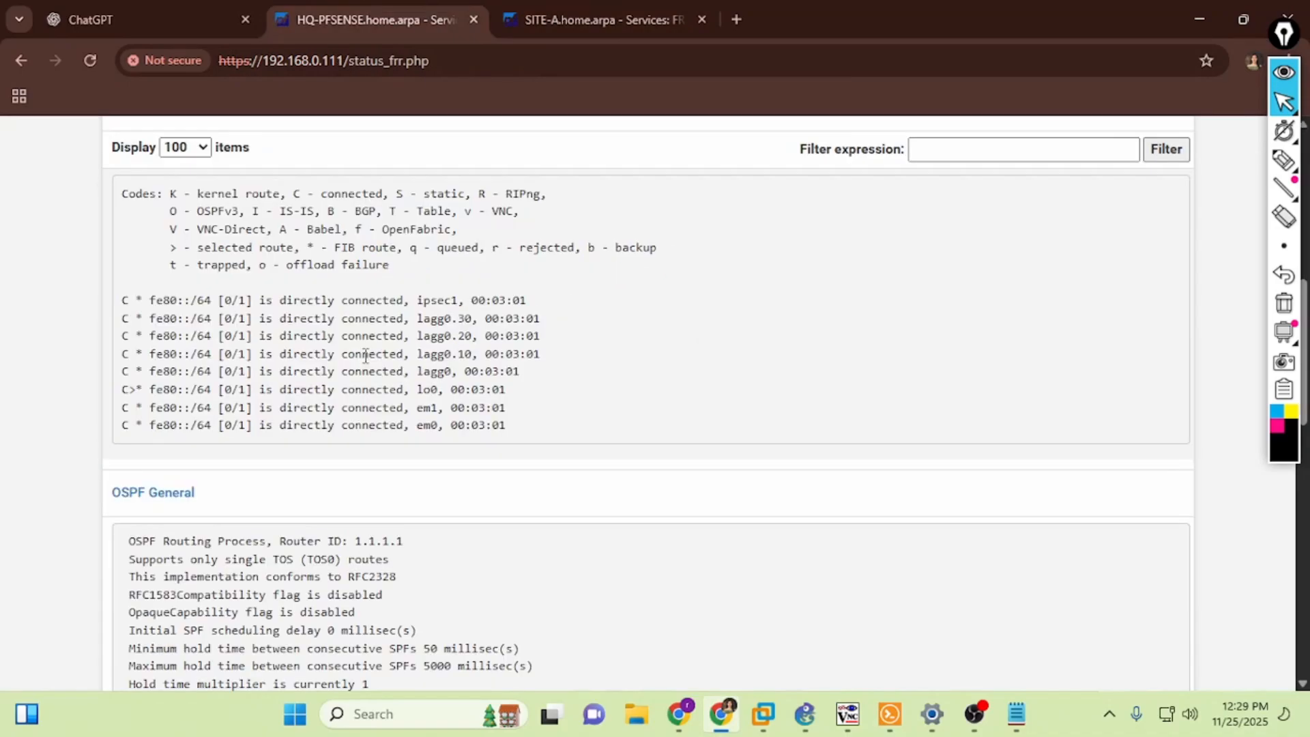
scroll(396, 358, down, 15)
scroll(176, 414, up, 2)
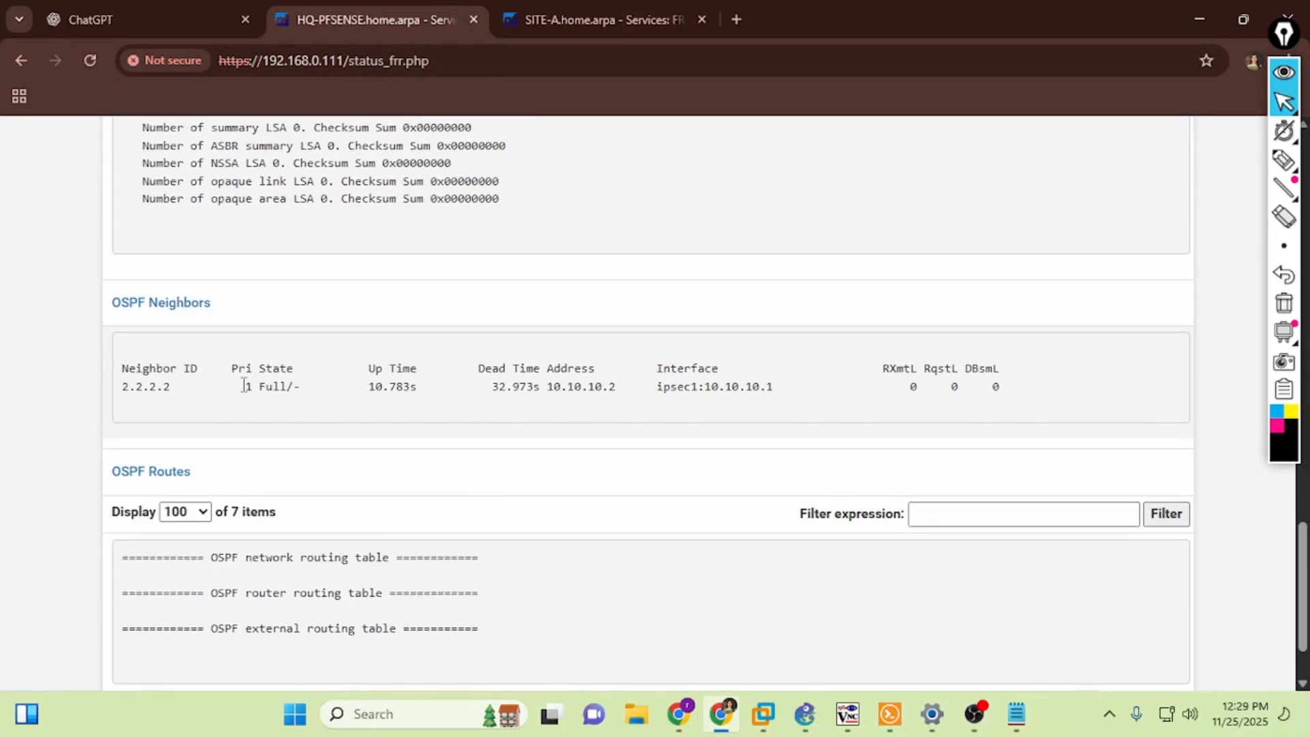
drag(244, 386, 300, 386)
Examine the OSPF neighbor's ID, state, address and interface in SITE-A's FRR status
key(ctrl+Tab)
scroll(448, 368, up, 2)
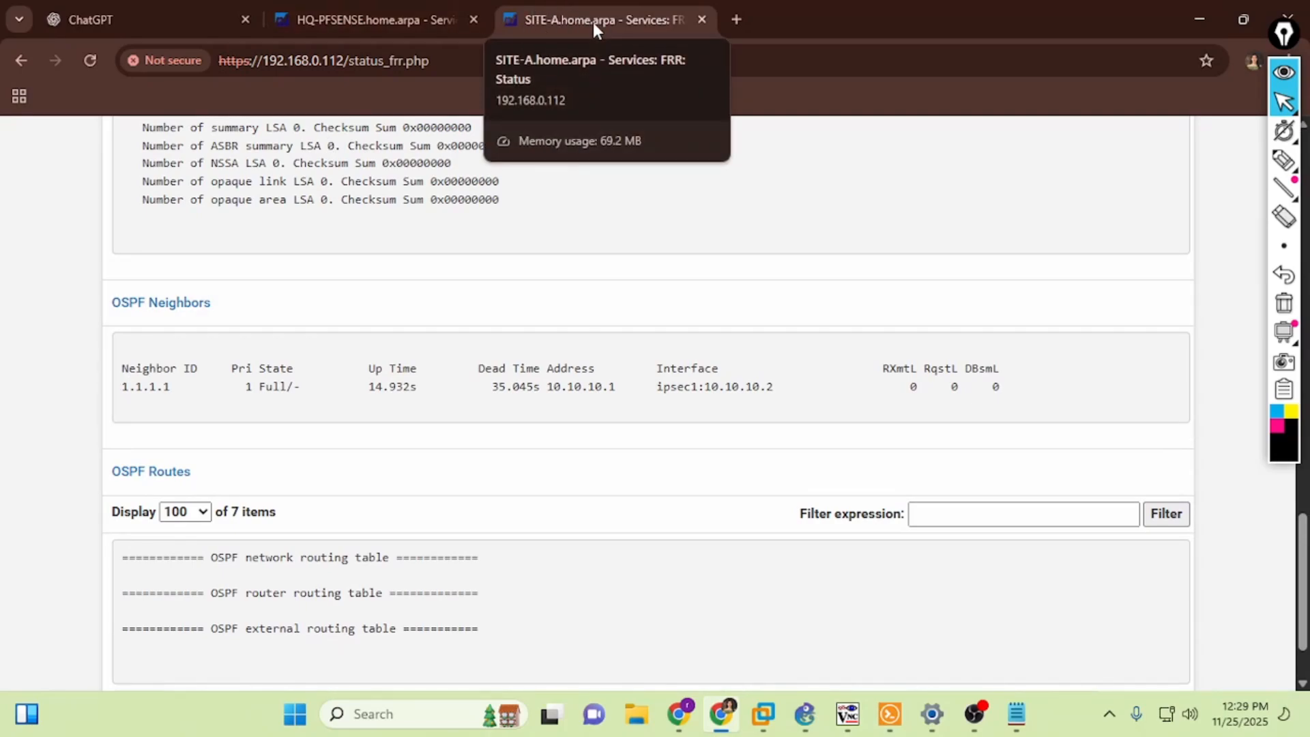
double_click(119, 386)
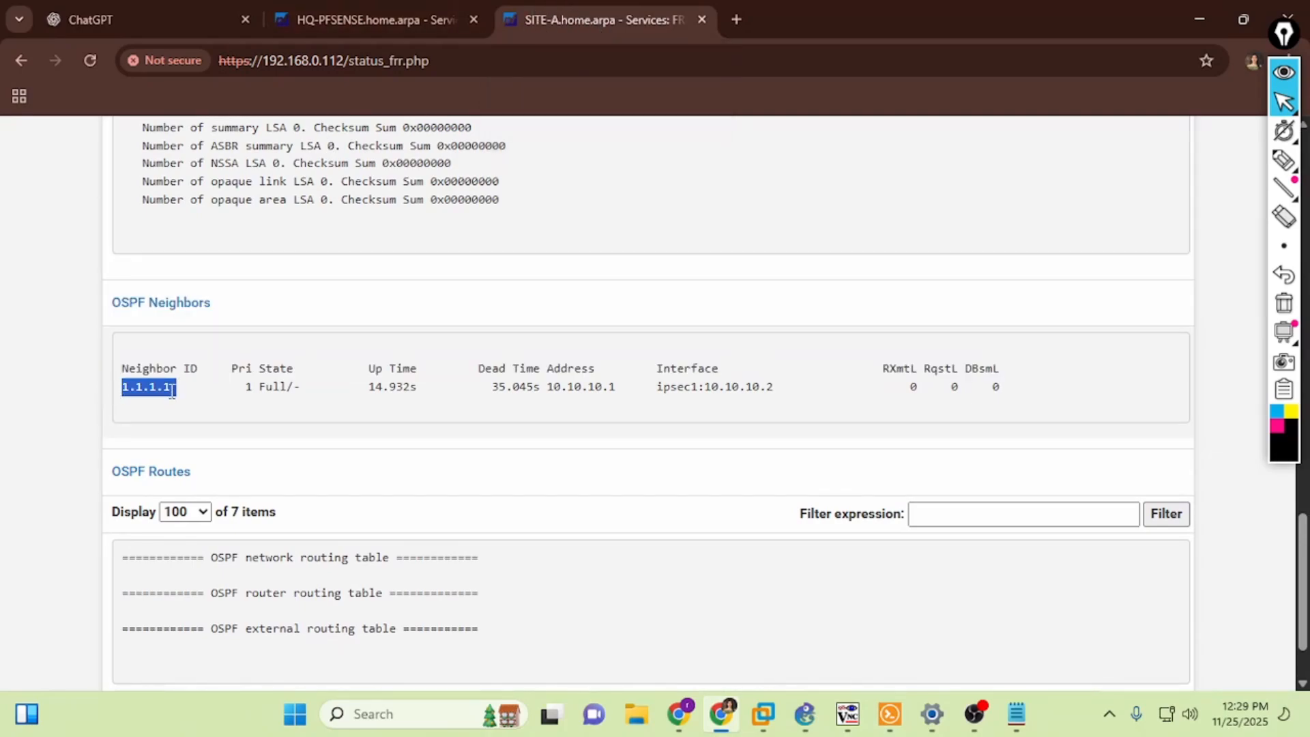
click(194, 385)
drag(258, 390, 295, 394)
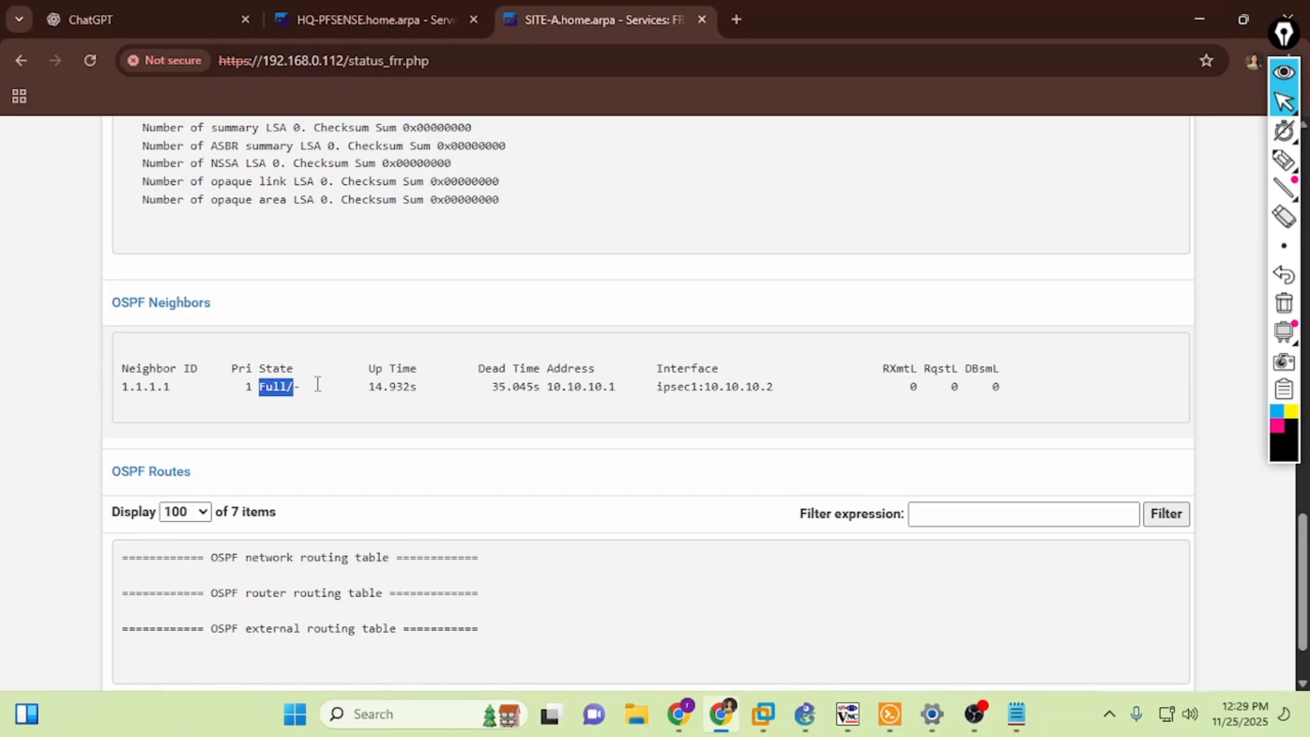
click(315, 387)
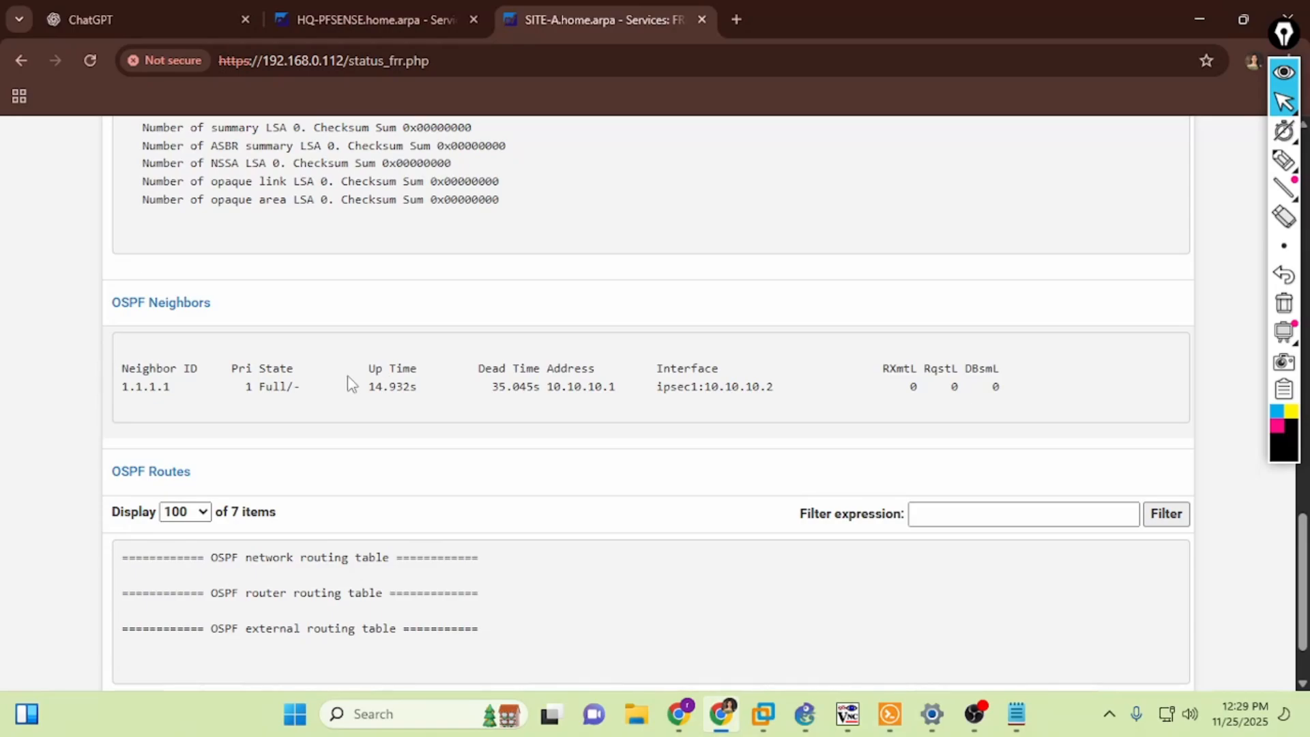
drag(550, 388, 783, 386)
Return to HQ's FRR status and check its OSPF neighbor's ID and state and the OSPF routing tables
click(372, 19)
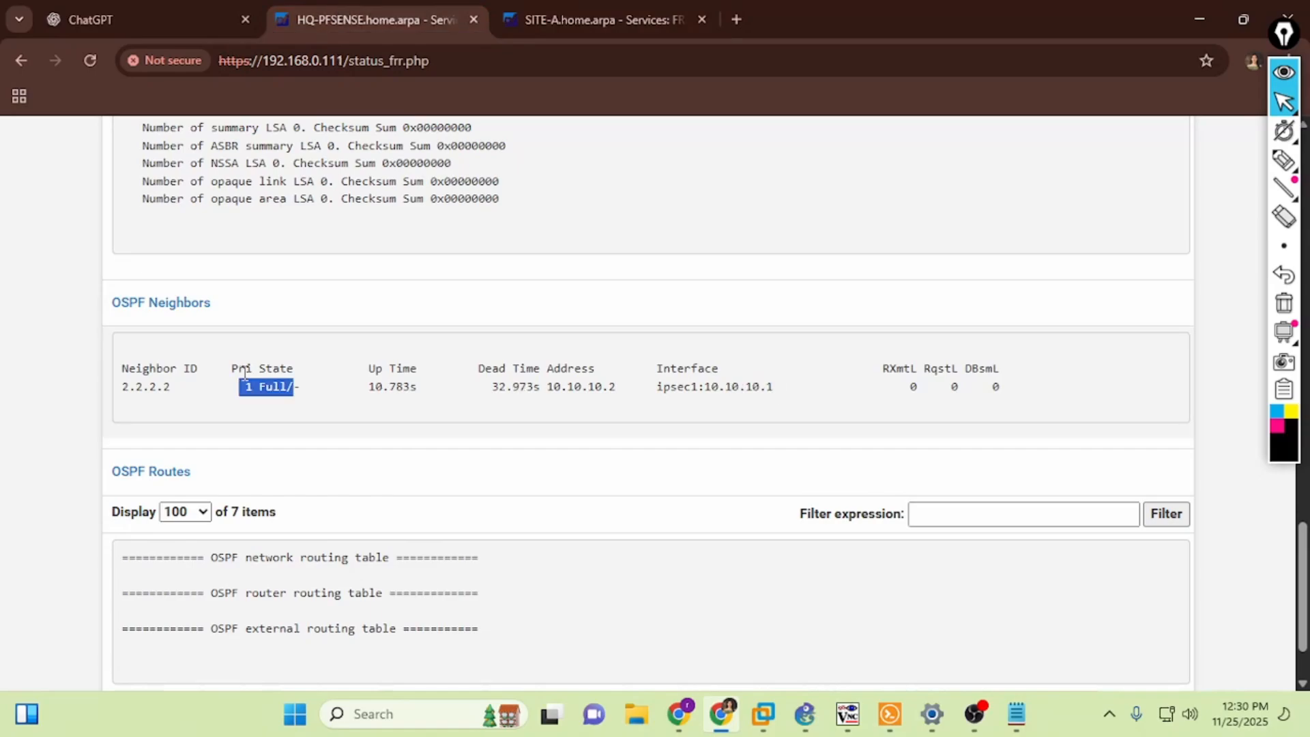
click(321, 423)
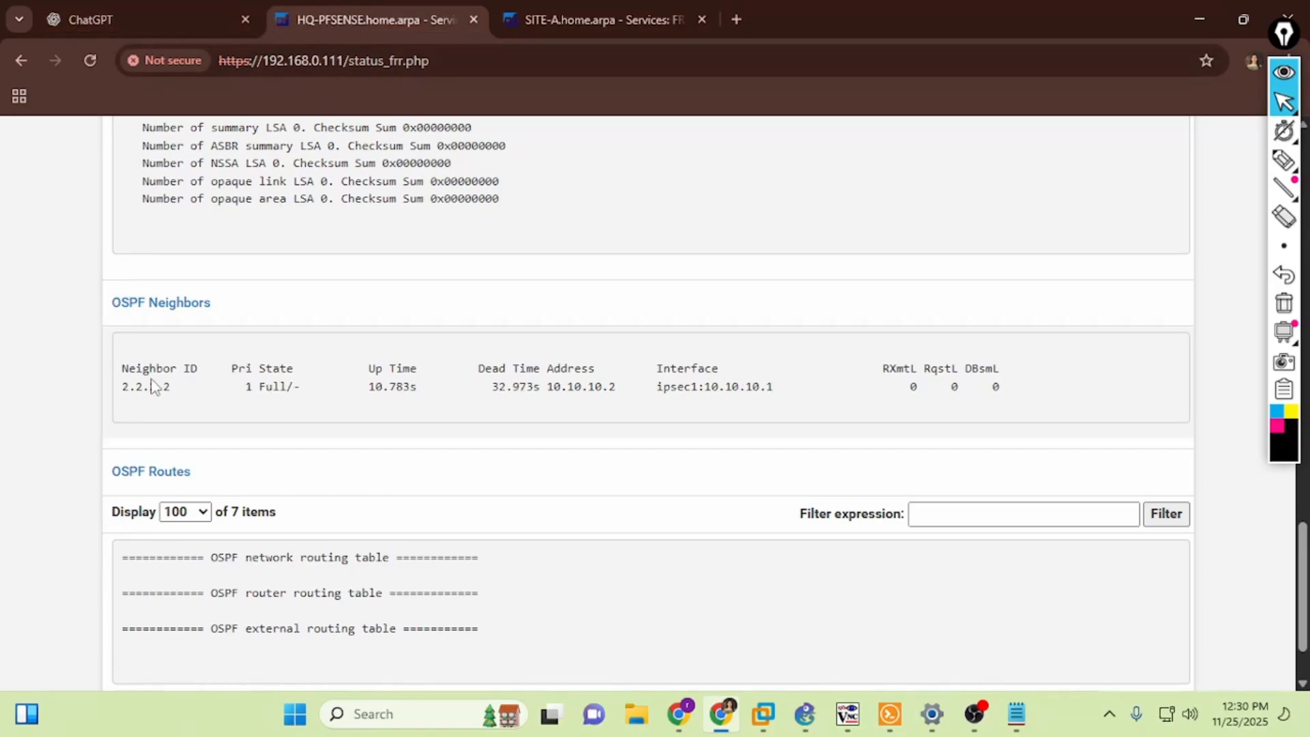
drag(176, 387, 116, 391)
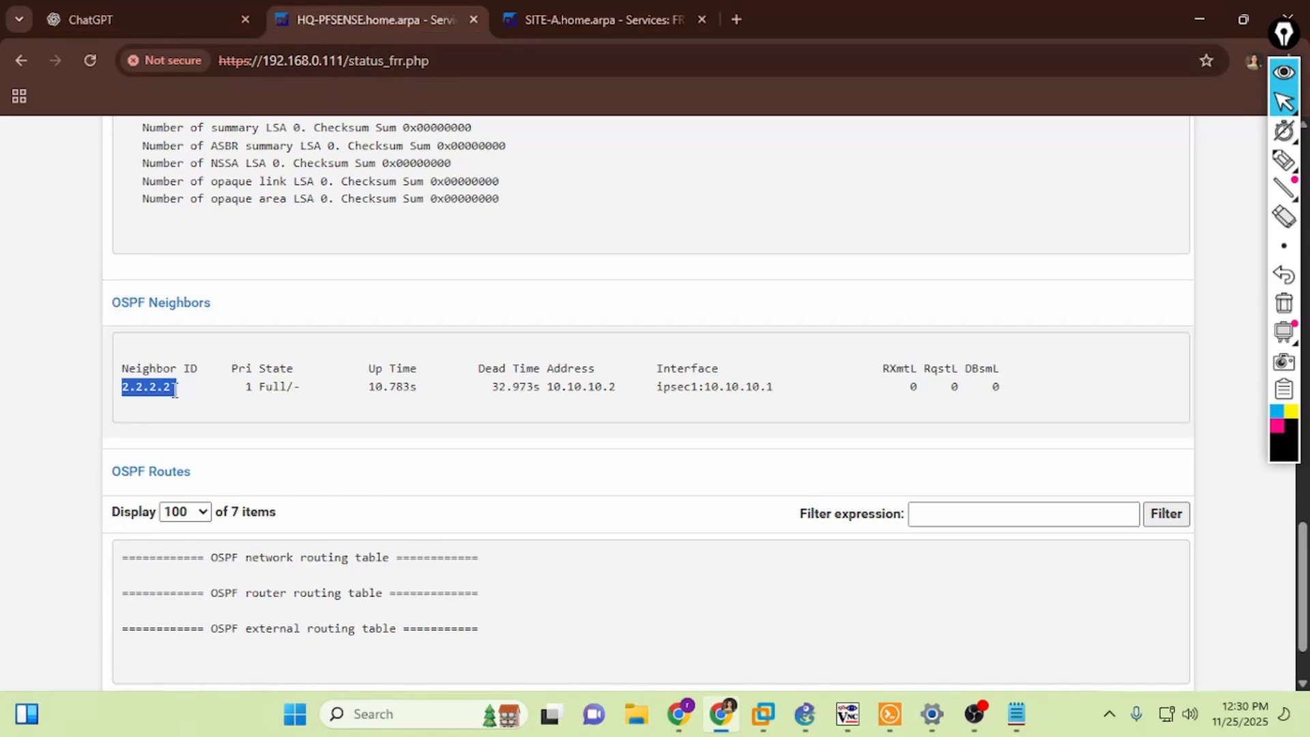
drag(218, 386, 307, 386)
scroll(395, 443, down, 2)
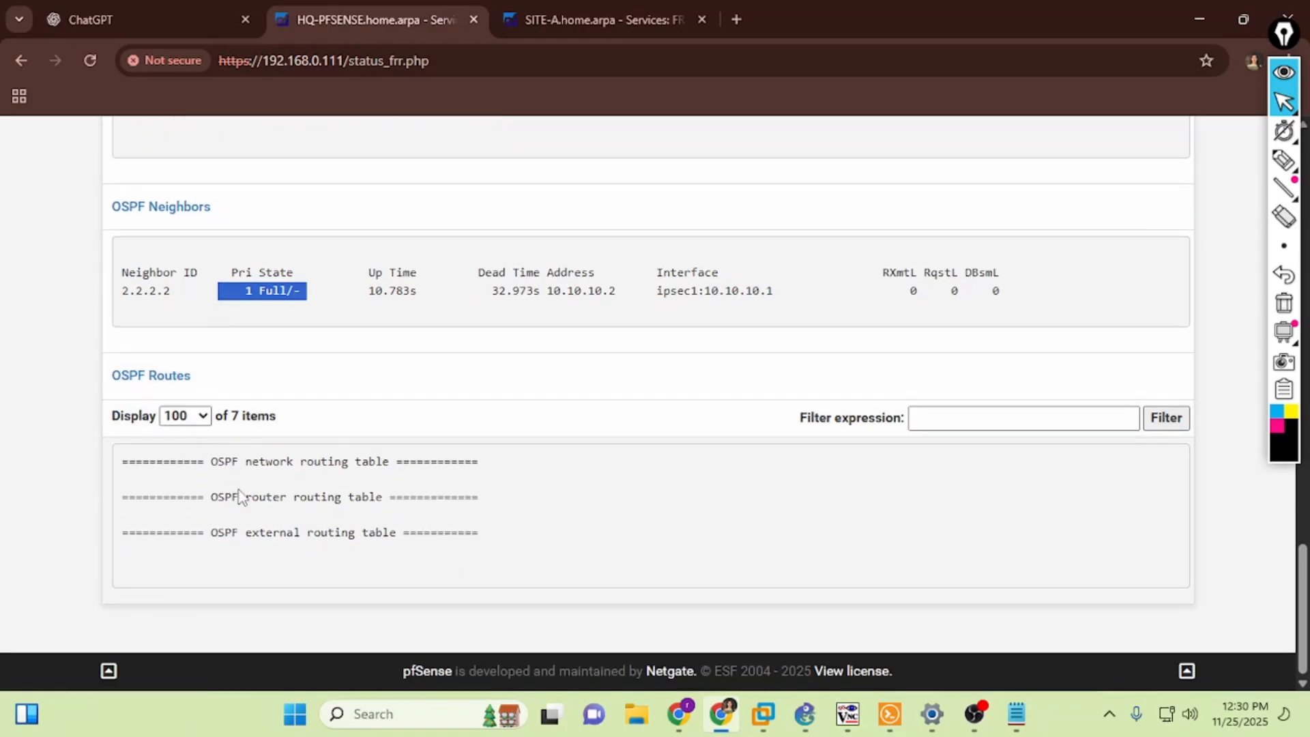
Switch to the GNS3 topology and label the HQ firewall RID - 1.1.1.1 and the SITE-A firewall RID - 2.2.2.2
click(805, 714)
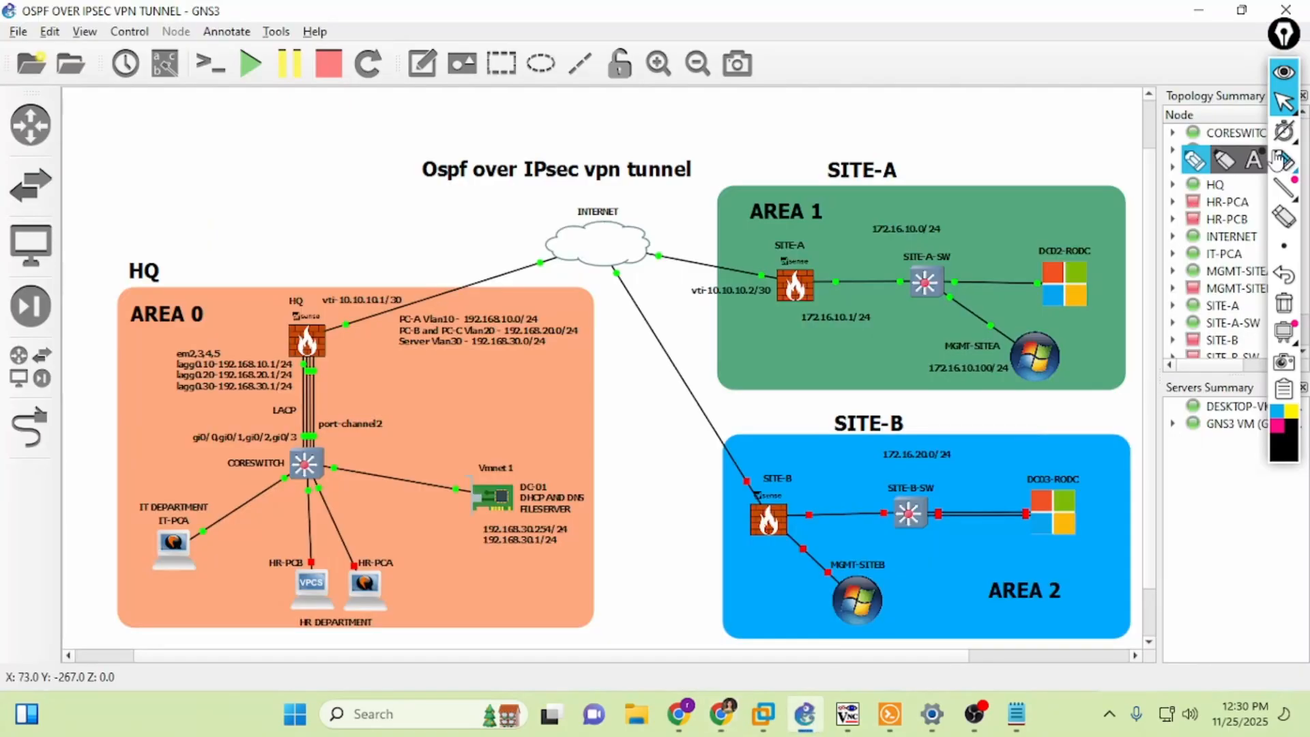
click(326, 284)
text(ID - )
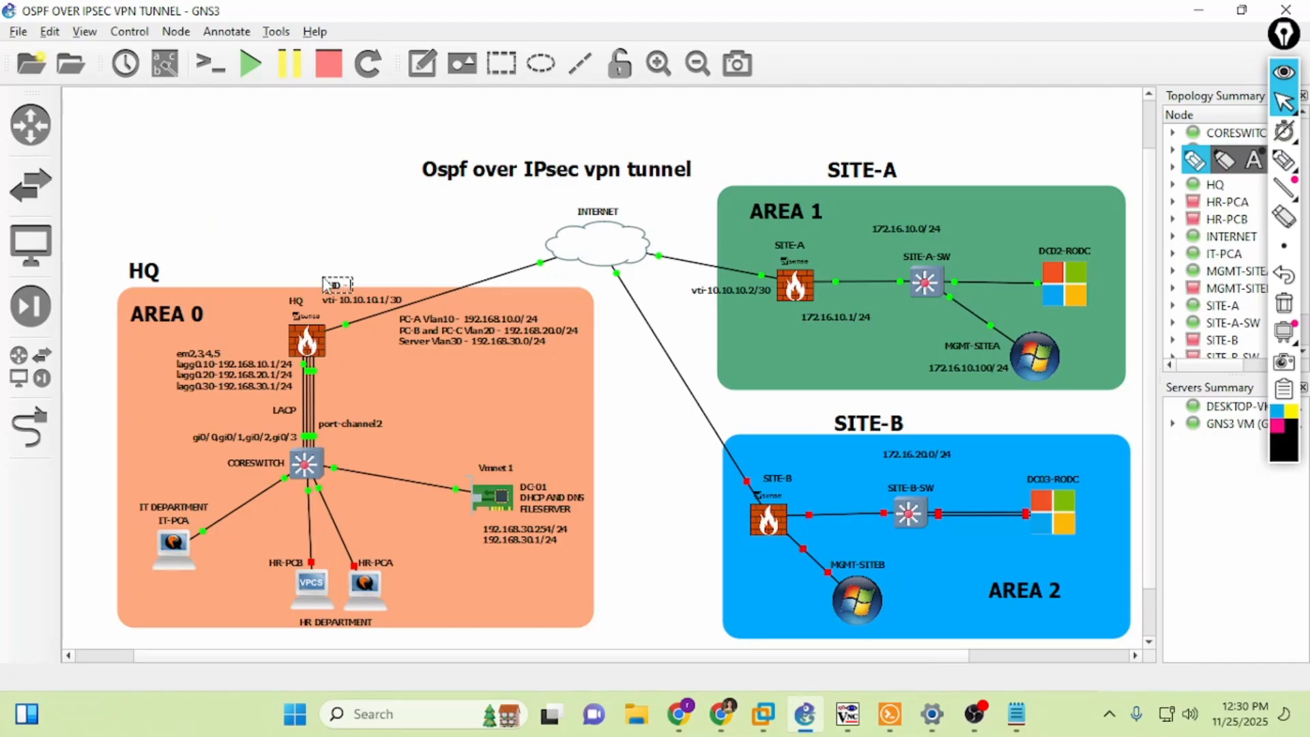
text(1.1.1.1)
click(322, 261)
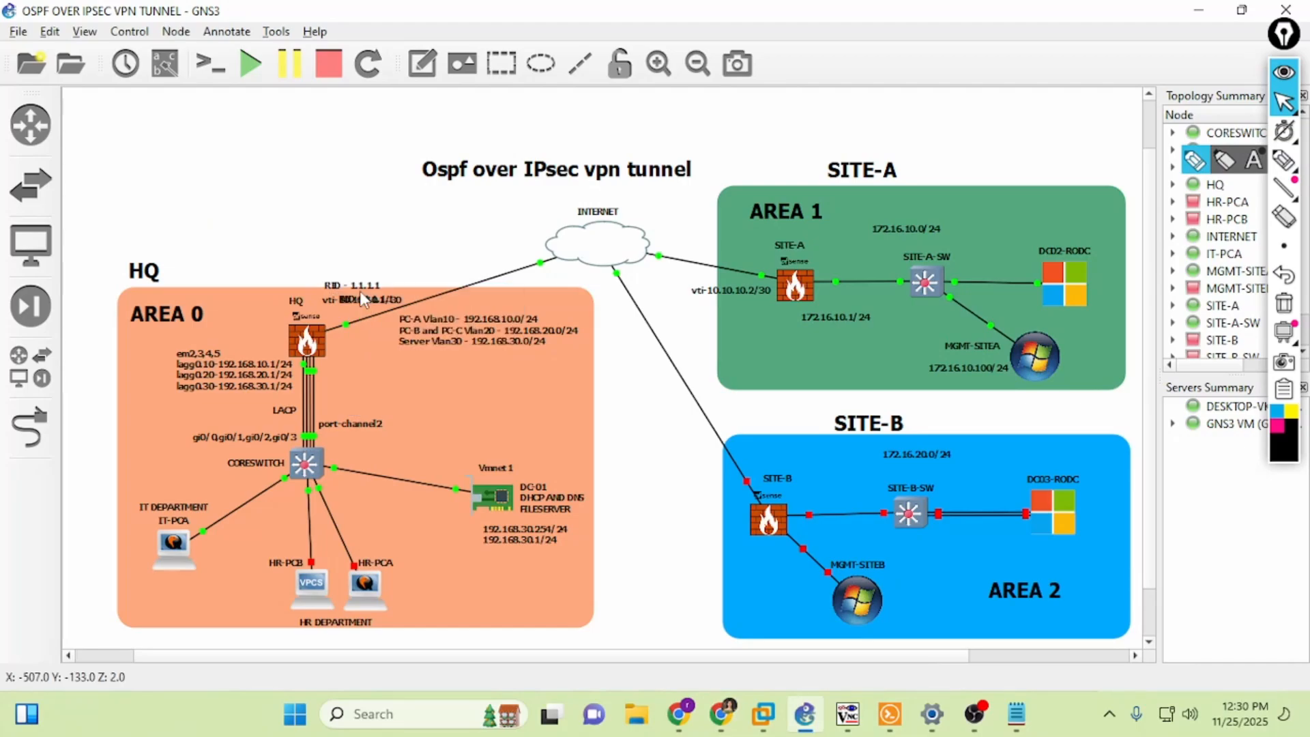
drag(378, 297, 738, 312)
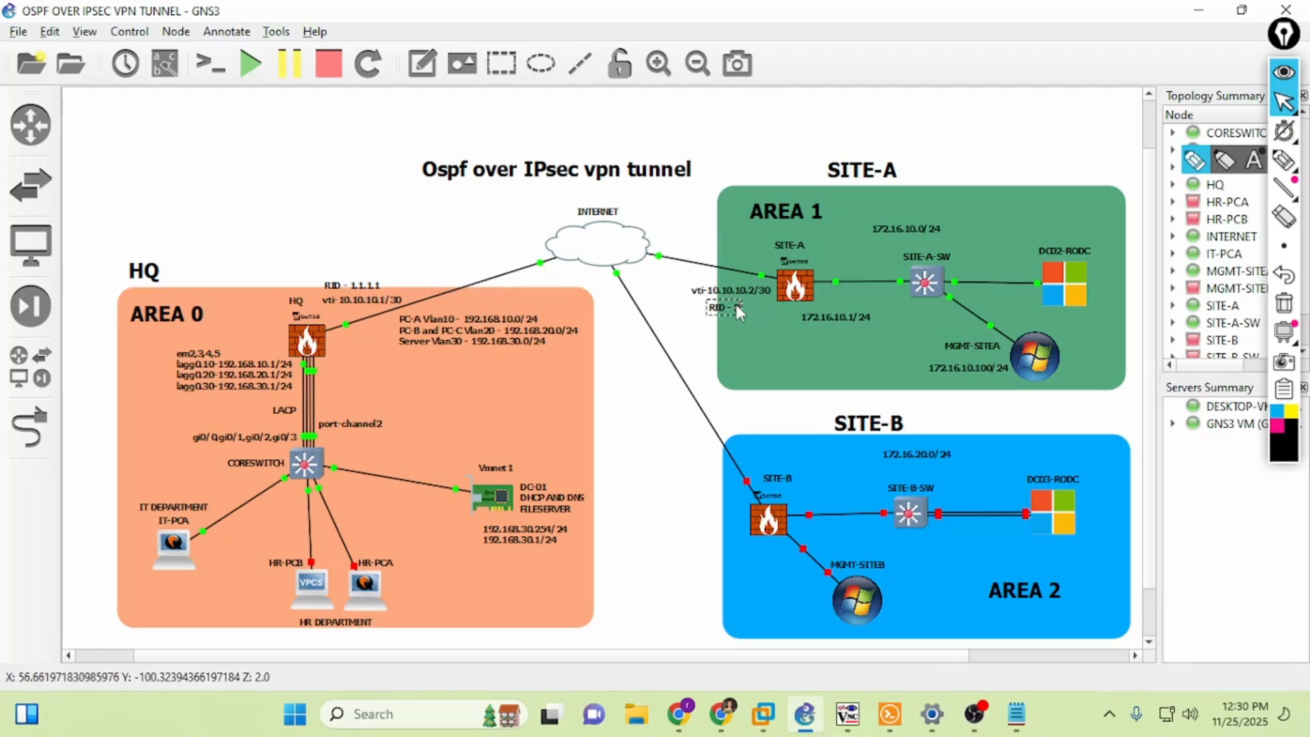
click(735, 305)
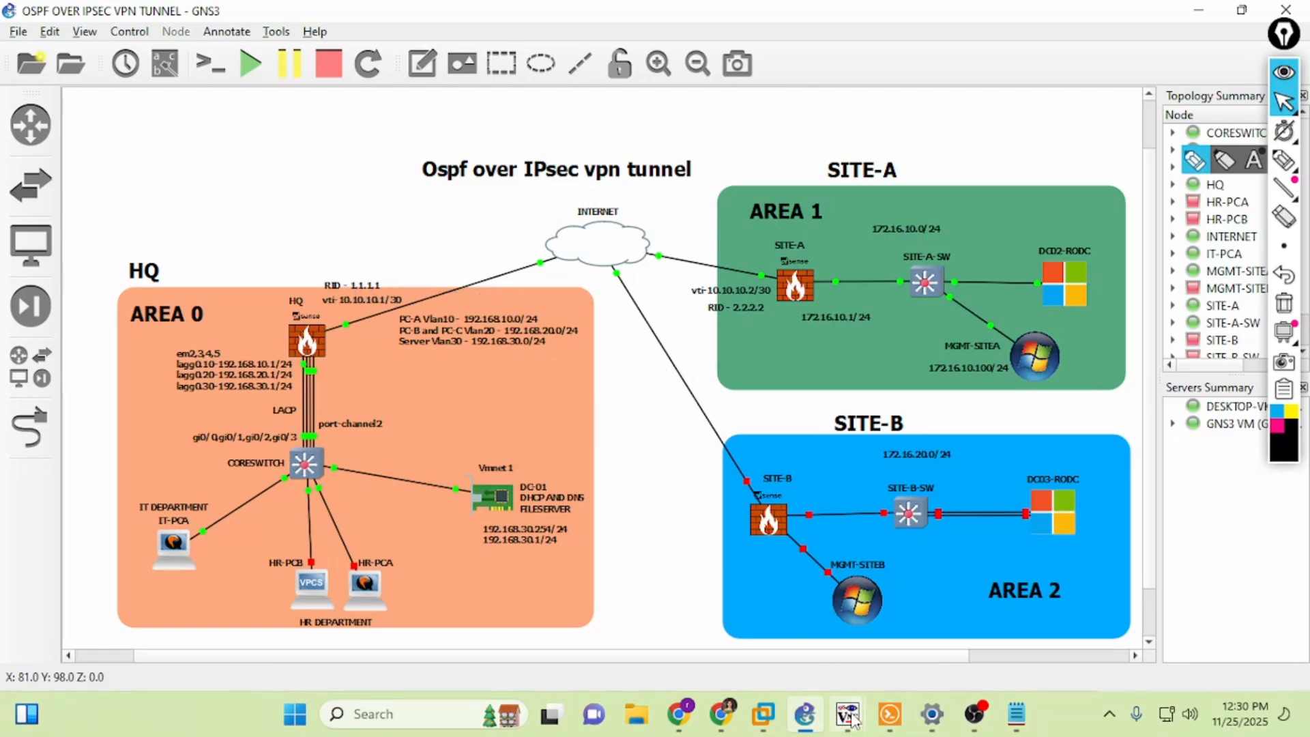
Check the continuous pings running on MGMT-SITEA and IT-PCA in their TightVNC Viewer windows
mouse_move(847, 713)
click(963, 622)
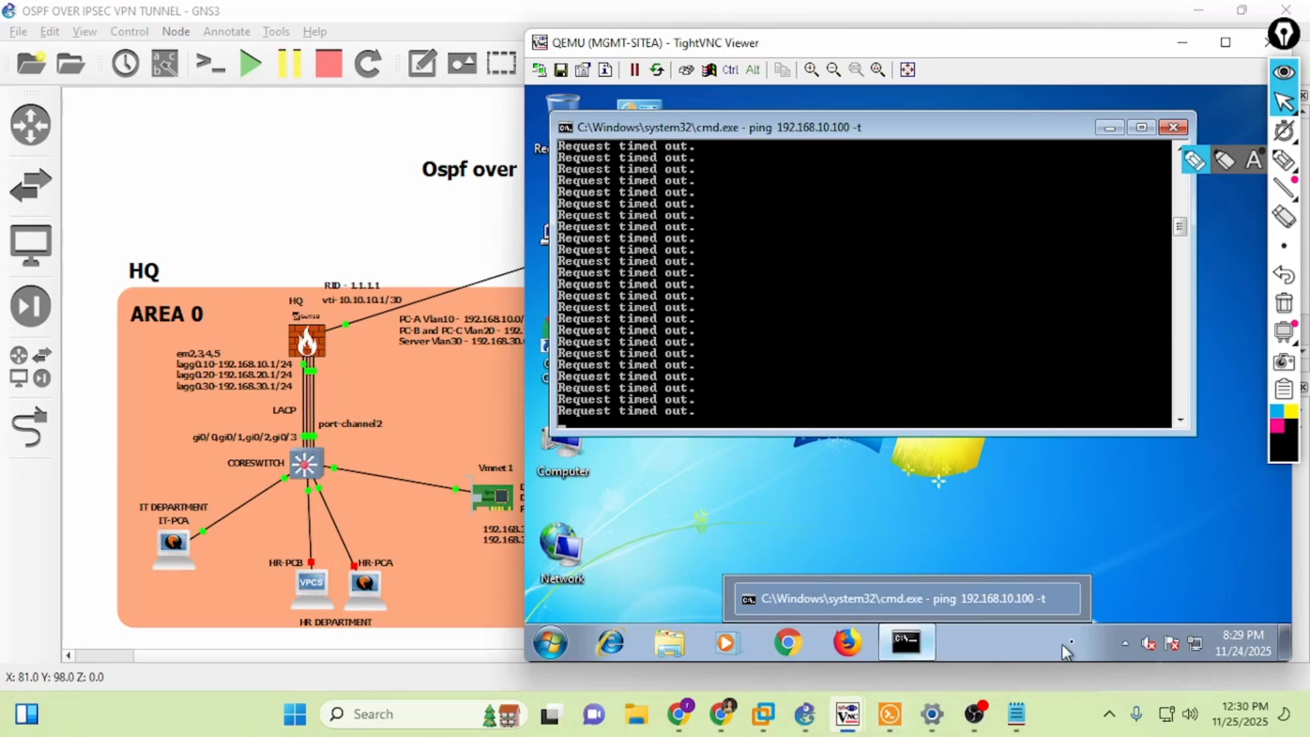
click(1101, 622)
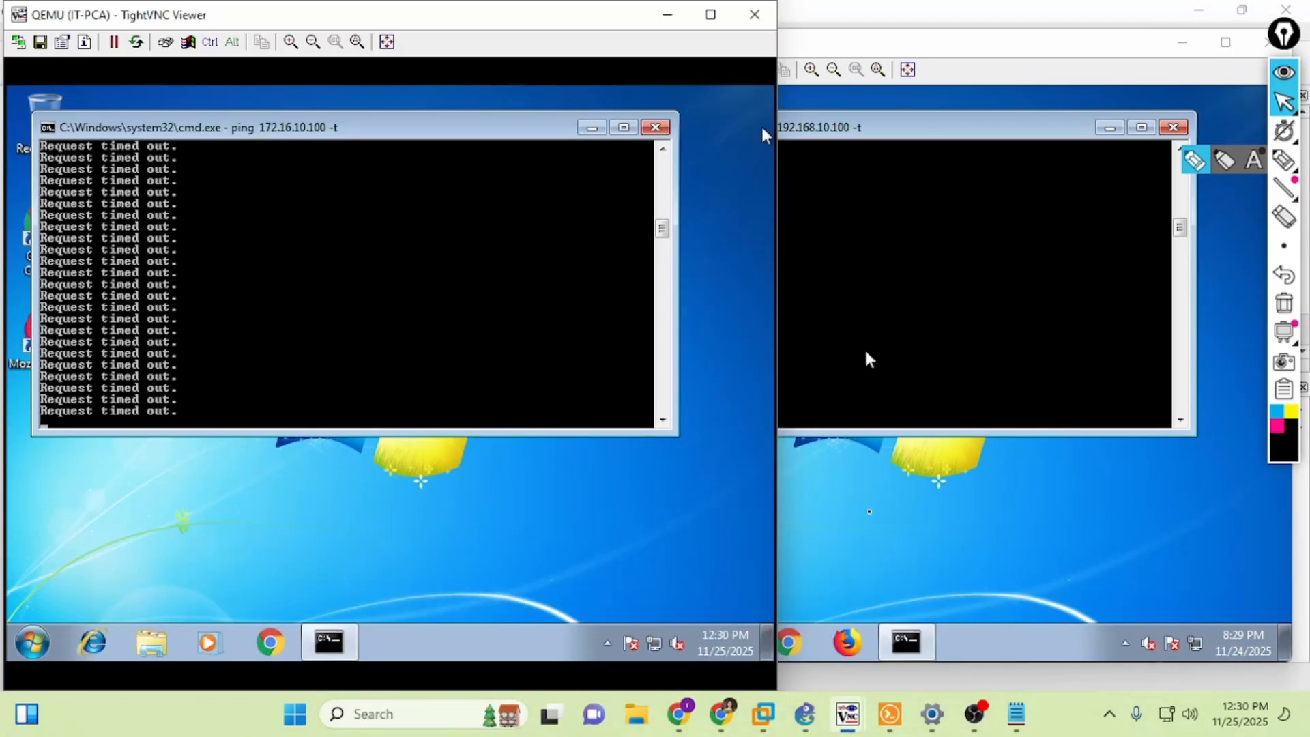
Return to HQ-PFSENSE in Chrome and add an FRR OSPF interface entry for ITVLAN10 described as IT-VLAN10
click(722, 714)
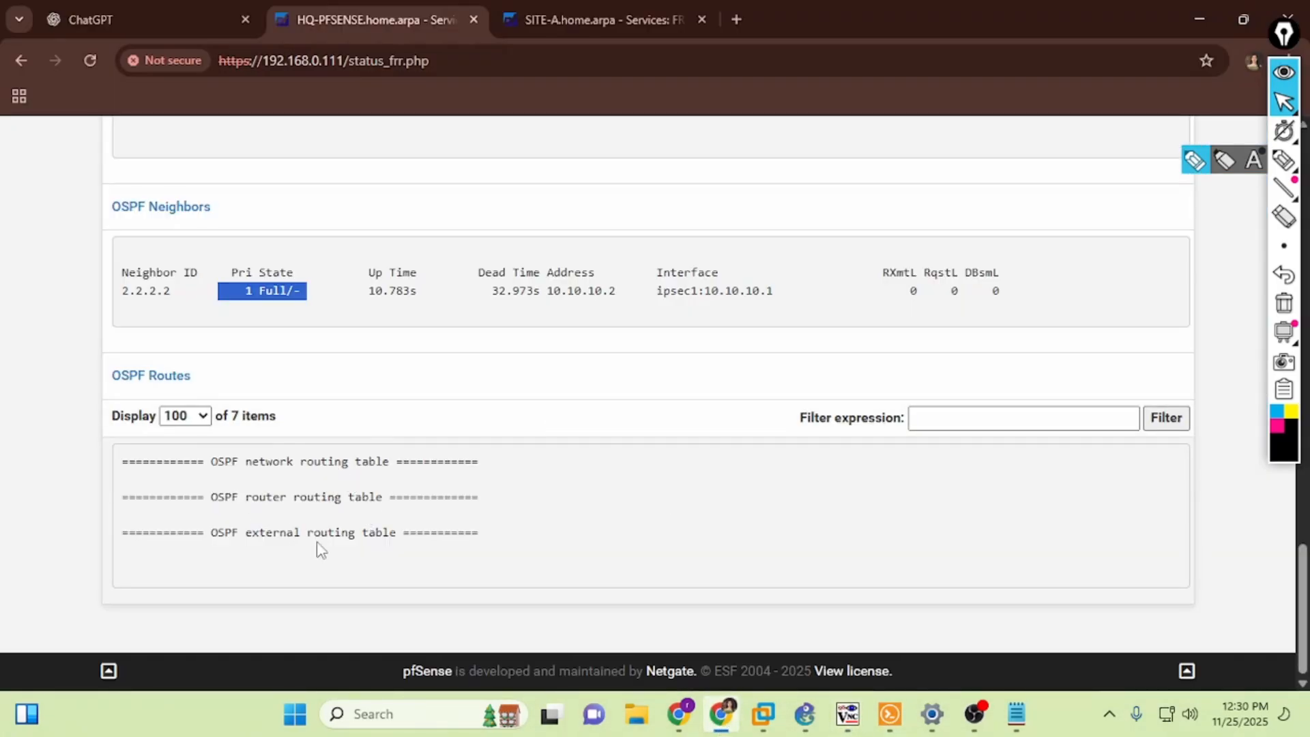
scroll(321, 550, up, 15)
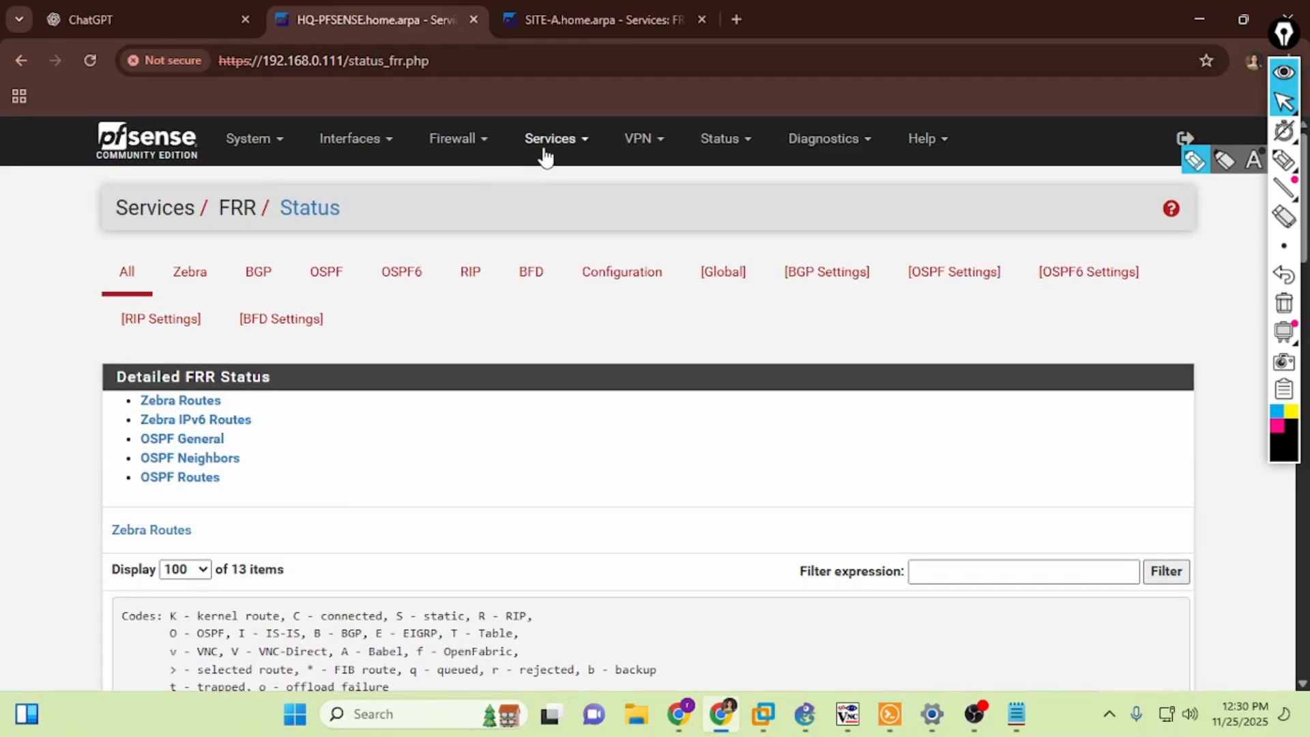
click(546, 140)
click(552, 533)
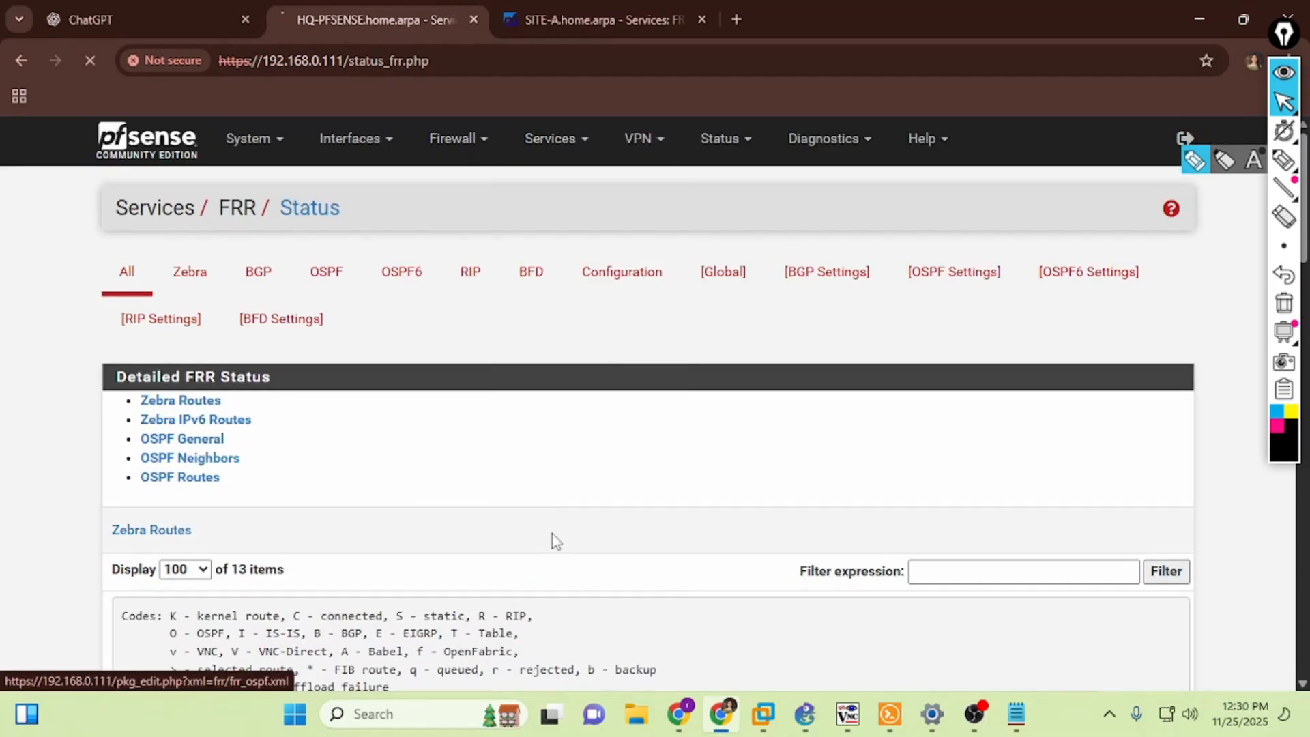
click(290, 275)
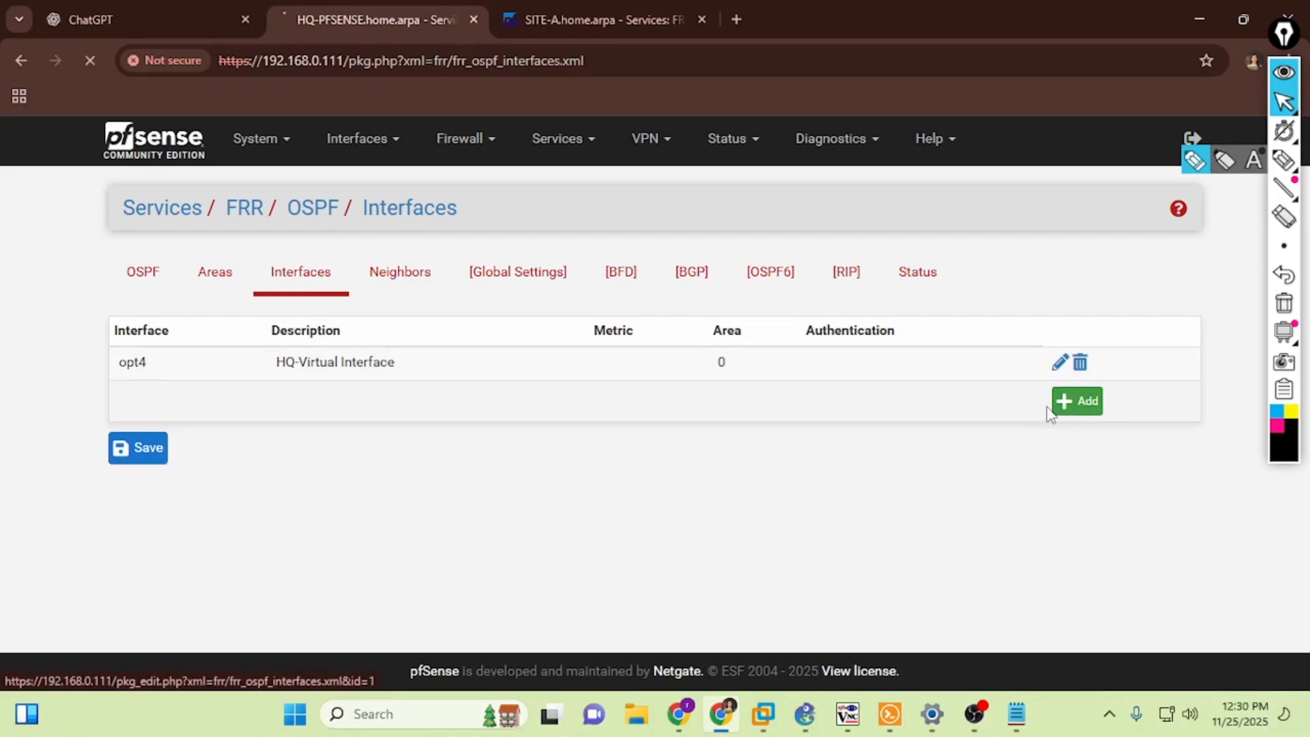
click(1076, 401)
click(374, 372)
click(338, 471)
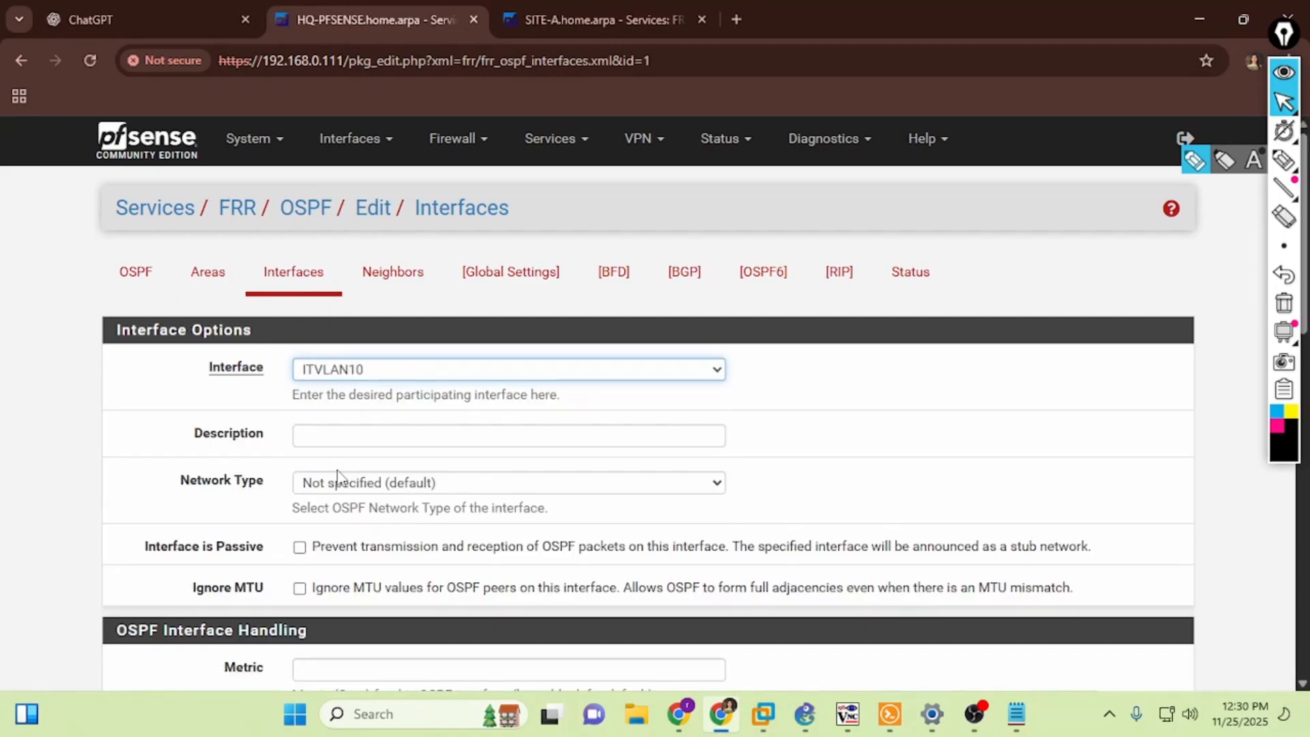
click(335, 437)
text(IT-VLAN10)
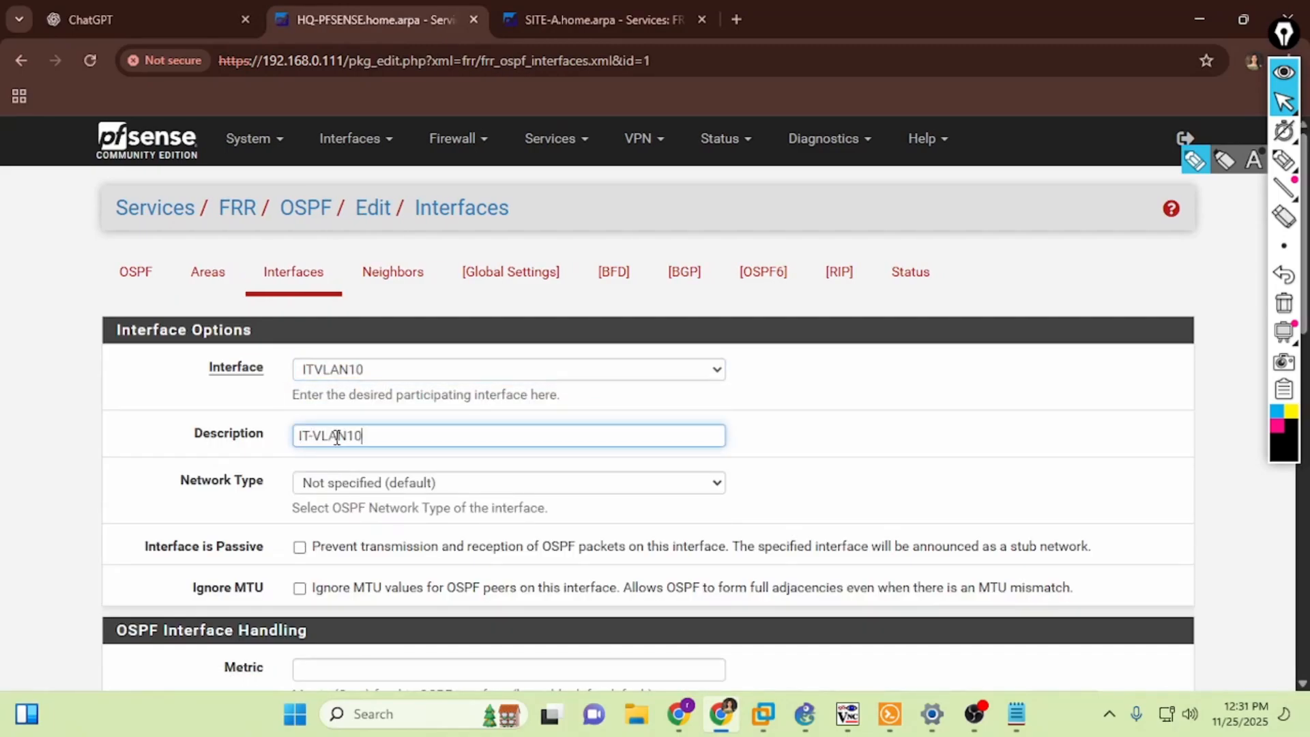
Make the ITVLAN10 OSPF interface ignore MTU values and set its area to 0
click(300, 589)
scroll(229, 544, down, 5)
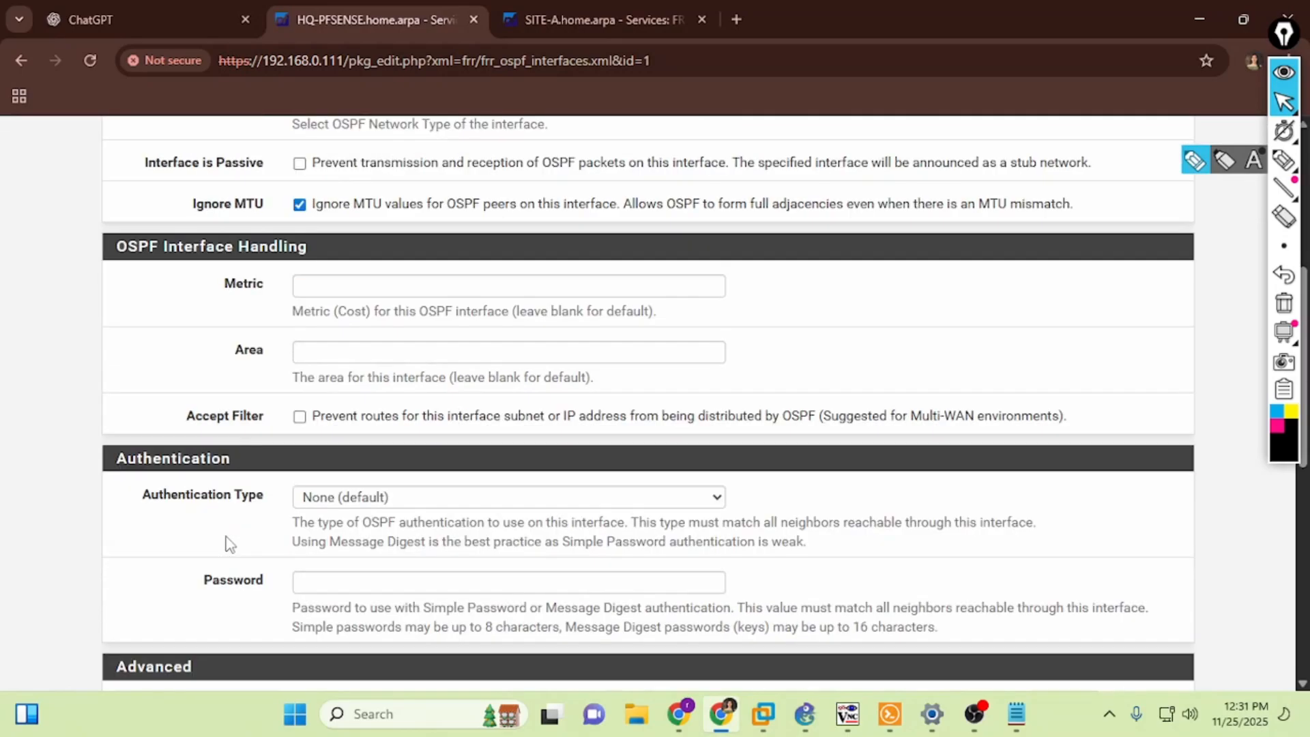
click(319, 353)
scroll(286, 353, down, 4)
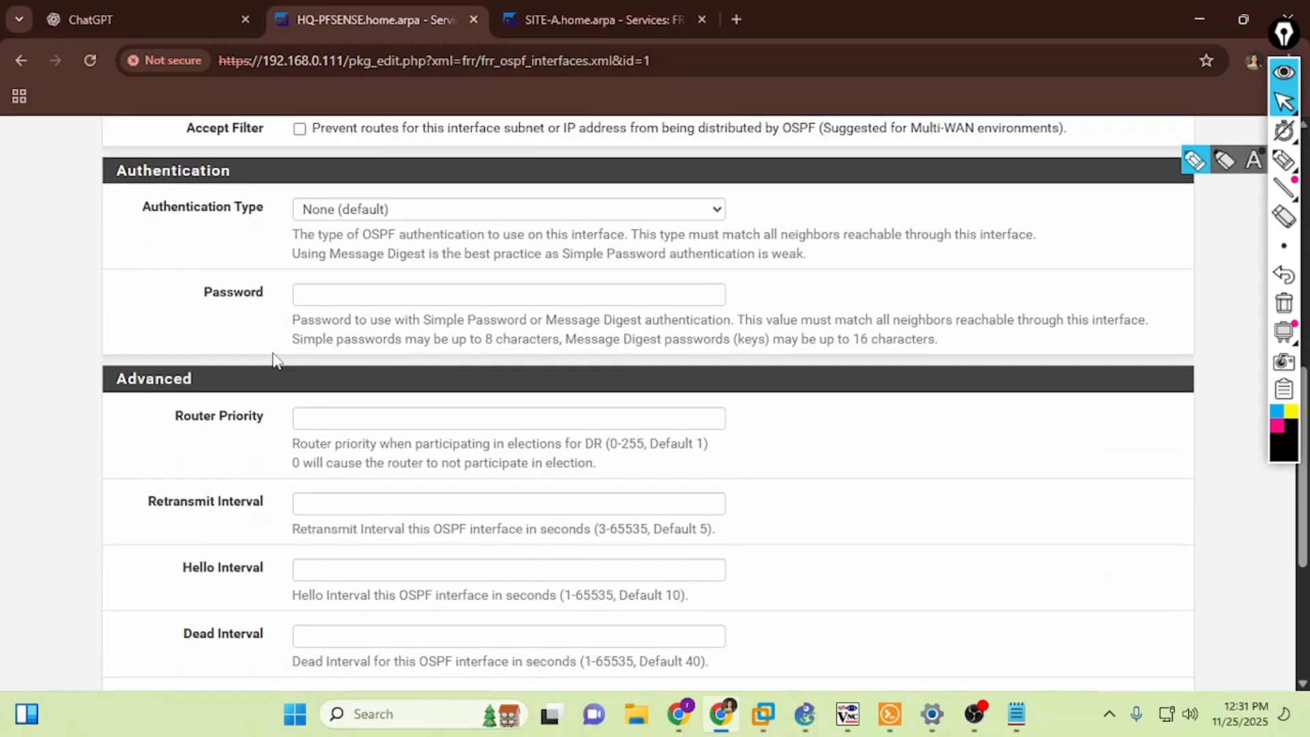
Check the HQ layout in GNS3, return to Chrome, enable BFD for the ITVLAN10 OSPF interface and save the entry
click(805, 713)
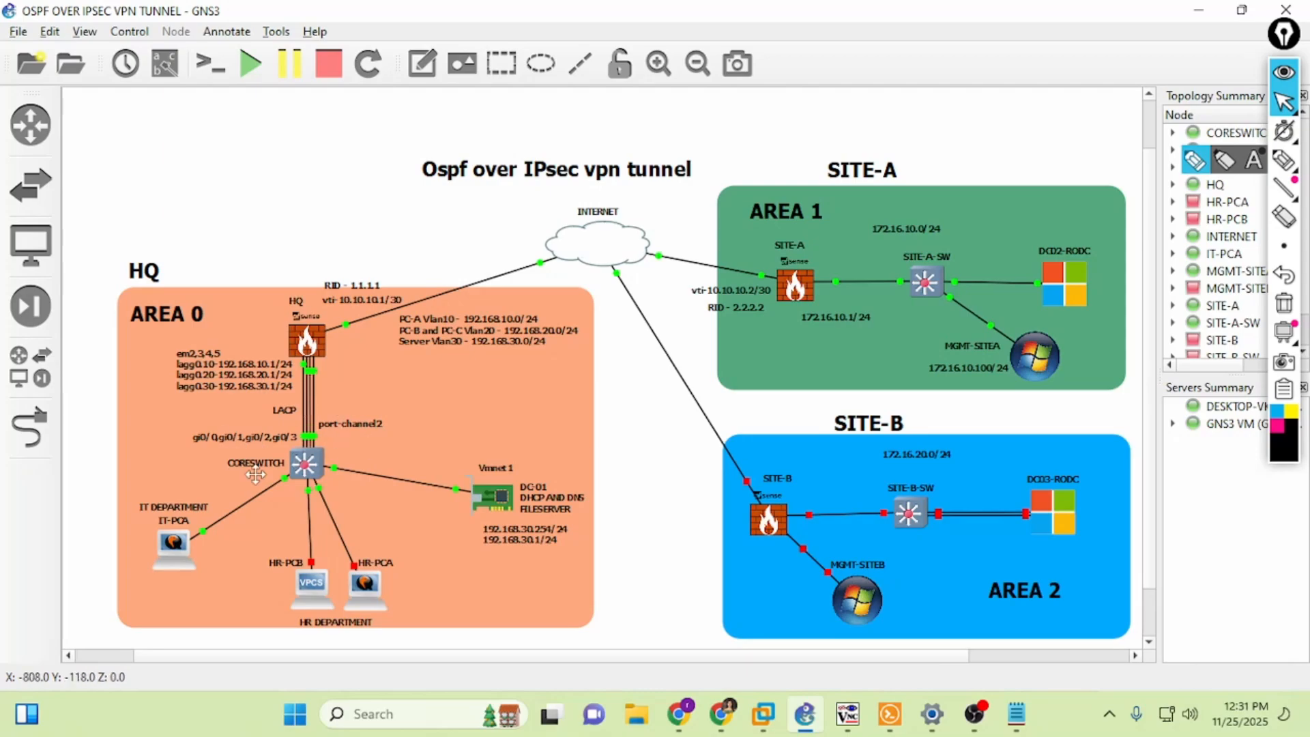
click(721, 714)
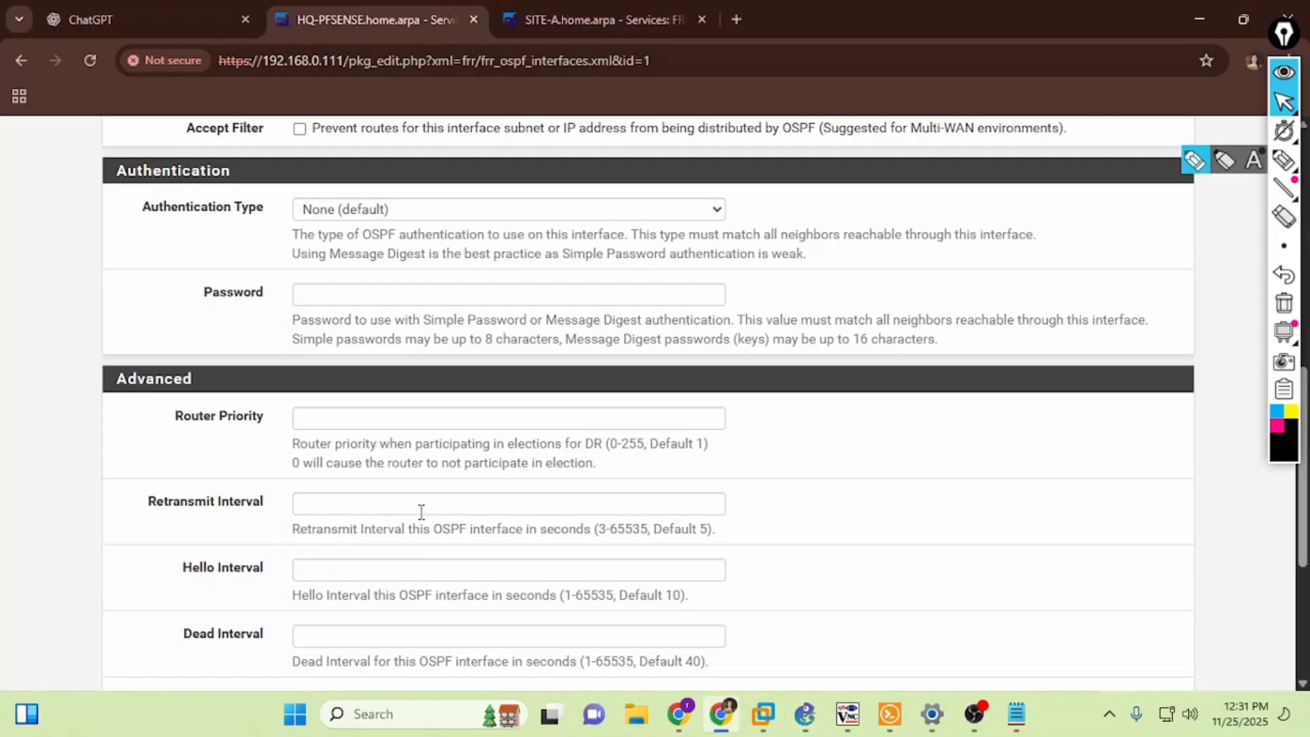
scroll(421, 512, down, 4)
click(300, 535)
click(315, 611)
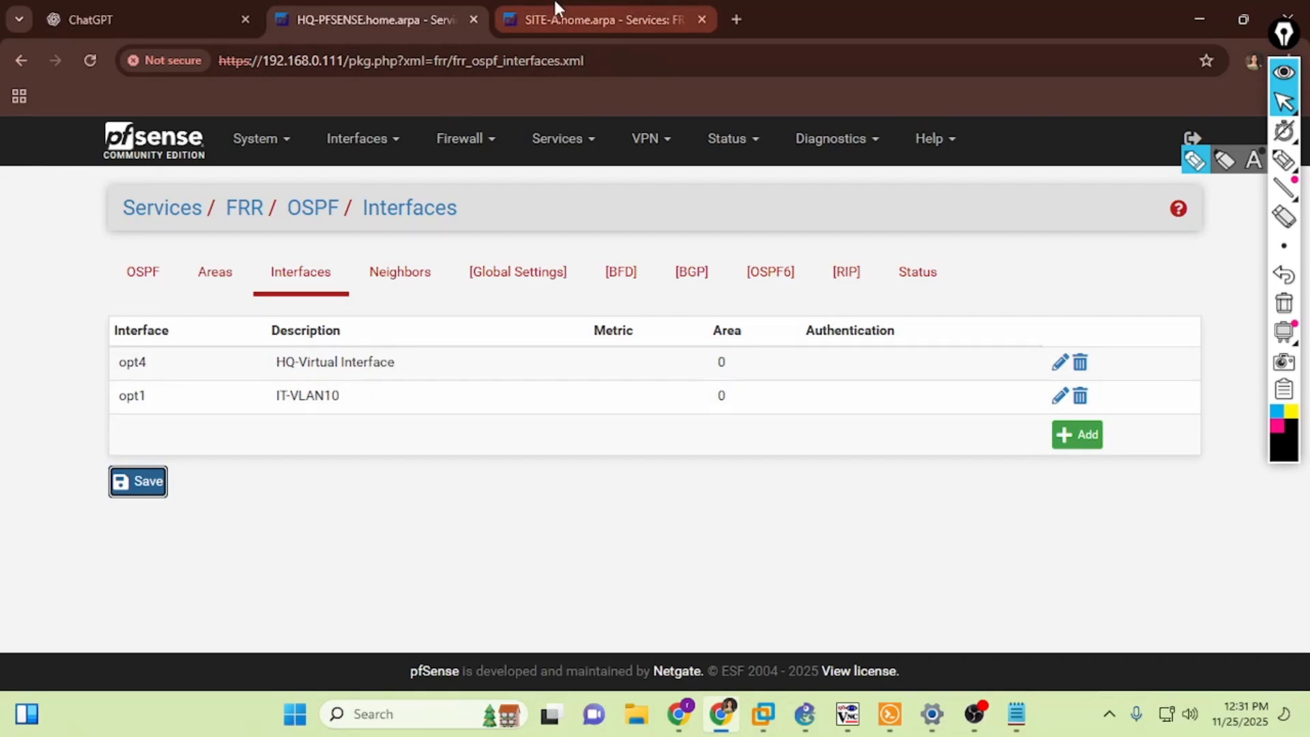
Examine the OSPF network routing tables in the FRR status of SITE-A and HQ-PFSENSE, comparing them with the GNS3 topology
click(557, 9)
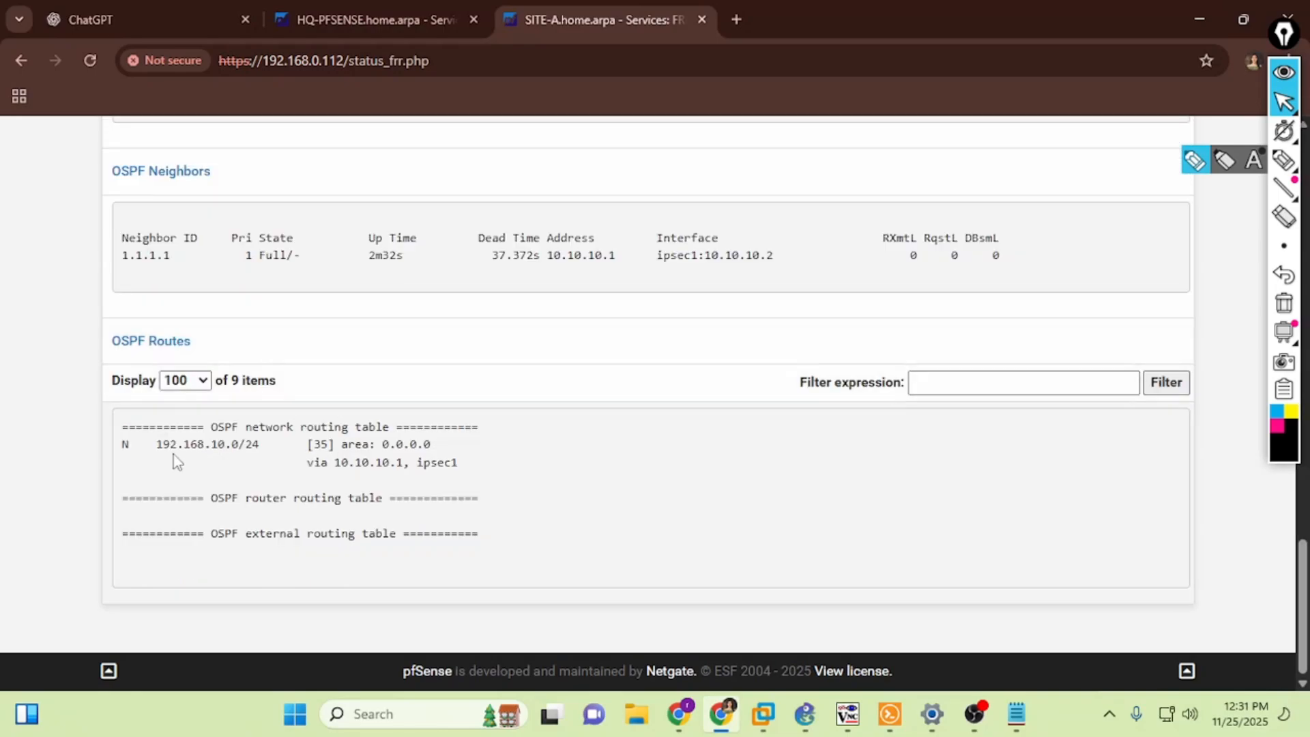
drag(156, 443, 415, 464)
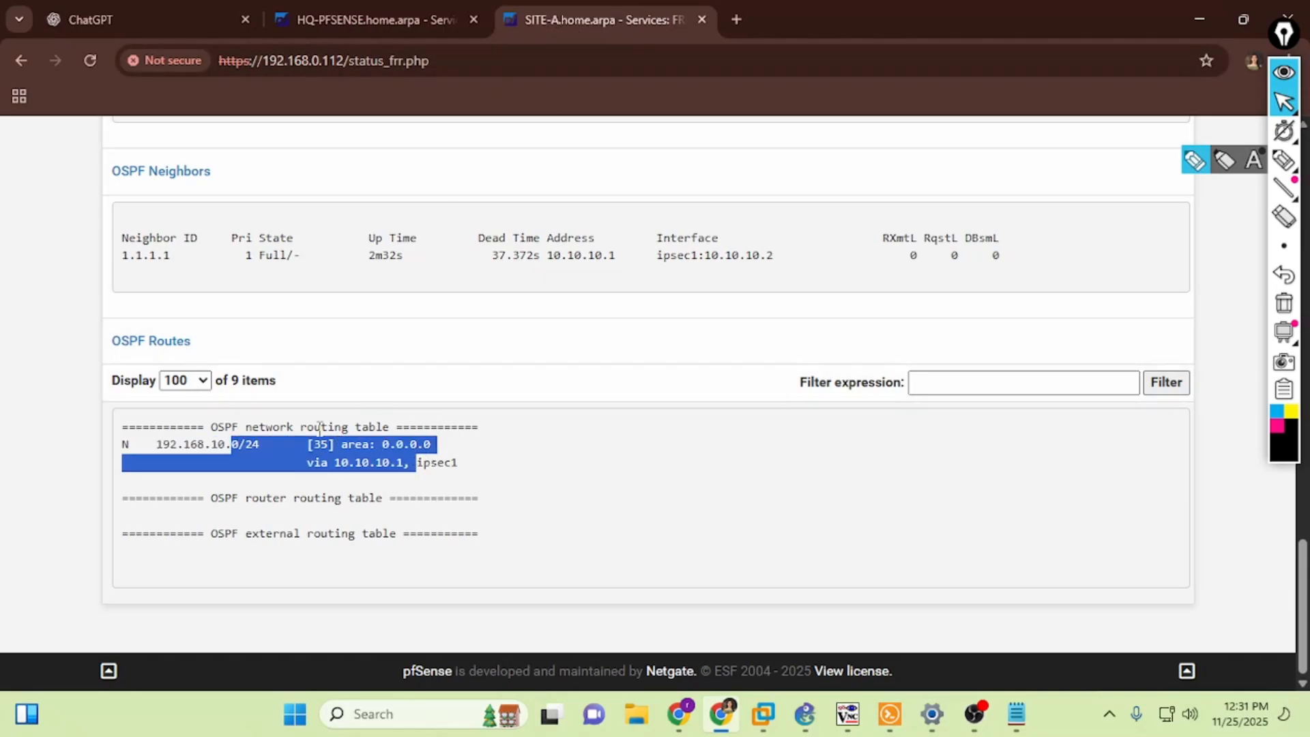
click(376, 19)
click(717, 139)
click(724, 395)
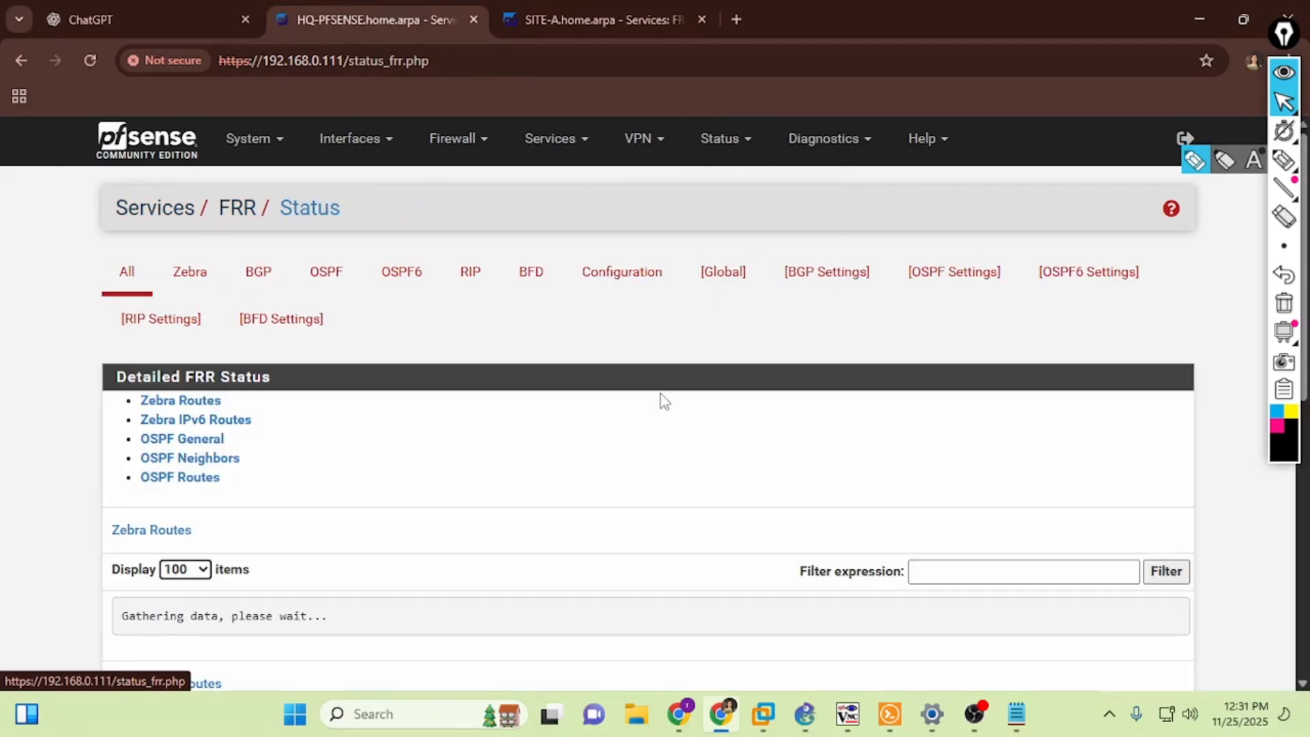
scroll(661, 400, down, 10)
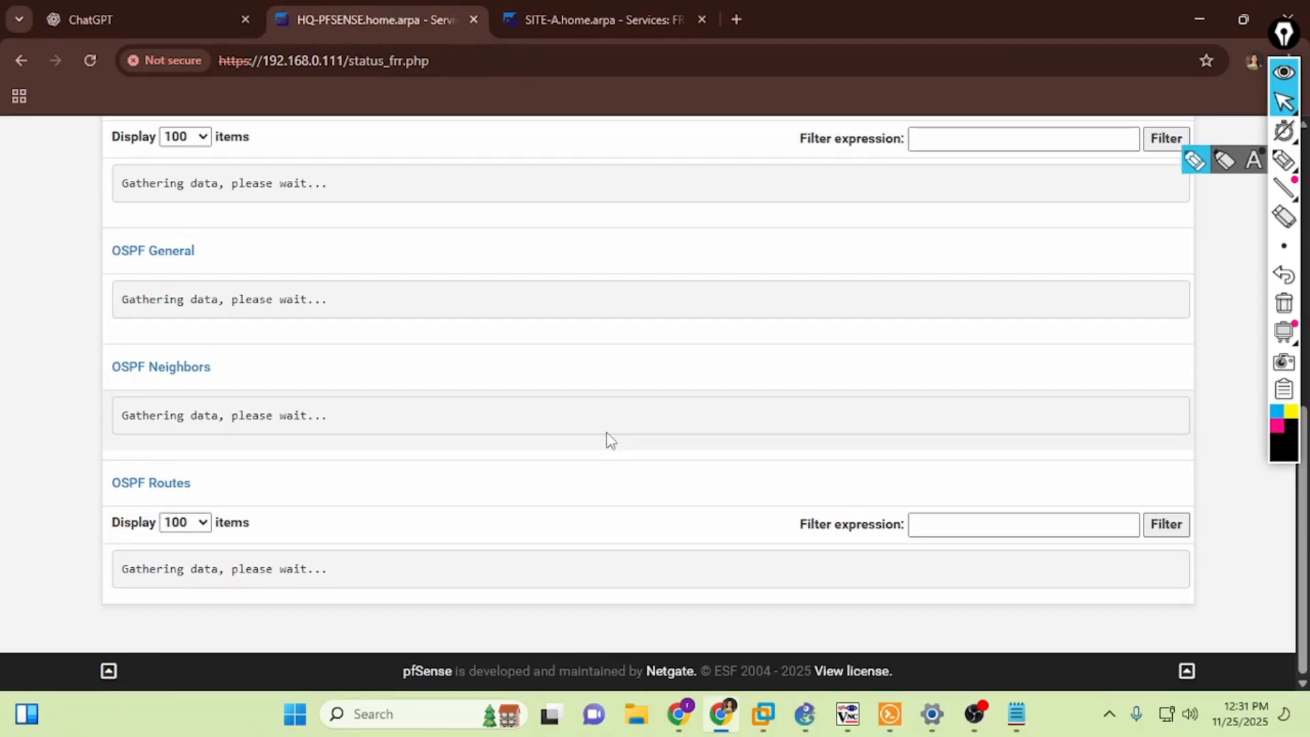
click(806, 714)
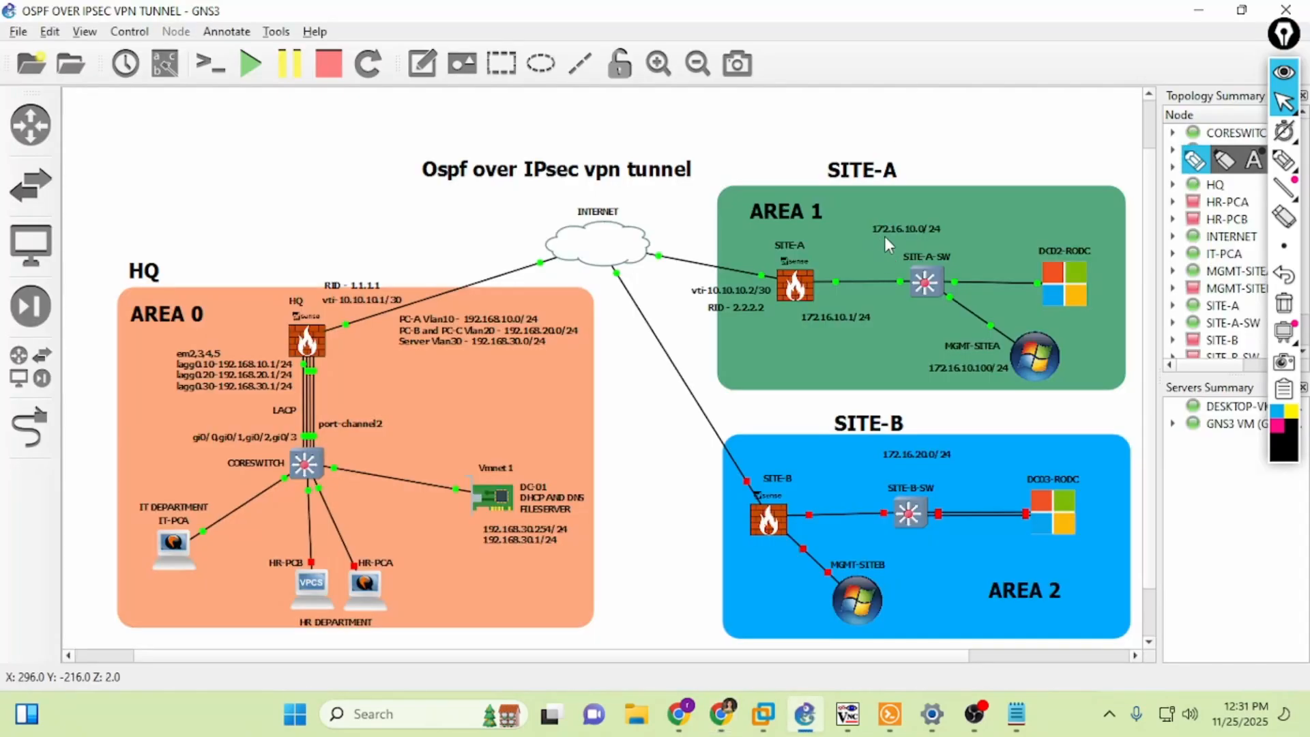
click(721, 714)
scroll(539, 512, down, 5)
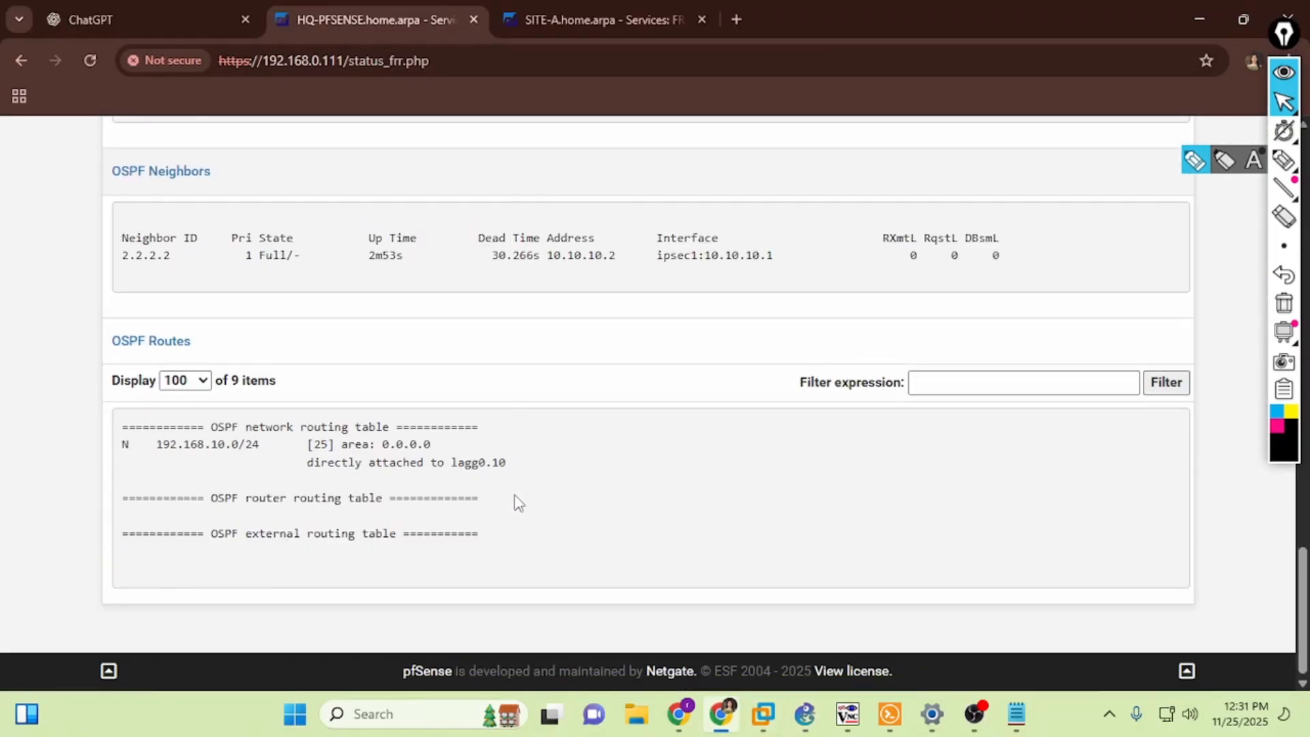
drag(139, 454, 522, 469)
click(523, 471)
Check the GNS3 topology, return to SITE-A in Chrome and add an FRR OSPF interface entry for SITE_A_LAN
click(805, 714)
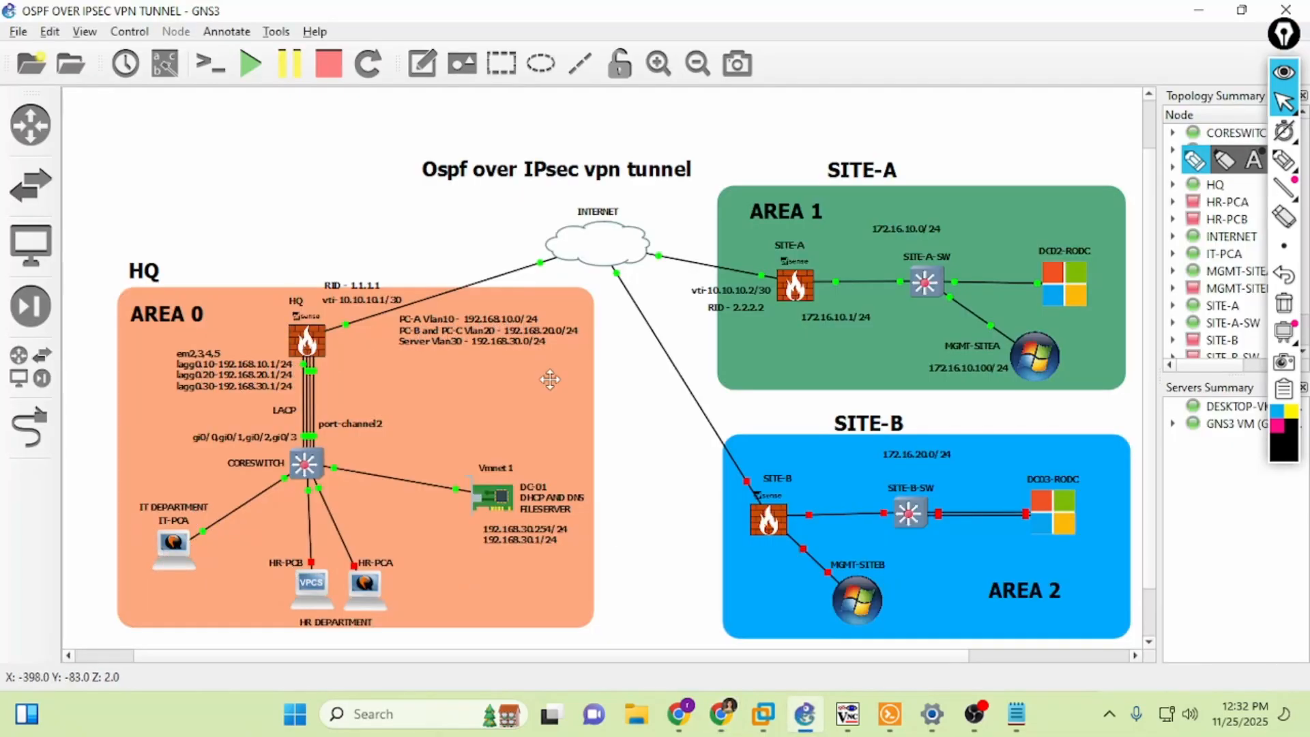
key(alt+Tab)
click(572, 8)
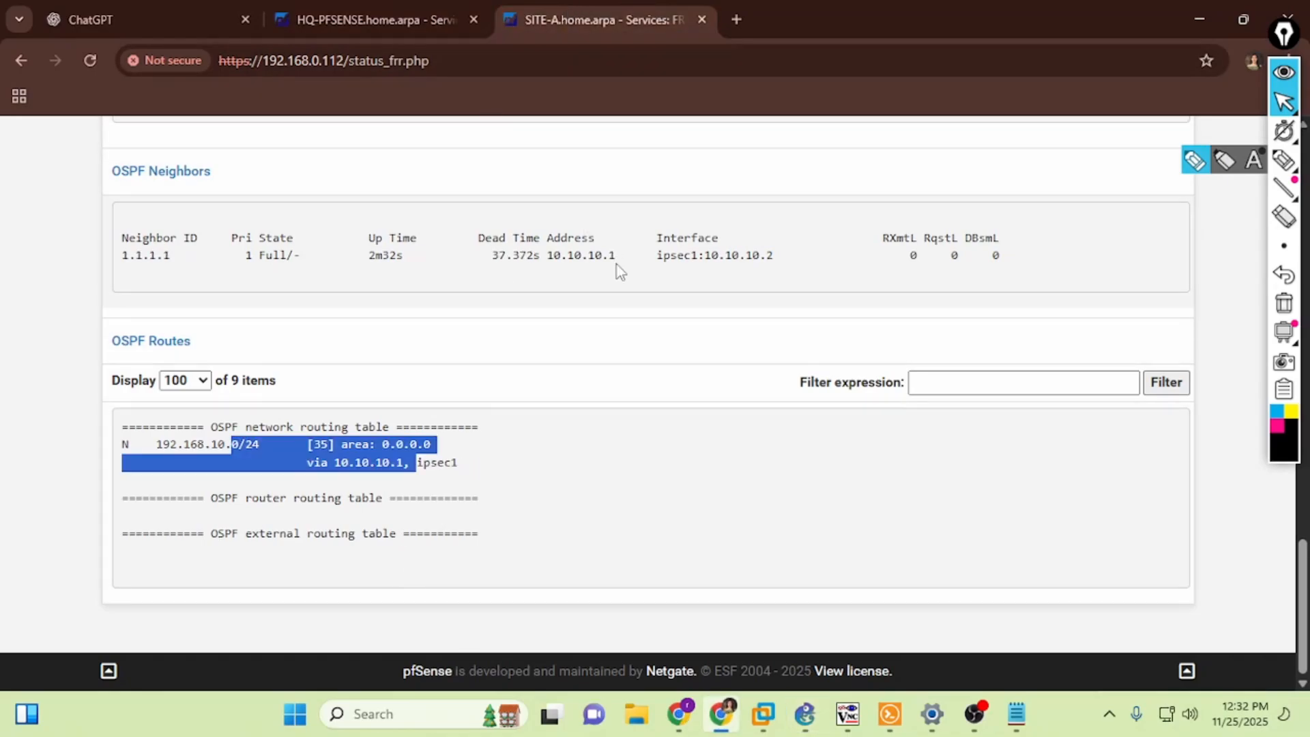
scroll(587, 252, up, 10)
click(556, 139)
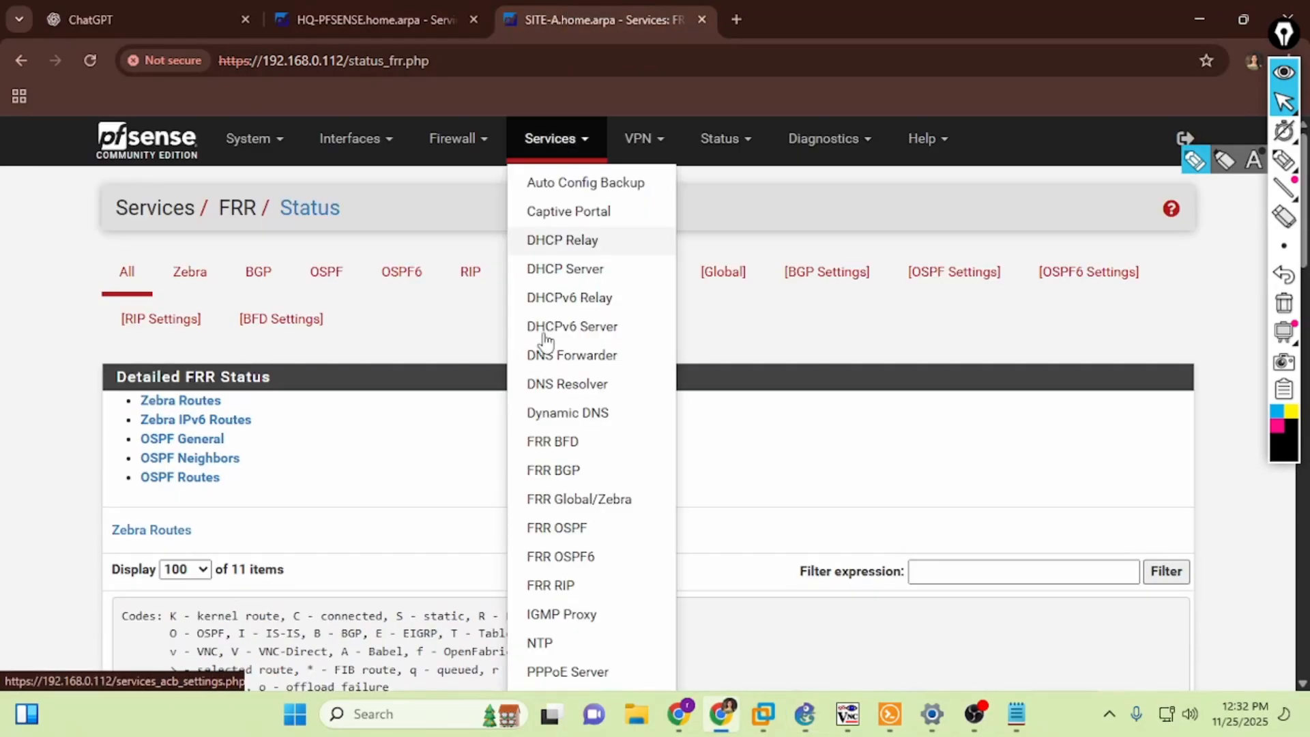
click(541, 529)
click(295, 272)
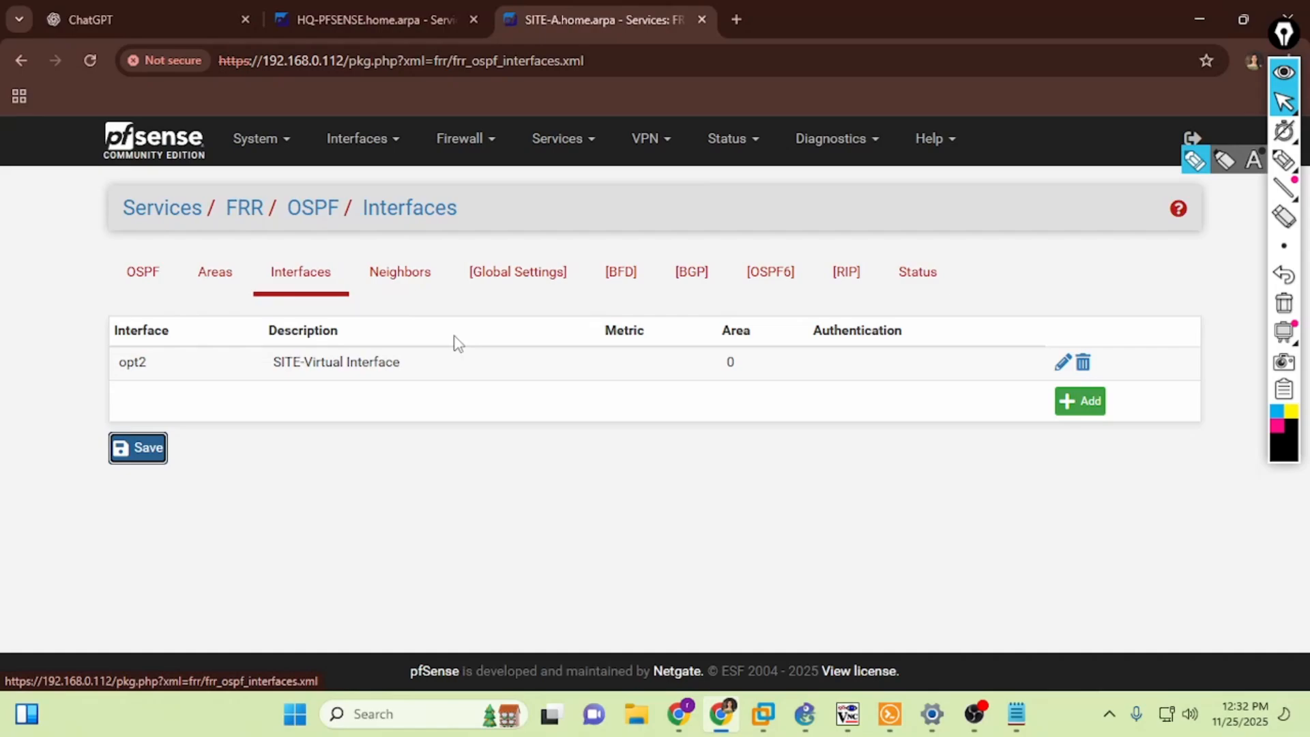
click(1077, 402)
click(327, 372)
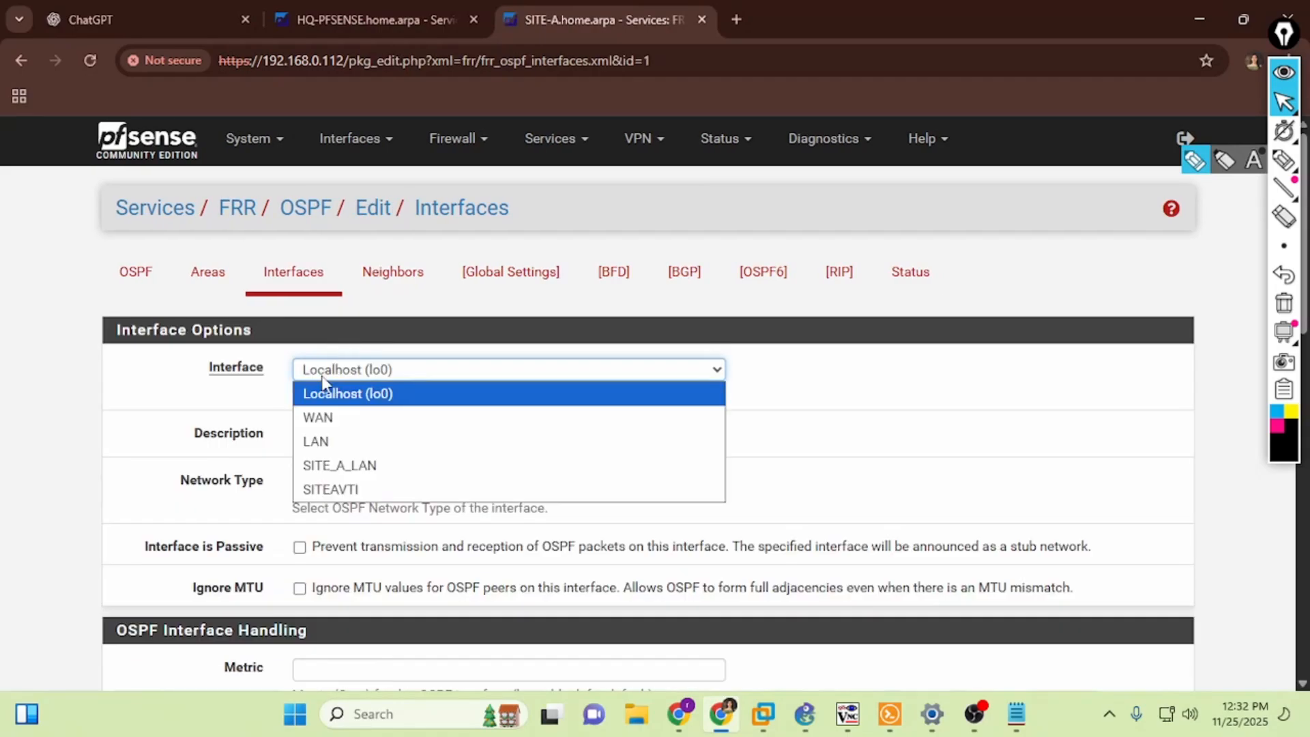
click(364, 471)
Check the interface assignments on the SITE-A console and describe the OSPF interface entry as "SITE-A Local Area Network"
mouse_move(844, 690)
click(763, 623)
key(Return)
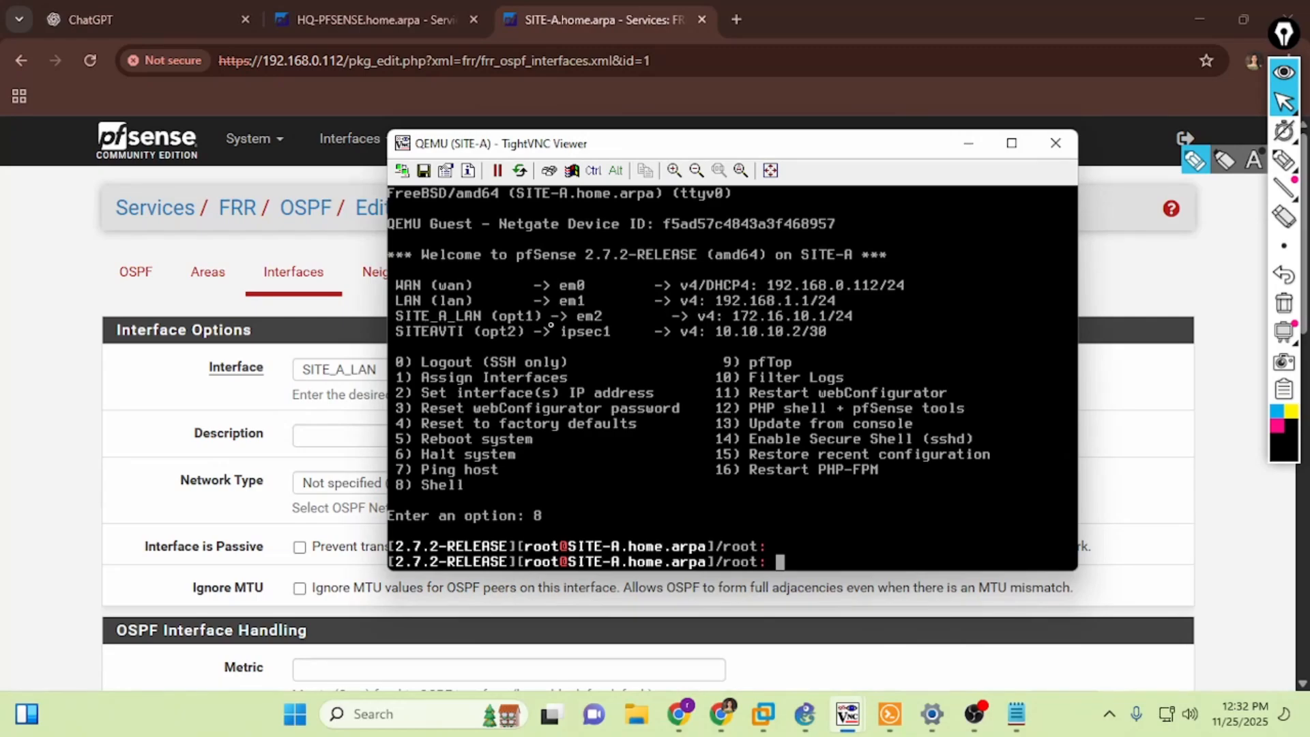
click(102, 428)
click(360, 437)
text(SITE-A L)
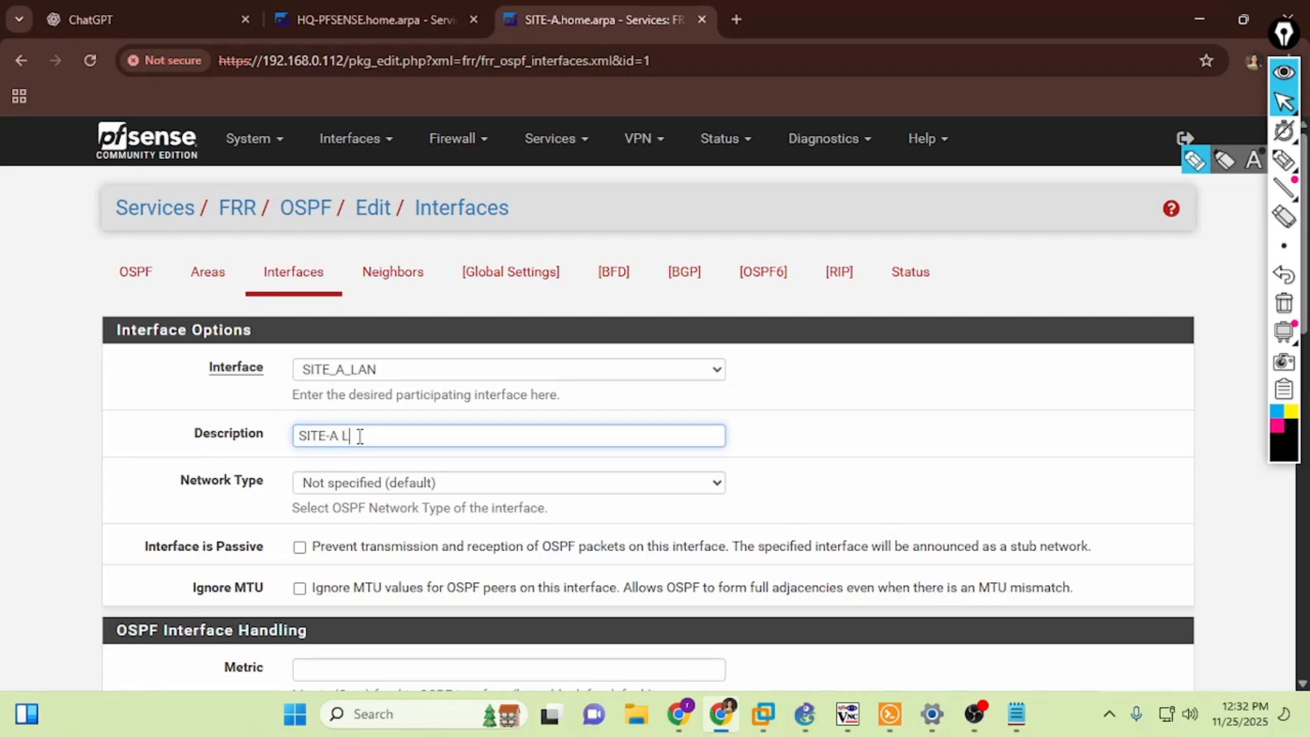
text(ocal Area Network)
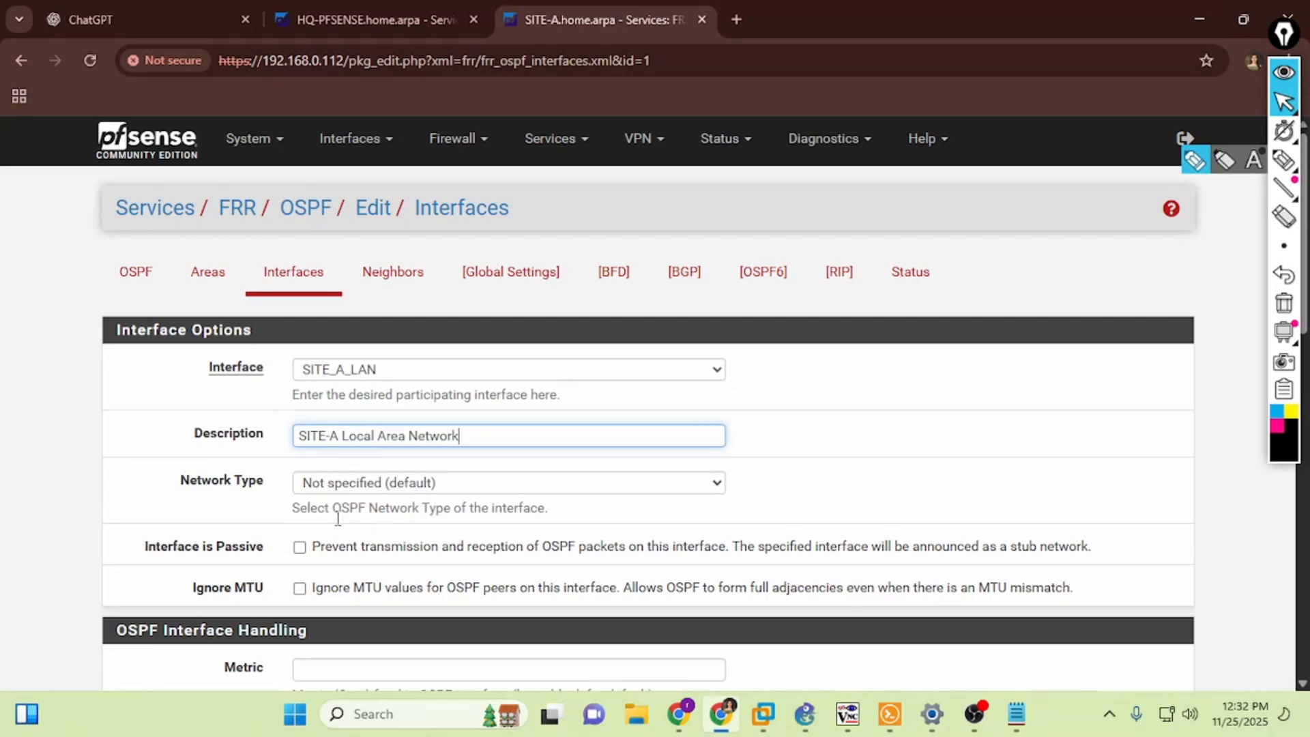
Make the SITE_A_LAN OSPF interface ignore MTU values and set its area to 1
click(299, 587)
scroll(266, 549, down, 4)
click(334, 447)
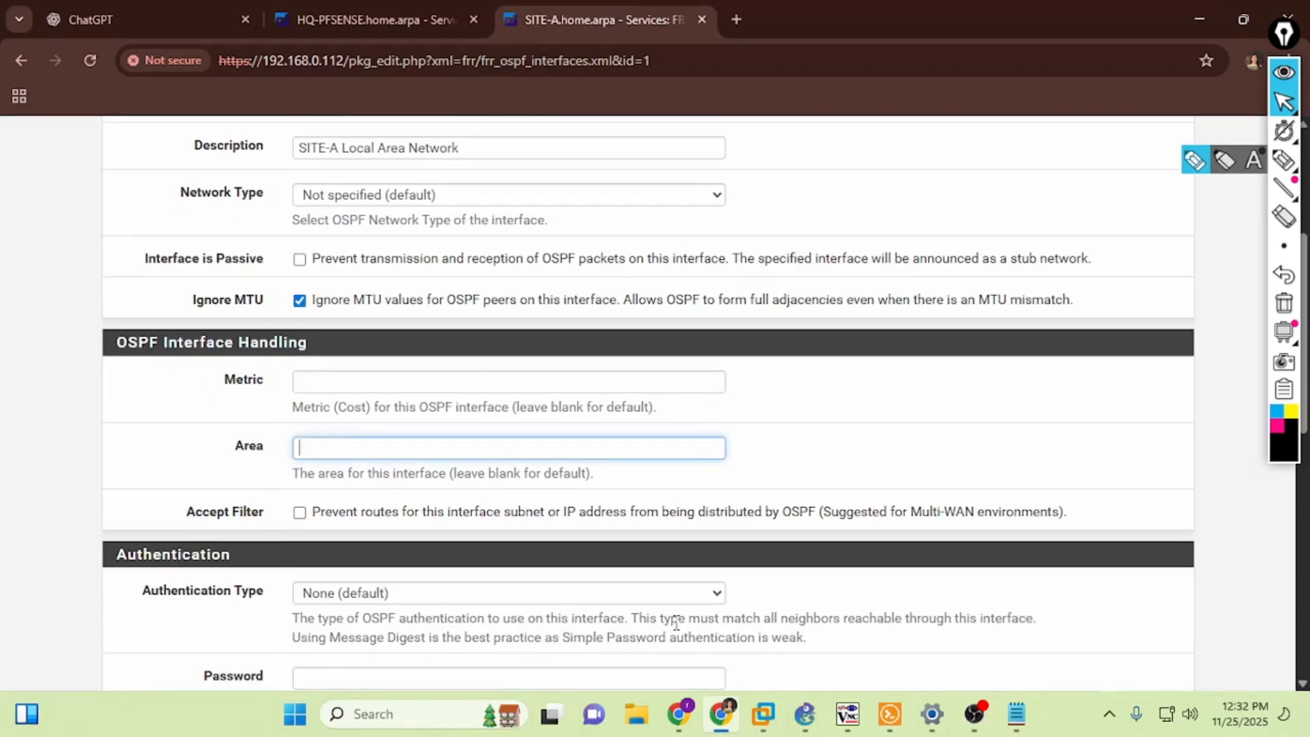
text(1)
Mark the SITE-A LAN in Area 1 on the GNS3 topology, return to Chrome, enable BFD for SITE_A_LAN and save the entry
click(805, 714)
click(1285, 161)
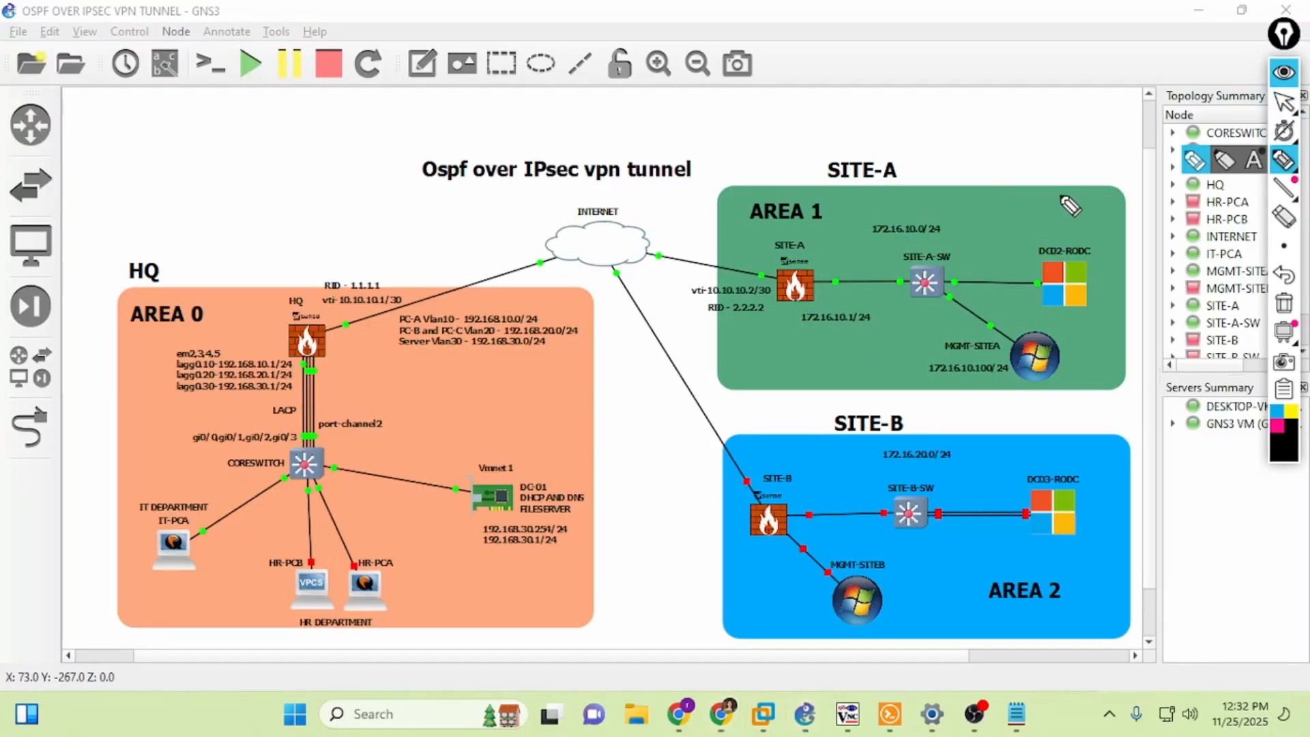
mouse_move(1122, 199)
mouse_down()
mouse_move(990, 204)
mouse_move(839, 372)
mouse_move(970, 213)
mouse_up()
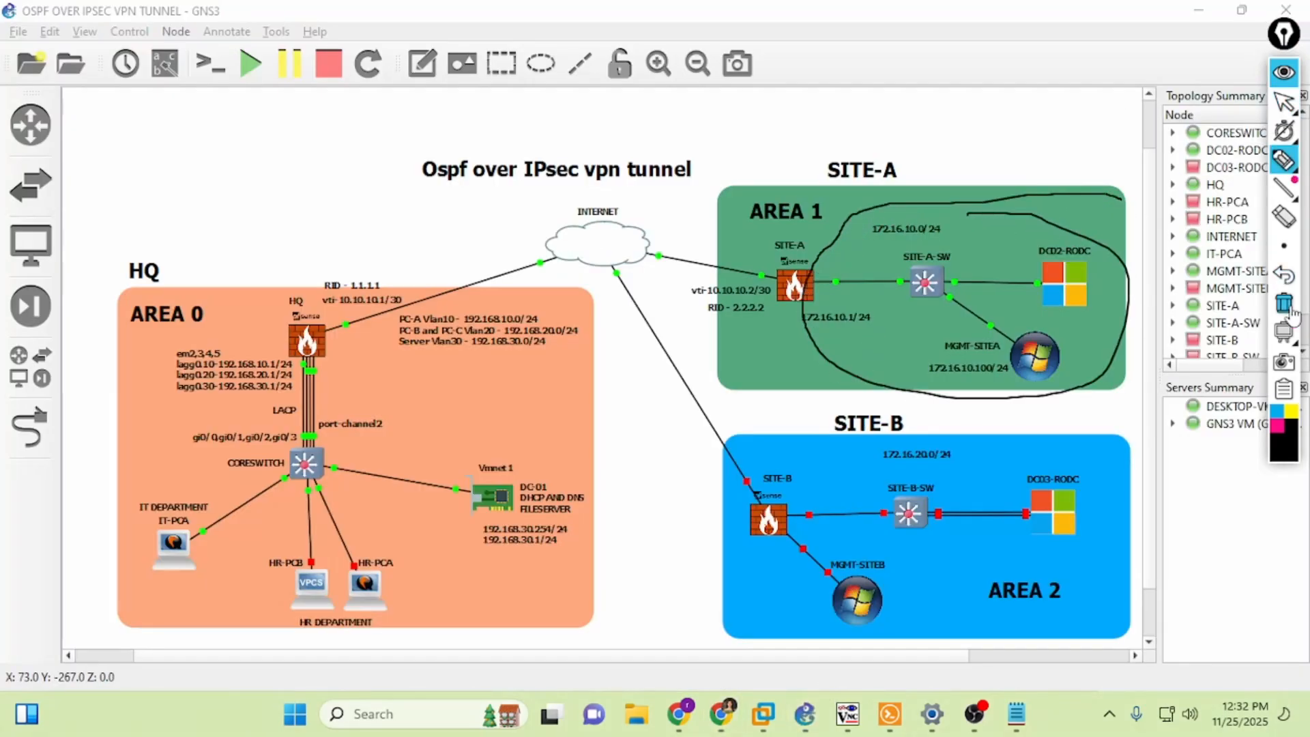
scroll(151, 471, down, 5)
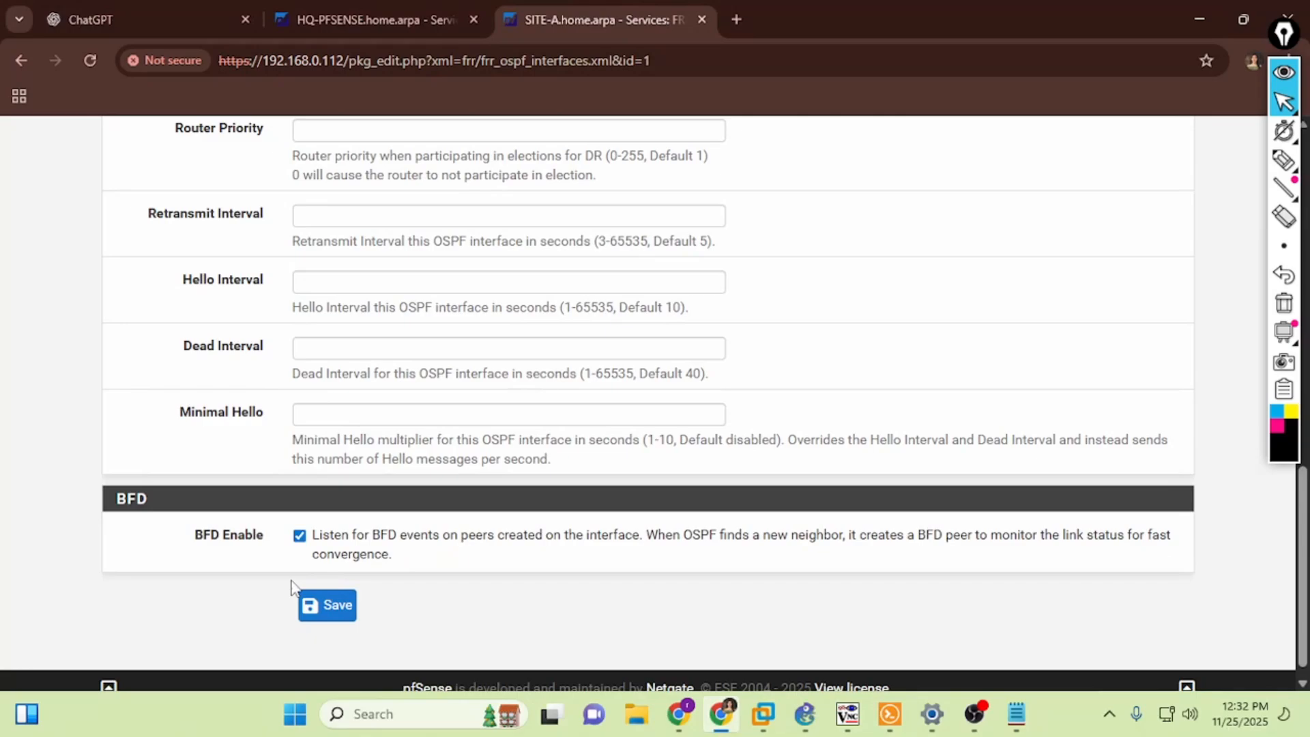
click(322, 609)
Reload the FRR status on HQ-PFSENSE and examine its OSPF routes for the SITE-A LAN
click(333, 22)
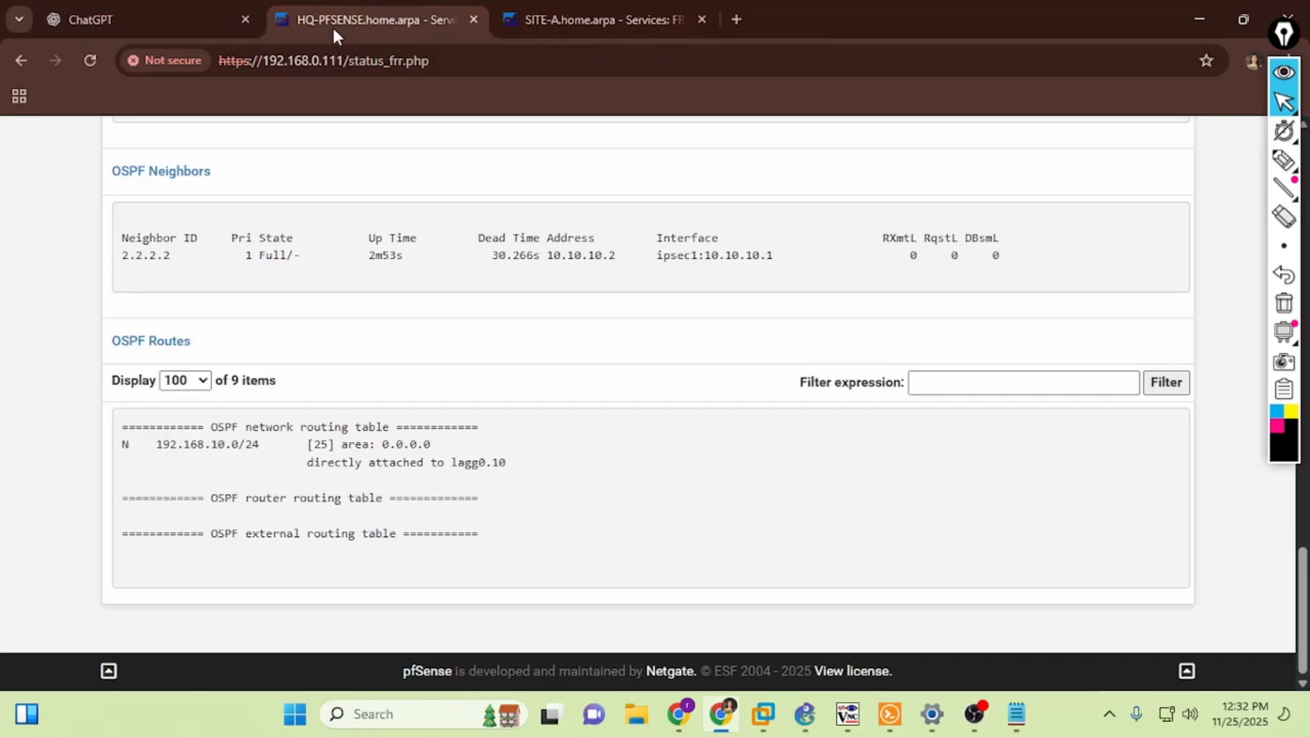
click(95, 57)
scroll(310, 294, down, 5)
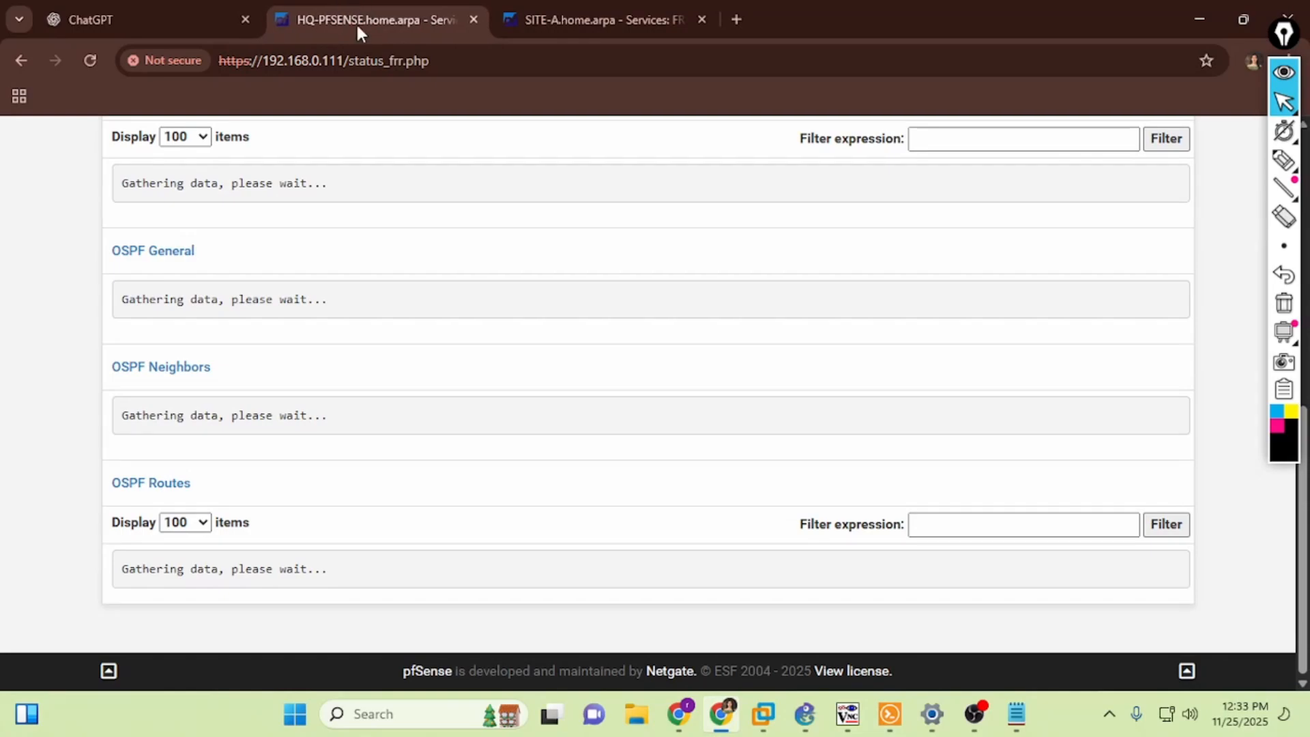
scroll(312, 284, down, 5)
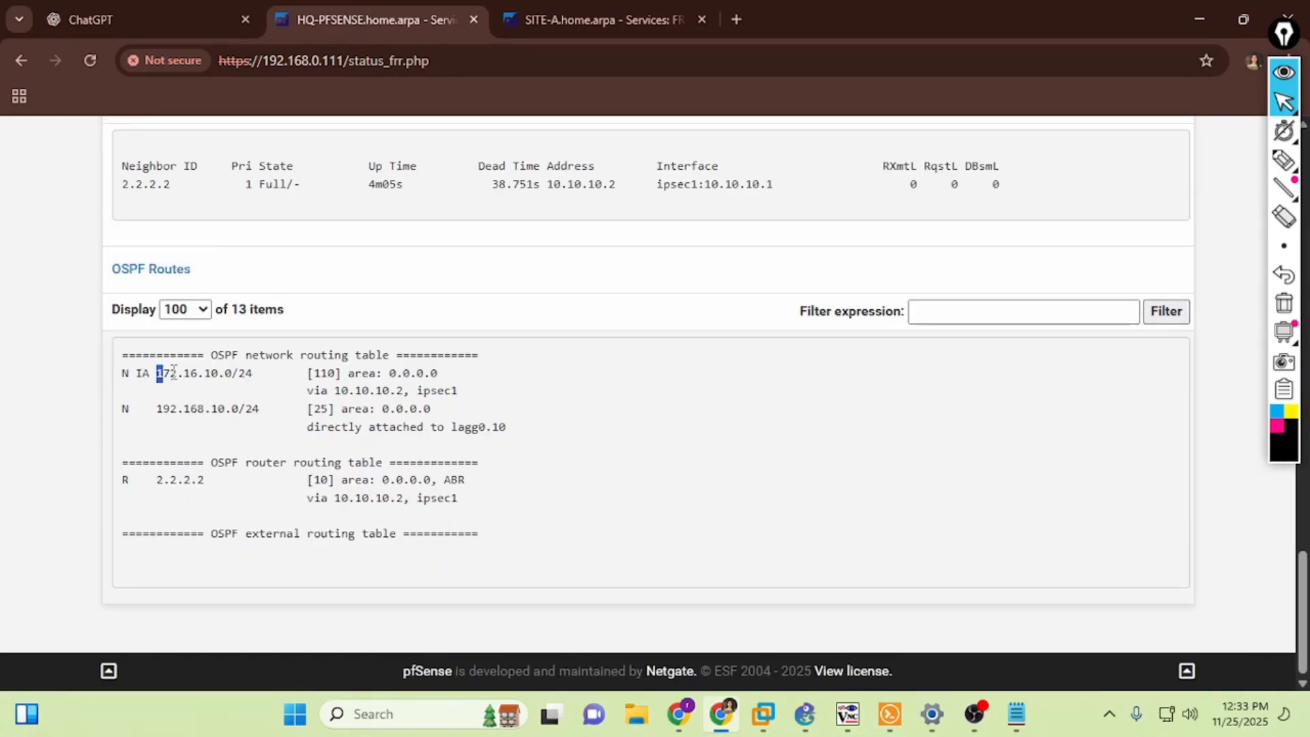
drag(236, 369, 486, 398)
click(141, 373)
Trace the route between the HQ firewall and SITE-A's 172.16.10.0/24 network on the GNS3 topology, then bring up the ping windows
key(alt+Tab)
click(1285, 159)
drag(308, 368, 313, 372)
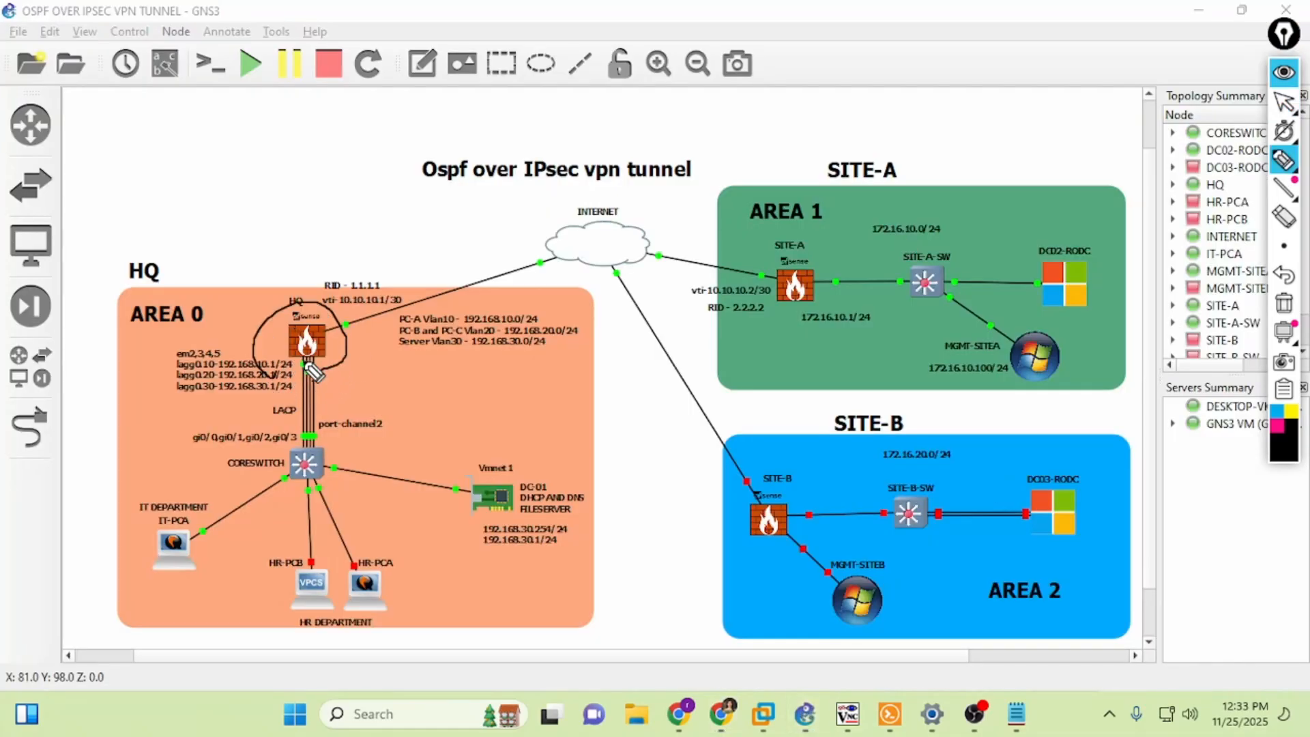
drag(867, 239, 1010, 246)
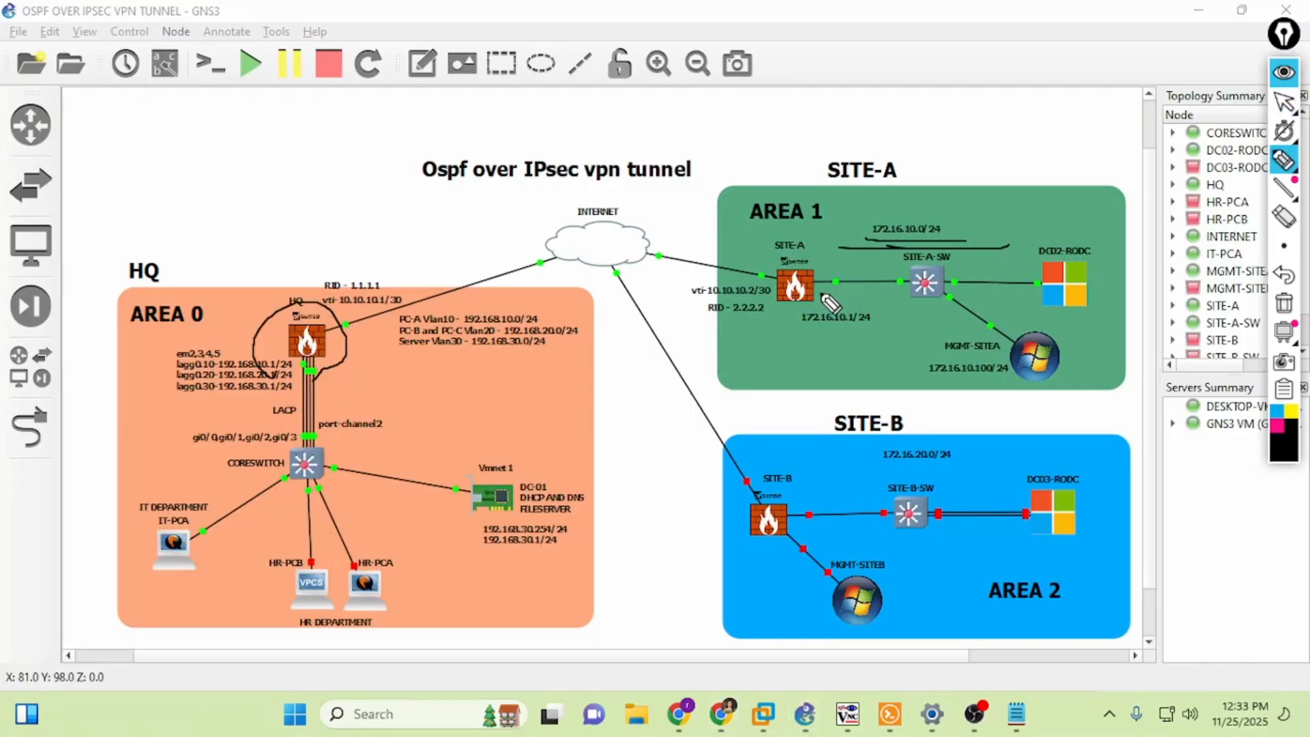
drag(830, 302, 823, 292)
mouse_move(546, 319)
mouse_down()
mouse_move(585, 301)
mouse_move(560, 318)
mouse_move(565, 329)
mouse_up()
click(1284, 331)
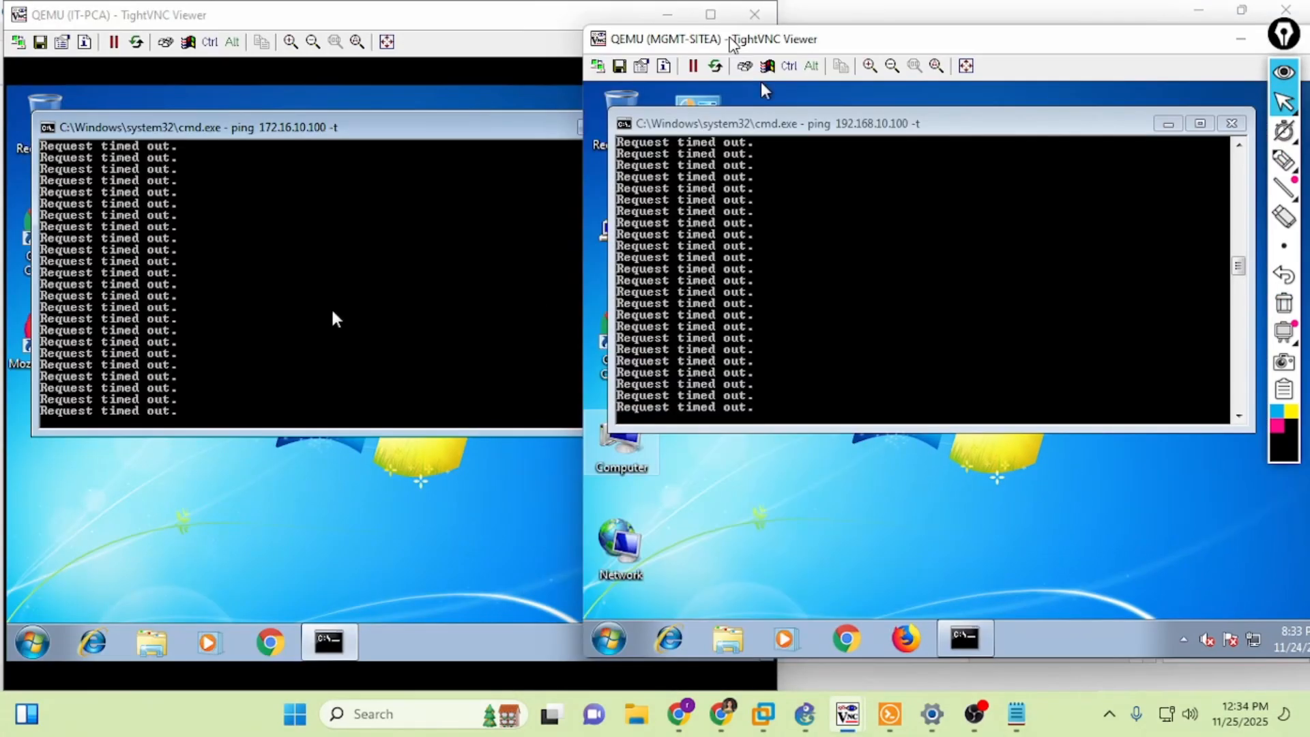
Stop the running pings and restart "ping 192.168.10.100 -t" on MGMT-SITEA and "ping 172.16.10.100 -t" on IT-PCA
click(334, 147)
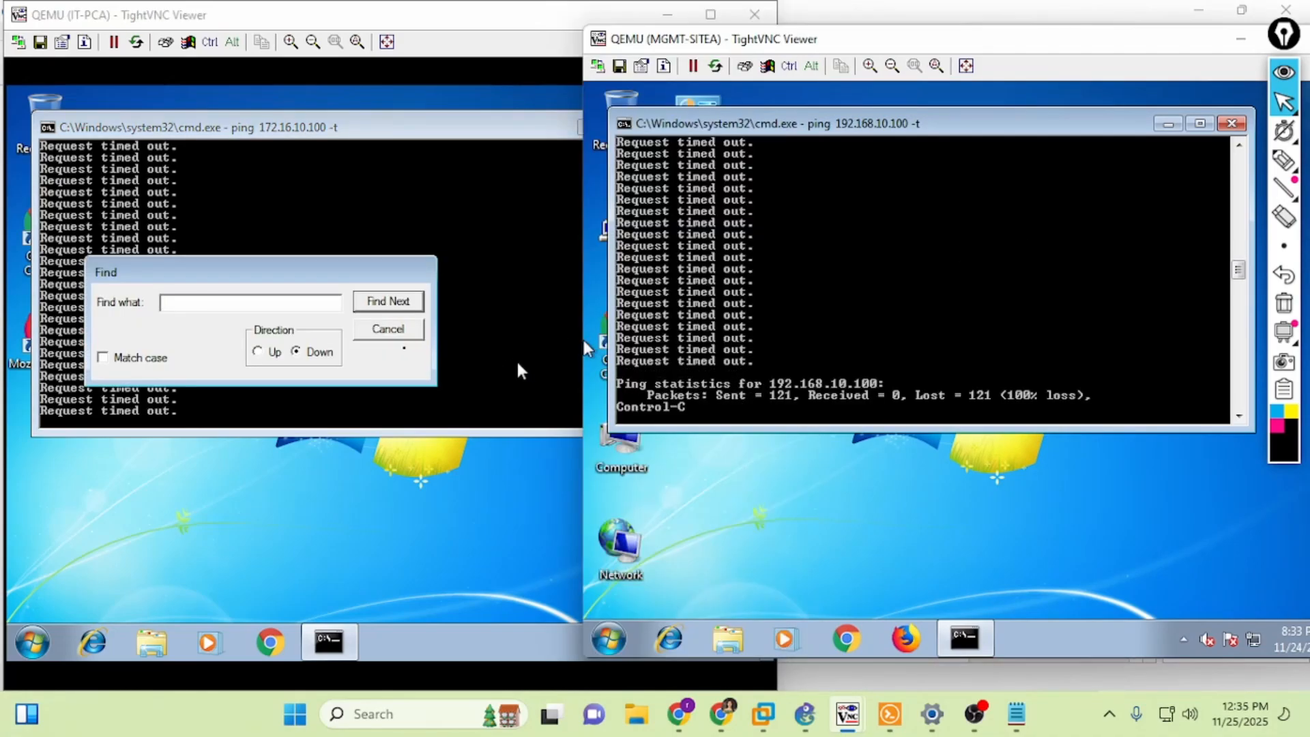
click(516, 359)
click(395, 332)
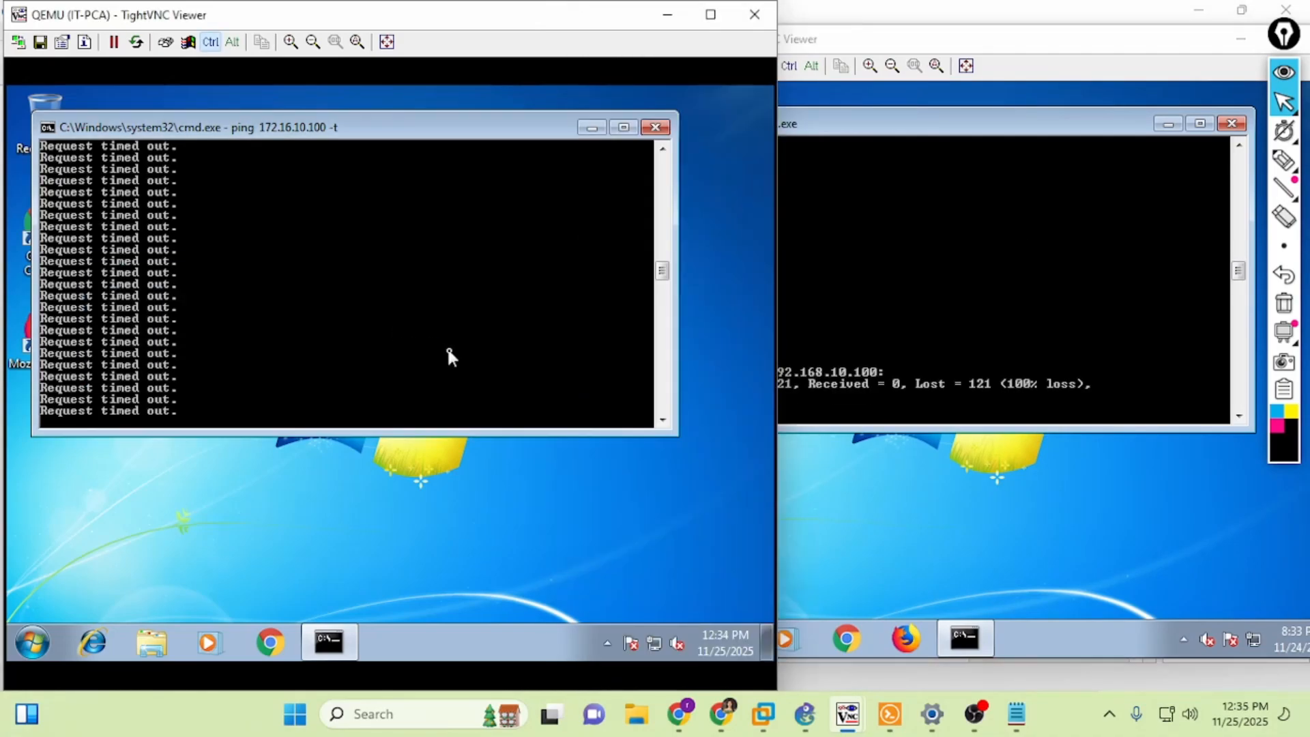
click(1025, 358)
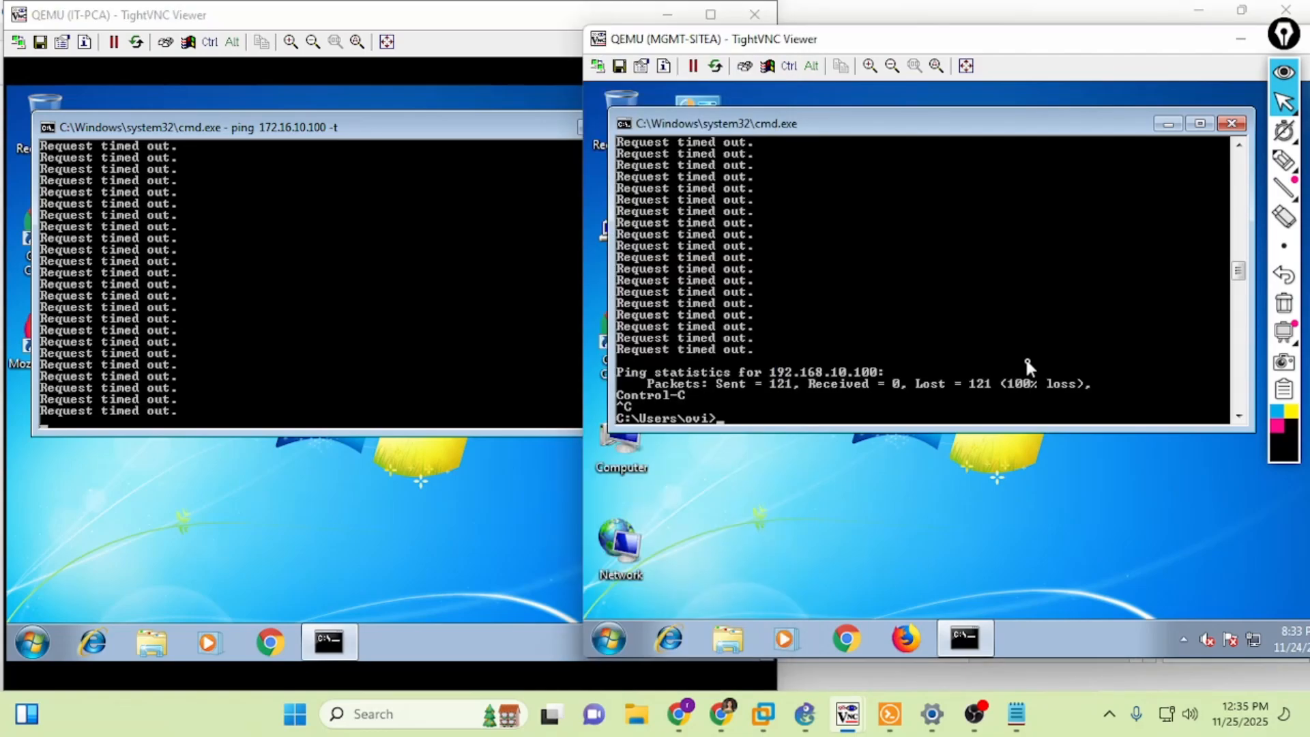
key(Up)
key(Return)
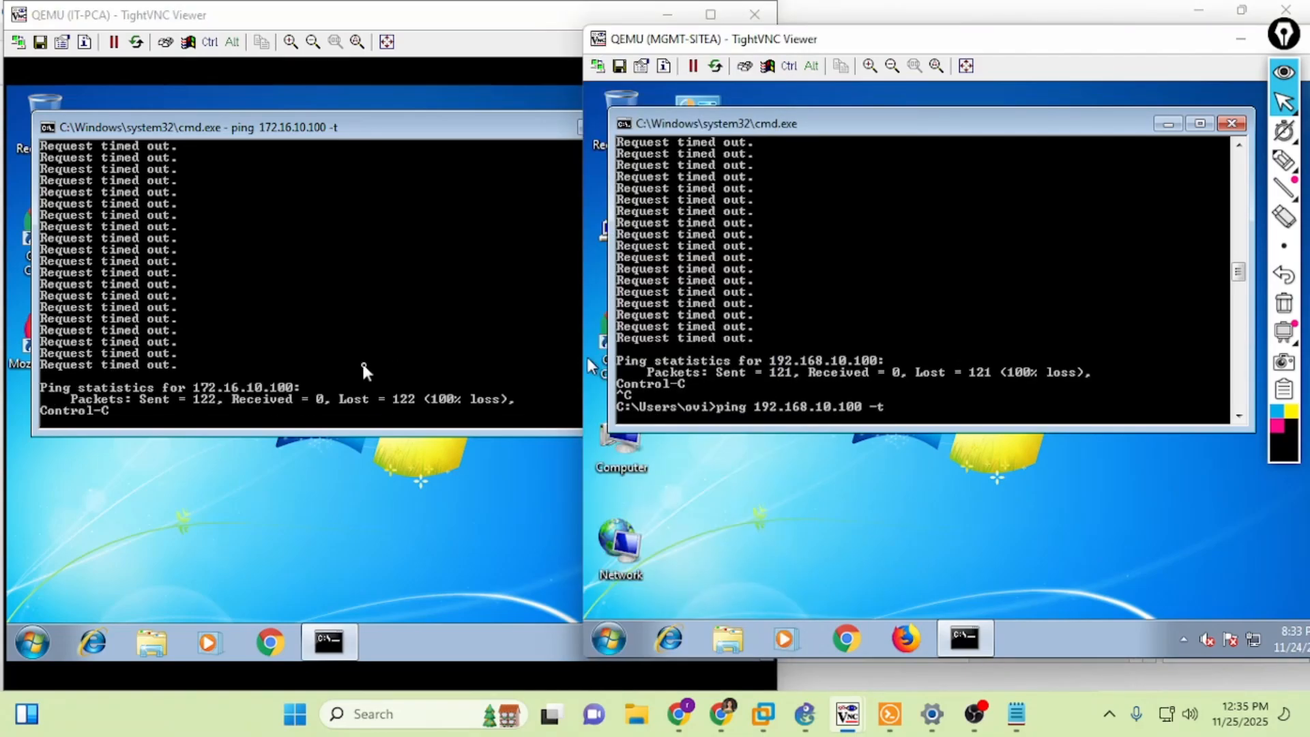
click(361, 362)
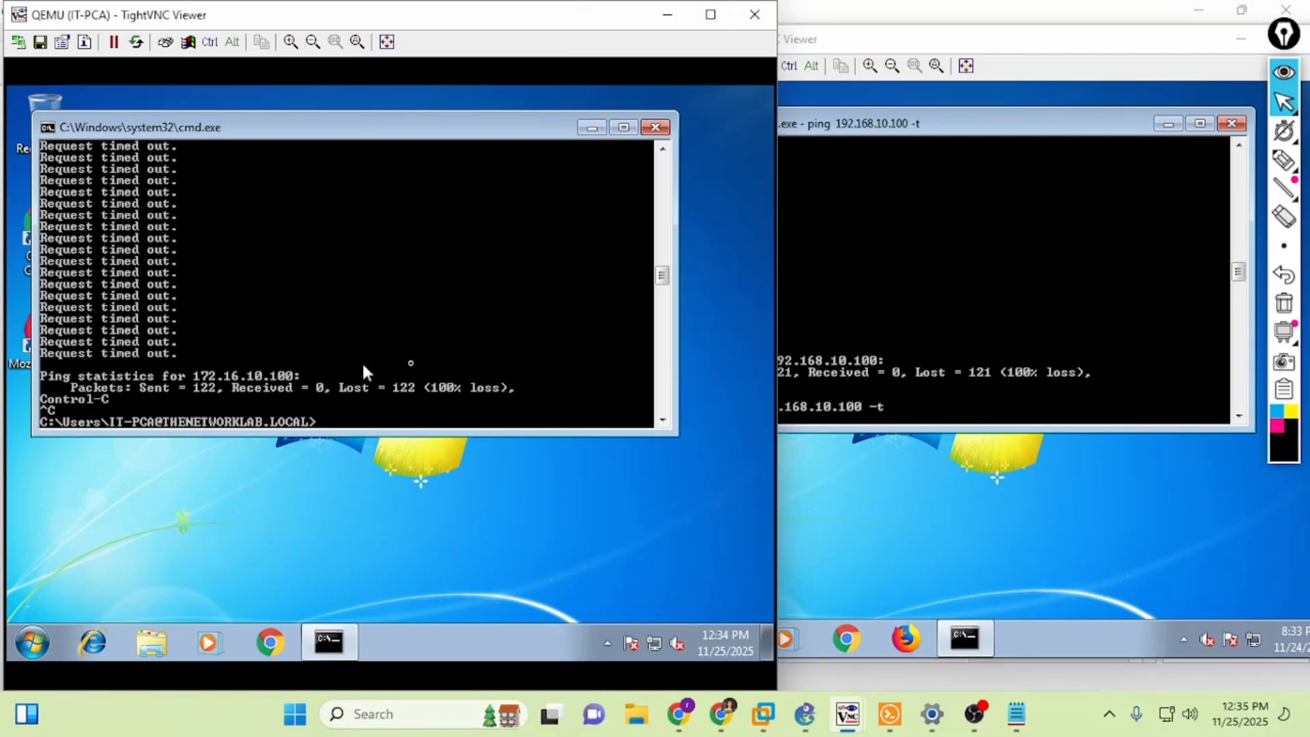
key(Up)
key(Return)
Check the server load in GNS3 and widen the workspace to show the whole topology
key(alt+Tab)
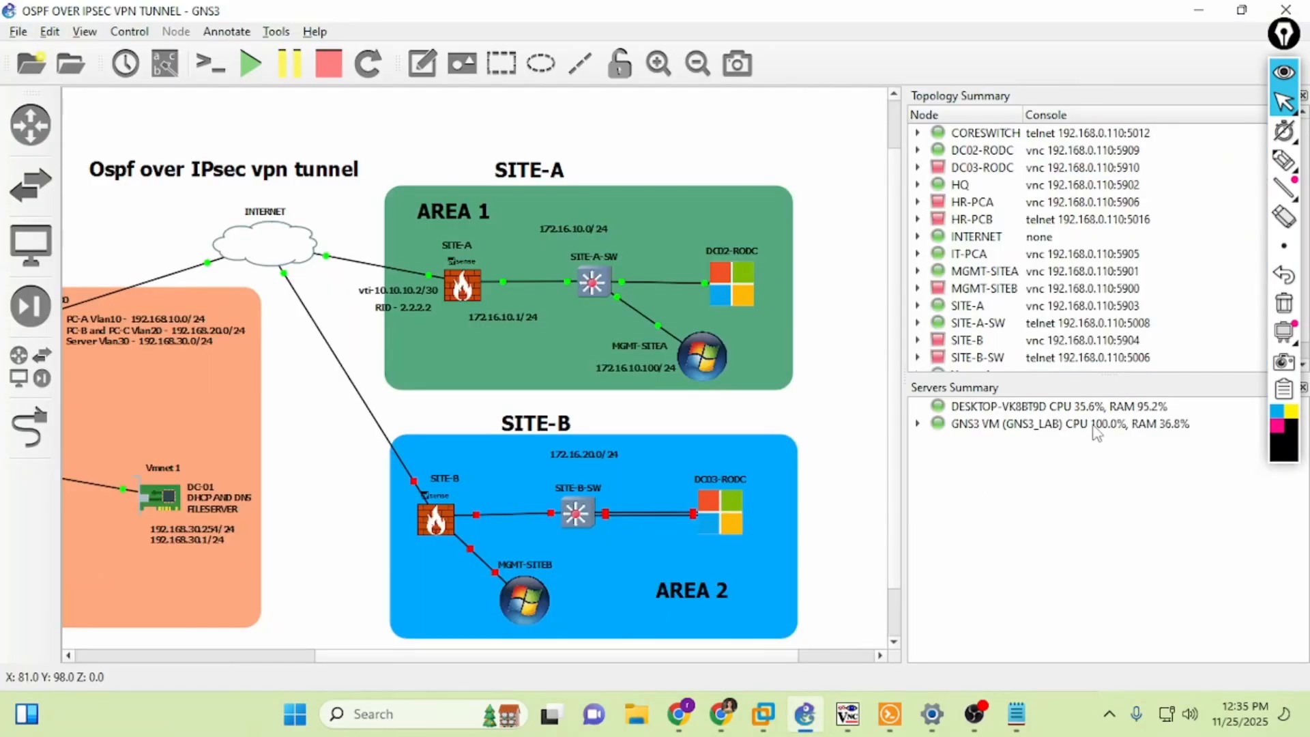
drag(753, 659, 514, 658)
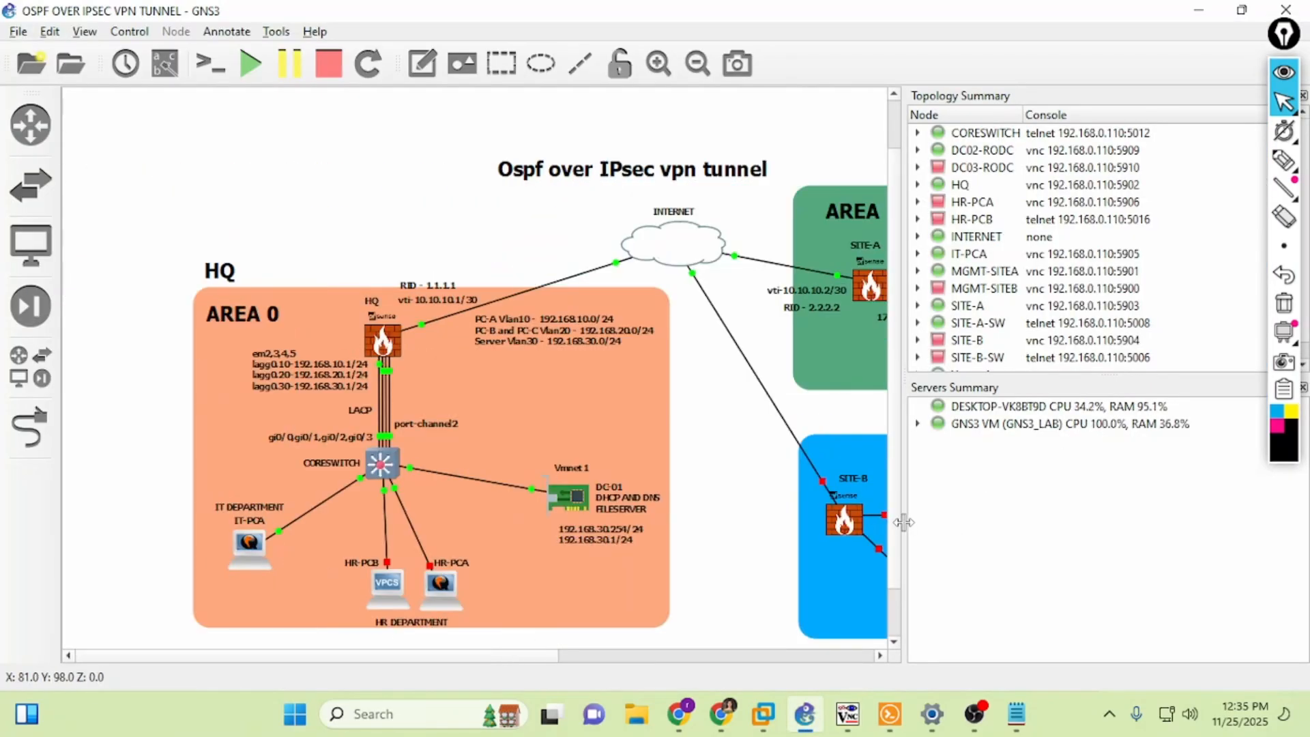
drag(903, 523, 1218, 522)
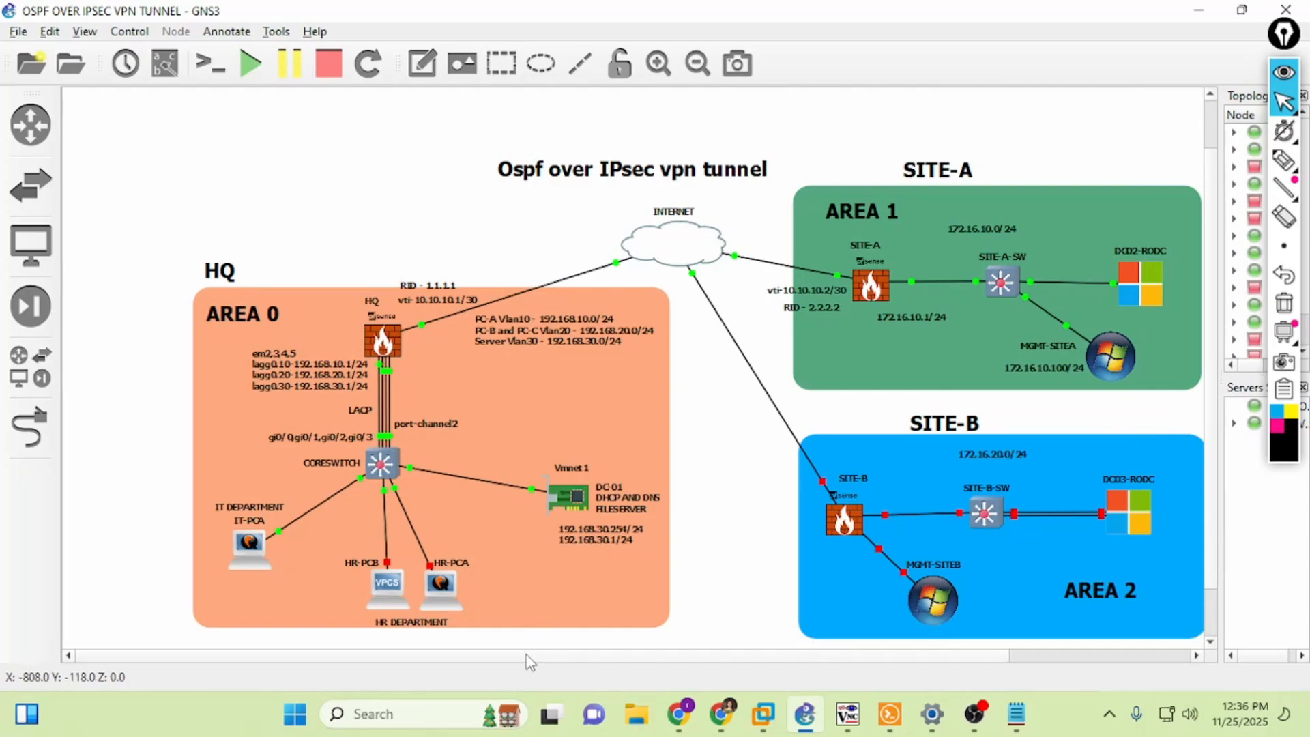
Check the pings in TightVNC Viewer and close the IT-PCA and MGMT-SITEA viewer windows
click(847, 714)
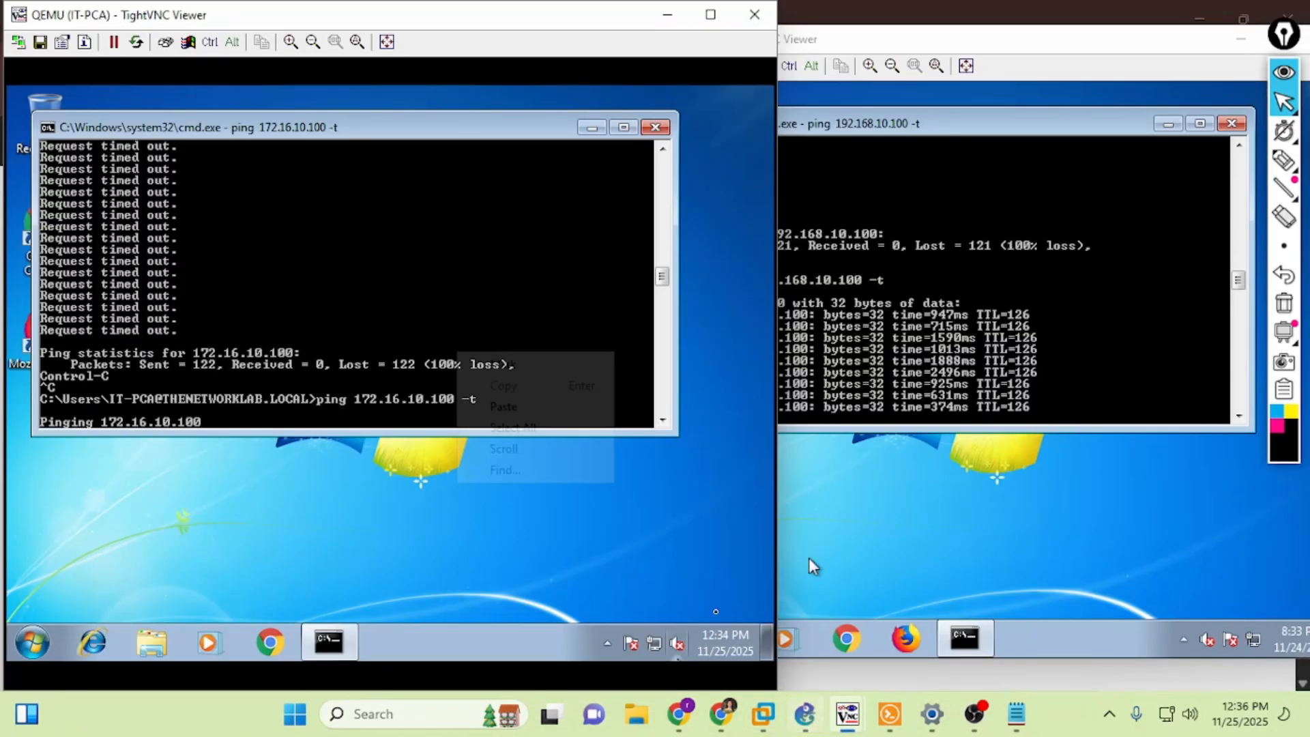
click(755, 14)
drag(1031, 42, 815, 43)
click(1113, 40)
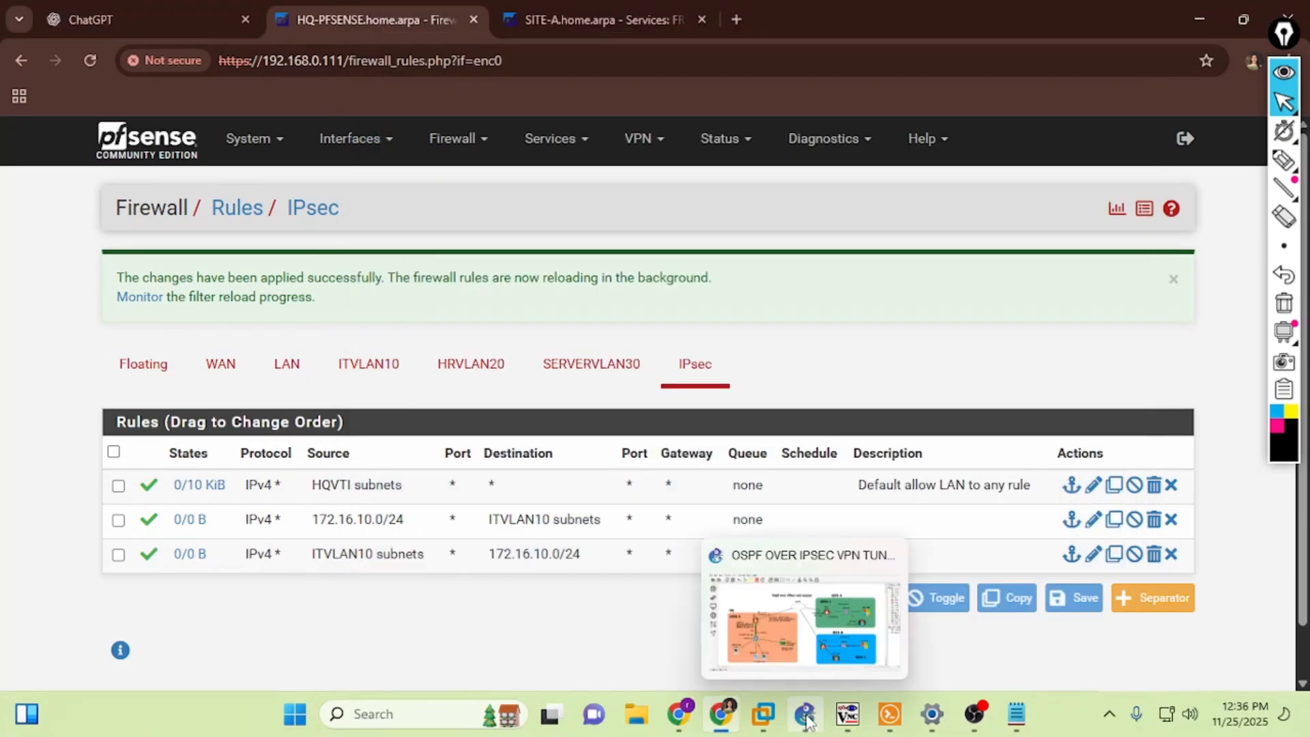
Switch to GNS3, bring up the IT-PCA and MGMT-SITEA consoles and run "ping 192.168.10.100 -t" on MGMT-SITEA
click(805, 714)
right_click(192, 546)
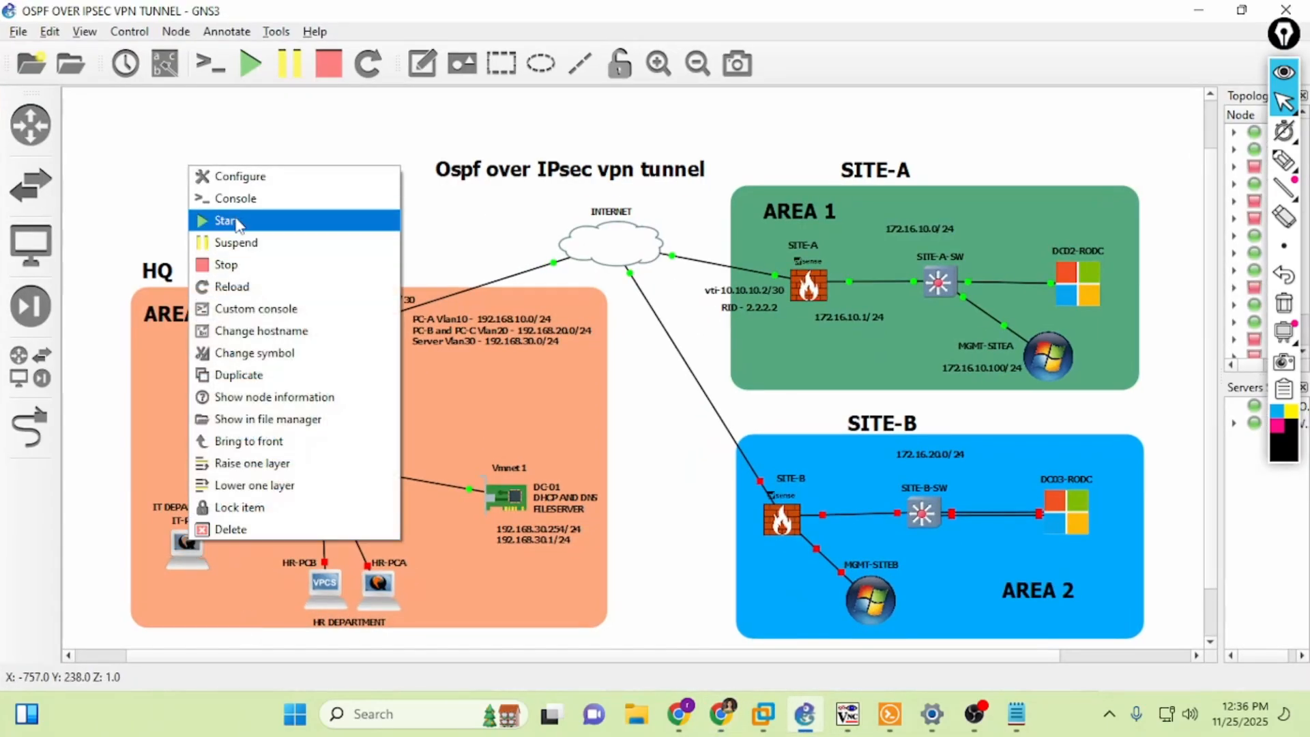
click(153, 225)
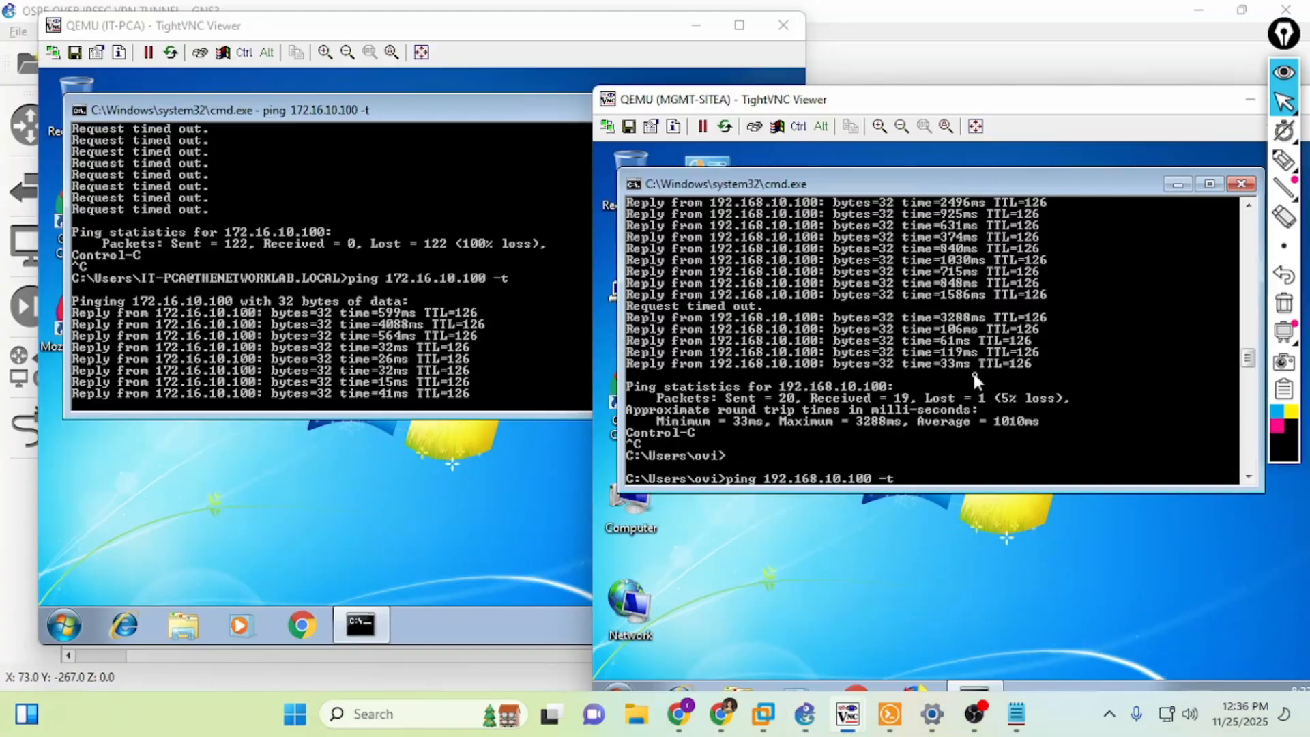
key(Return)
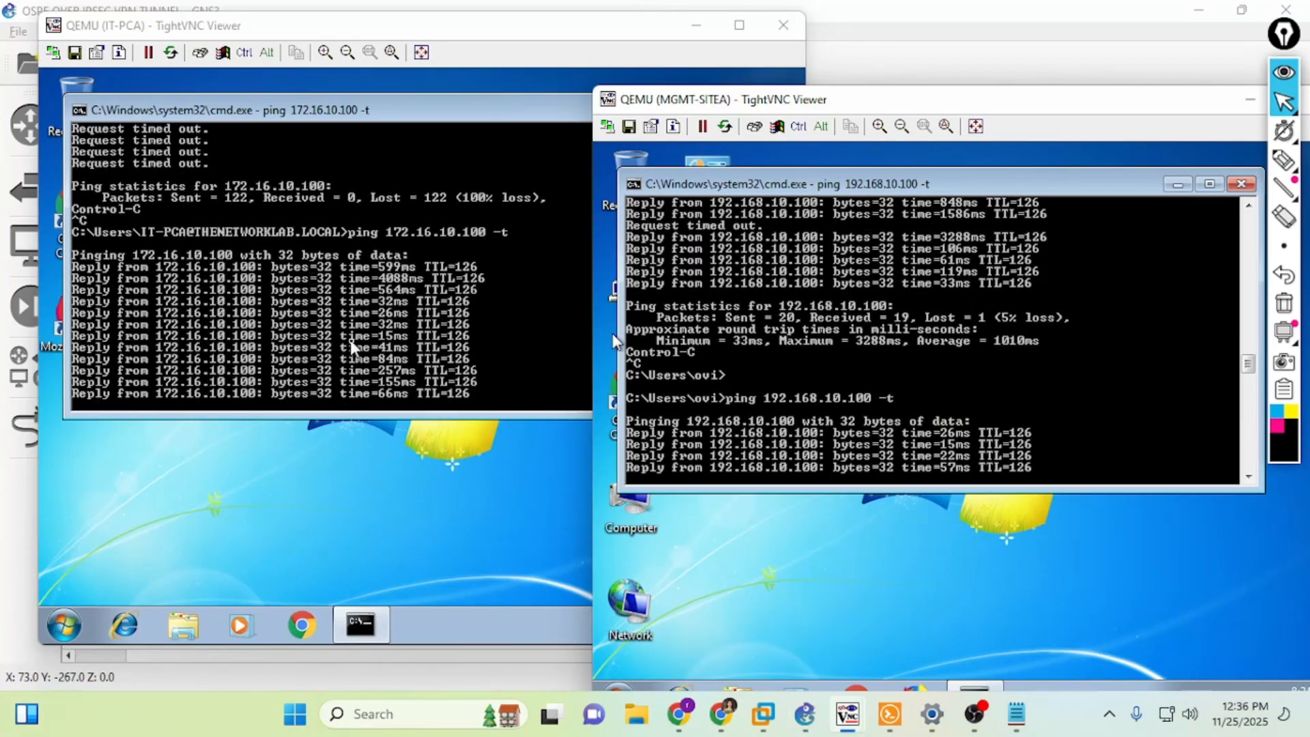
Stop the ping on IT-PCA, run "ping 172.16.10.100 -t" again and bring the MGMT-SITEA window into view beside it
click(310, 369)
key(ctrl+c)
key(Return)
key(Up)
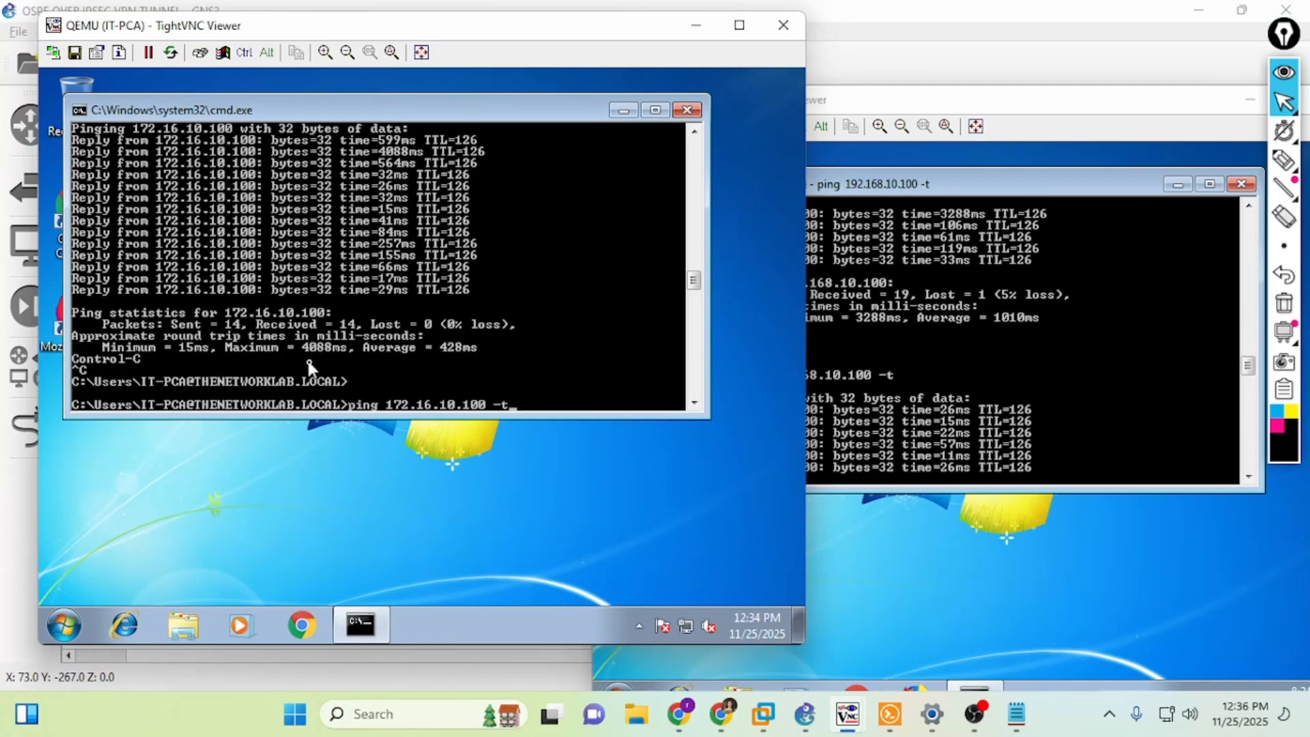
key(Return)
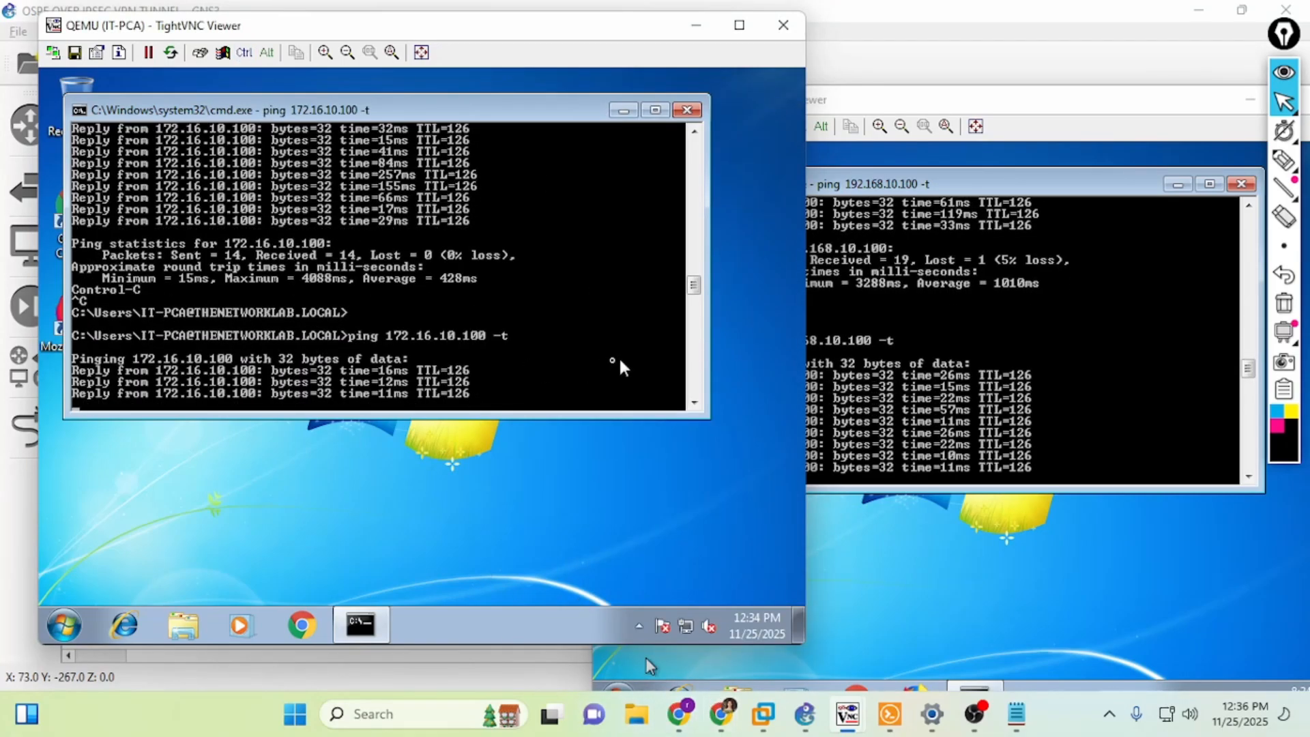
drag(853, 103, 868, 98)
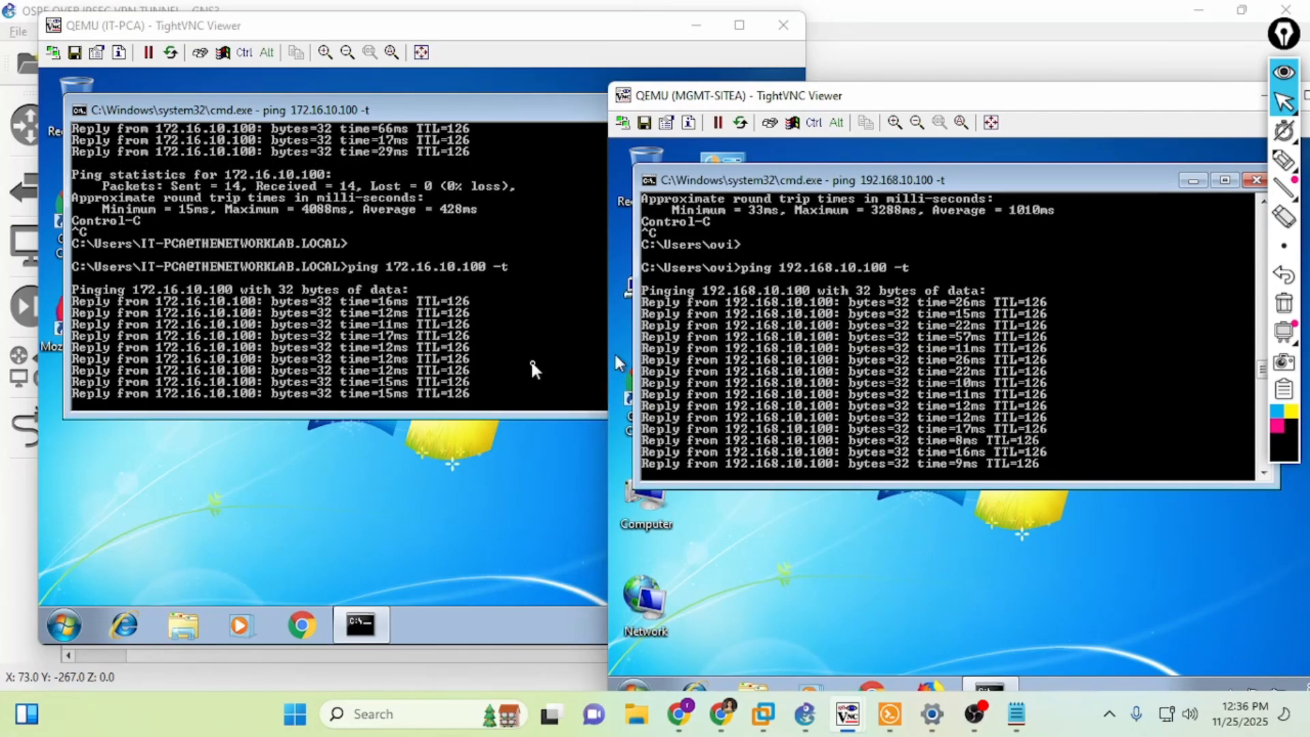
Switch to GNS3 and mark the path from IT-PCA in AREA 0 through both firewalls to MGMT-SITEA in AREA 1 on the topology
click(806, 714)
click(1284, 160)
mouse_move(174, 587)
mouse_down()
mouse_move(199, 497)
mouse_move(167, 608)
mouse_move(178, 604)
mouse_up()
drag(144, 332, 237, 322)
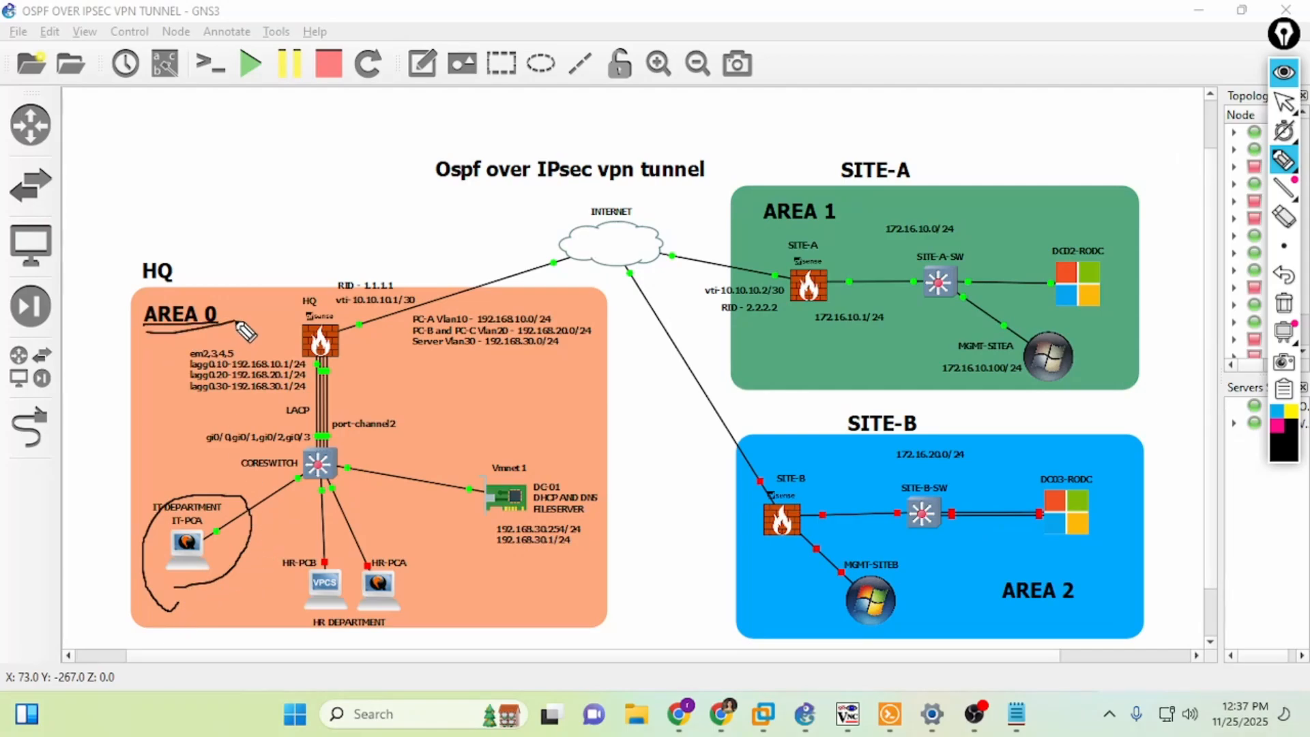
mouse_move(240, 499)
mouse_down()
mouse_move(322, 486)
mouse_move(372, 307)
mouse_move(634, 243)
mouse_move(725, 241)
mouse_move(964, 315)
mouse_move(976, 366)
mouse_move(958, 361)
mouse_move(1021, 365)
mouse_up()
drag(762, 234, 778, 232)
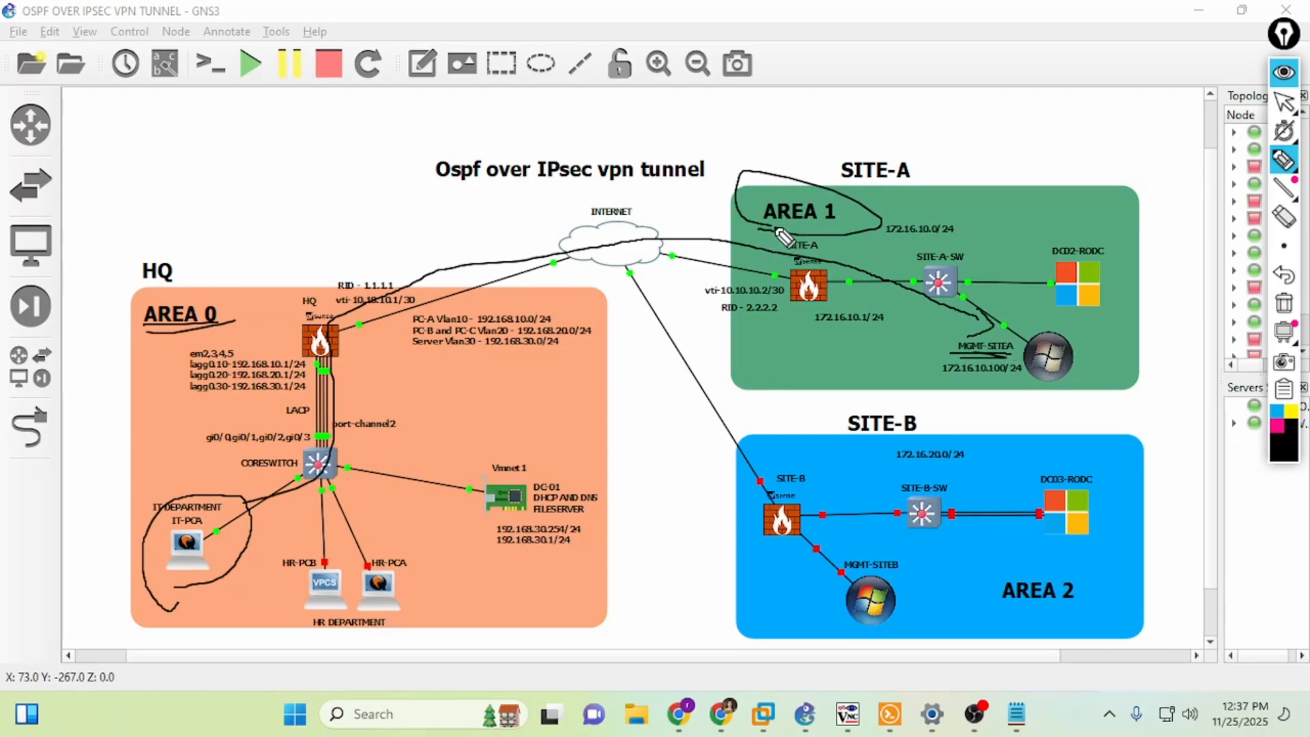
mouse_move(778, 330)
mouse_down()
mouse_move(798, 325)
mouse_move(774, 294)
mouse_move(812, 353)
mouse_up()
drag(318, 369, 292, 374)
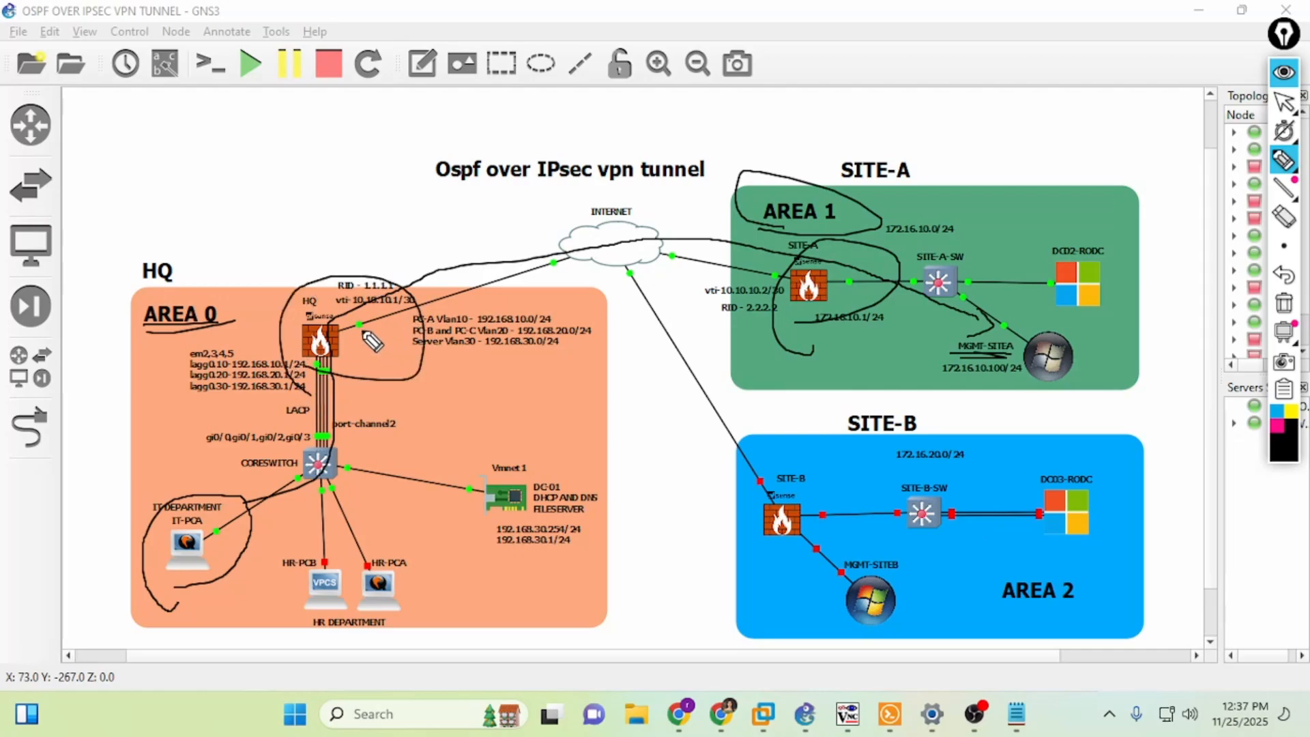
mouse_move(425, 338)
mouse_down()
mouse_move(651, 279)
mouse_move(637, 296)
mouse_up()
mouse_move(901, 307)
mouse_down()
mouse_move(580, 330)
mouse_move(624, 347)
mouse_up()
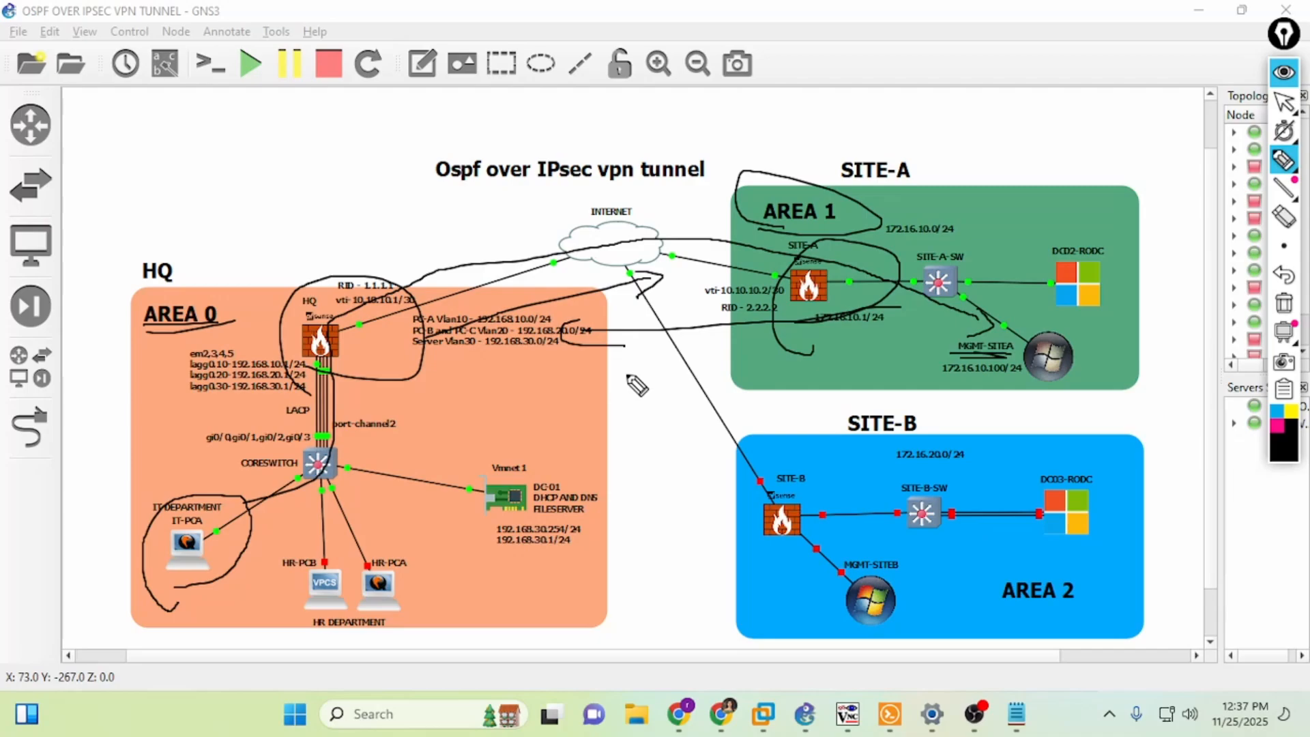
Switch to Chrome and examine the HQ pfSense OSPF routes, highlighting the 172.16.10.0/24 route and its next hop 10.10.10.2
click(721, 714)
scroll(355, 462, down, 7)
scroll(355, 462, down, 4)
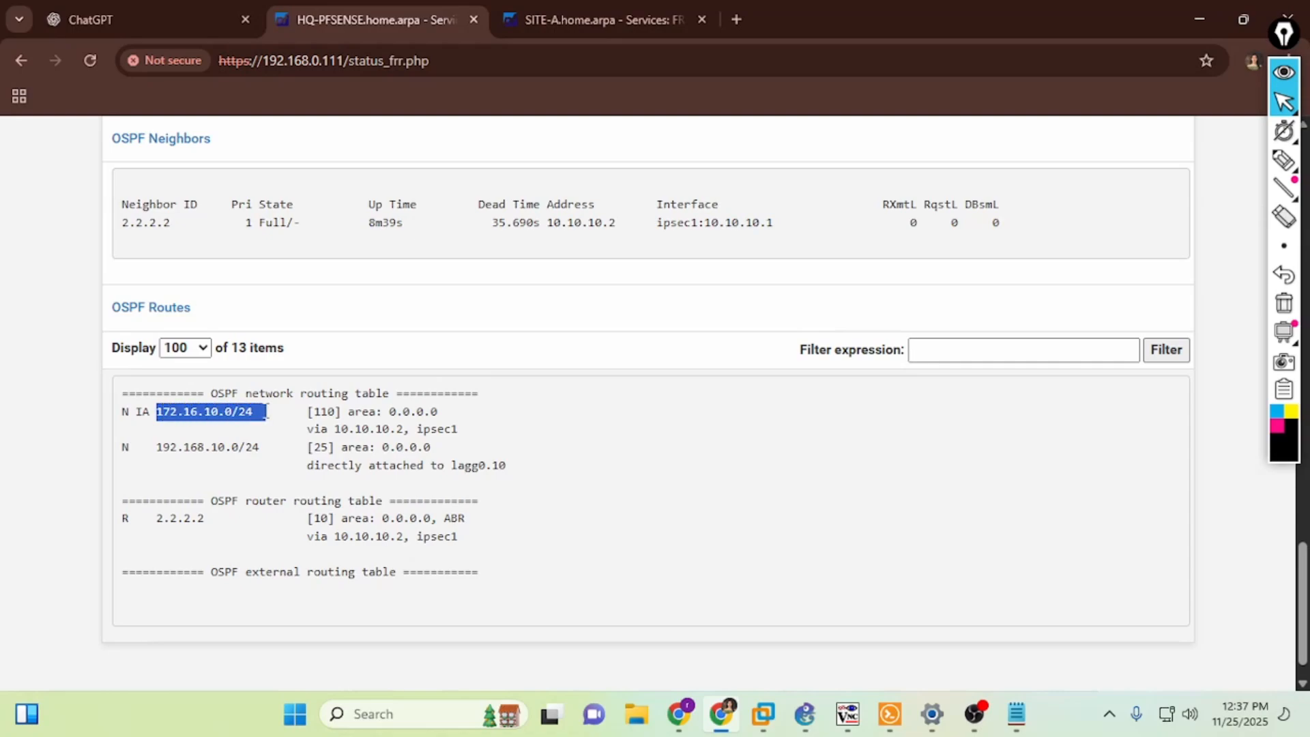
drag(336, 428, 404, 428)
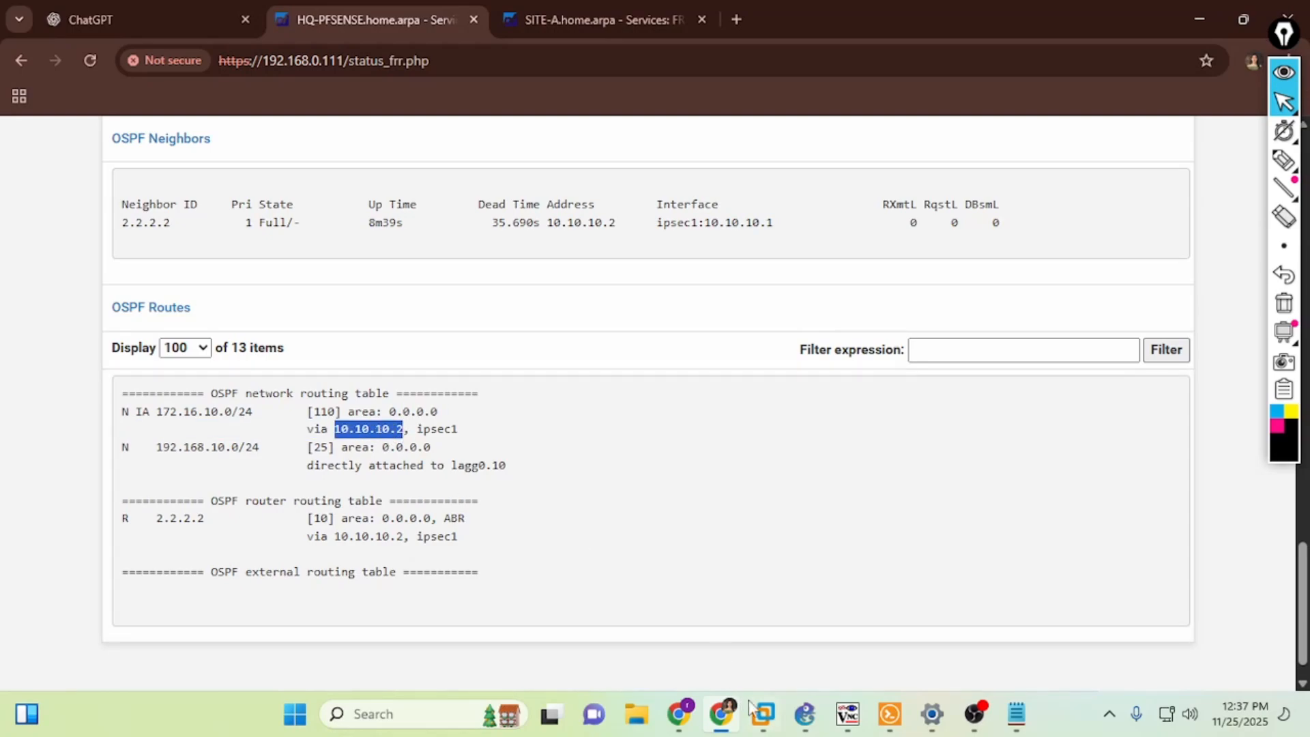
Switch to GNS3, mark the next hops between HQ's vti-10.10.10.1/30 and SITE-A's vti-10.10.10.2/30 in both directions, and clear the markings
click(806, 712)
click(1284, 161)
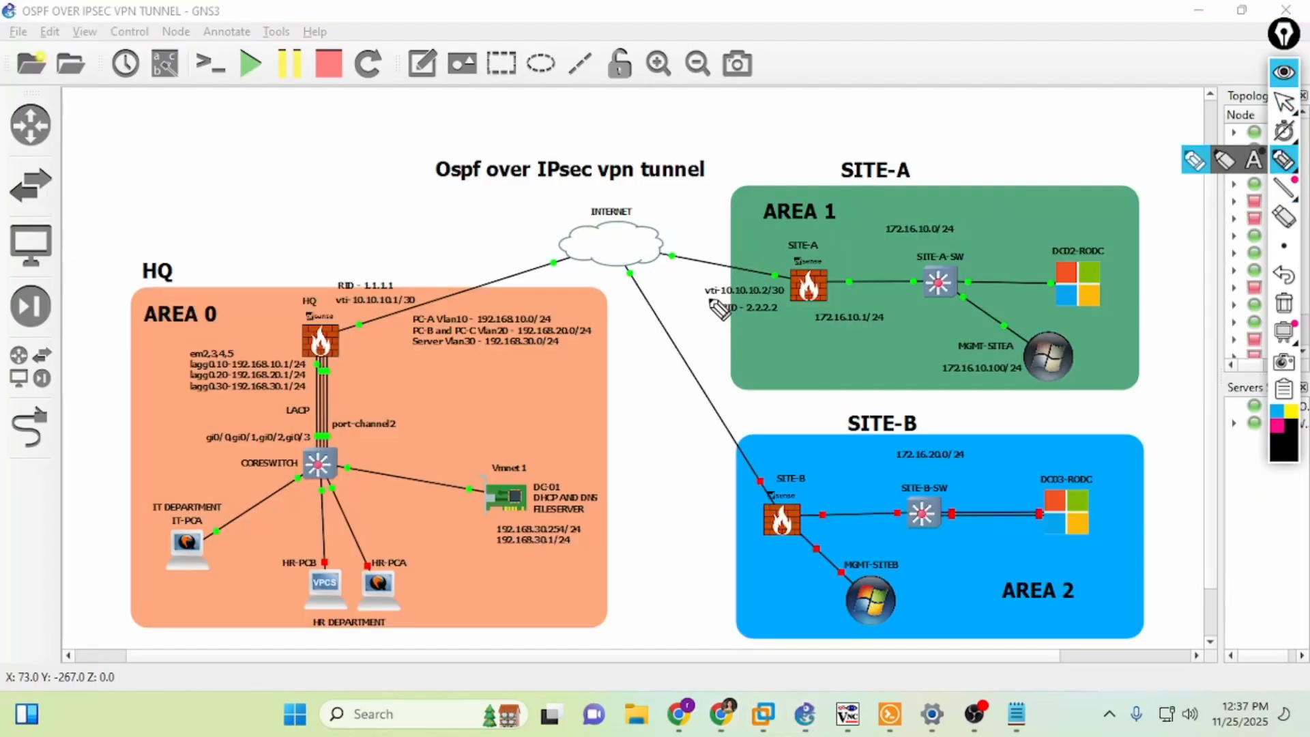
mouse_move(712, 302)
mouse_down()
mouse_move(792, 299)
mouse_move(731, 267)
mouse_move(714, 299)
mouse_up()
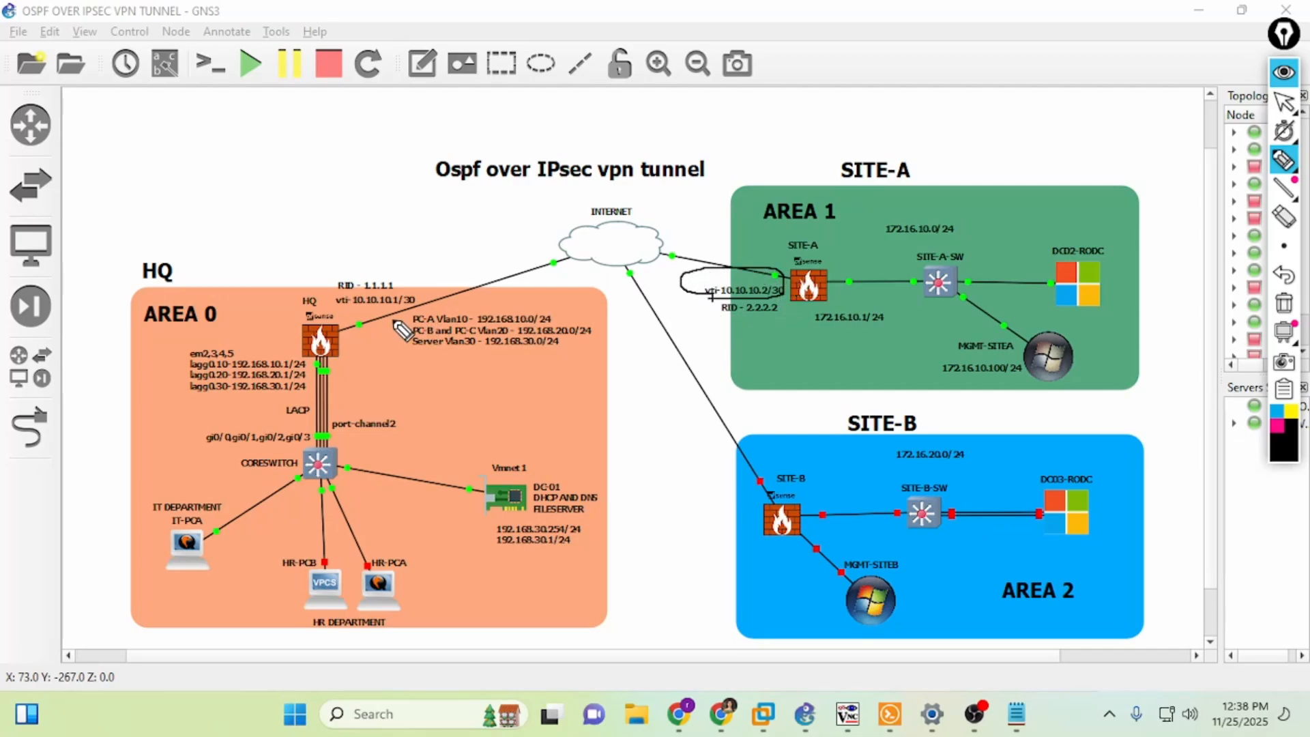
drag(343, 337, 683, 313)
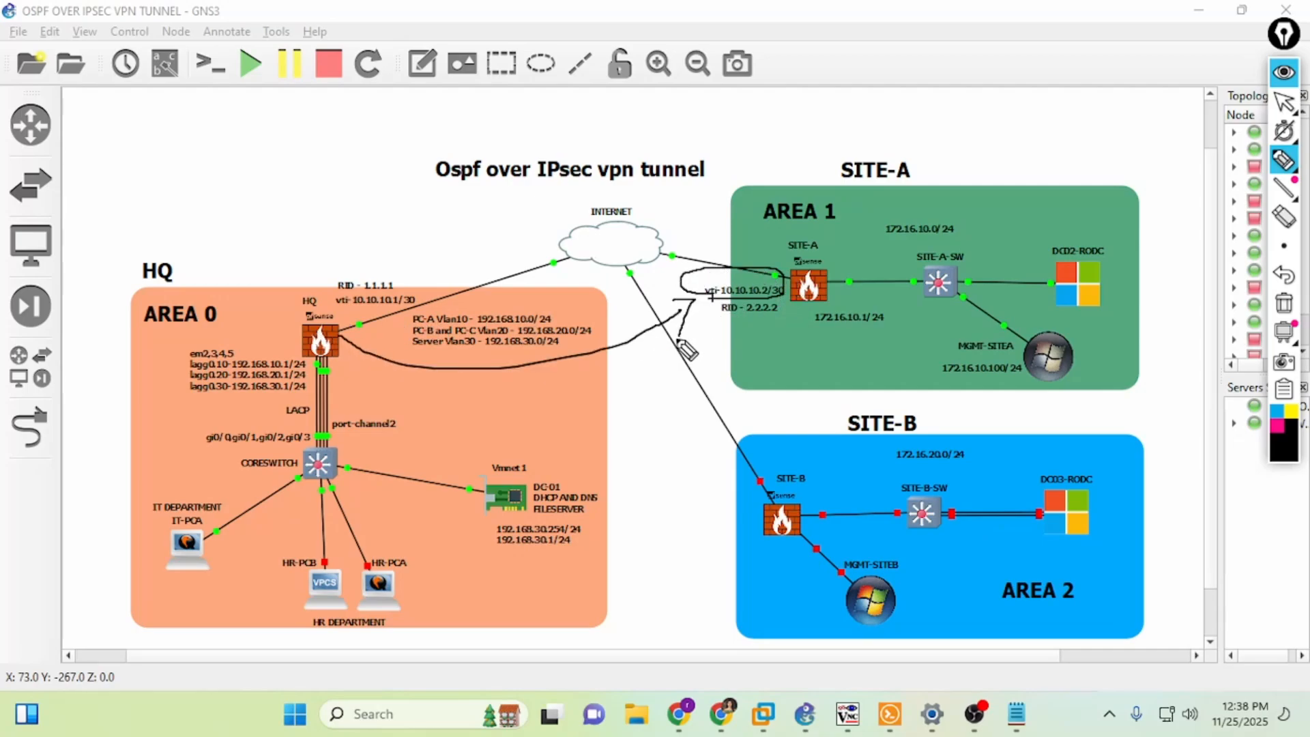
click(1284, 303)
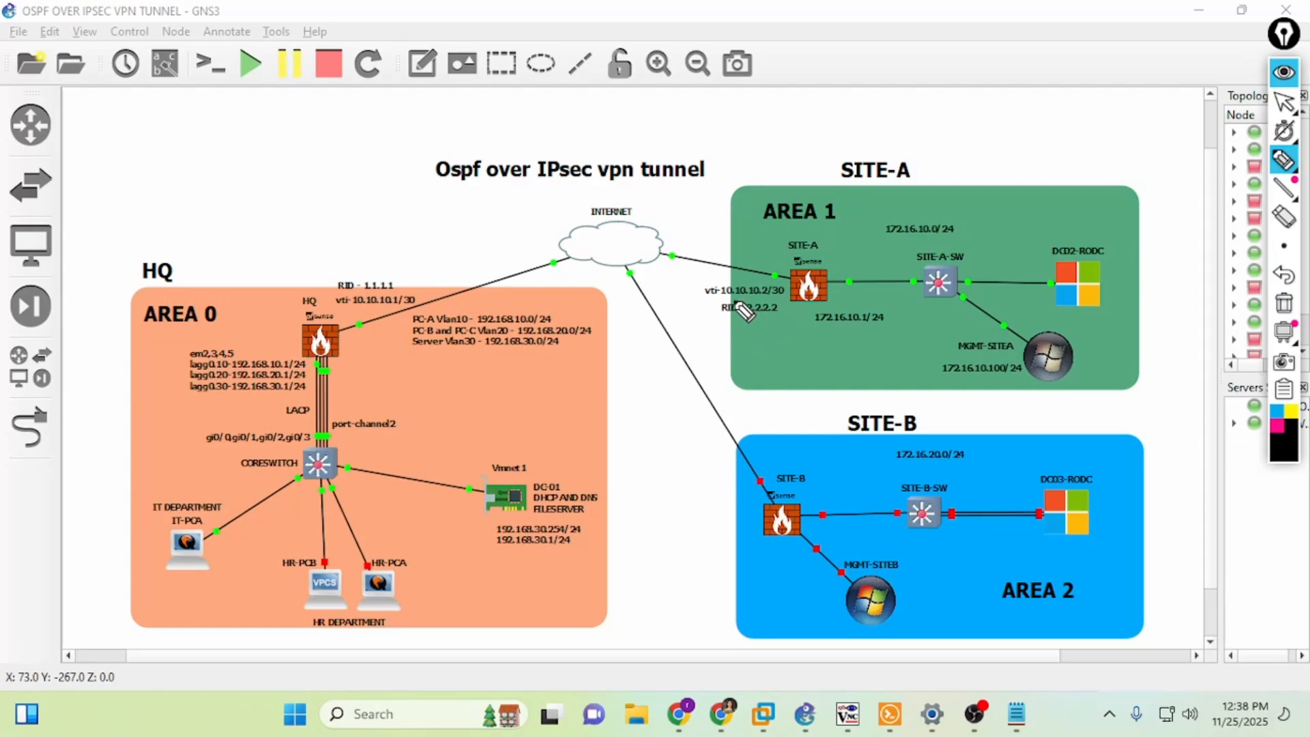
mouse_move(717, 304)
mouse_down()
mouse_move(707, 334)
mouse_move(375, 334)
mouse_move(327, 300)
mouse_move(430, 290)
mouse_move(334, 262)
mouse_up()
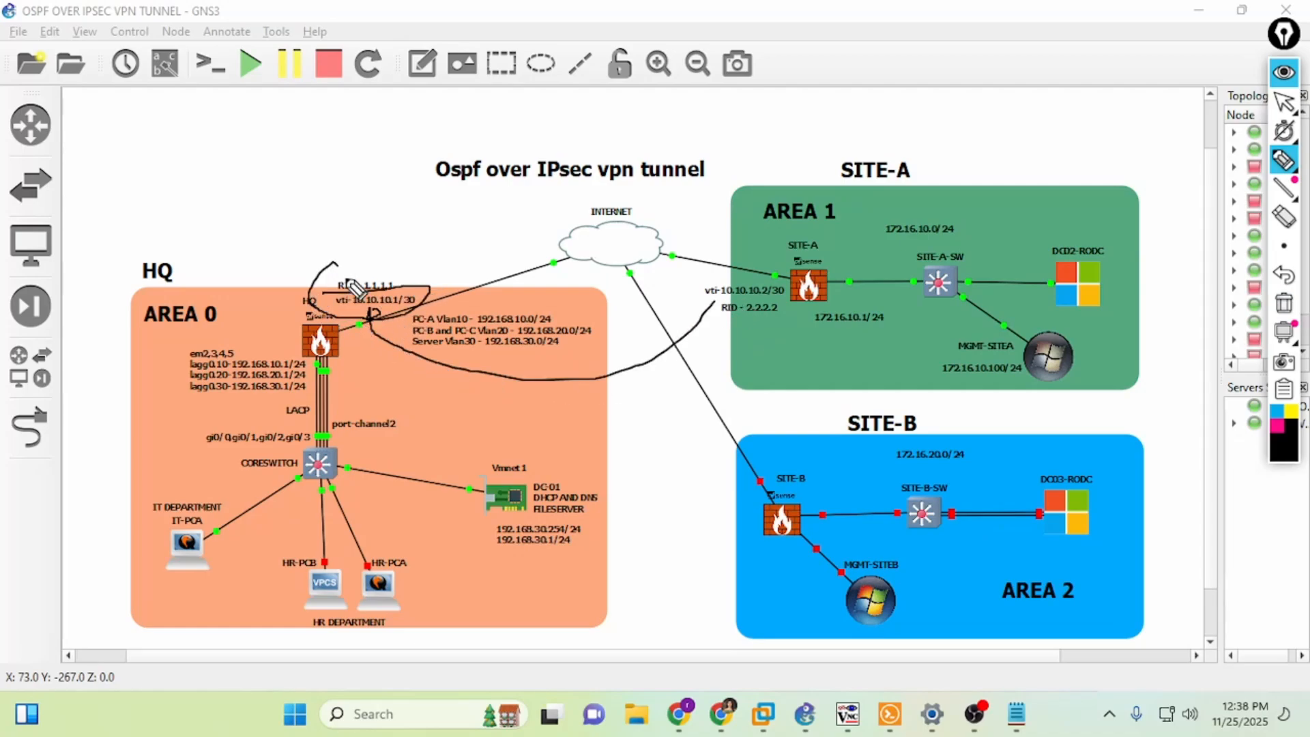
click(1285, 303)
Switch to TightVNC Viewer and check the running pings on IT-PCA and MGMT-SITEA
mouse_move(848, 714)
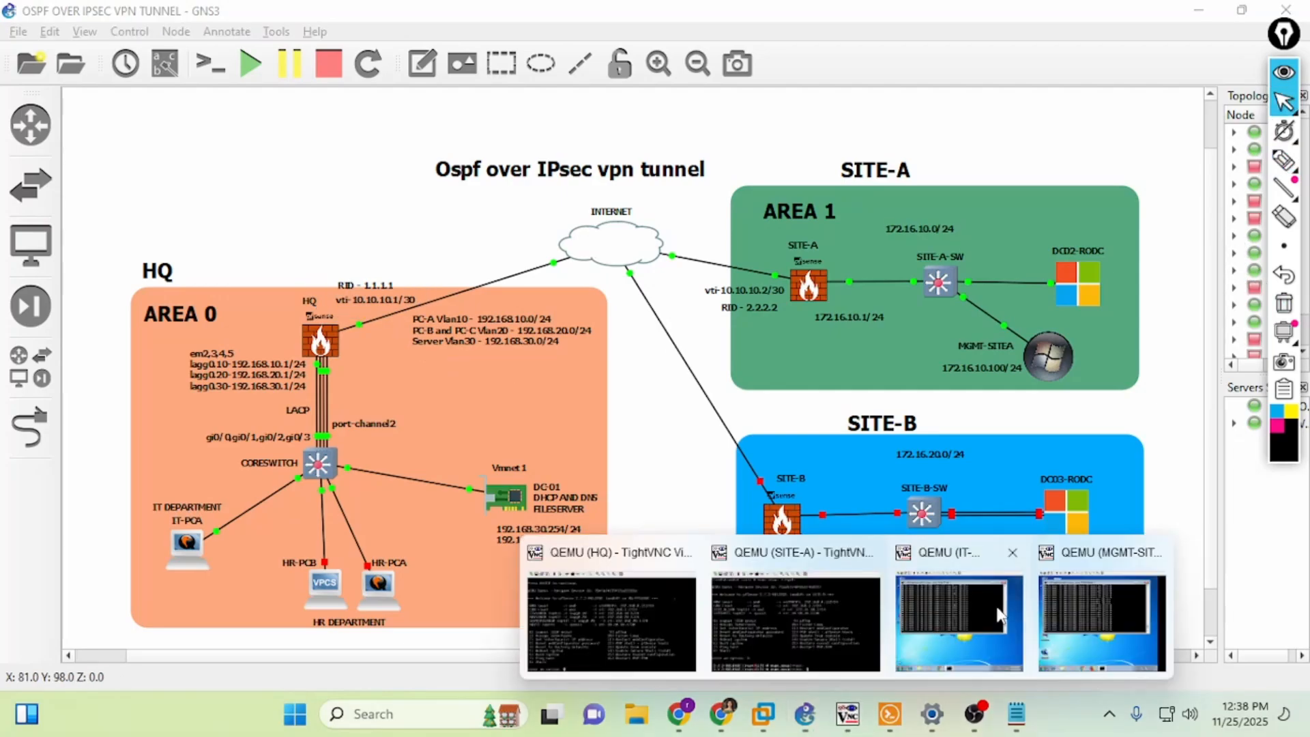
click(969, 624)
click(1104, 621)
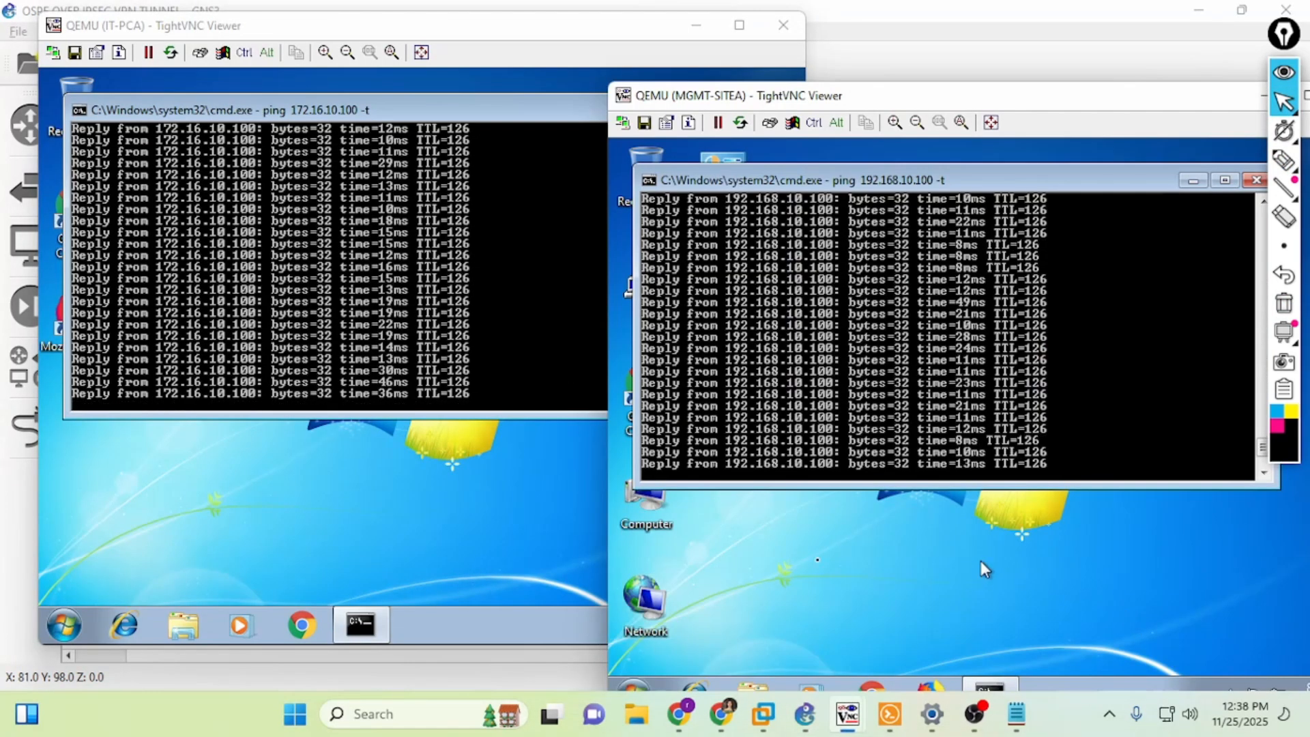
Return to GNS3 and start marking the link between HQ and SITE-A on the topology with the pen
click(509, 675)
click(1284, 160)
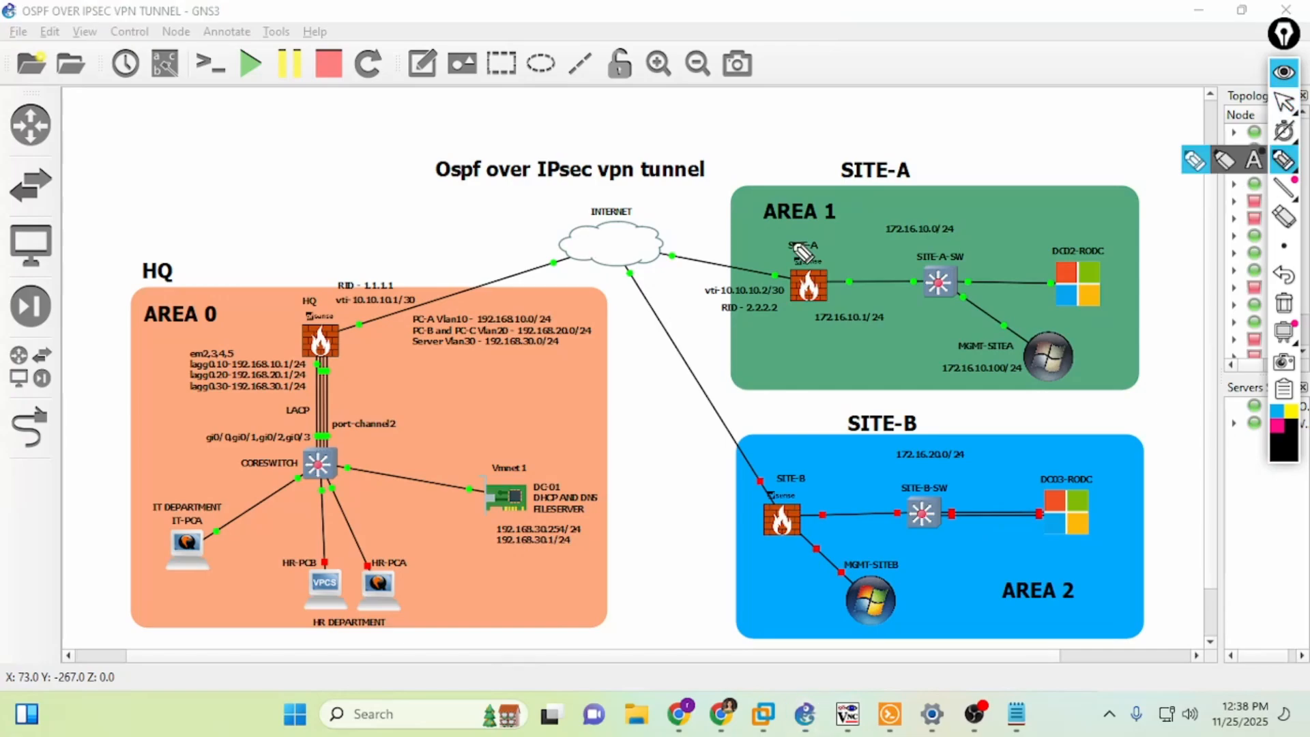
drag(606, 328, 572, 344)
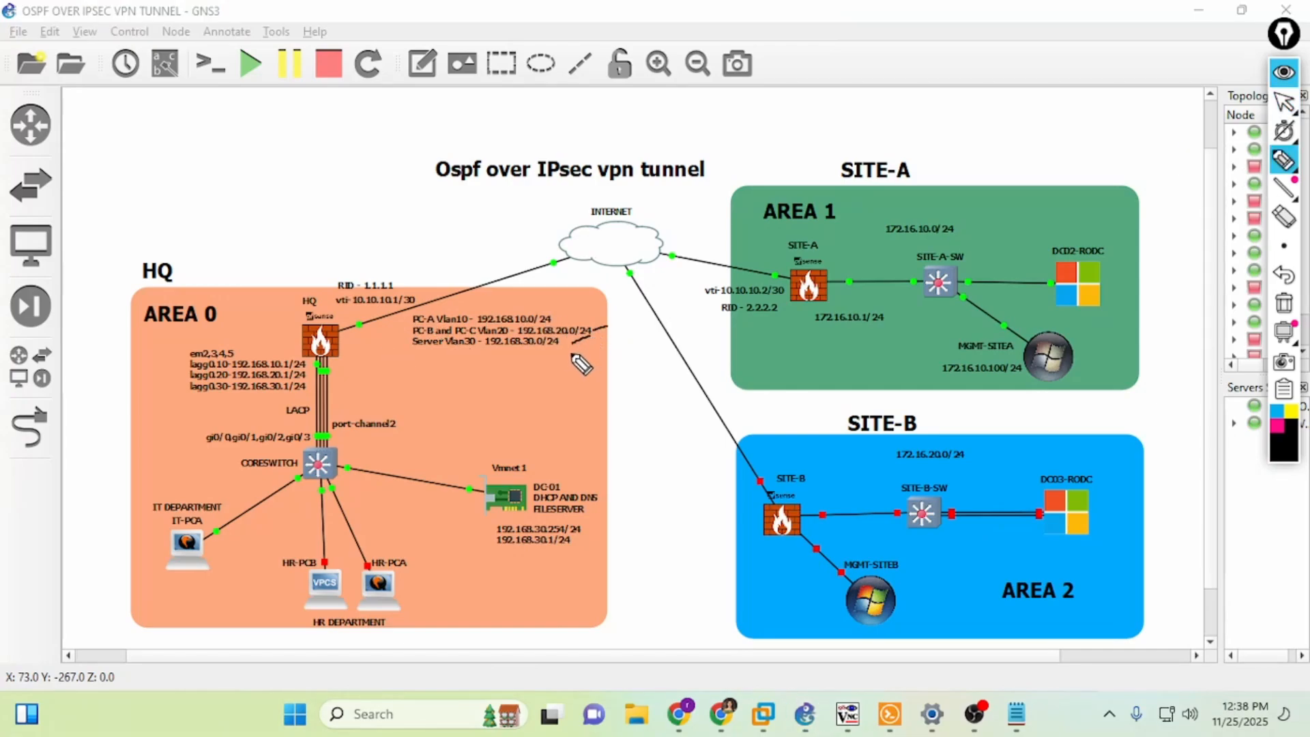